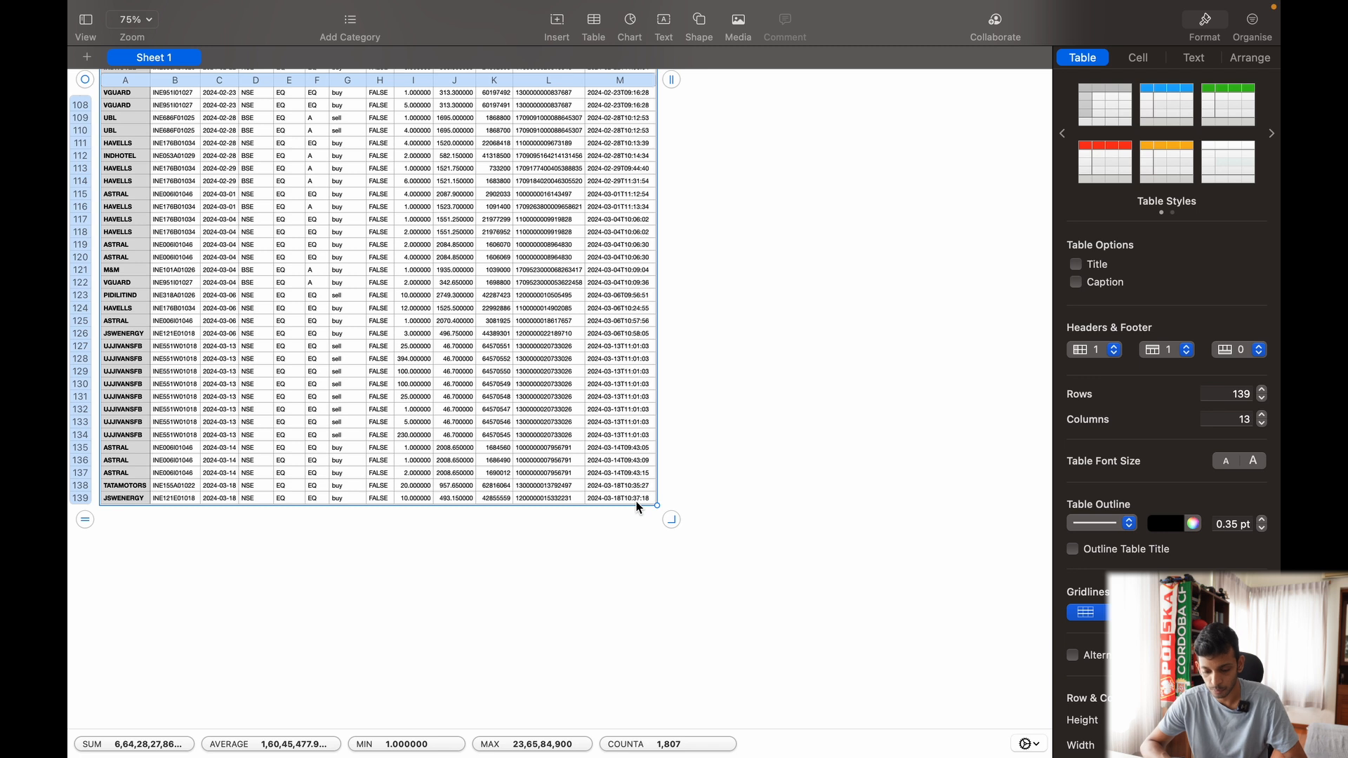
Step: Switch to the blank Excel workbook, paste the copied trade data at A1, and widen the truncated columns to fit their contents
key(super+Tab)
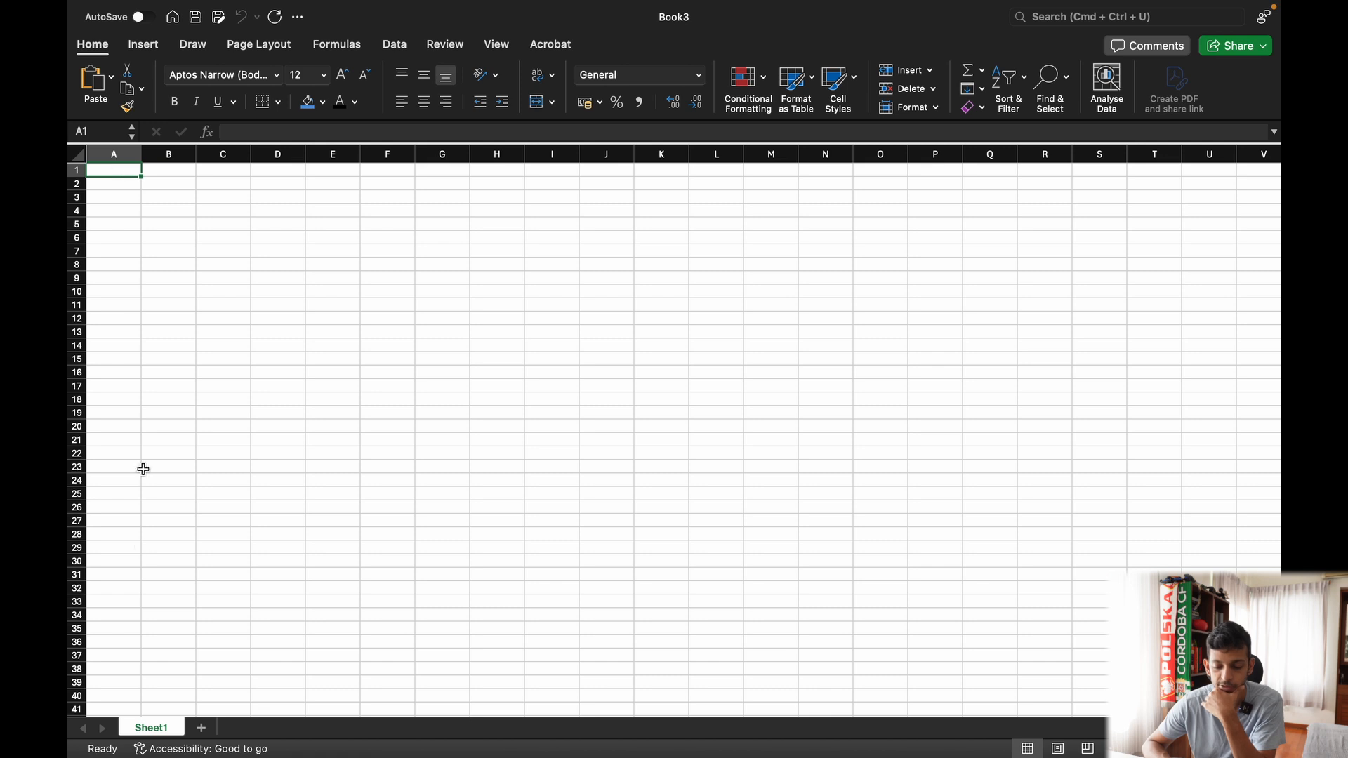
key(super+v)
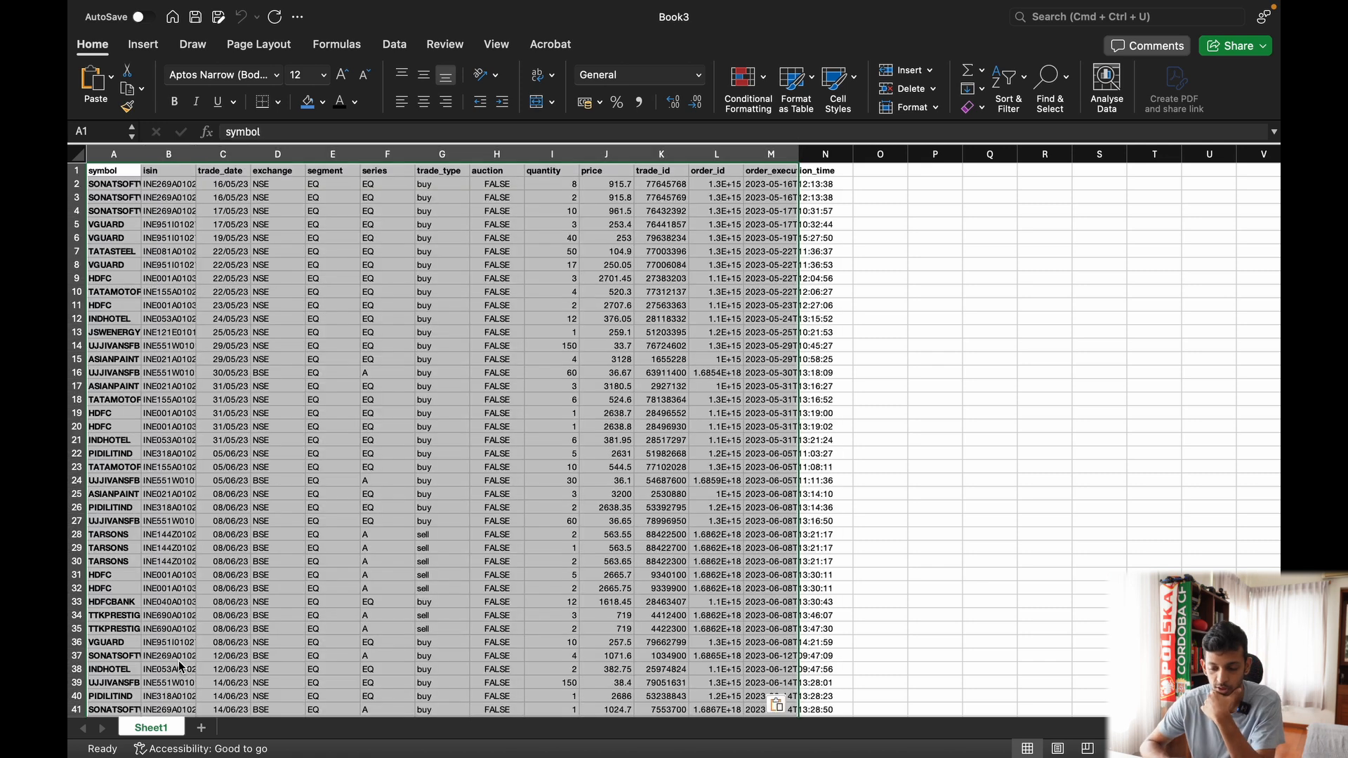
double_click(140, 149)
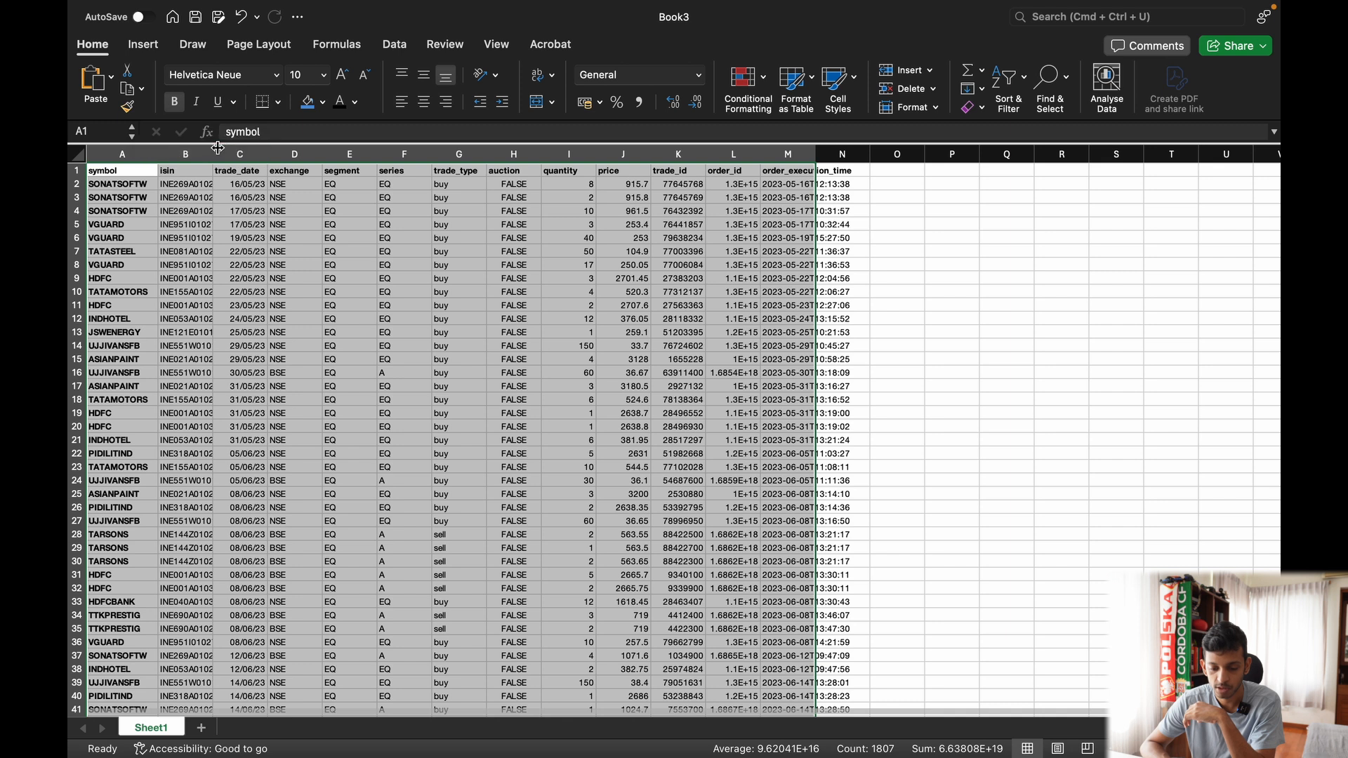
double_click(218, 148)
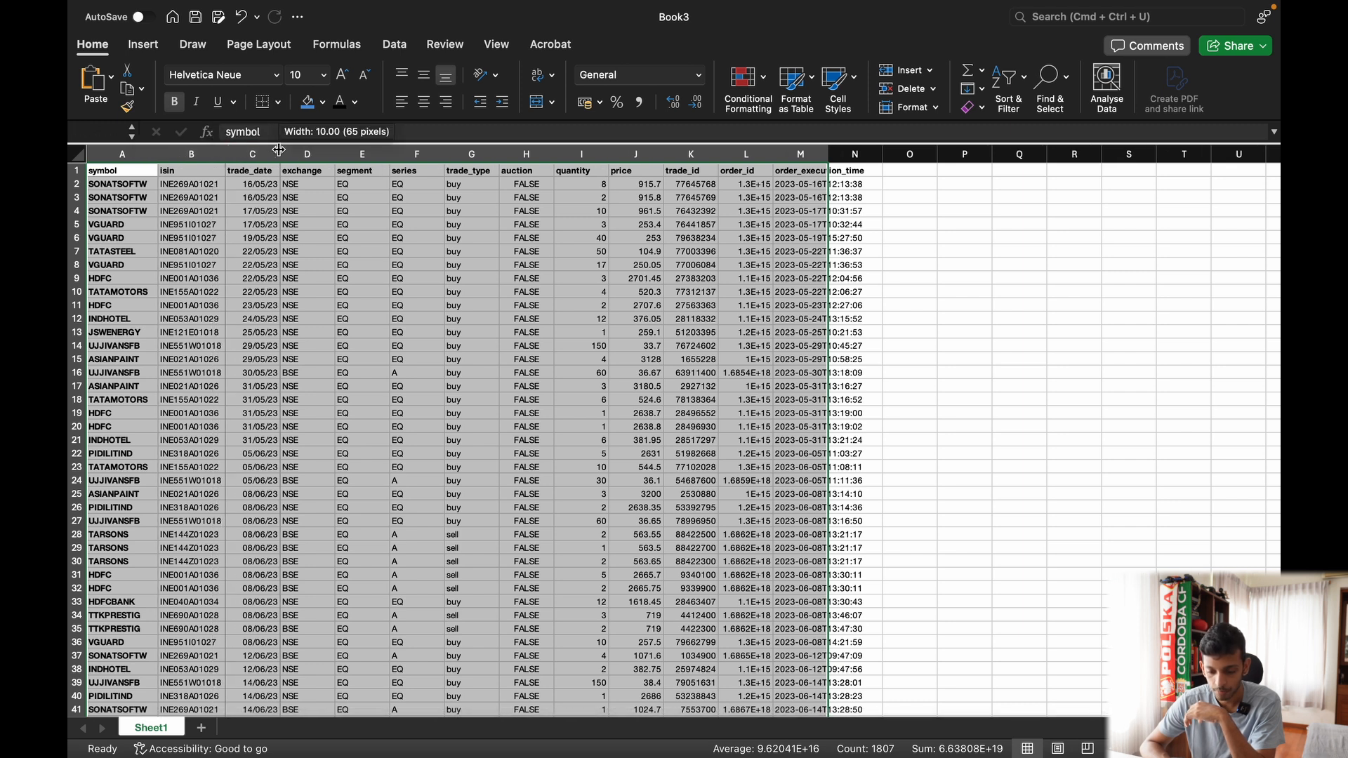
double_click(278, 150)
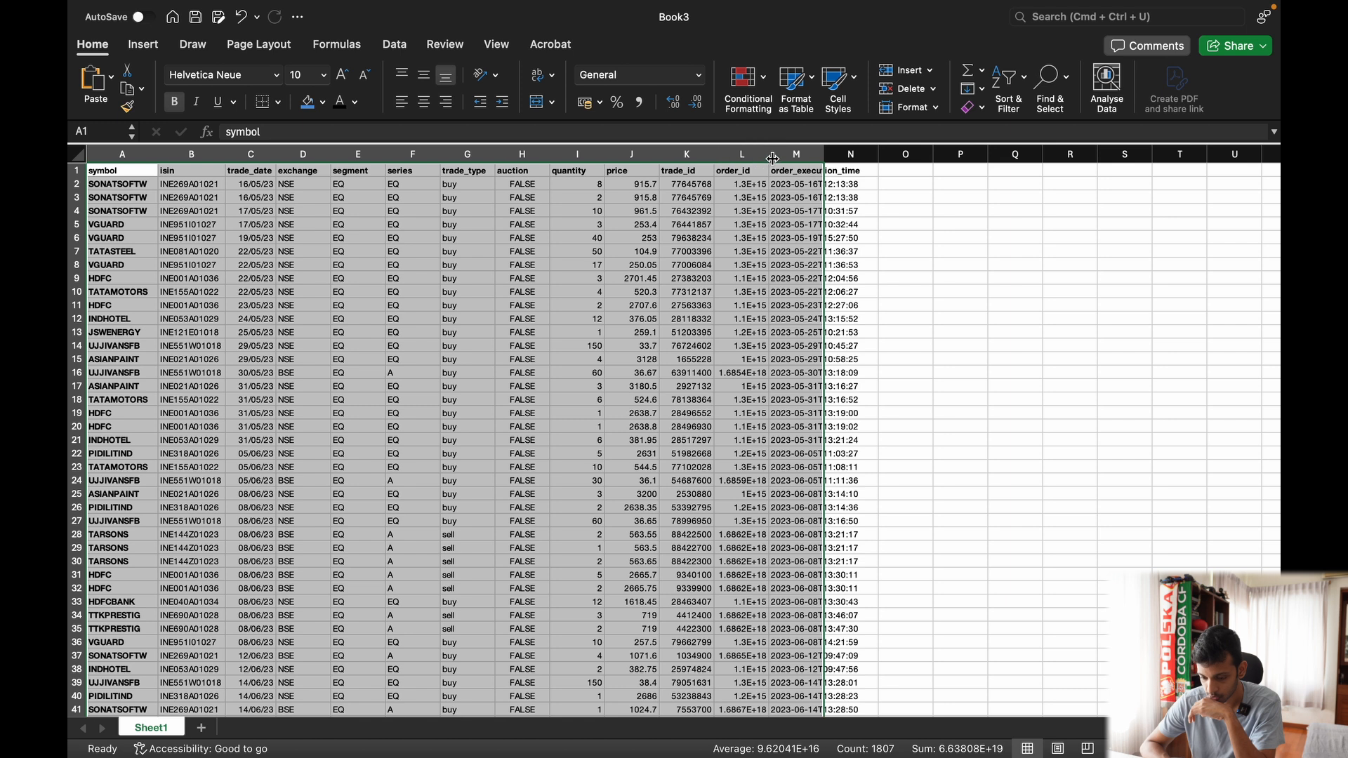
double_click(772, 157)
Step: Narrow the isin column so that only the first few characters of each code show
click(224, 152)
drag(225, 152, 181, 154)
mouse_move(430, 197)
mouse_down()
mouse_move(428, 295)
mouse_move(429, 197)
mouse_up()
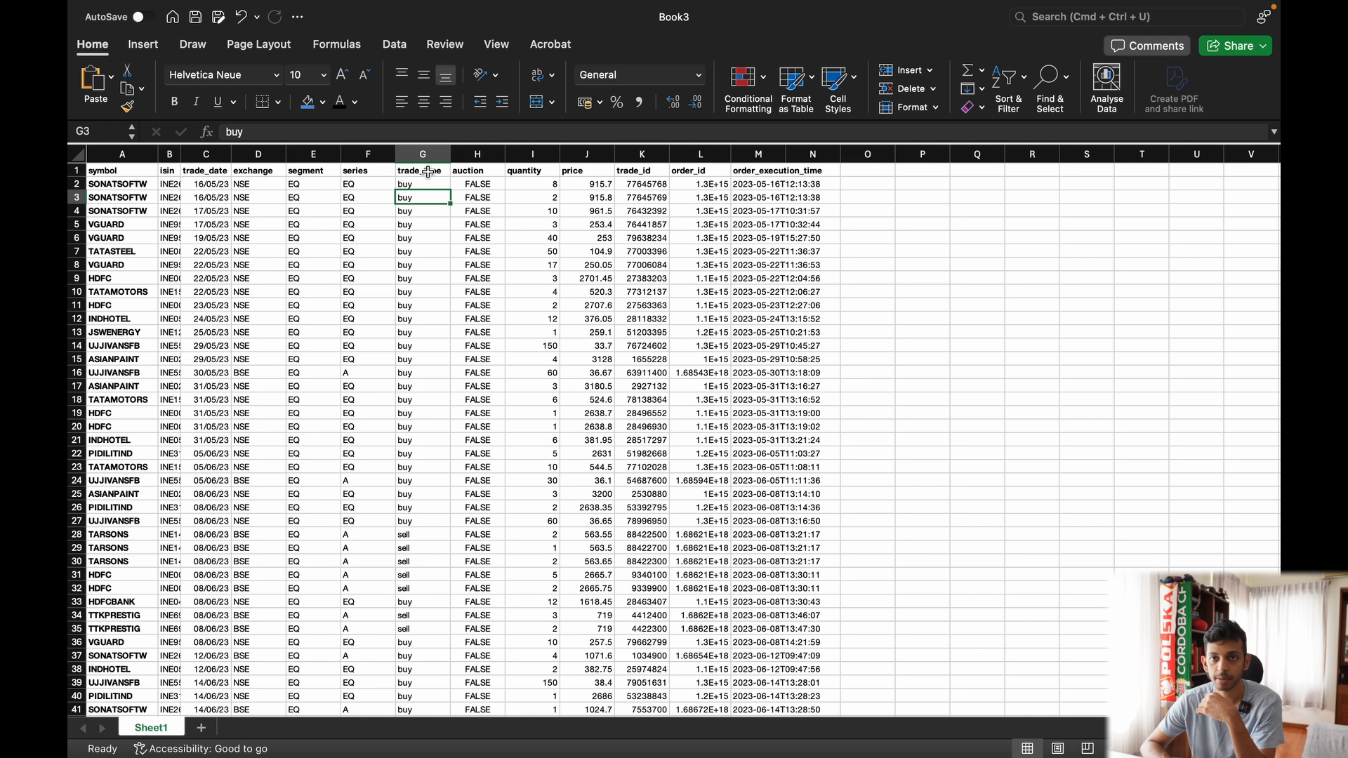
Step: Check the trade_type, quantity and price headers, and narrow the order_execution_time column to just fit its header
click(428, 171)
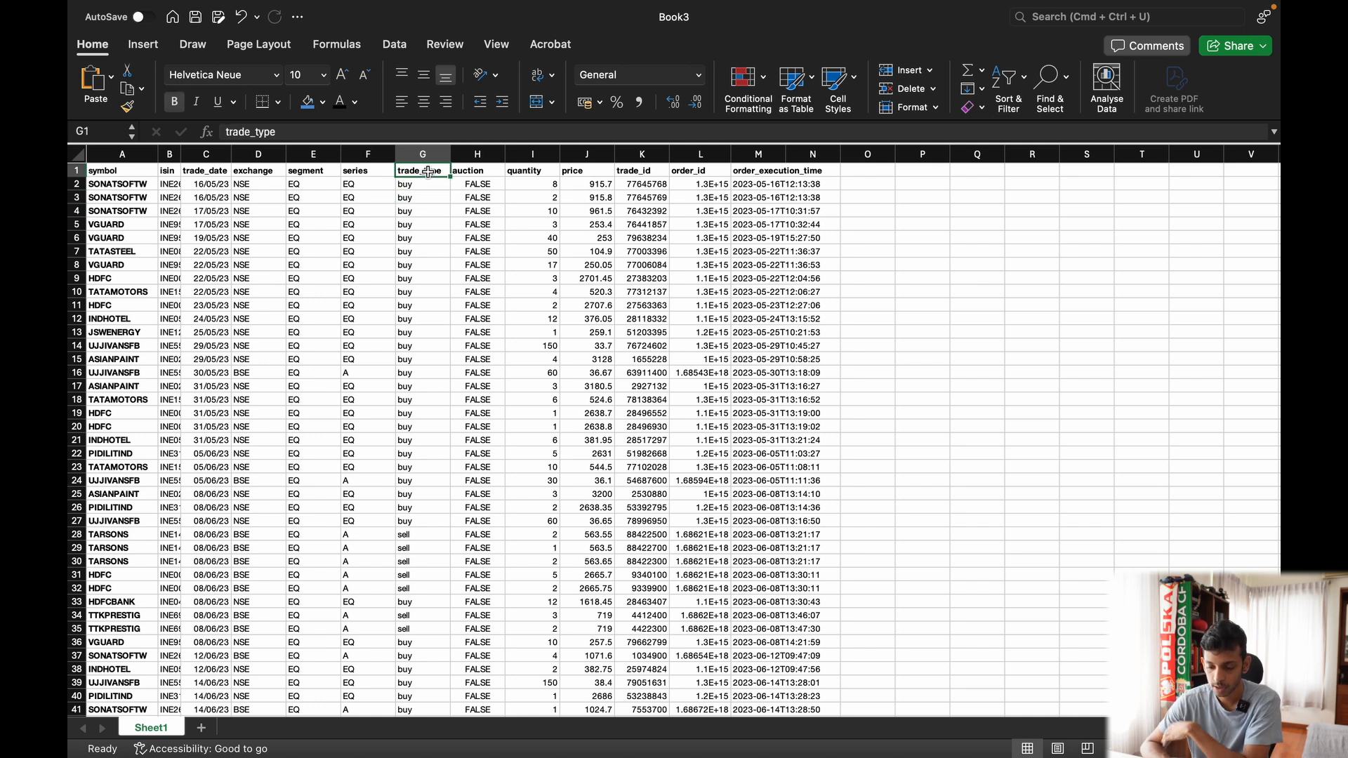
click(528, 171)
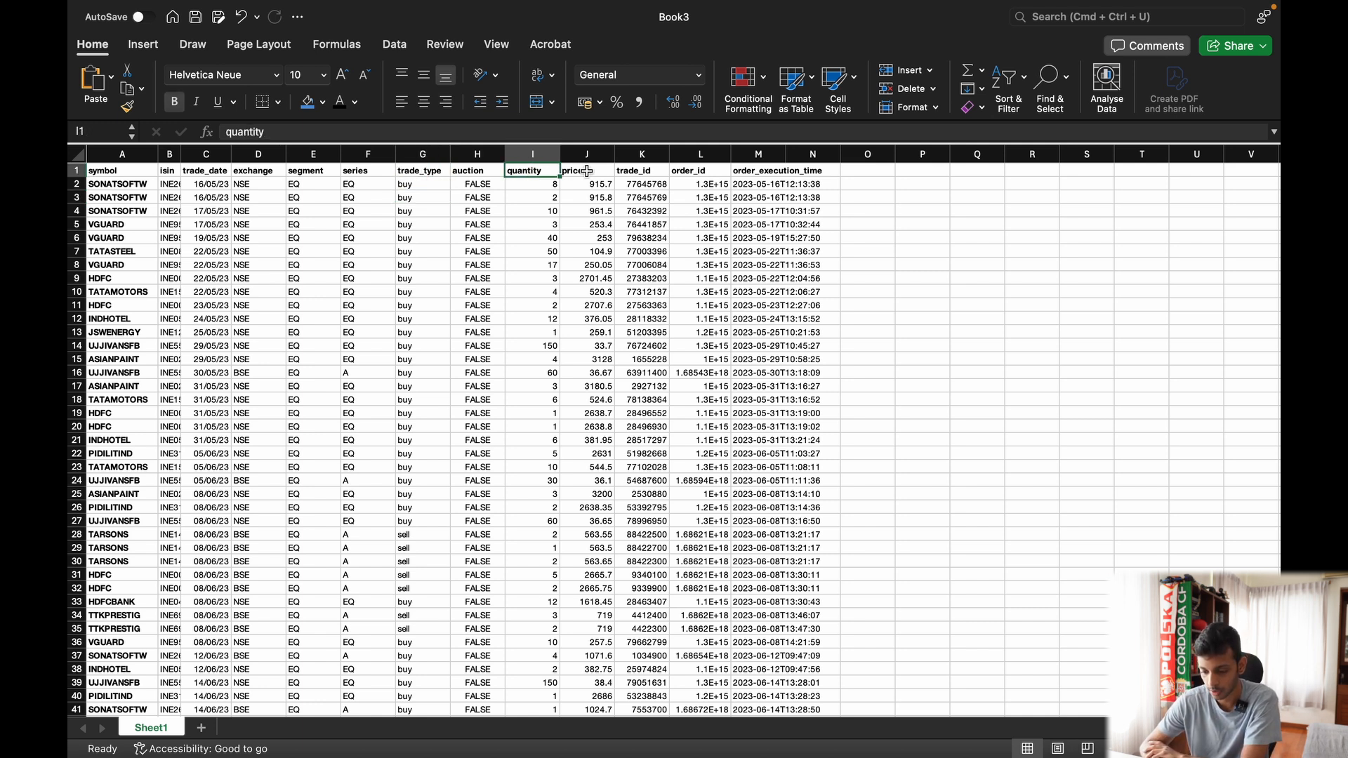
click(593, 172)
drag(785, 149, 821, 150)
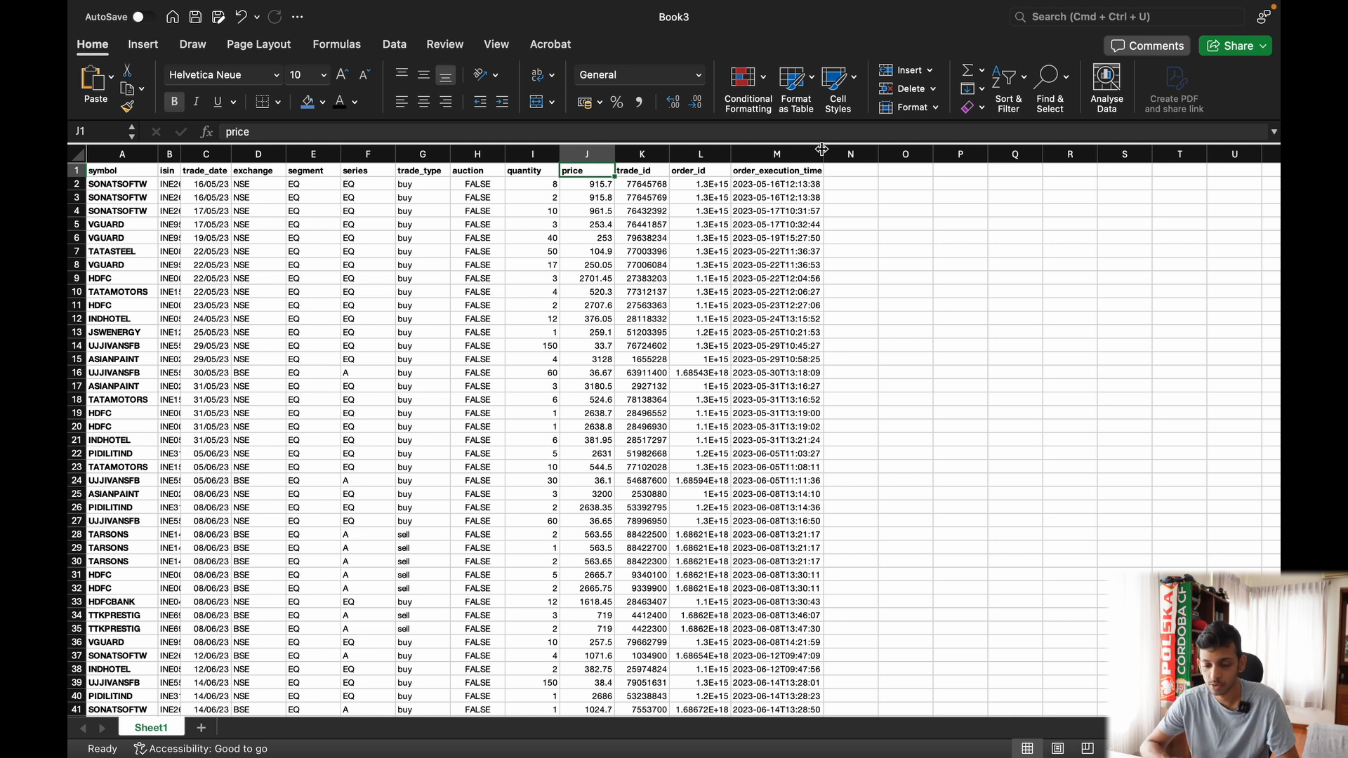
Step: Fill the header row blue from A1 through the empty cells N1 and O1, and make row 1 about twice as tall
drag(121, 184, 220, 173)
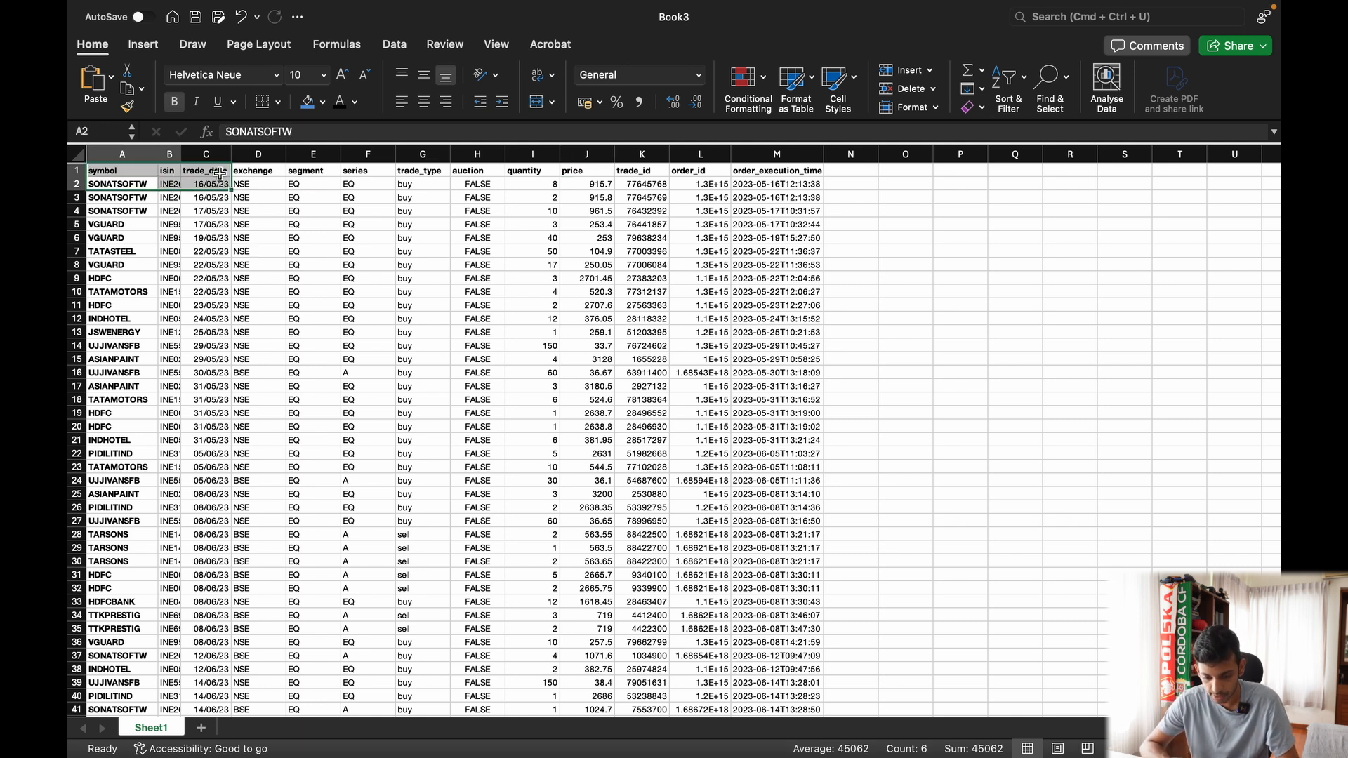
drag(102, 169, 763, 173)
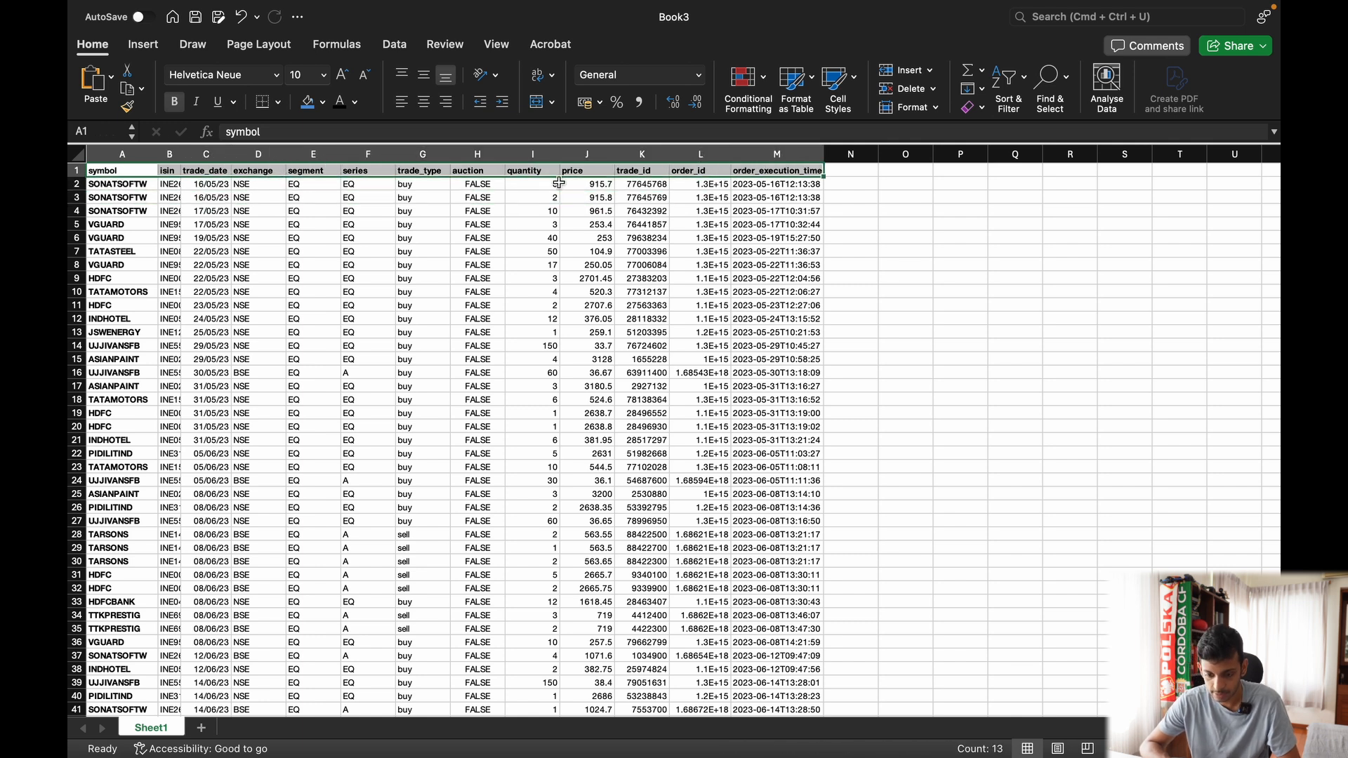
click(308, 104)
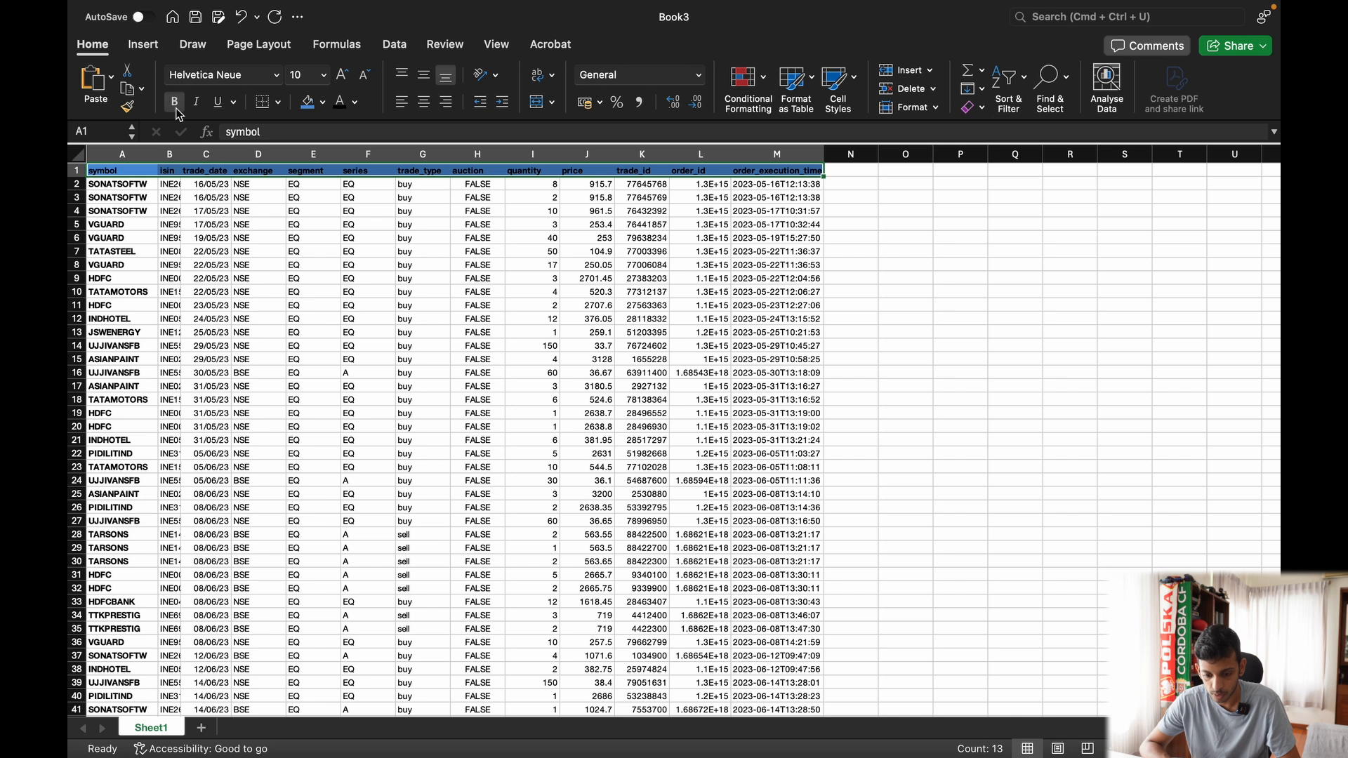
drag(76, 176, 76, 191)
drag(853, 181, 923, 183)
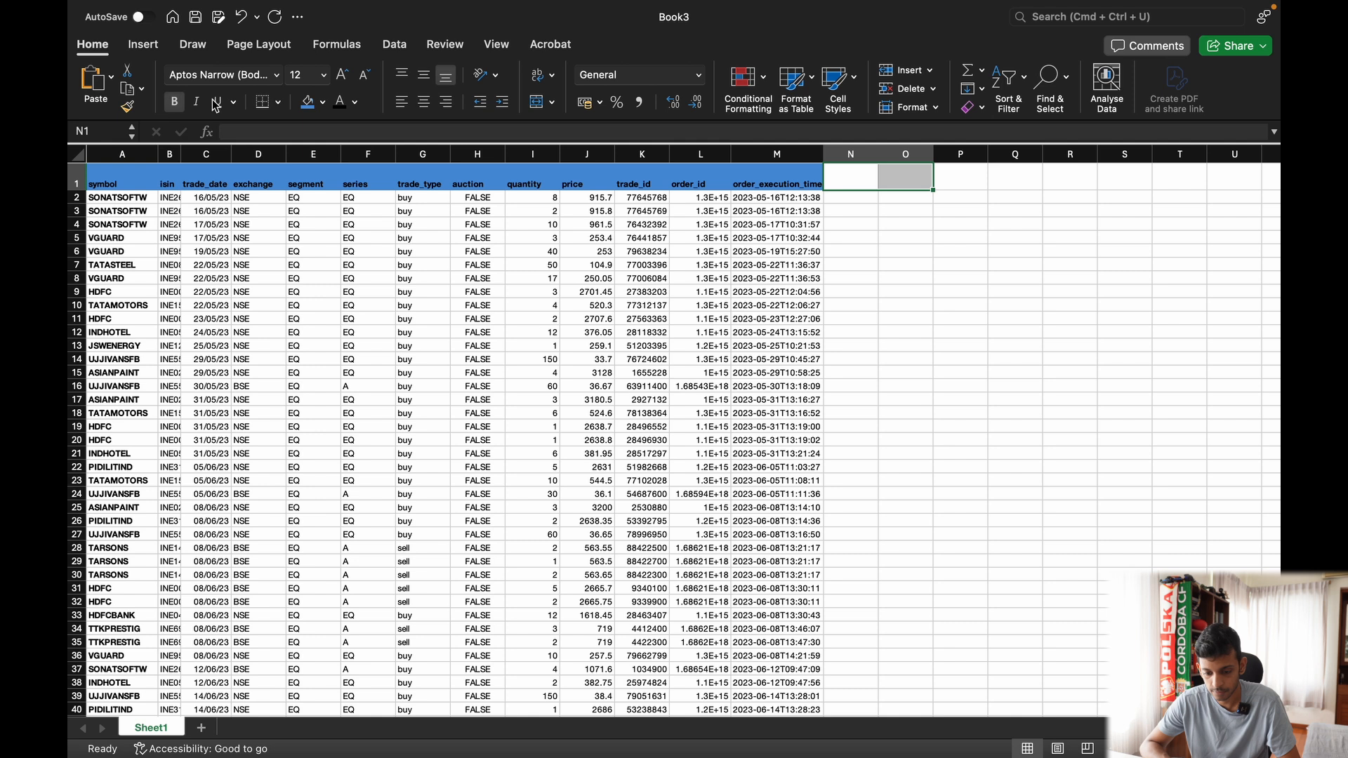
click(309, 102)
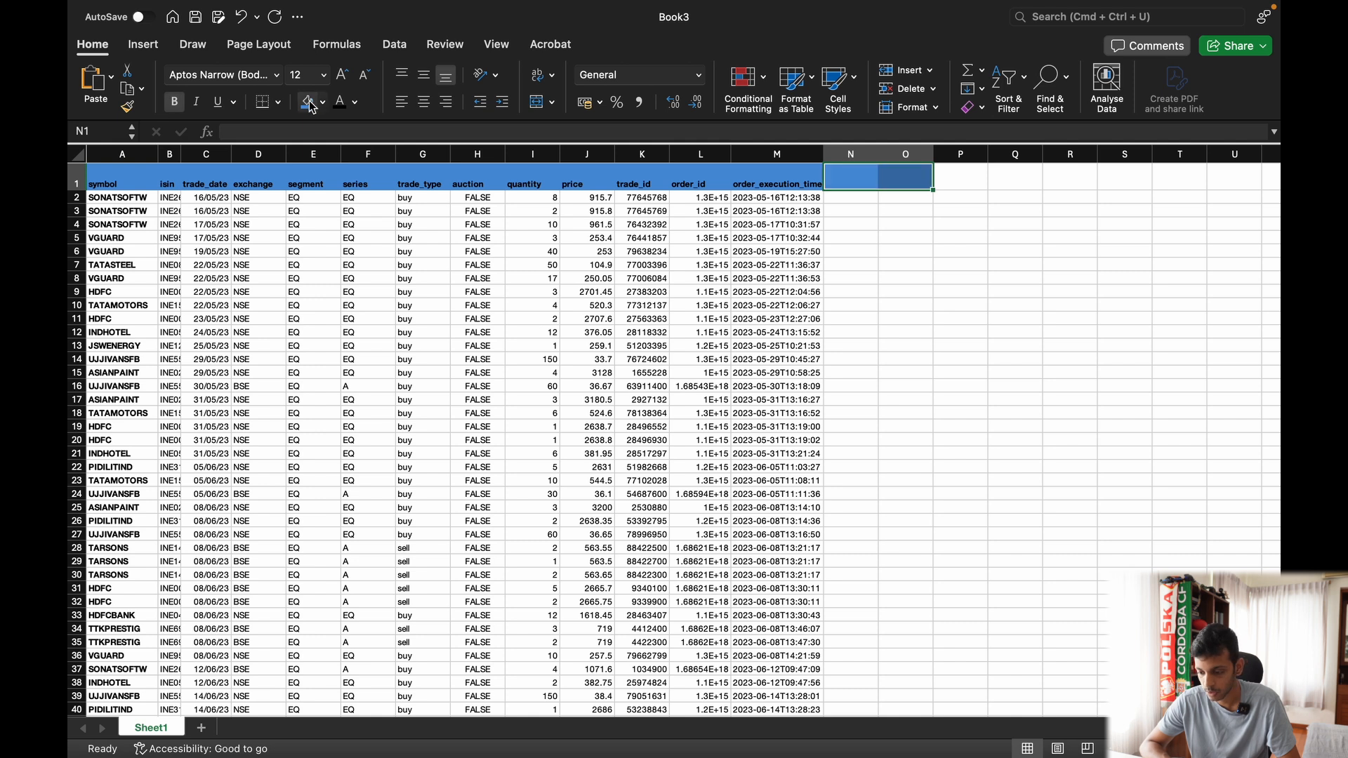
Step: Add the headers "Adj. Quantity" in N1 and "Total Amount" in O1, and fit both columns to their text
click(852, 177)
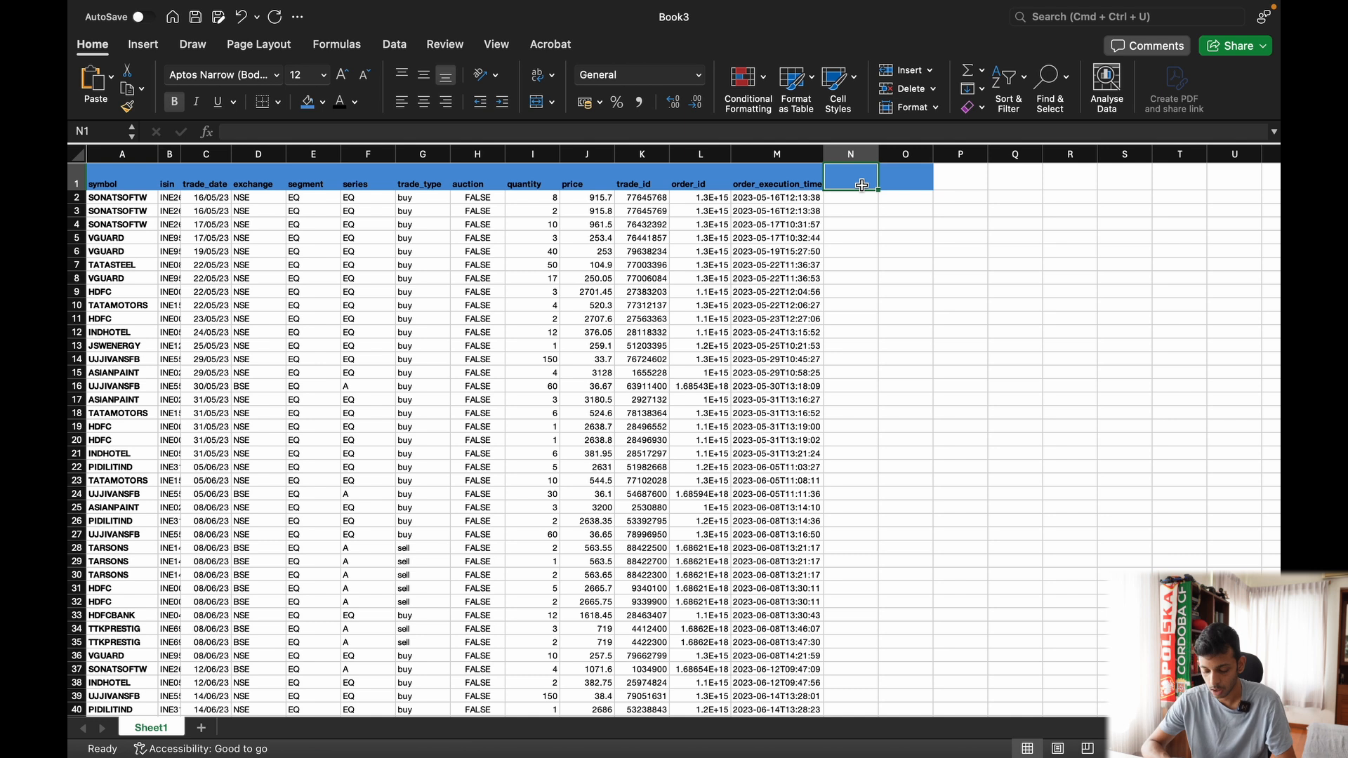
text(Adj. Quantity)
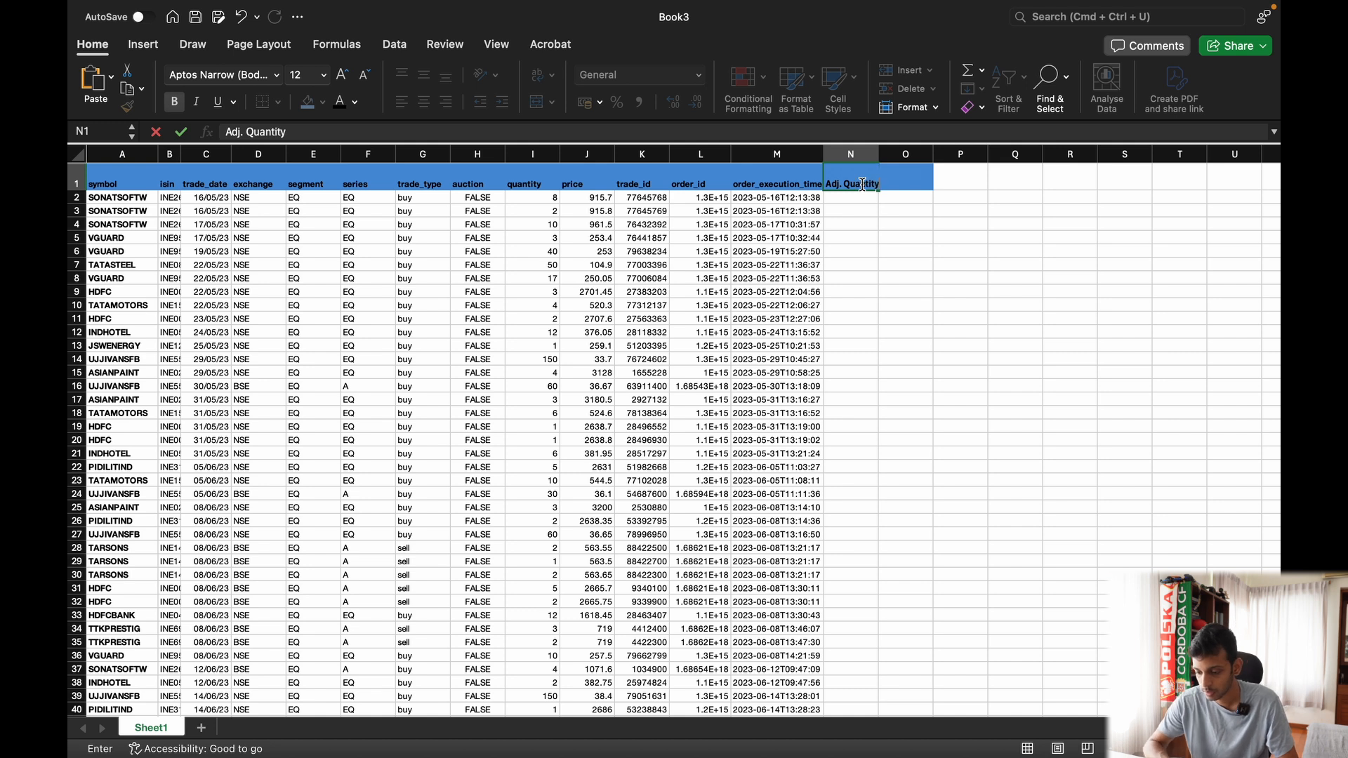
key(Return)
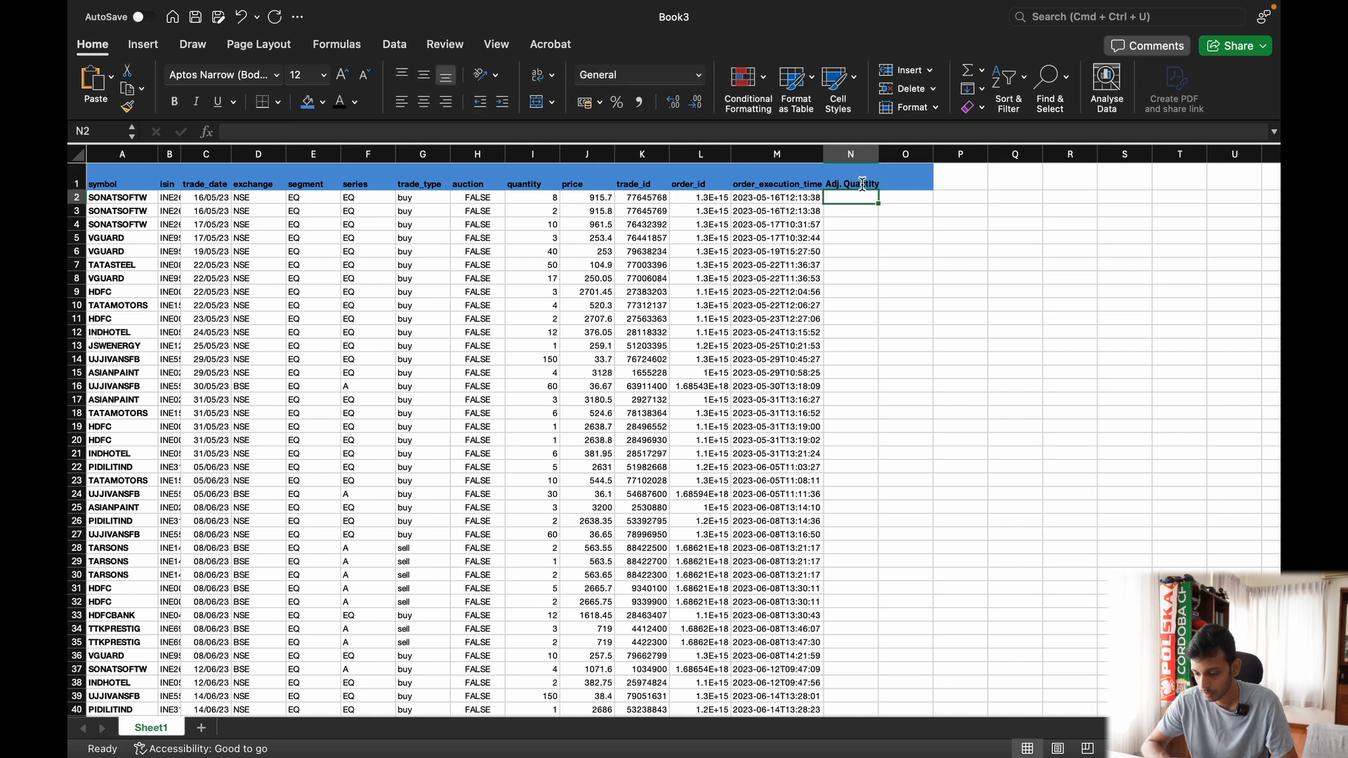
drag(878, 153, 878, 154)
click(906, 177)
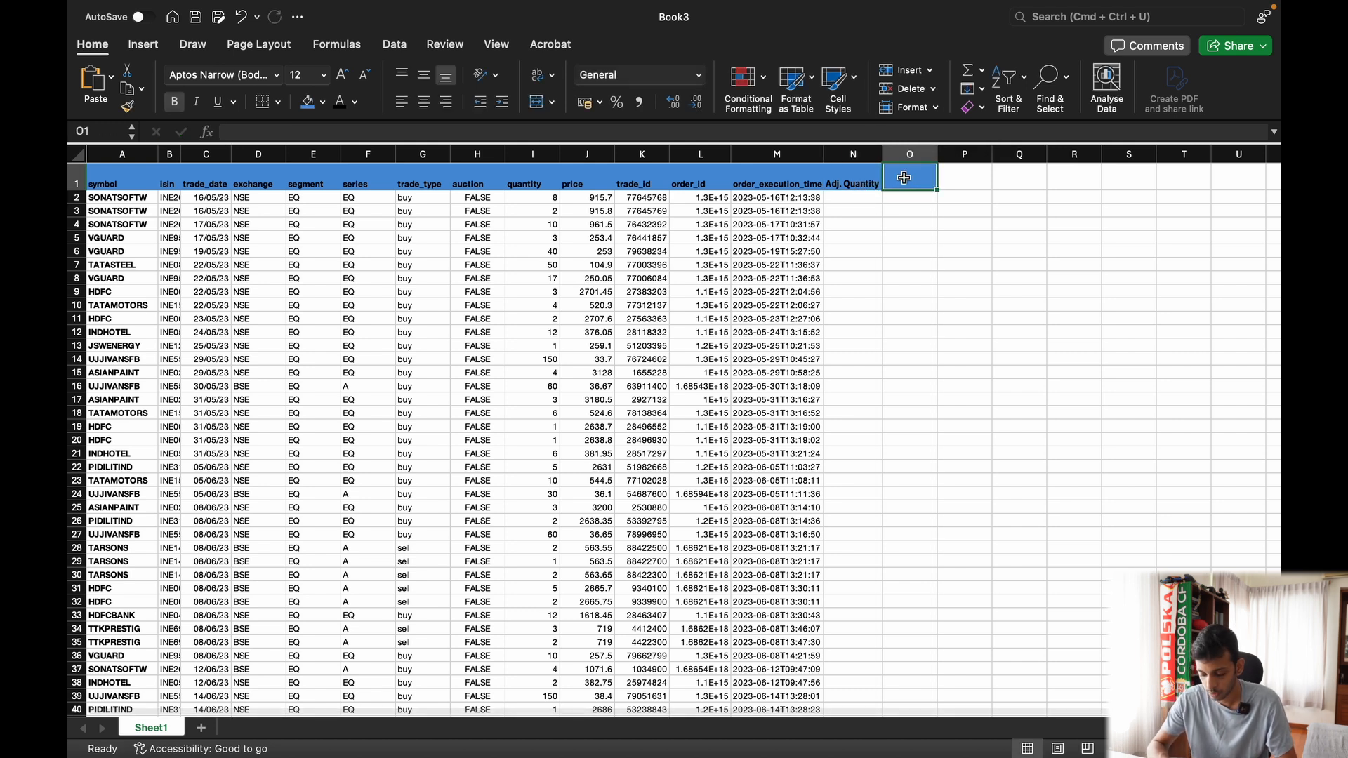
text(Total)
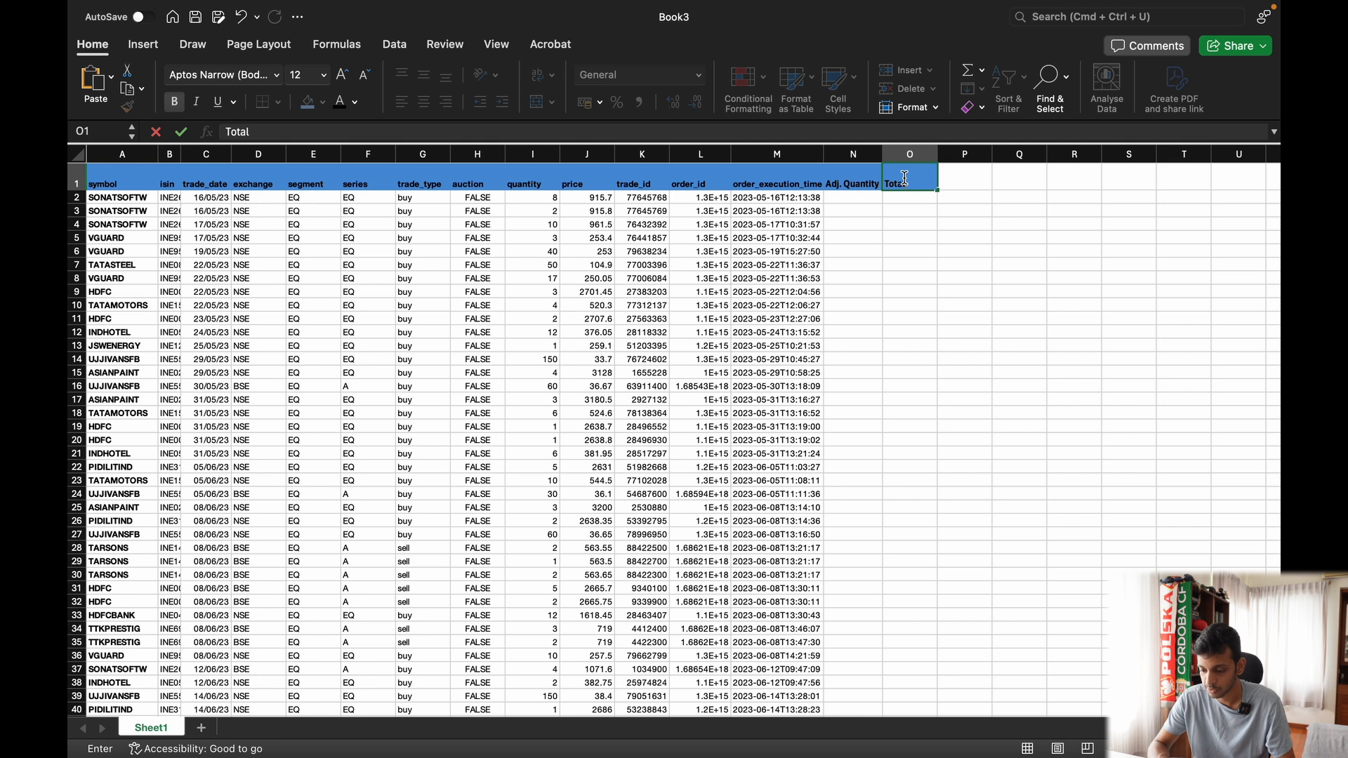
text( Amoun)
click(970, 236)
double_click(937, 153)
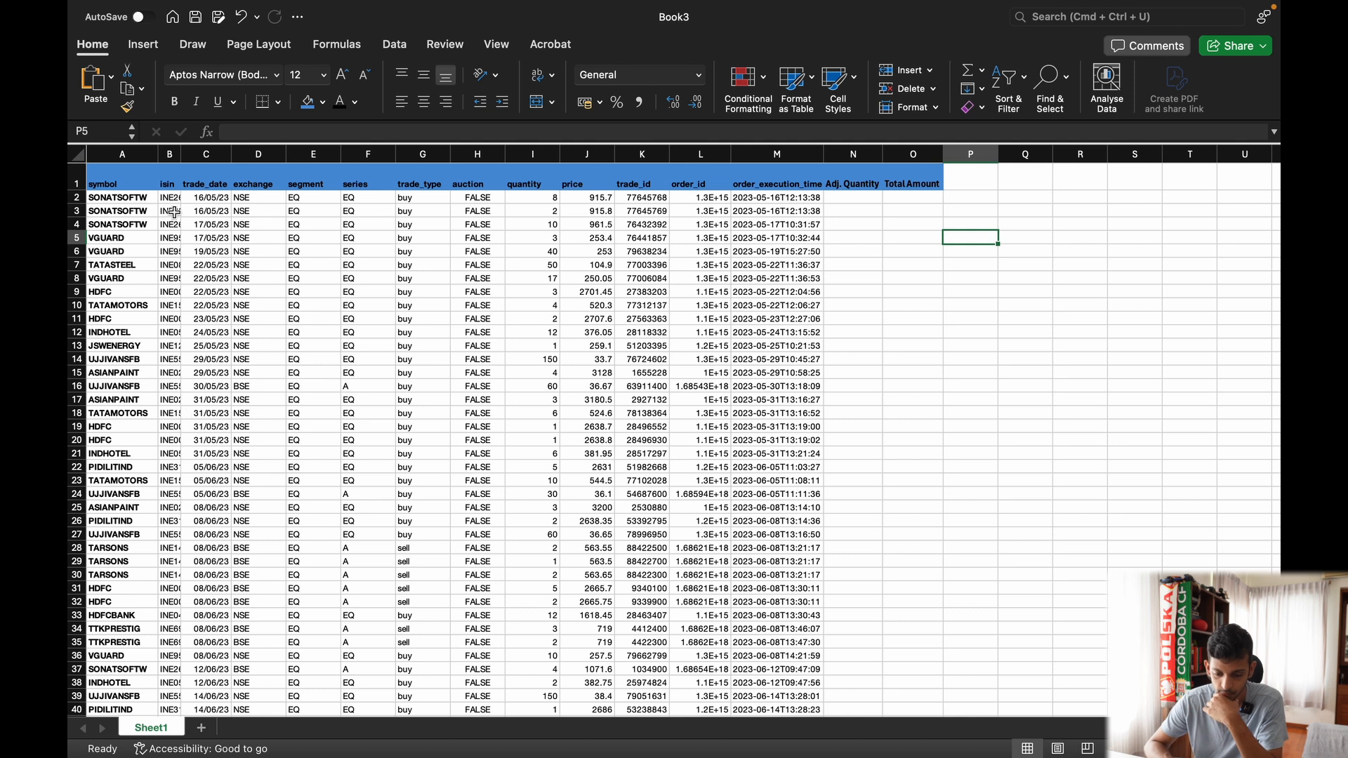
Step: Convert the whole symbol column to the Stocks data type and dismiss the financial data disclaimer
click(122, 153)
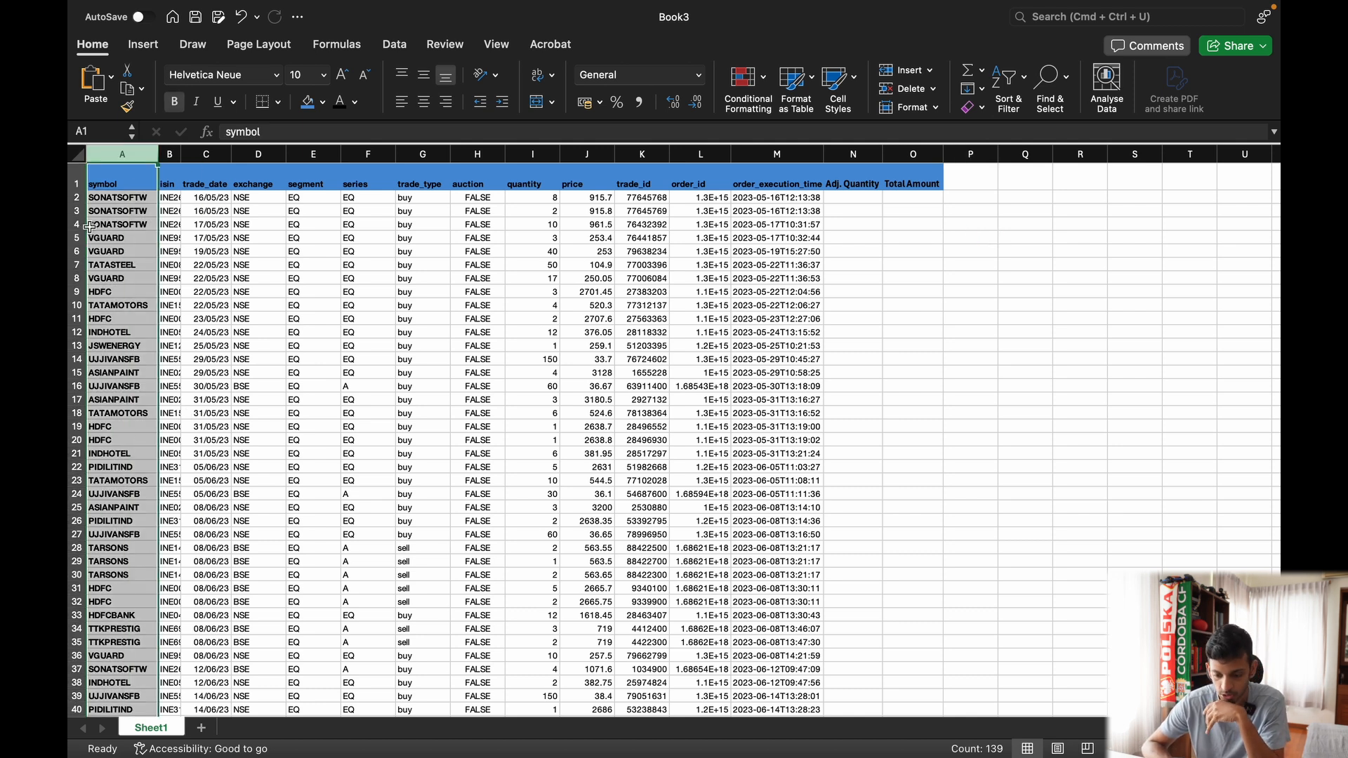
click(395, 44)
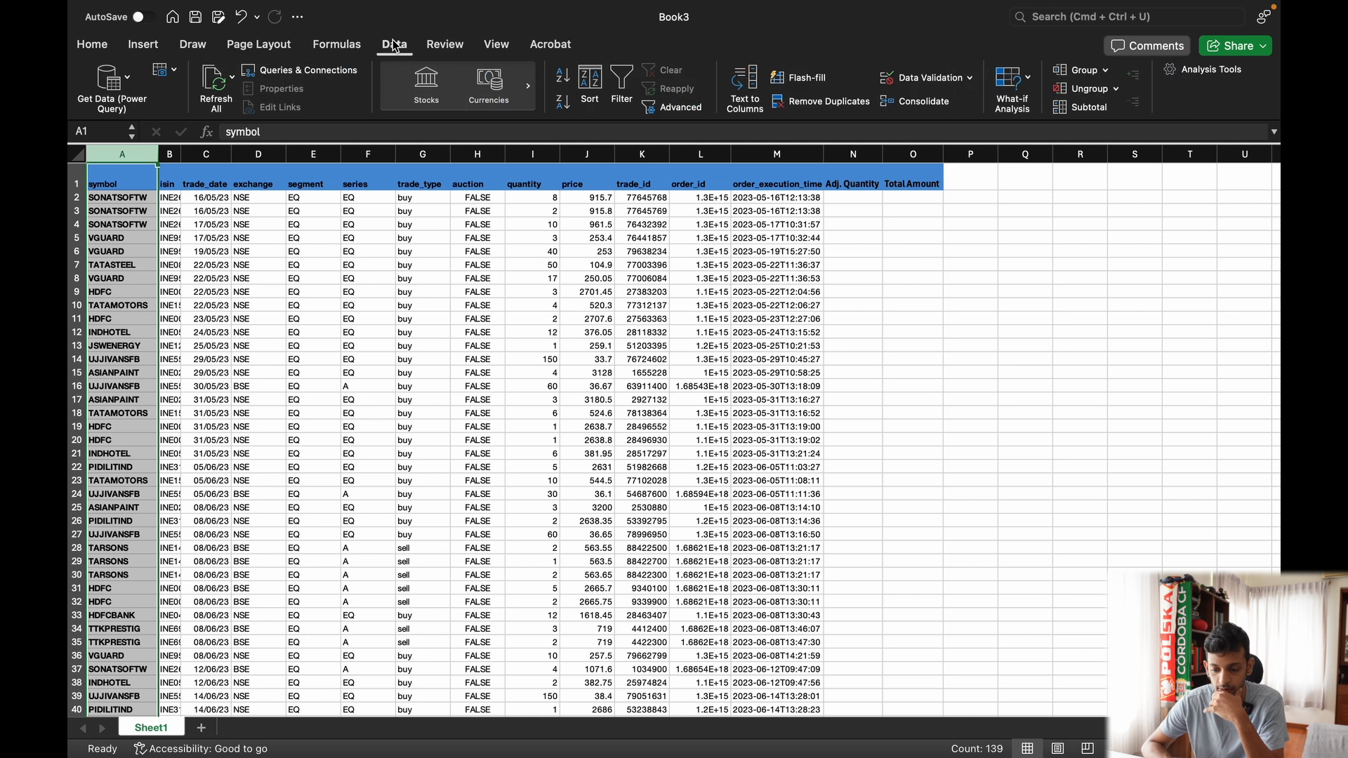
click(426, 84)
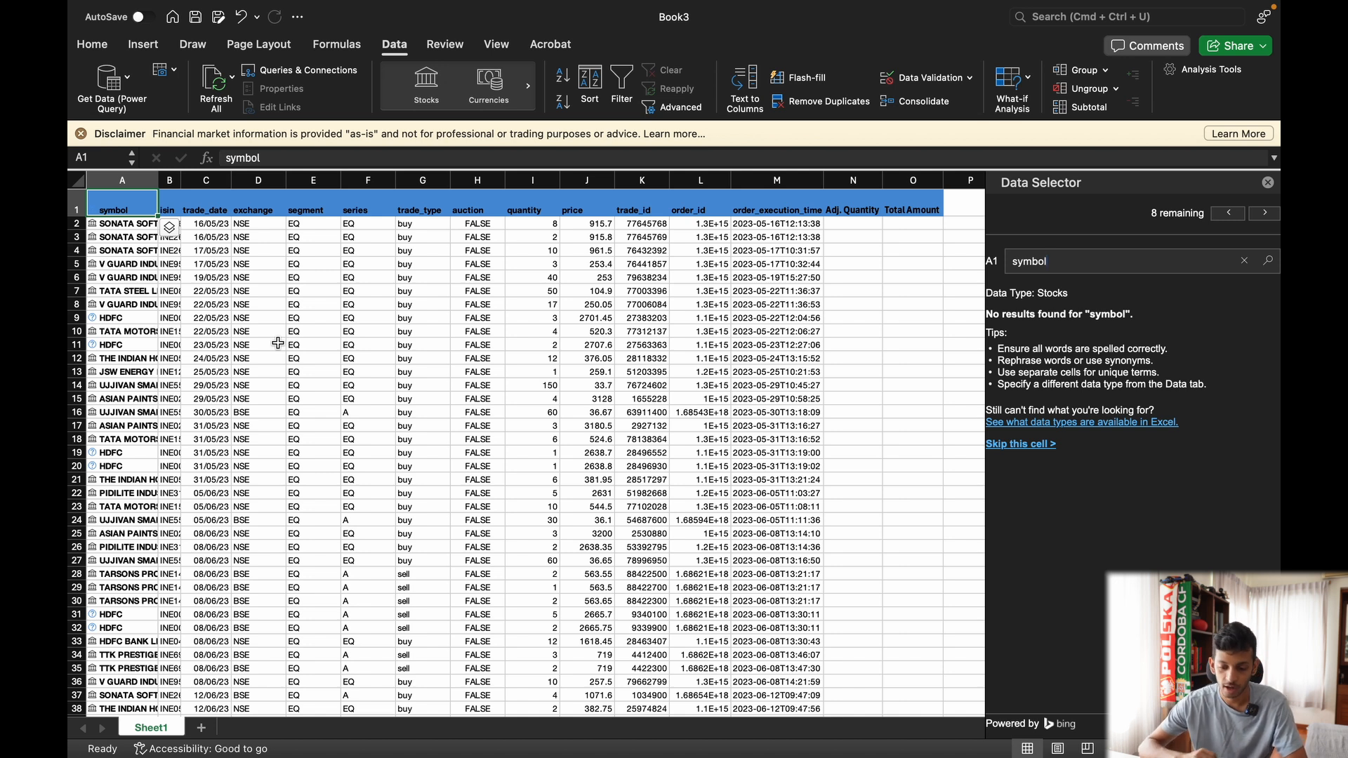
click(80, 135)
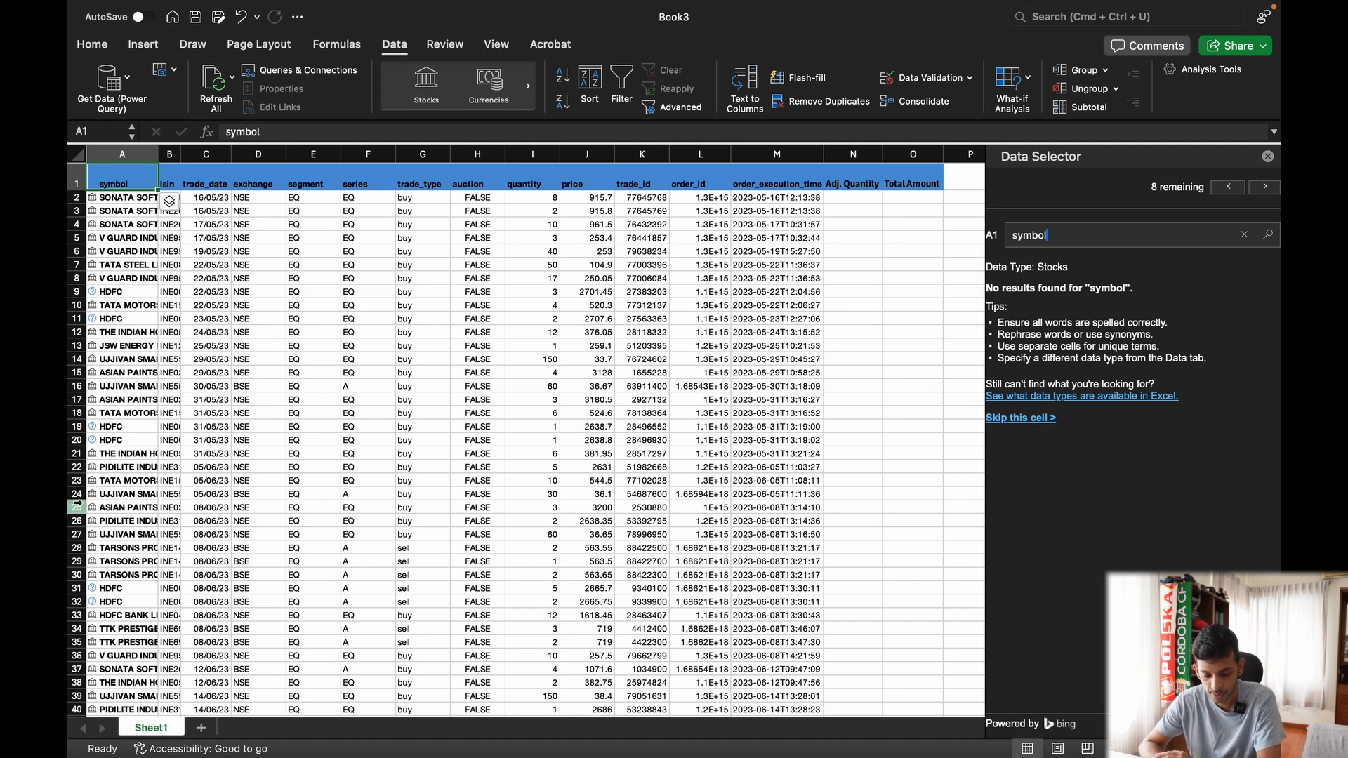
Step: Look over the converted symbols, and match the unresolved HDFC entry in A9 to HDFC BANK LIMITED using the search term HDFCBANK
scroll(149, 548, down, 3)
scroll(149, 548, up, 3)
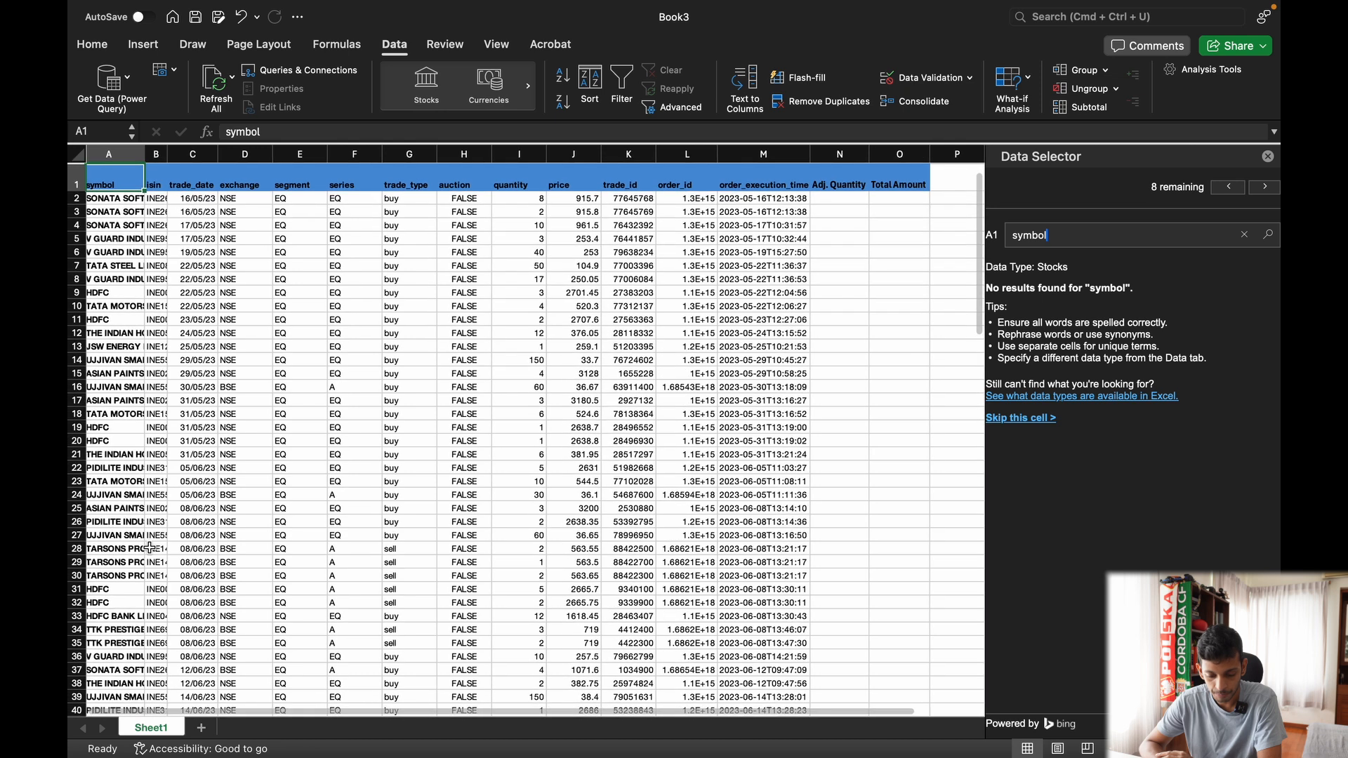
scroll(156, 491, down, 5)
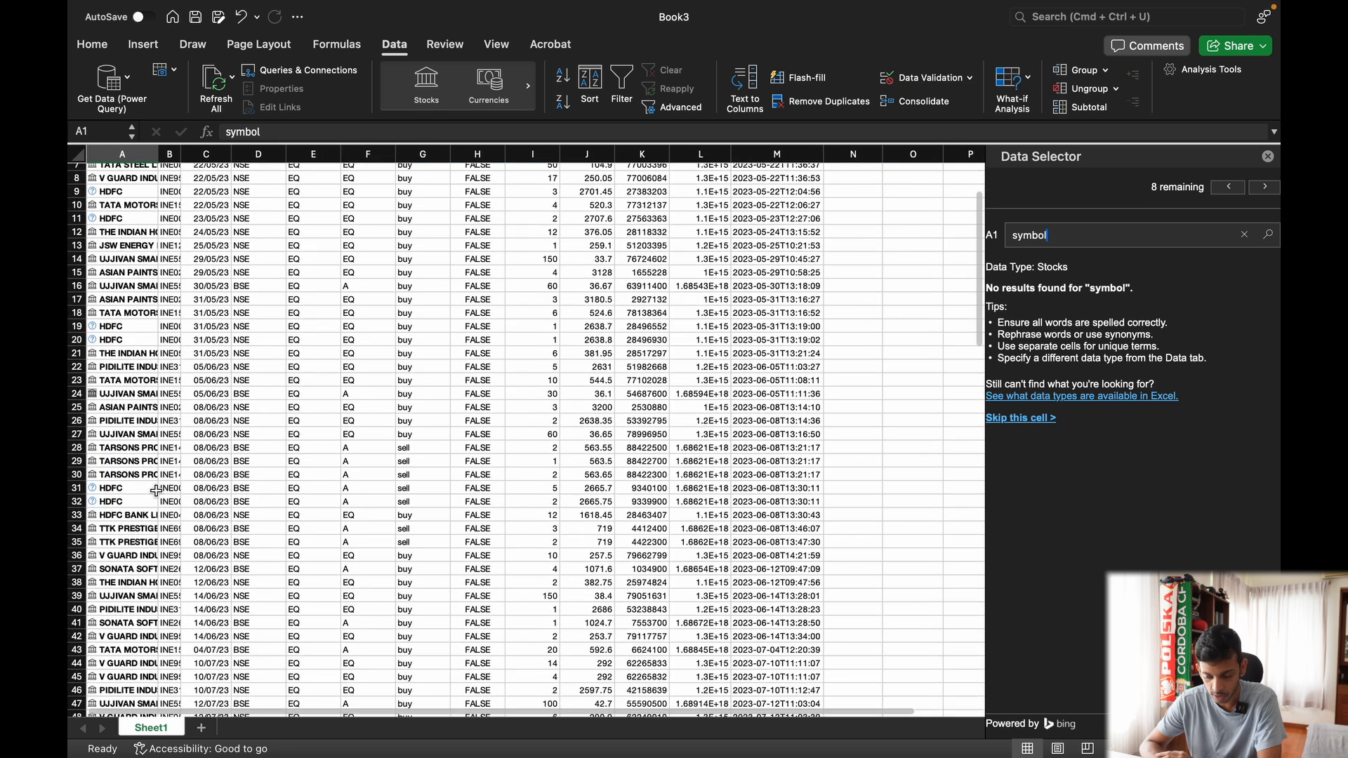
scroll(155, 491, up, 5)
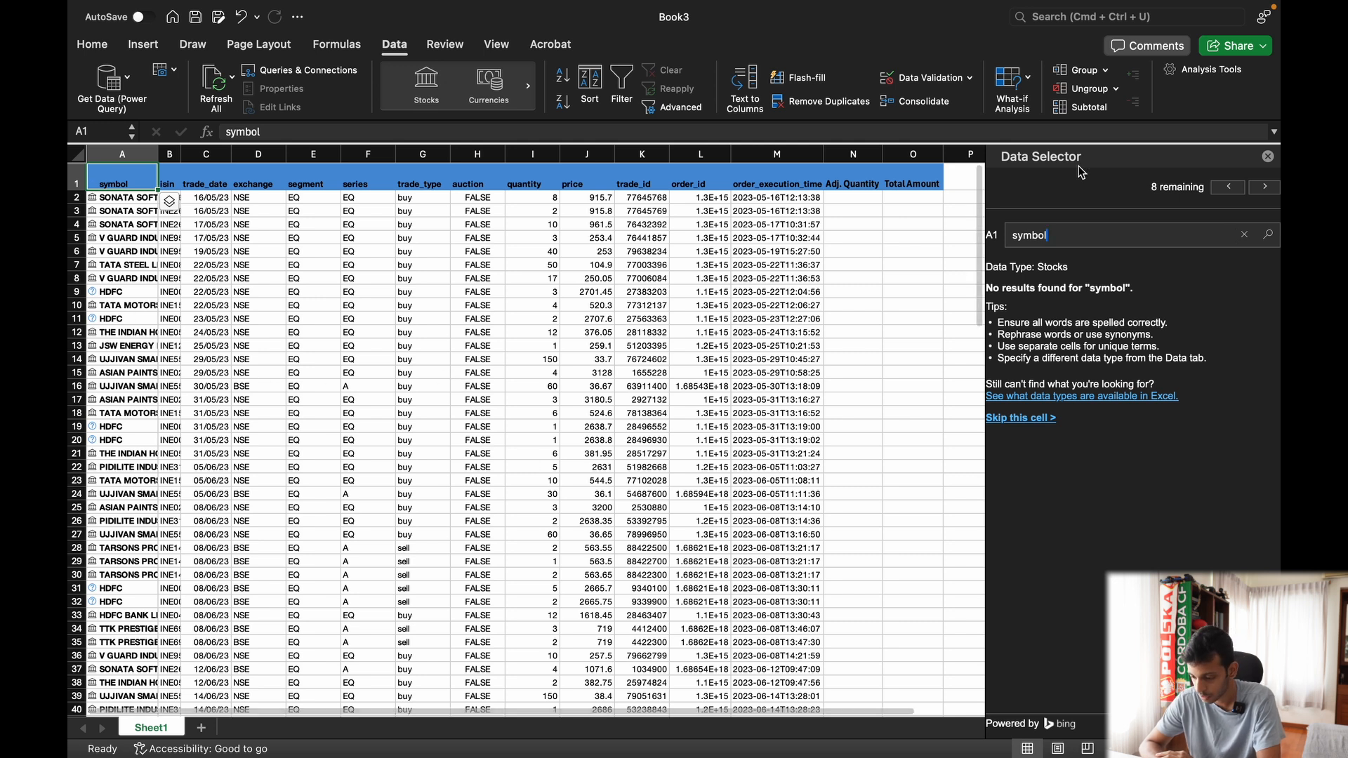
click(1261, 186)
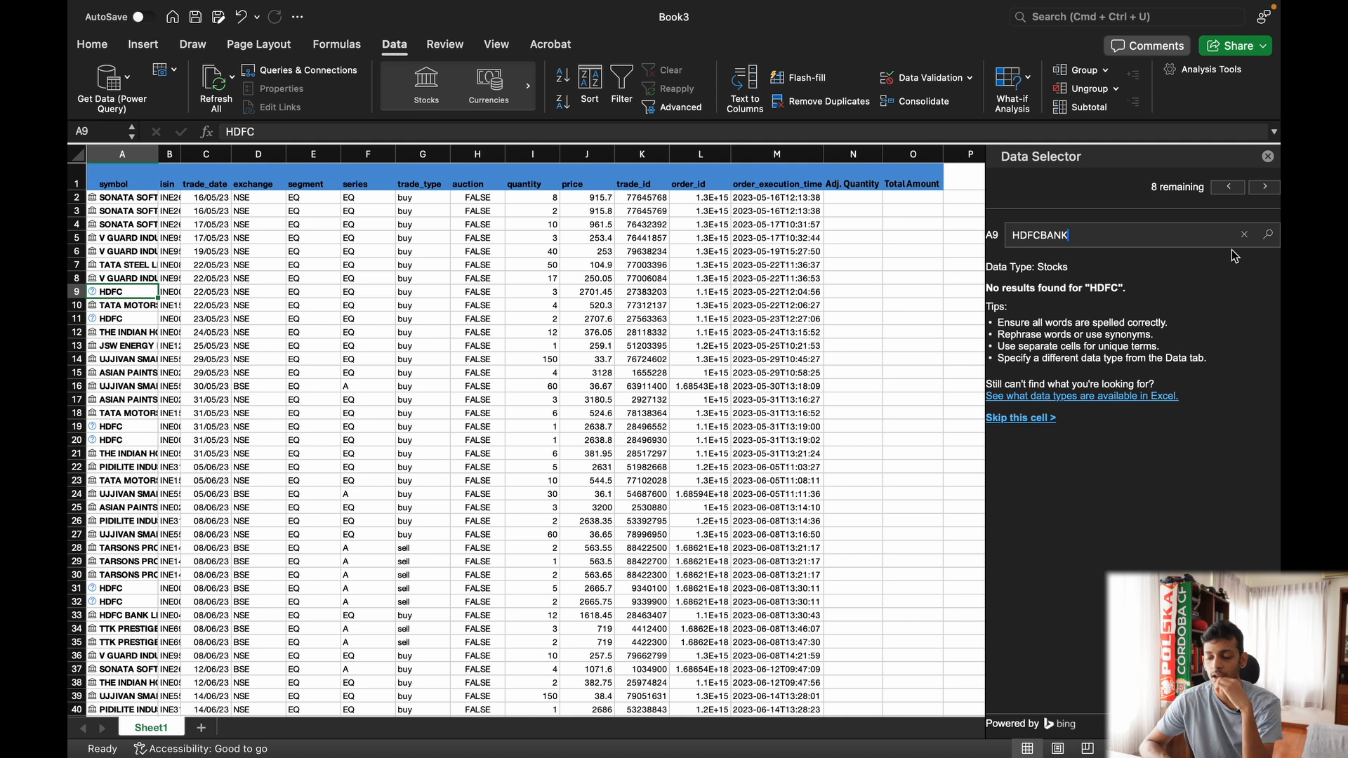
click(1267, 237)
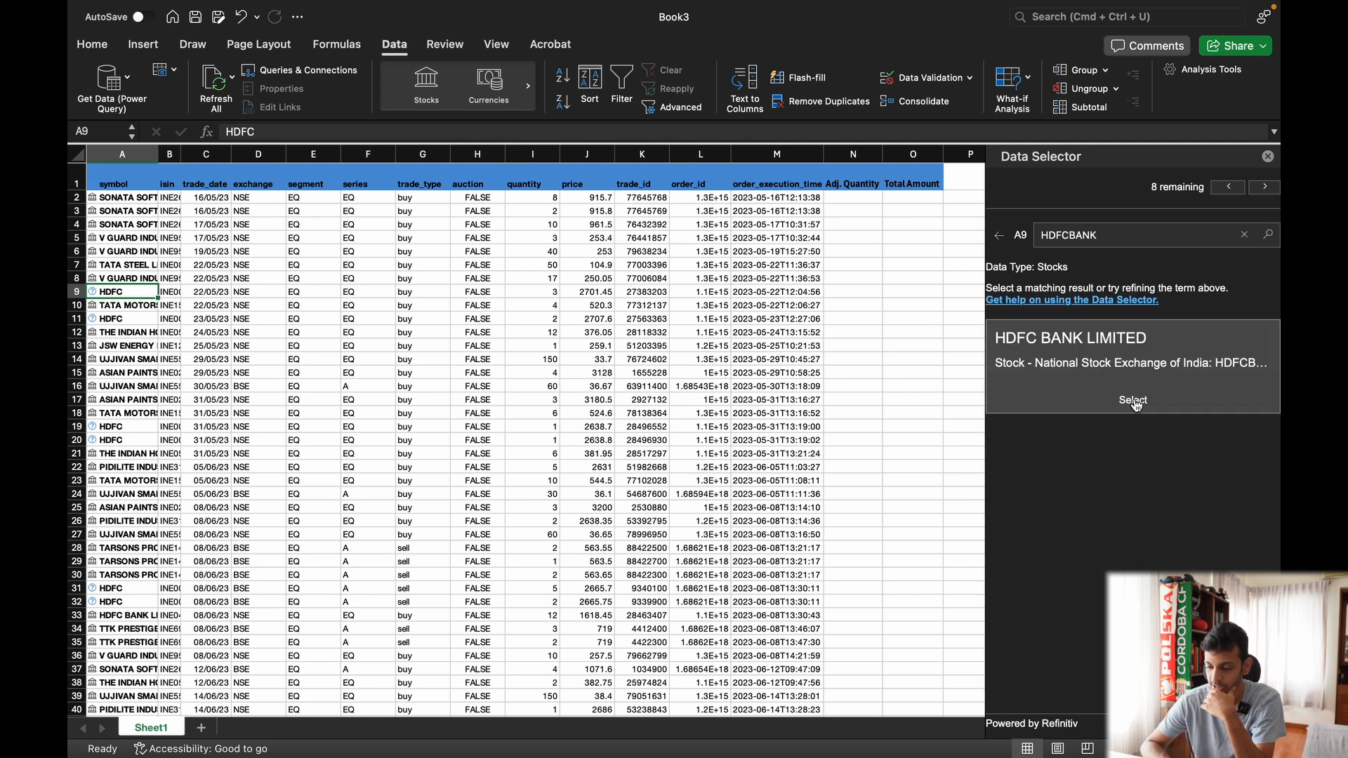
click(1133, 402)
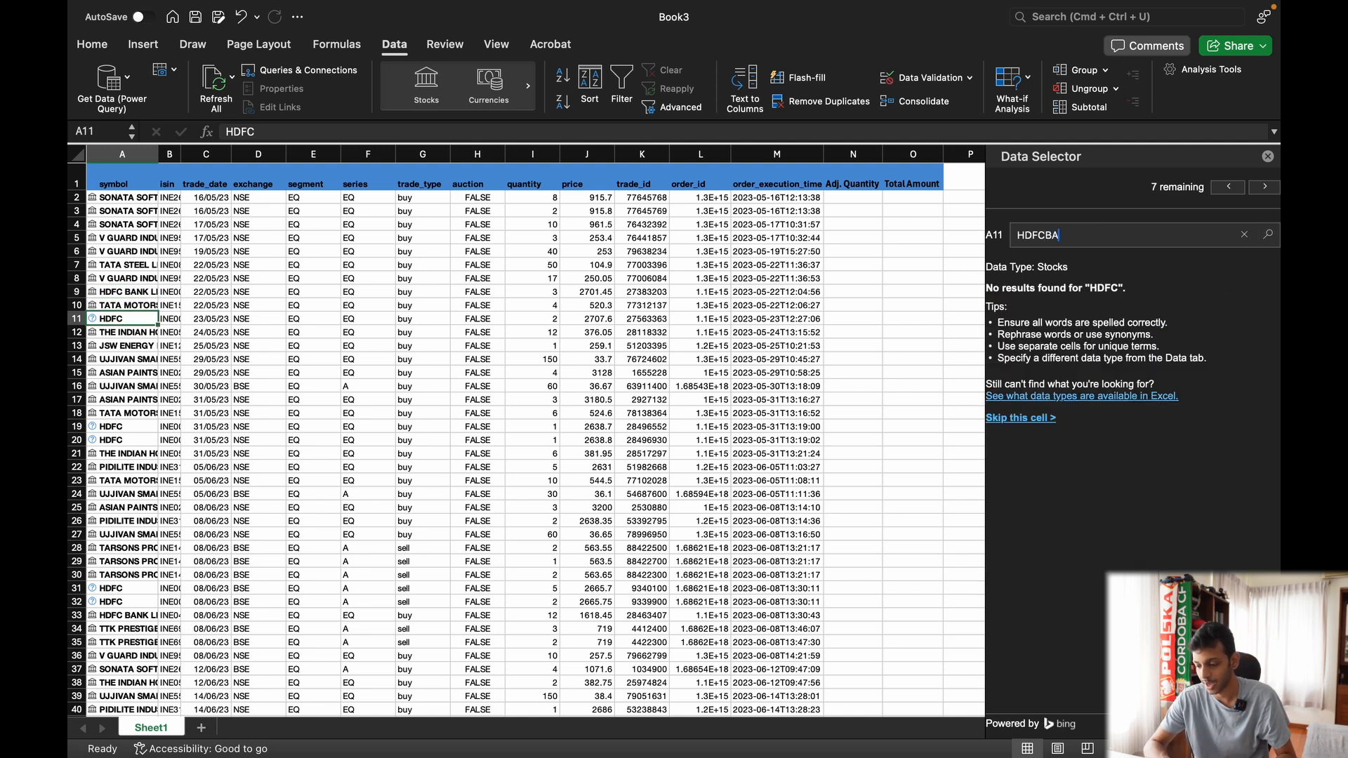
Step: Match the remaining unresolved HDFC cells, from A11 to A32, to HDFC BANK LIMITED by searching HDFCBANK
click(1267, 235)
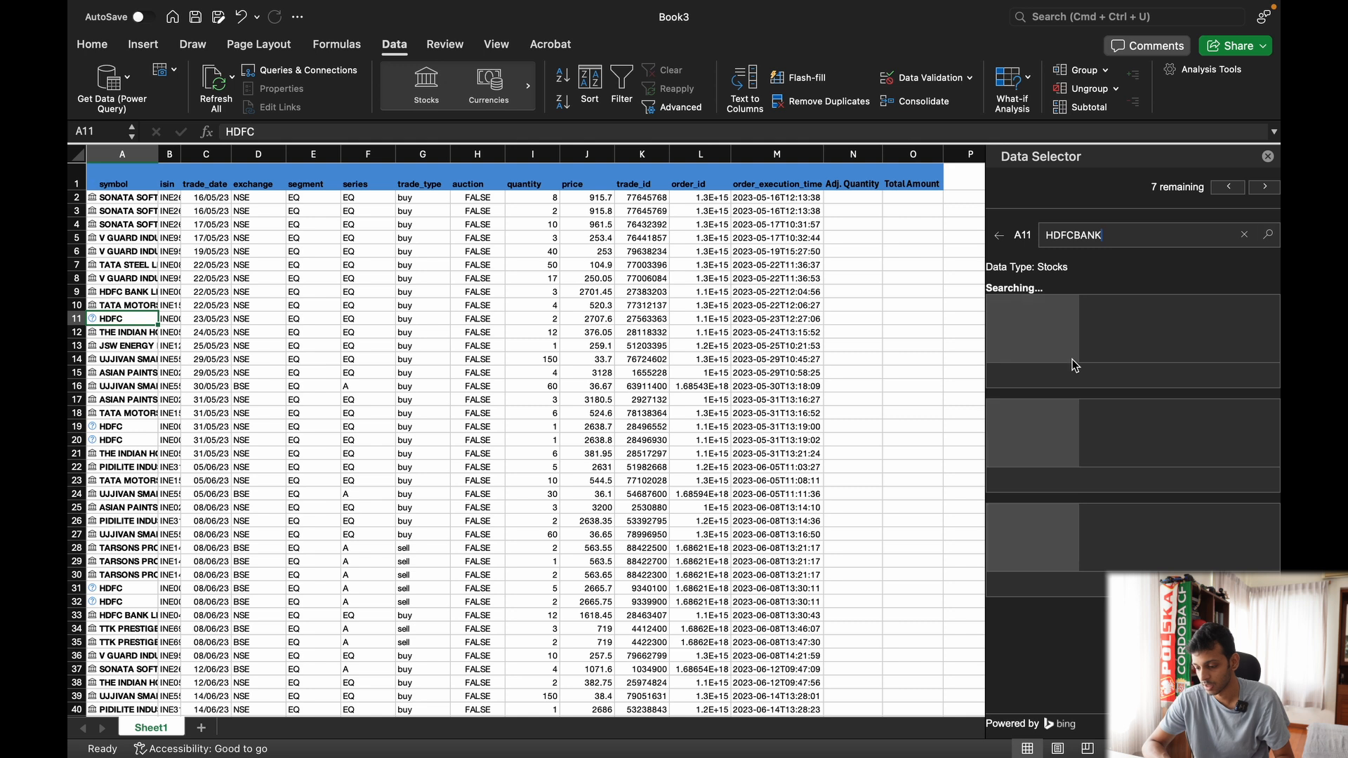
click(1117, 398)
click(1096, 250)
text(BANK)
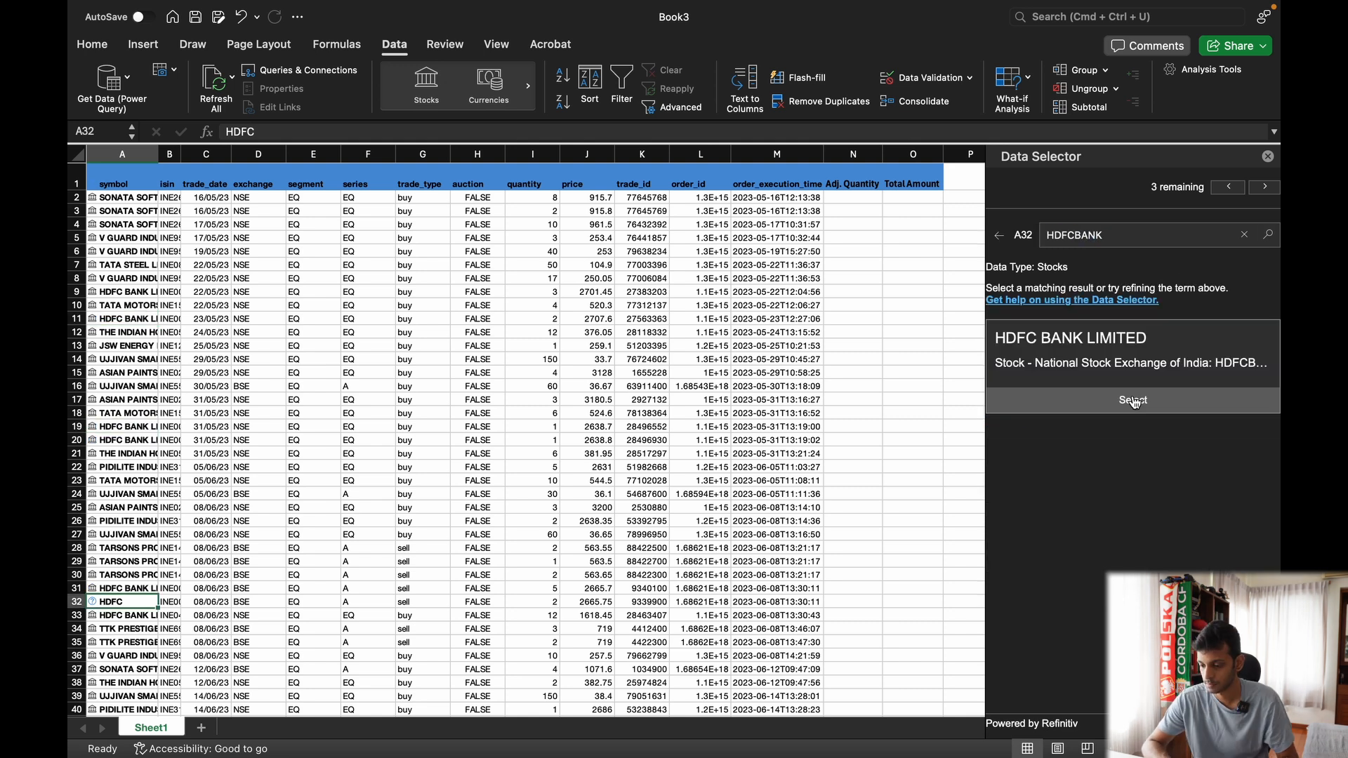
click(1132, 400)
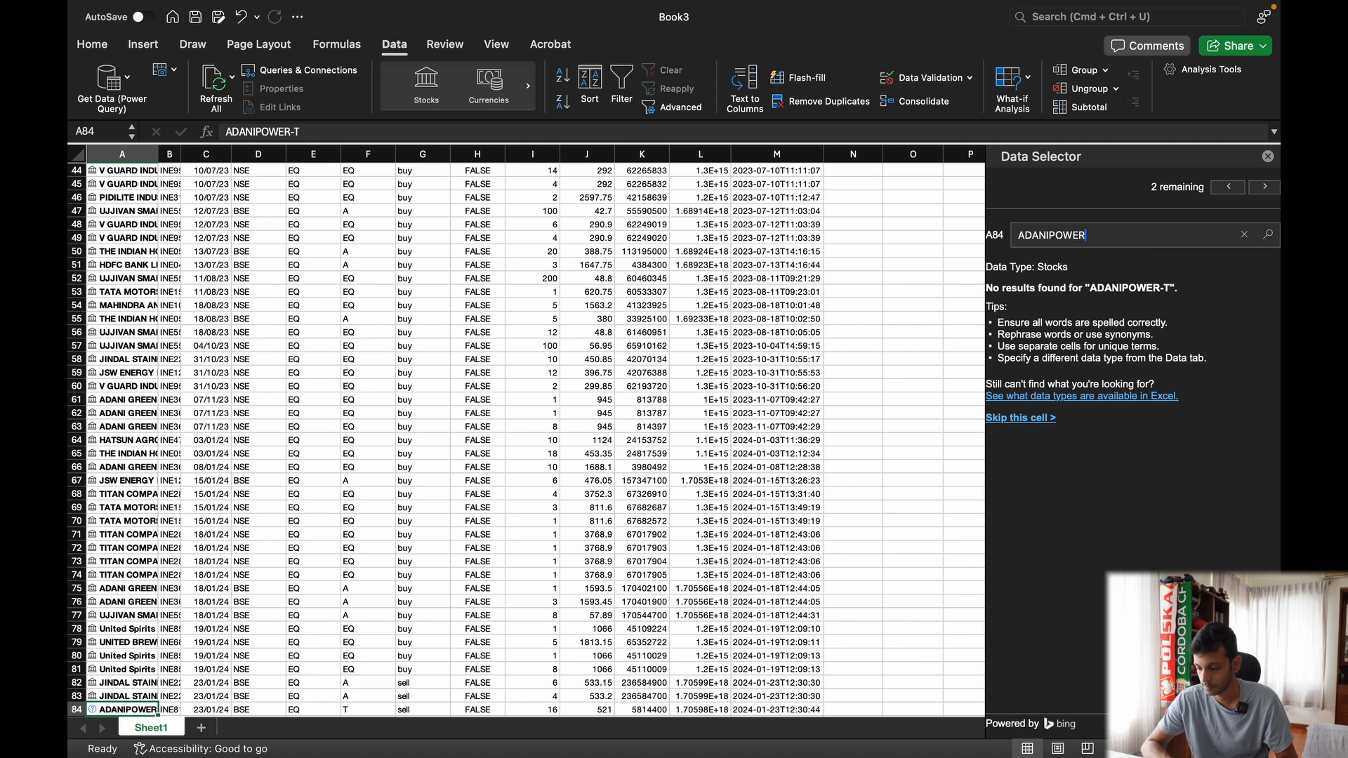
Step: Match the ADANIPOWER-T entry in A84 to its stock by searching ADANIPOWER
click(1267, 235)
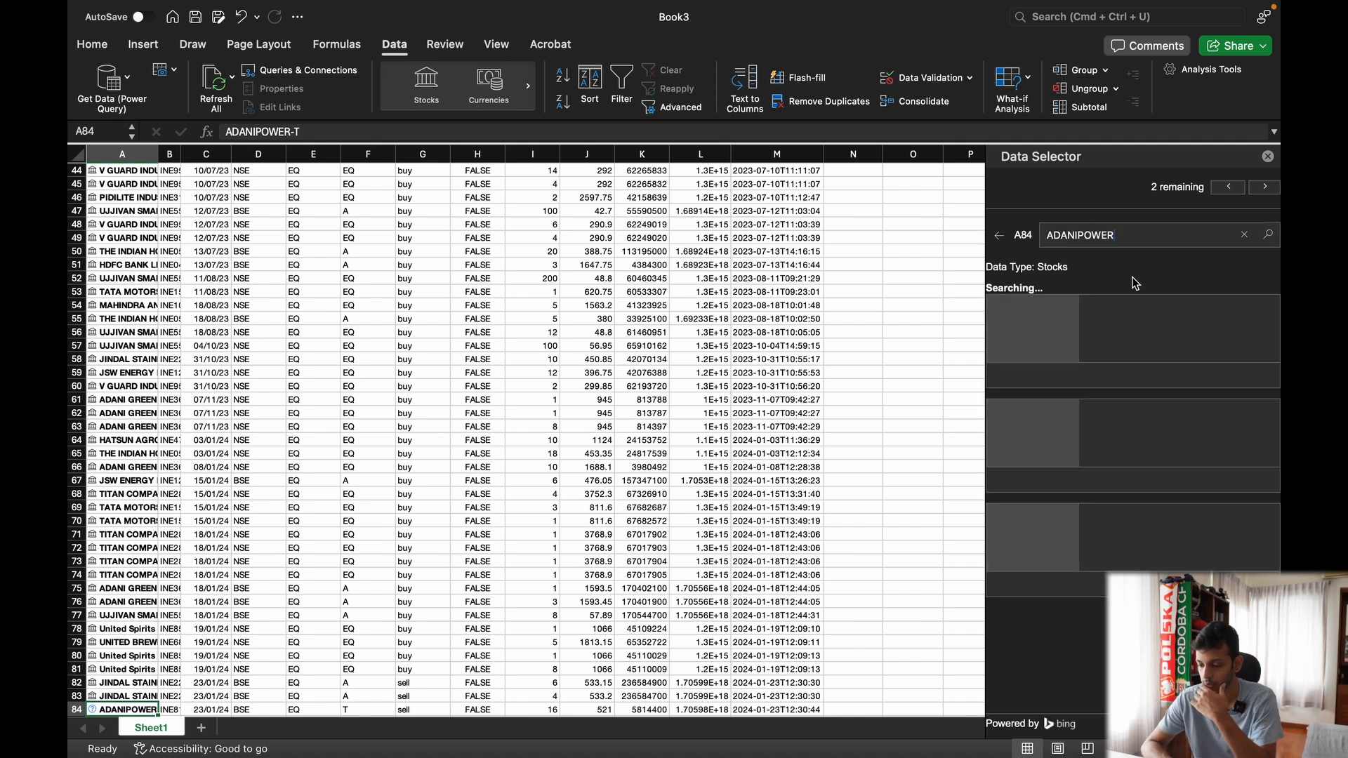
click(1137, 402)
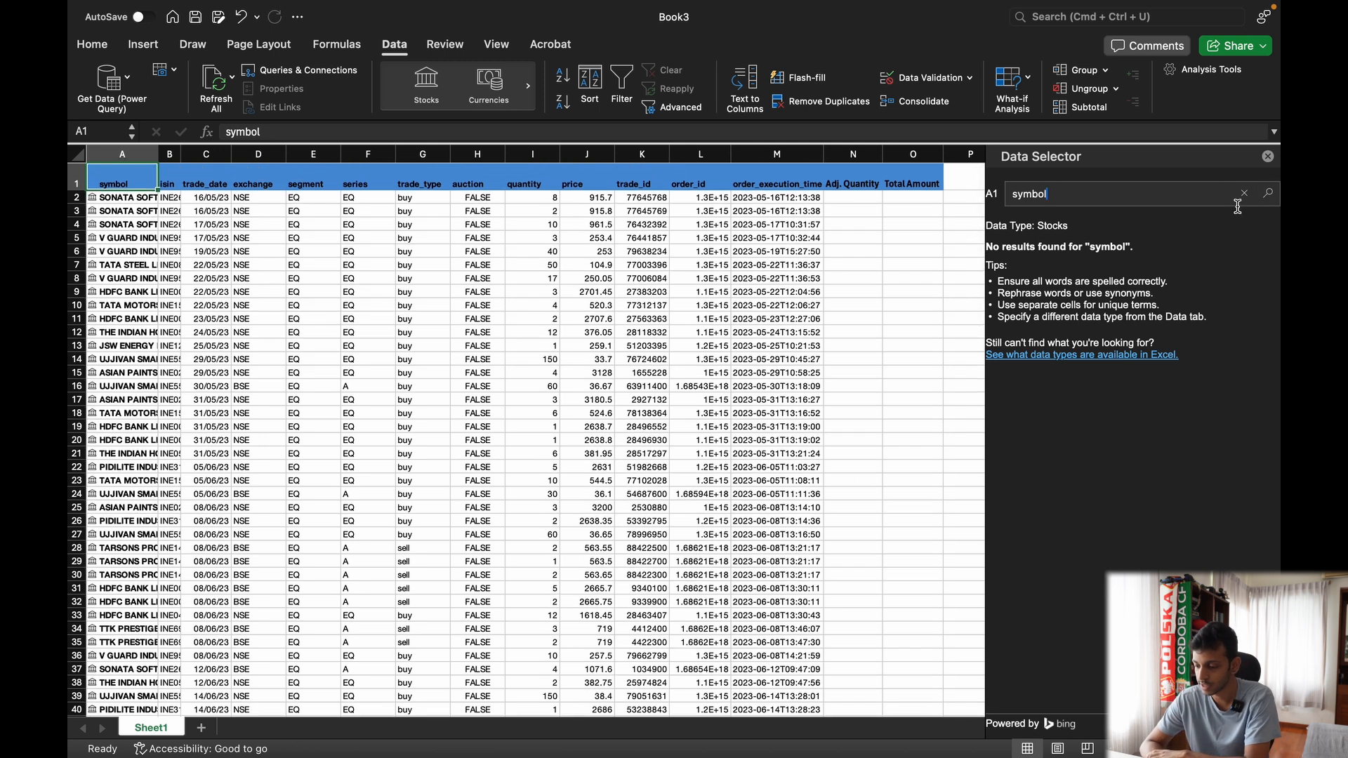
Step: Close the Data Selector and review the converted symbol column from its first to its last row for unresolved entries
click(1270, 156)
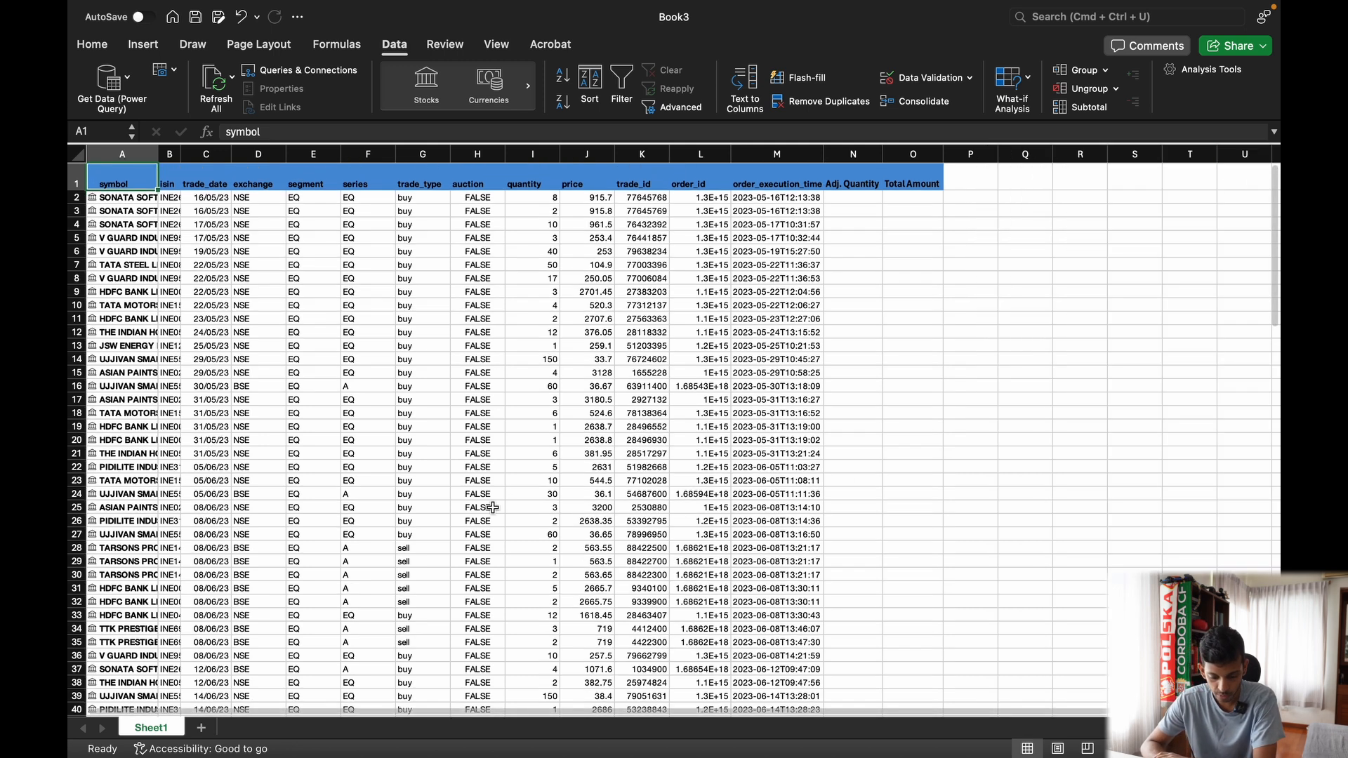
scroll(493, 506, down, 15)
scroll(493, 507, down, 20)
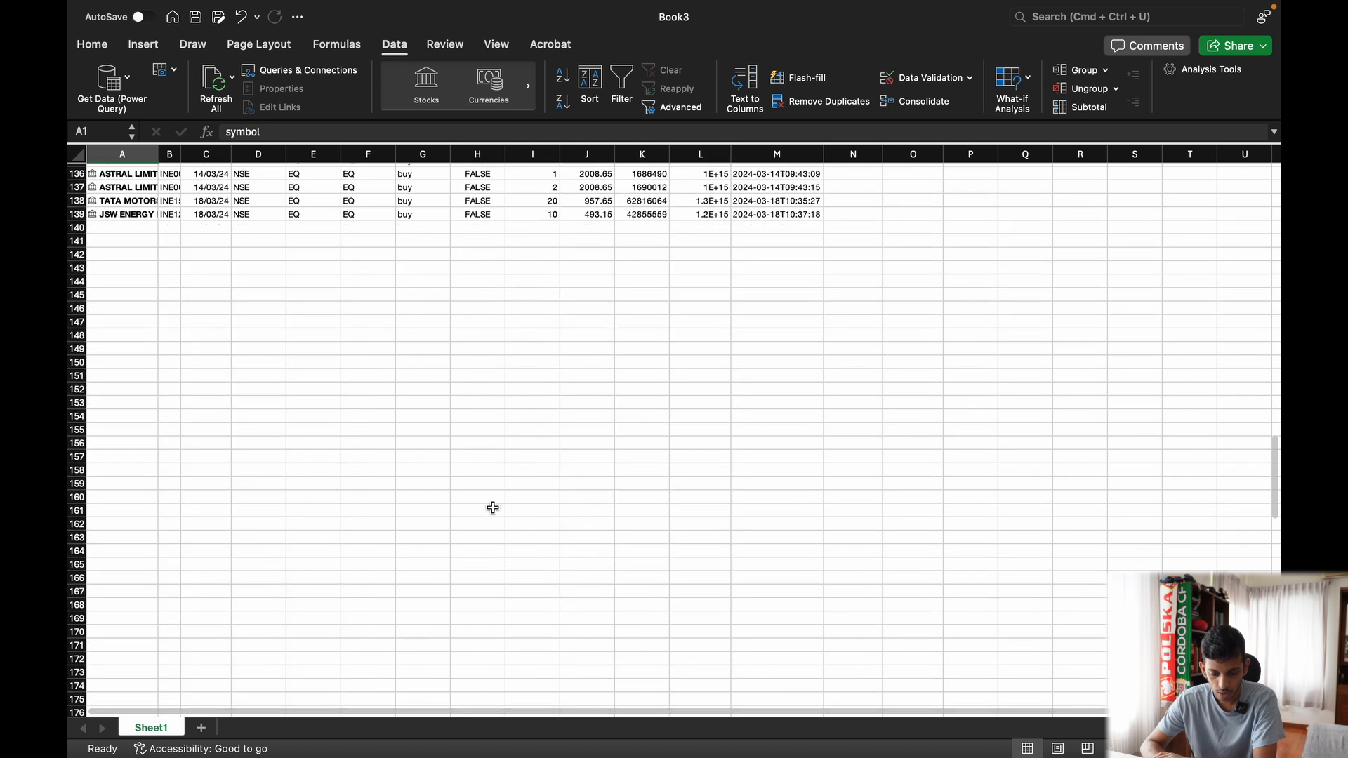
scroll(492, 507, up, 3)
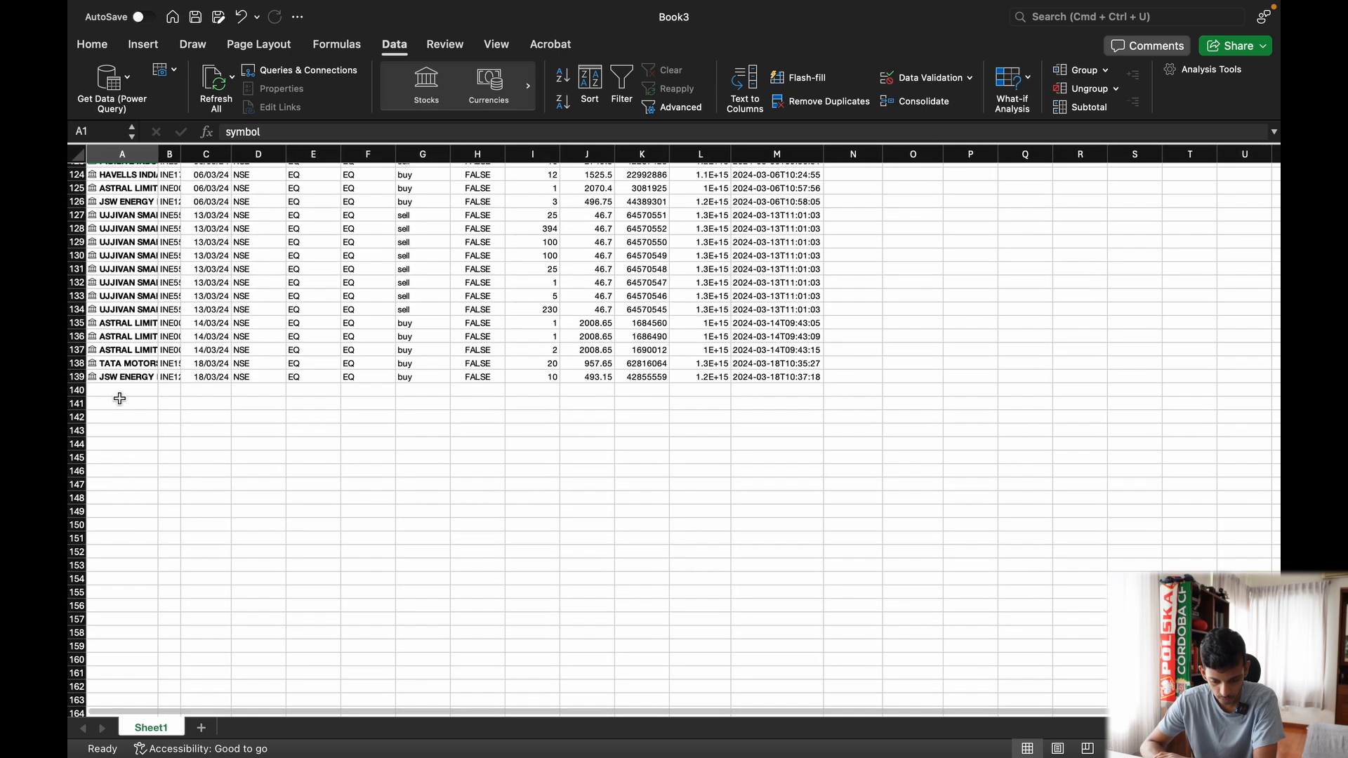
scroll(210, 236, up, 20)
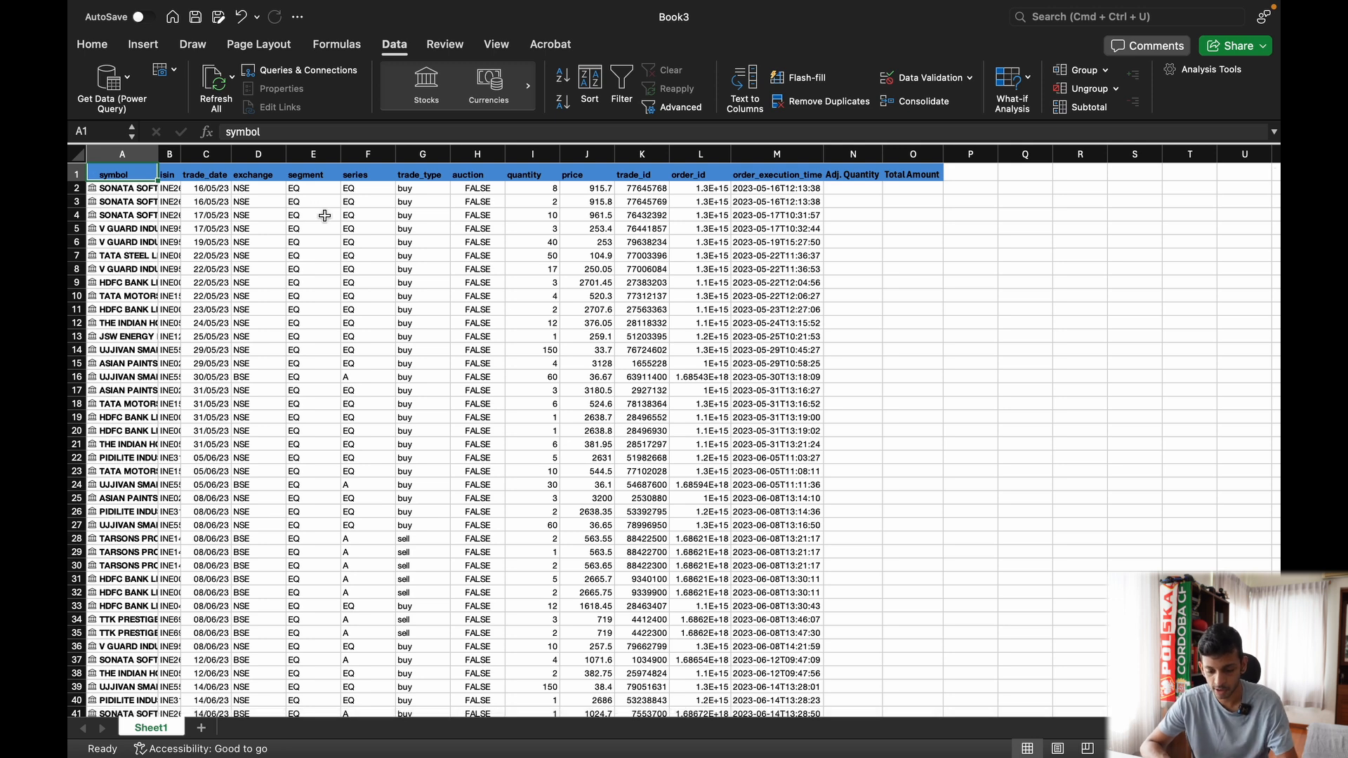
scroll(324, 216, up, 3)
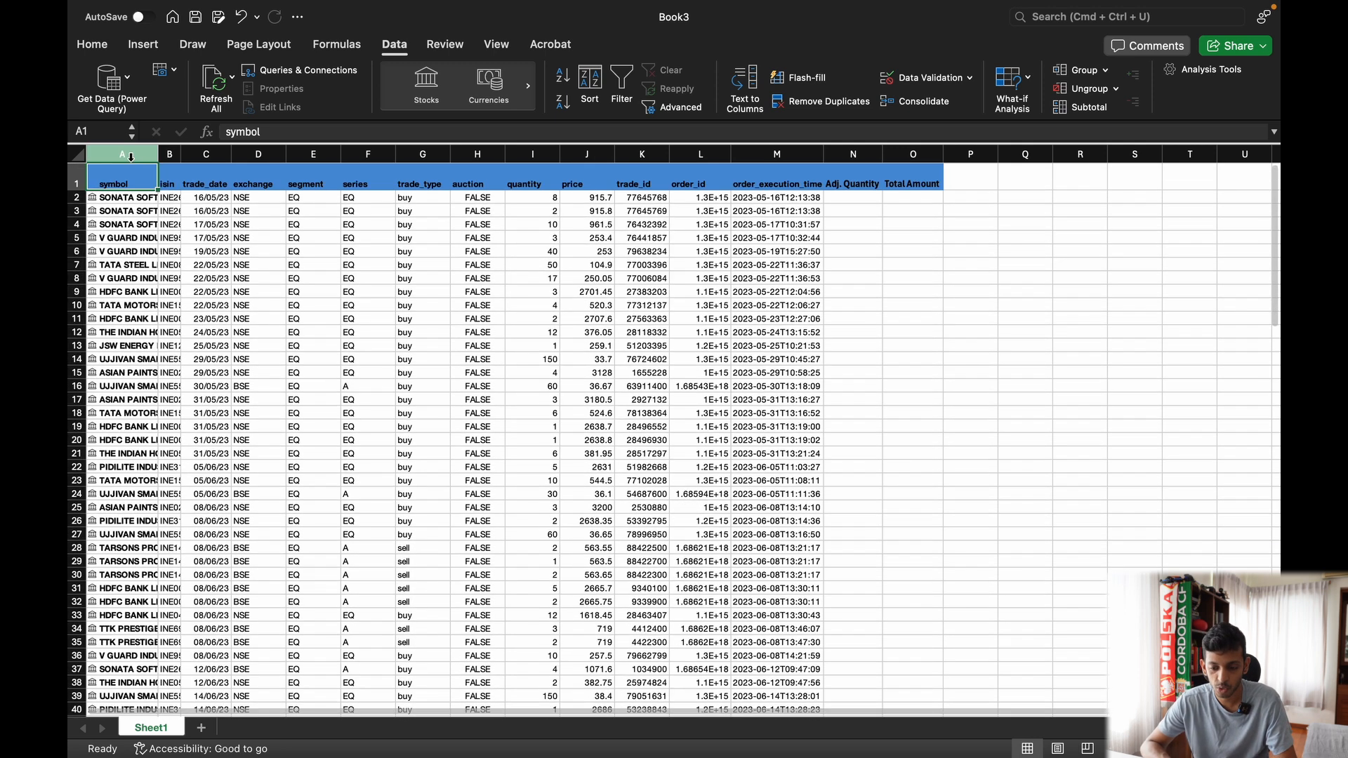
scroll(300, 310, down, 10)
scroll(300, 310, down, 10)
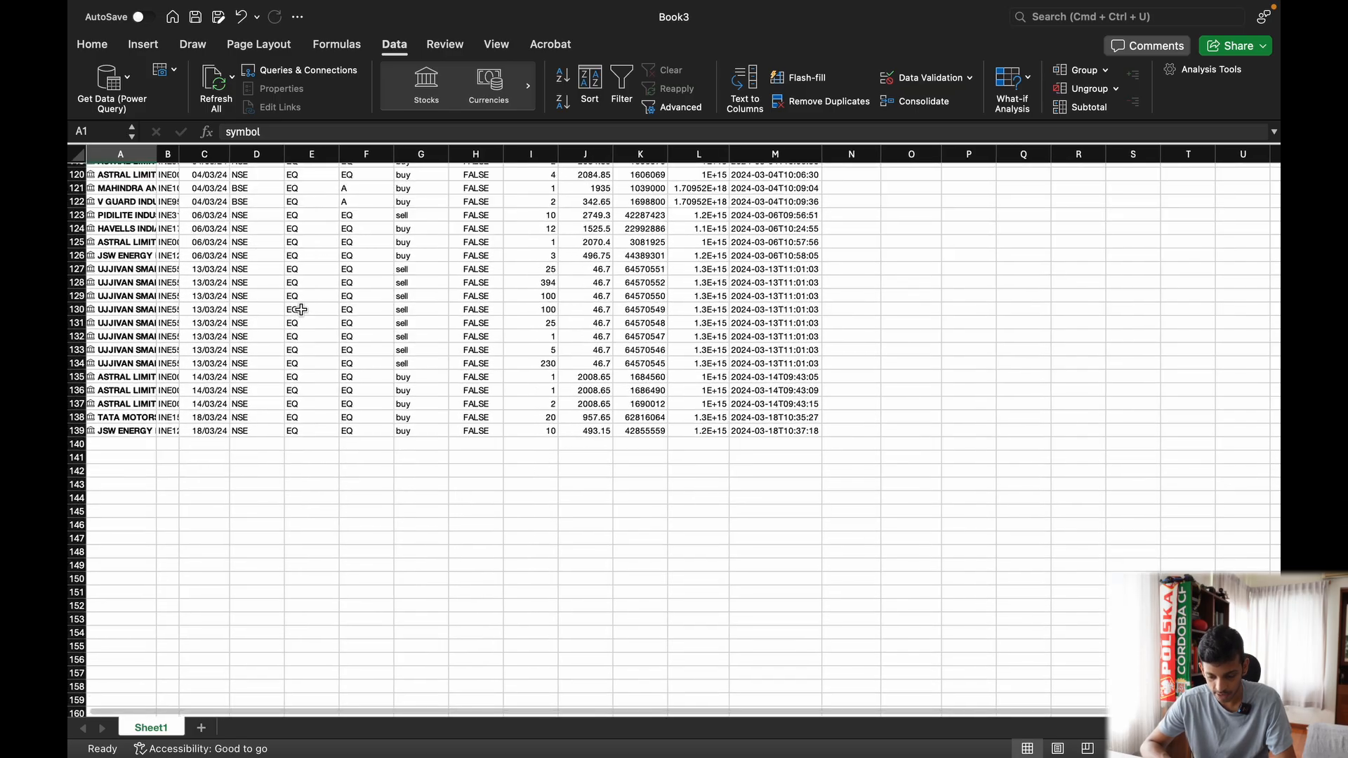
scroll(301, 310, up, 20)
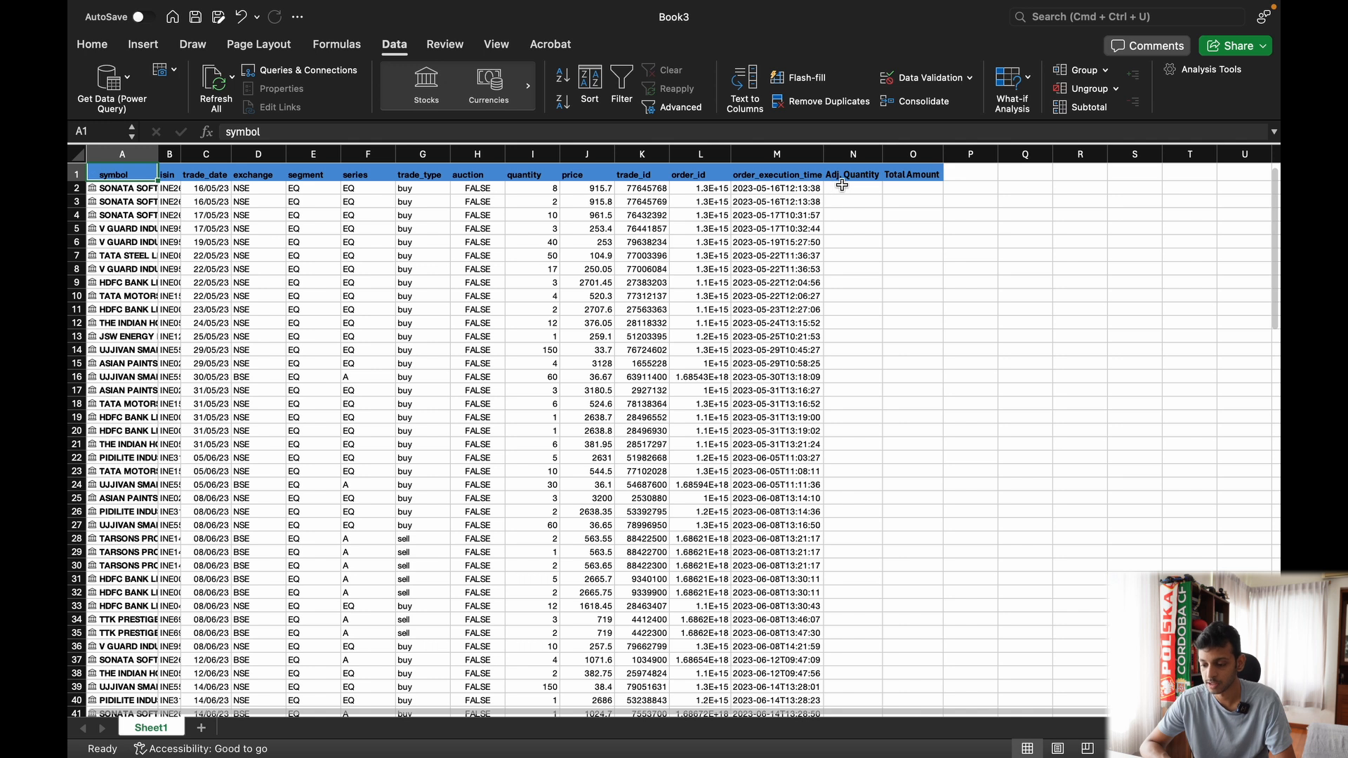
Step: Select N2, the first Adj. Quantity cell, and widen column N
click(842, 184)
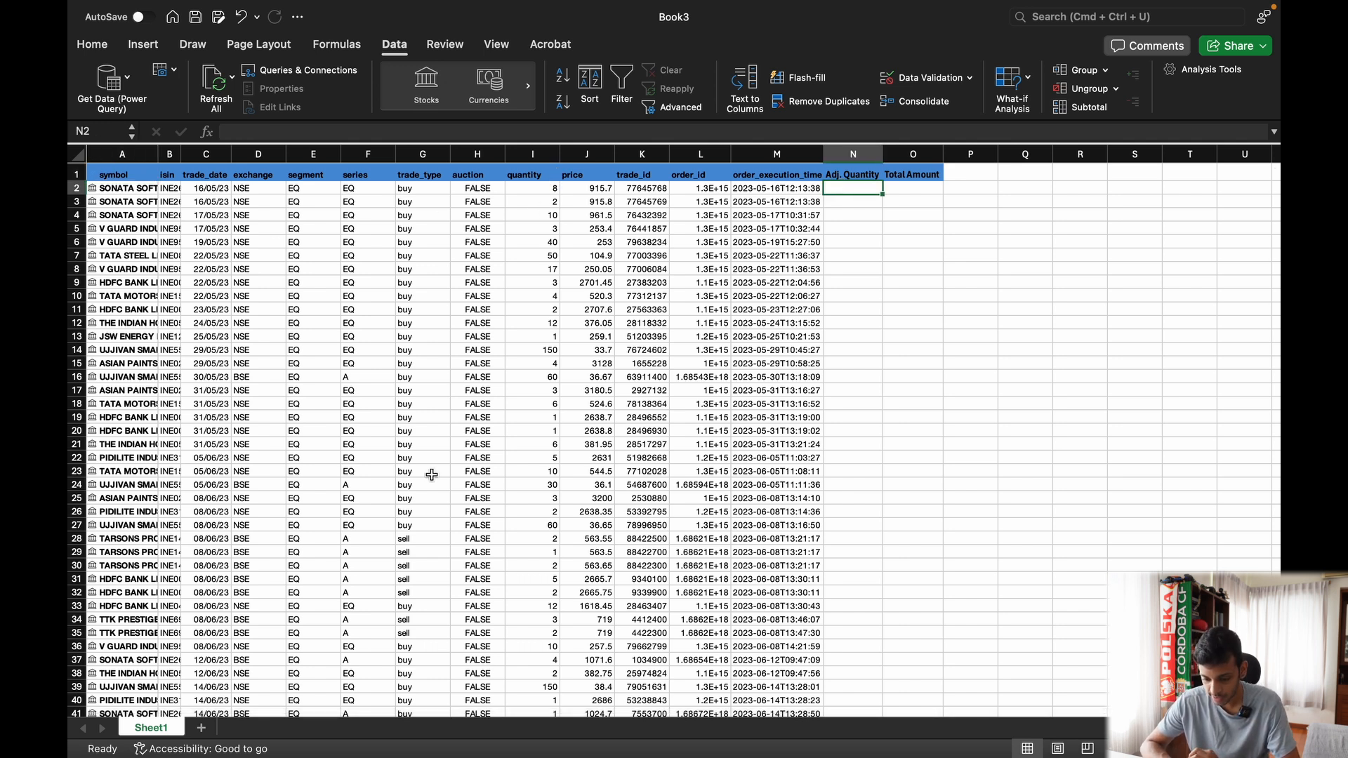
scroll(432, 475, down, 6)
scroll(432, 475, up, 7)
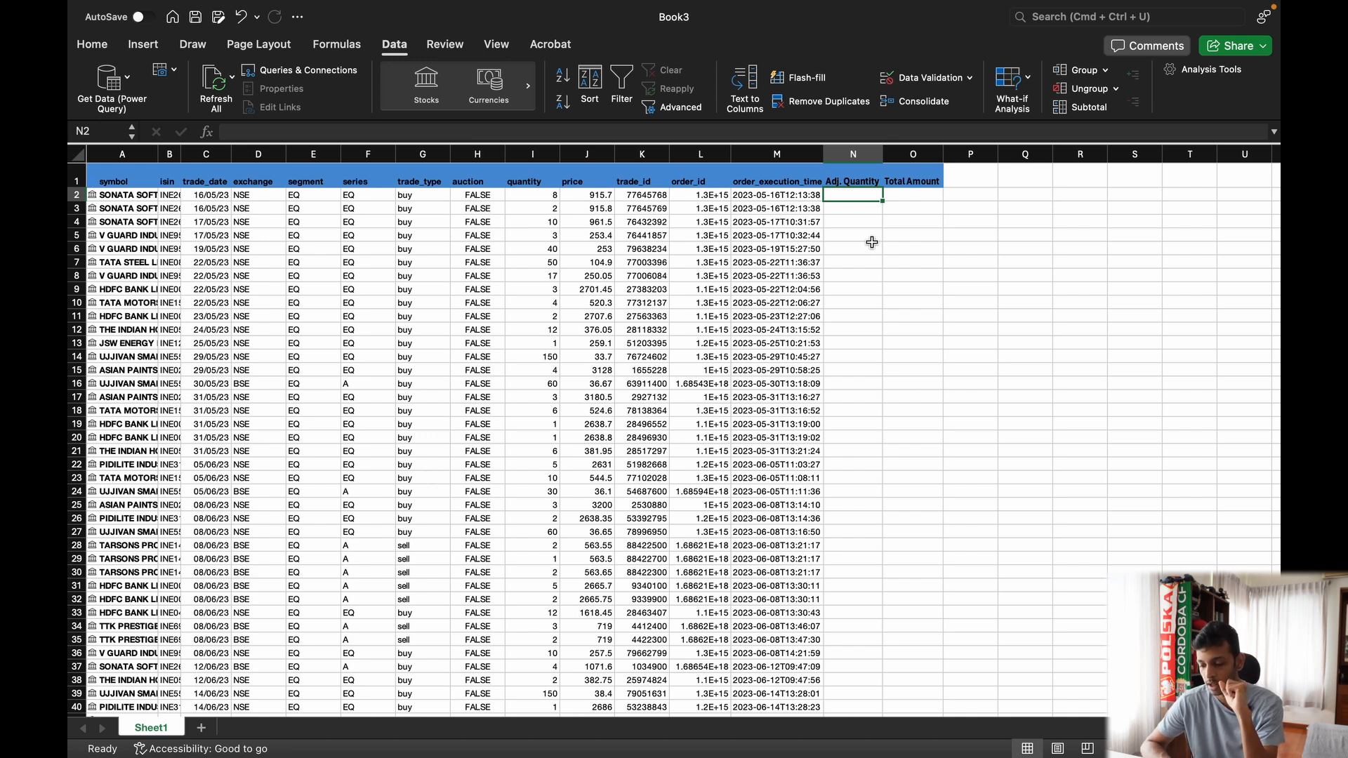
drag(882, 155, 916, 154)
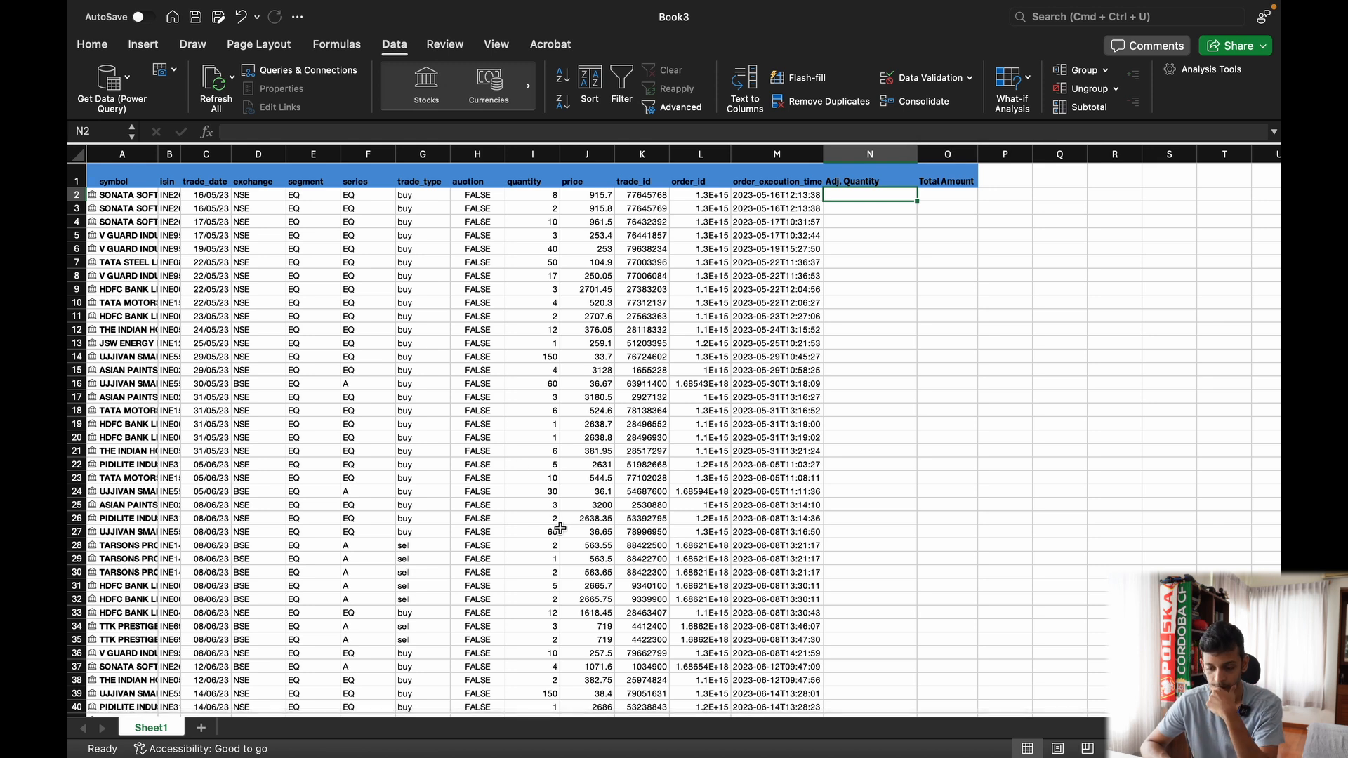
Step: Start the Adj. Quantity formula in N2 with a blank check on the quantity cell: =IF(I2="","",
scroll(524, 617, down, 3)
scroll(523, 616, up, 3)
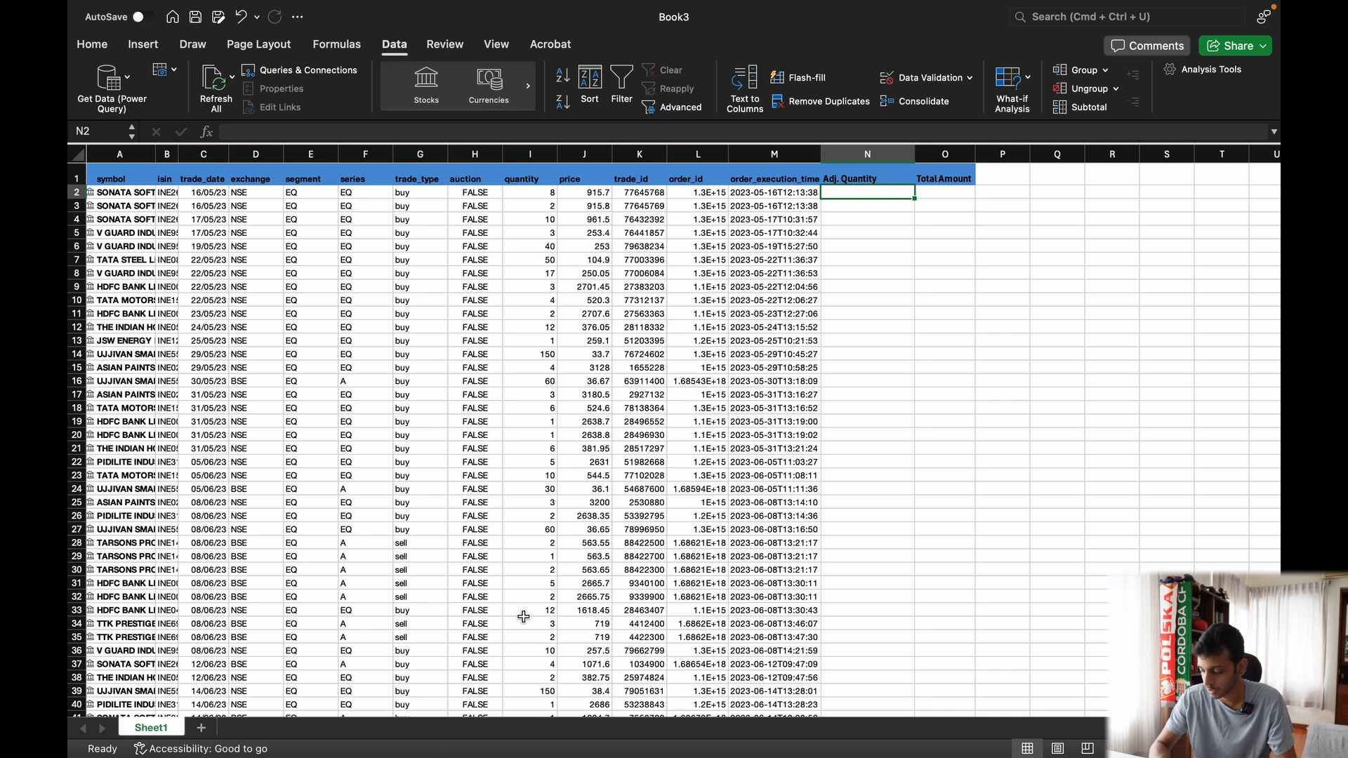
text(=IF)
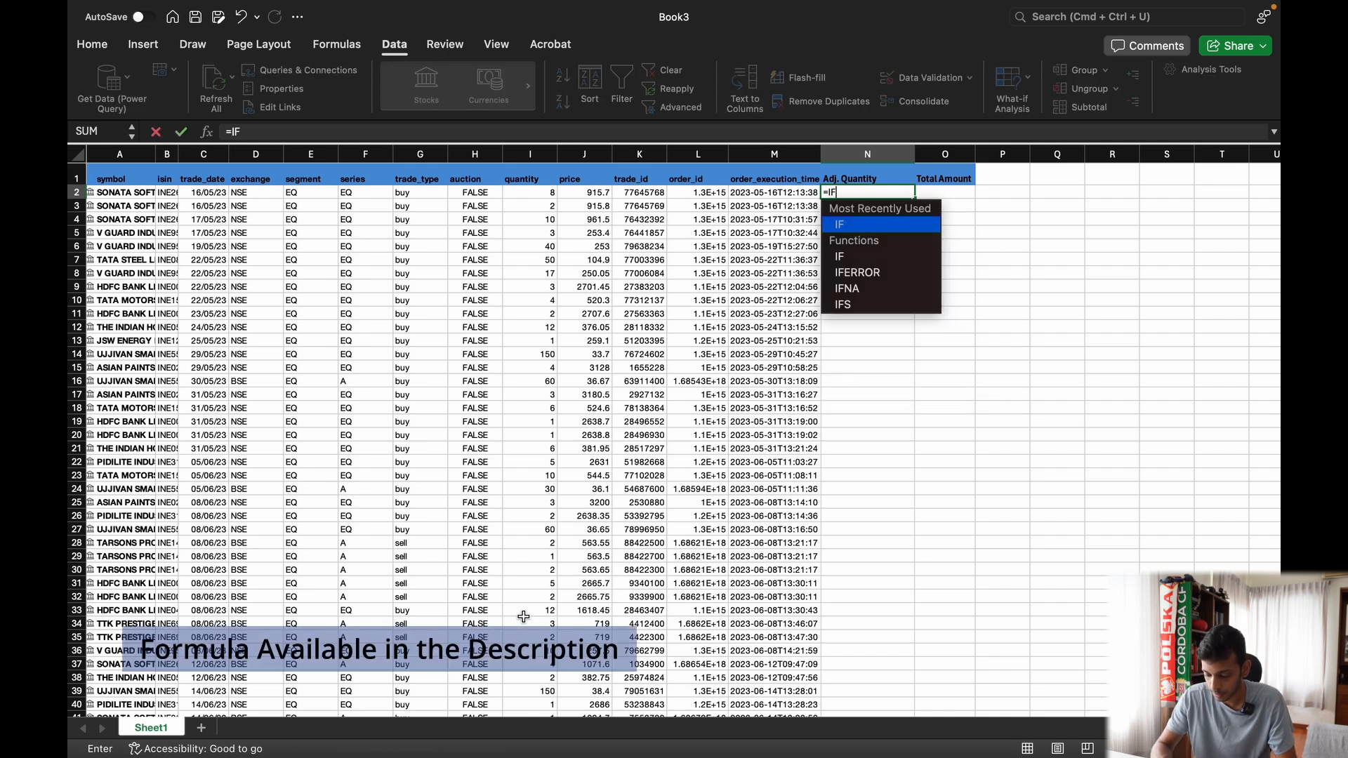
text(()
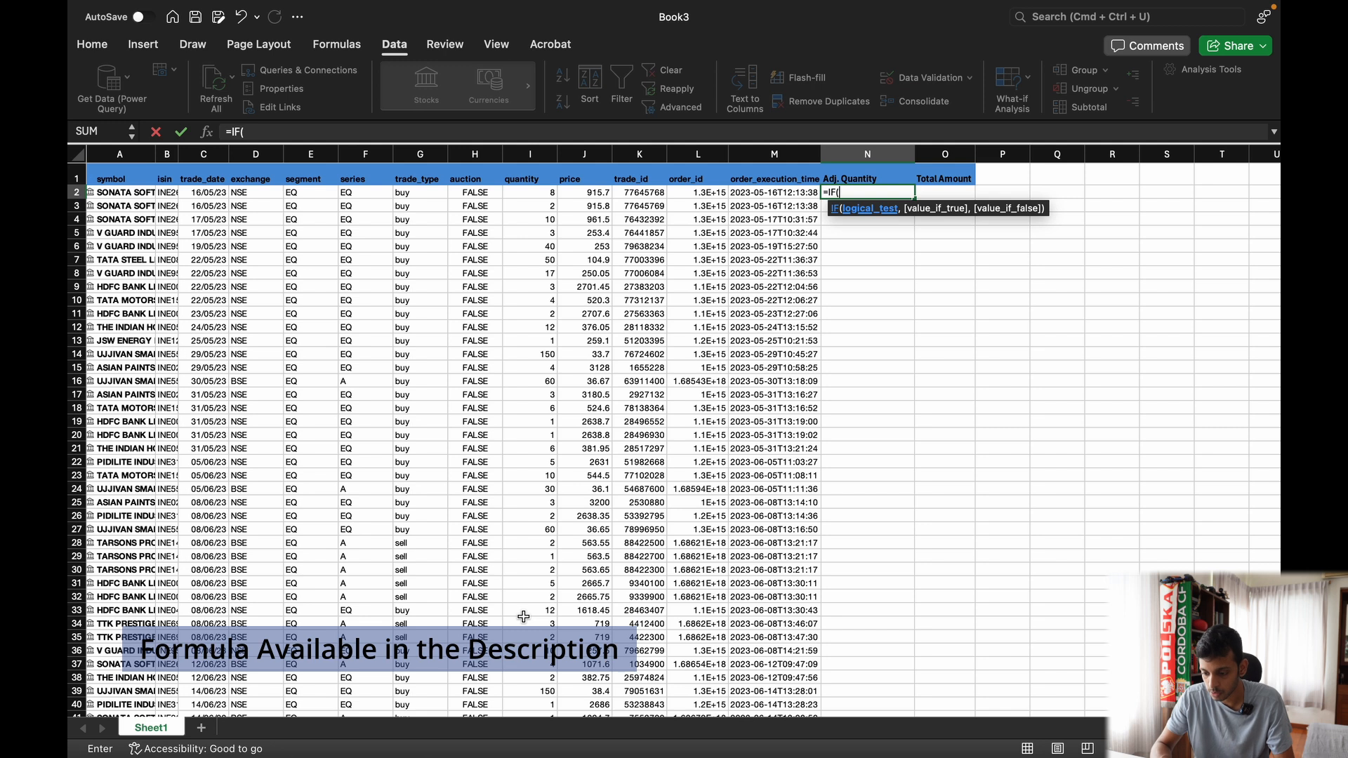
text(I2=)
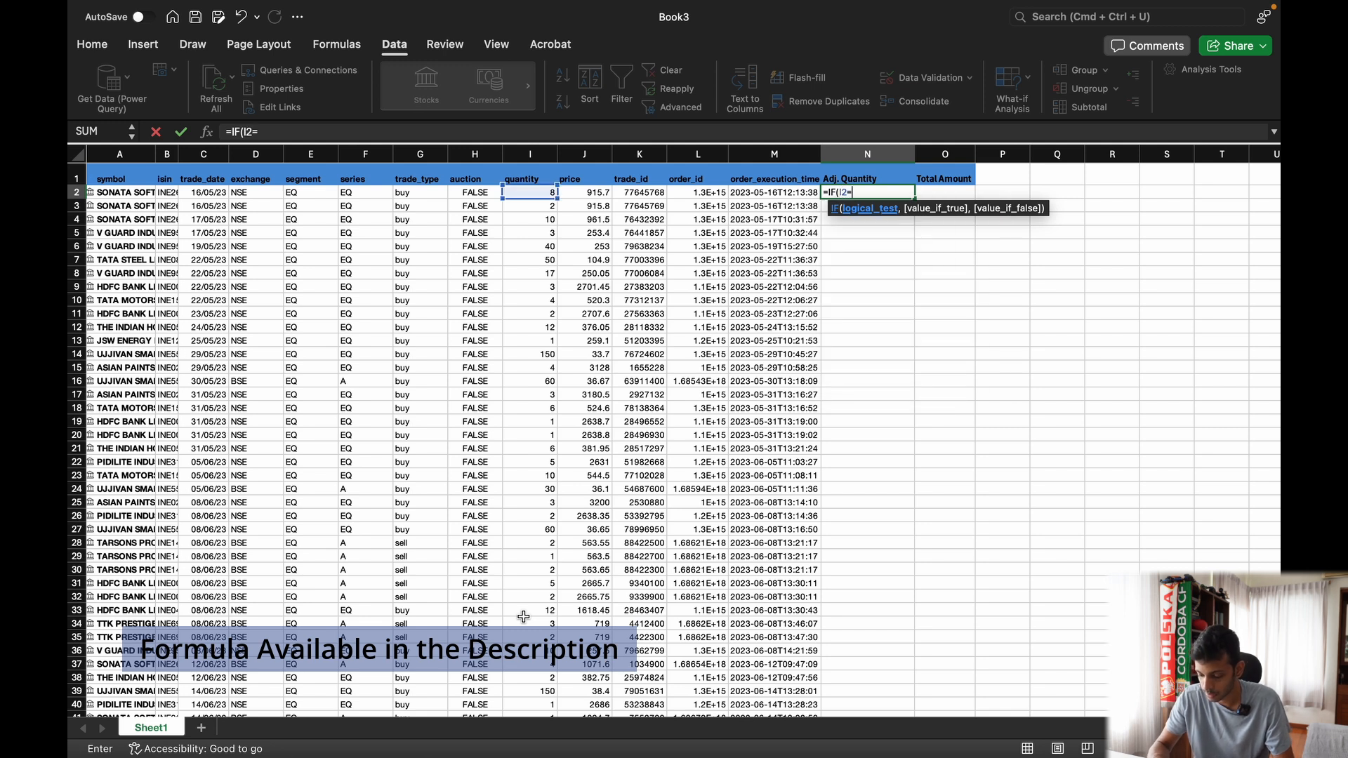
text("",)
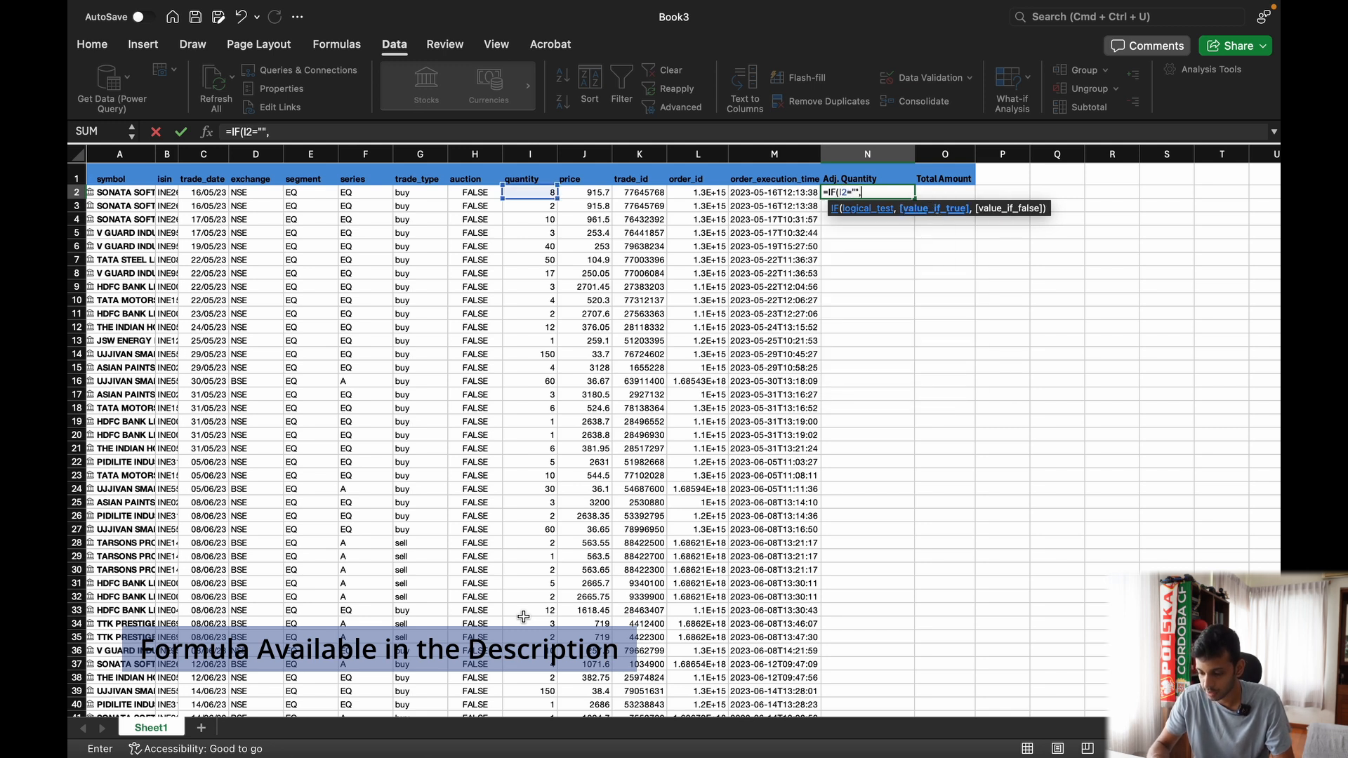
text("")
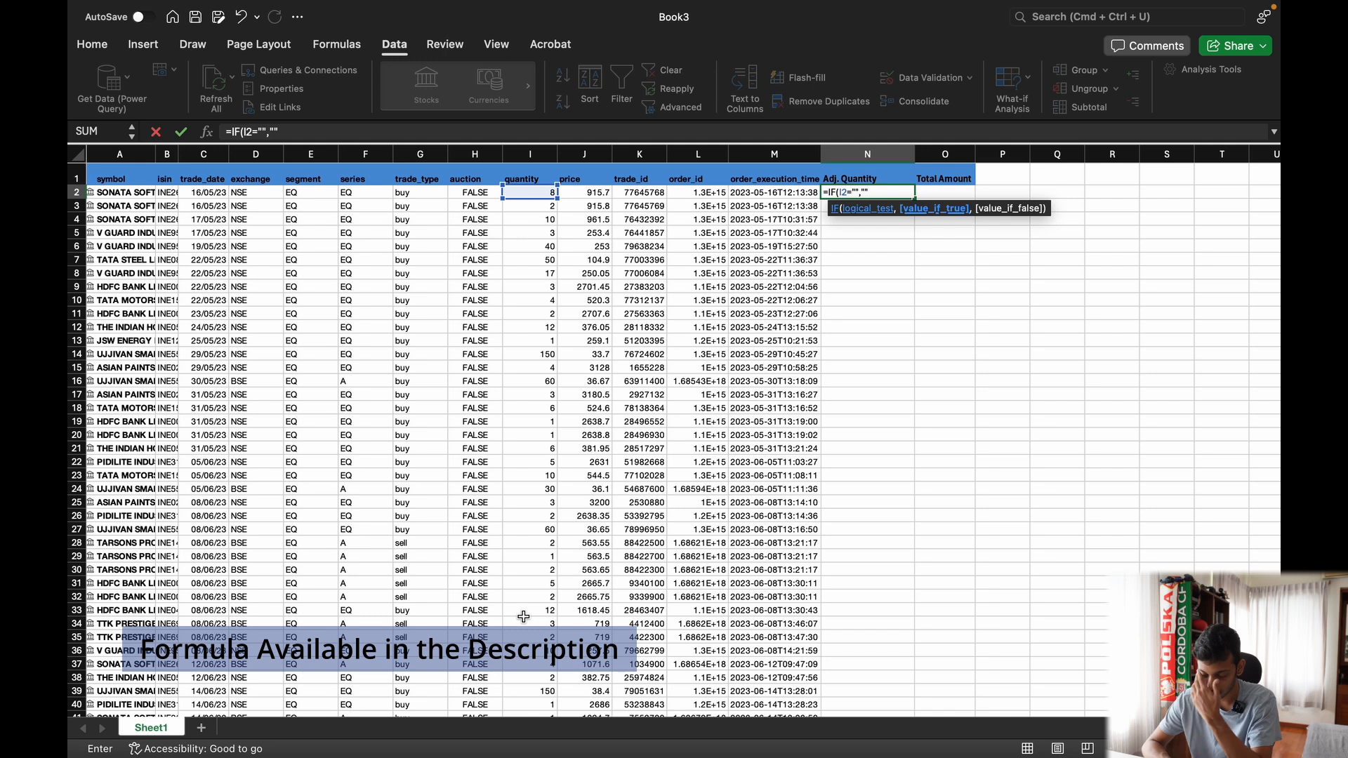
text(,)
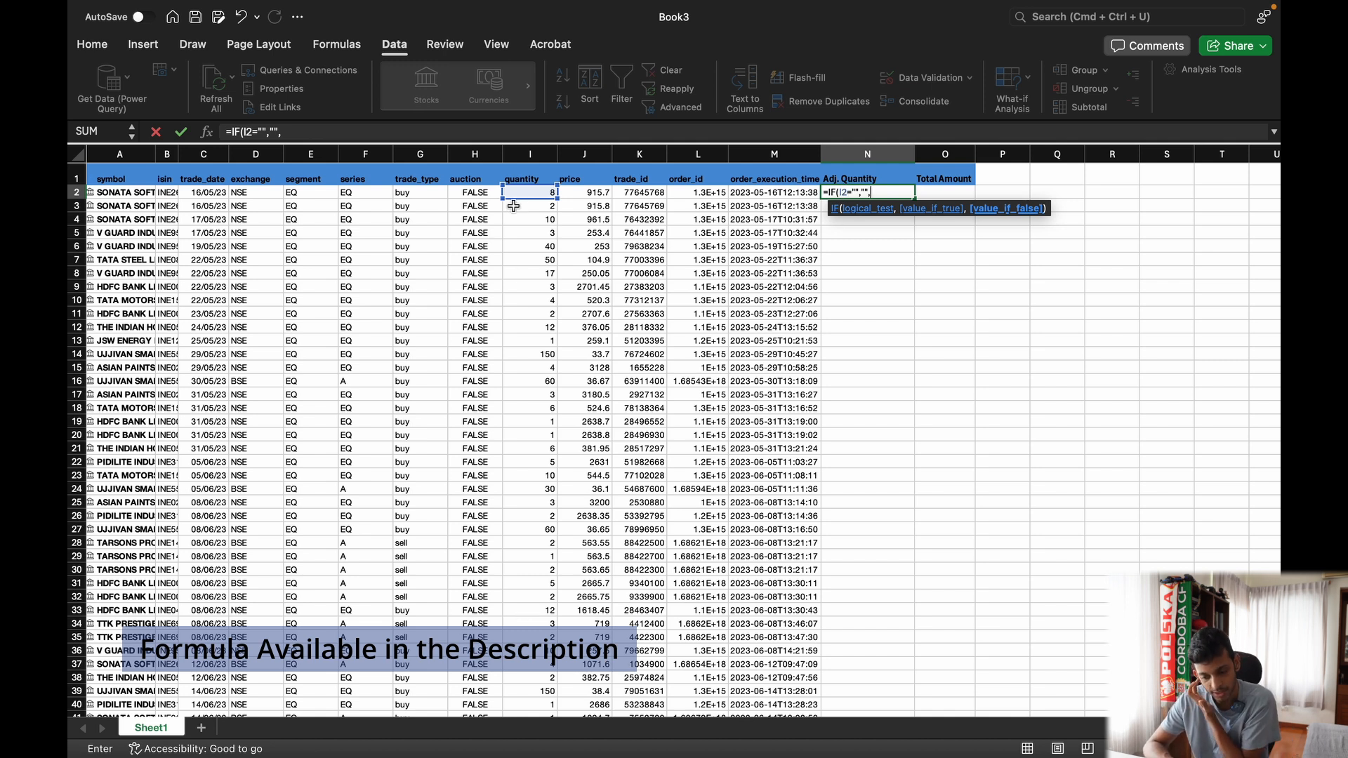
Step: Complete the N2 formula with a nested IF that negates sold quantities, giving =IF(I2="","",IF(G2="sell",I2*-1,I2))
scroll(582, 566, down, 15)
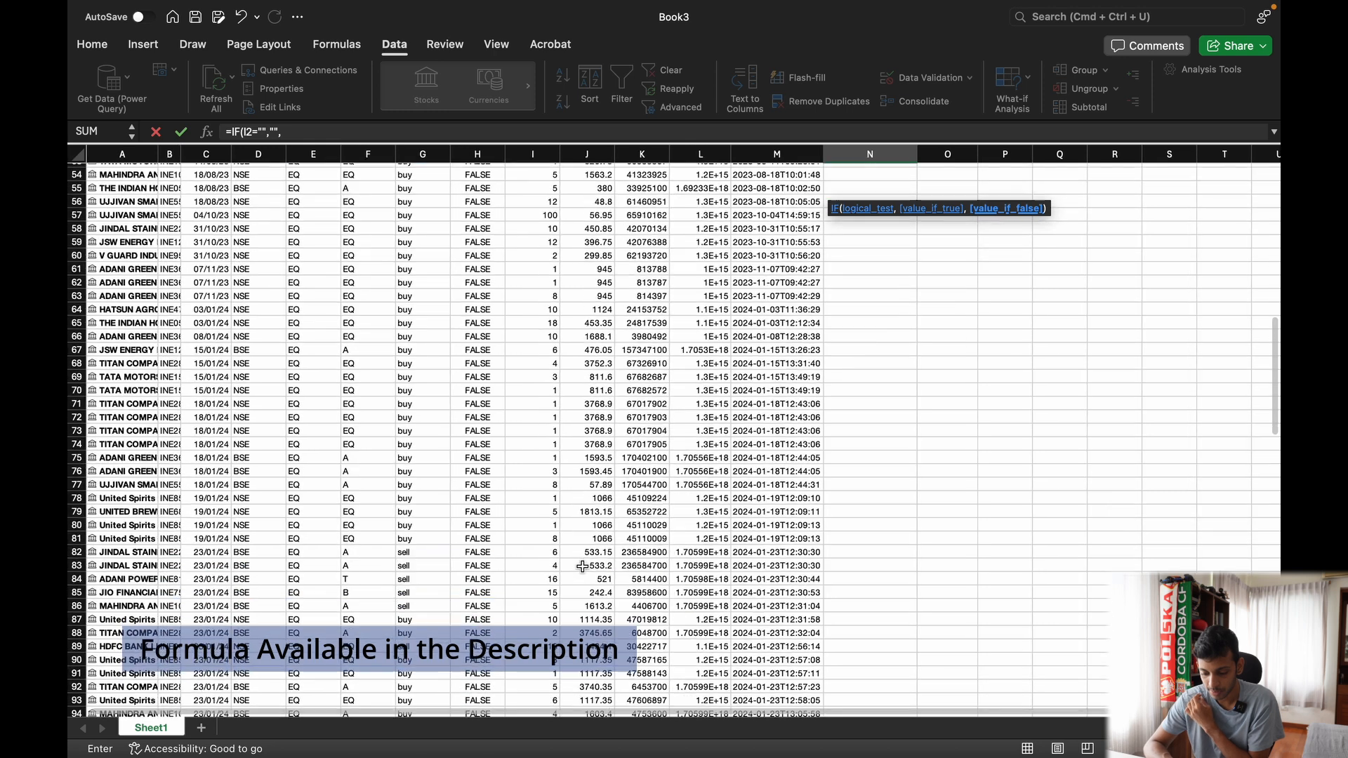
scroll(582, 566, up, 5)
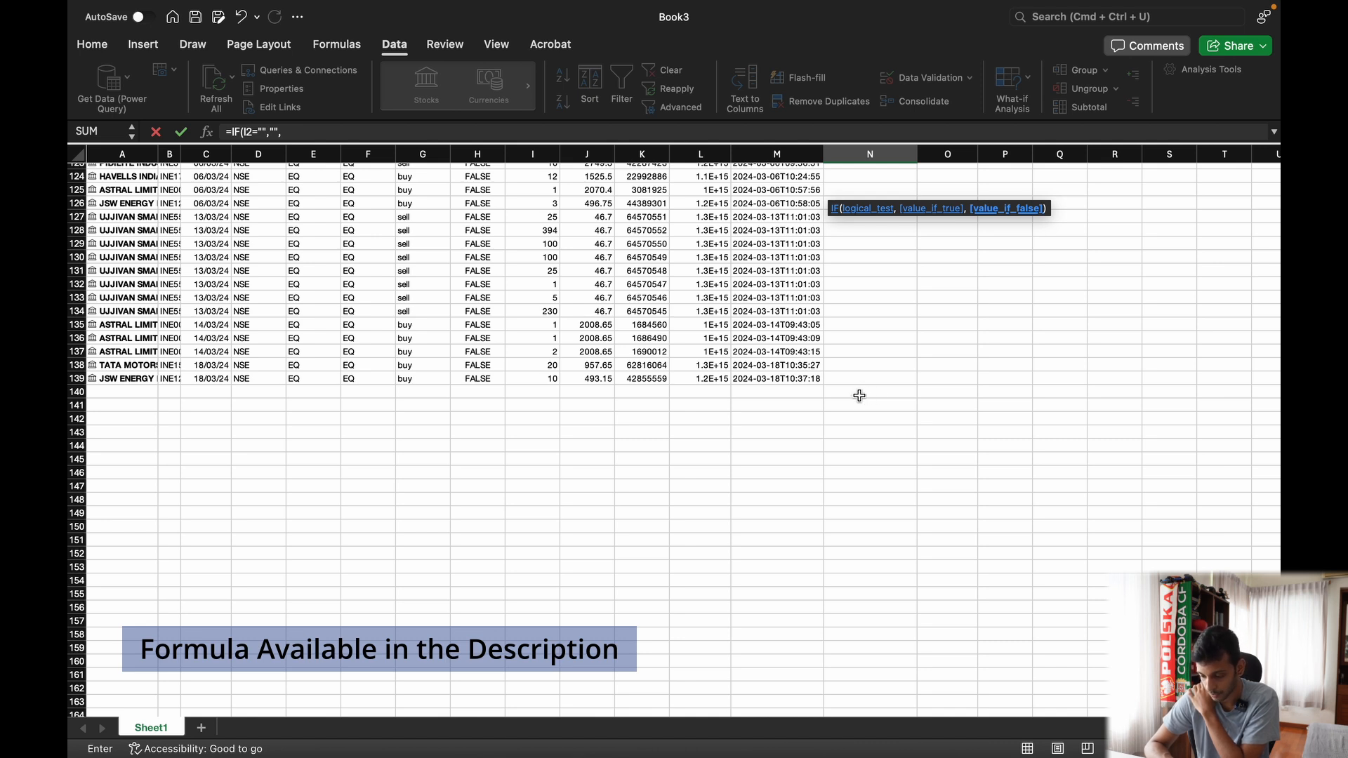
scroll(857, 382, up, 20)
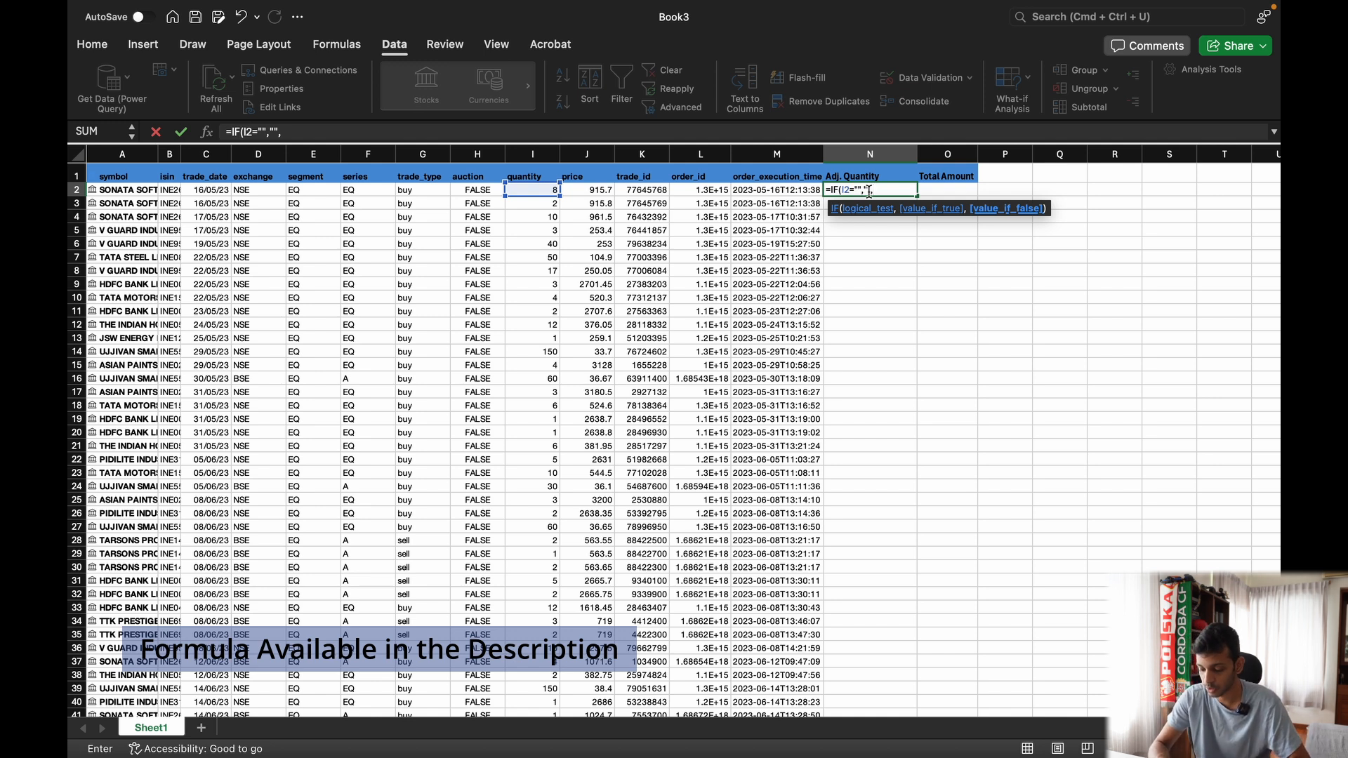
text(IF()
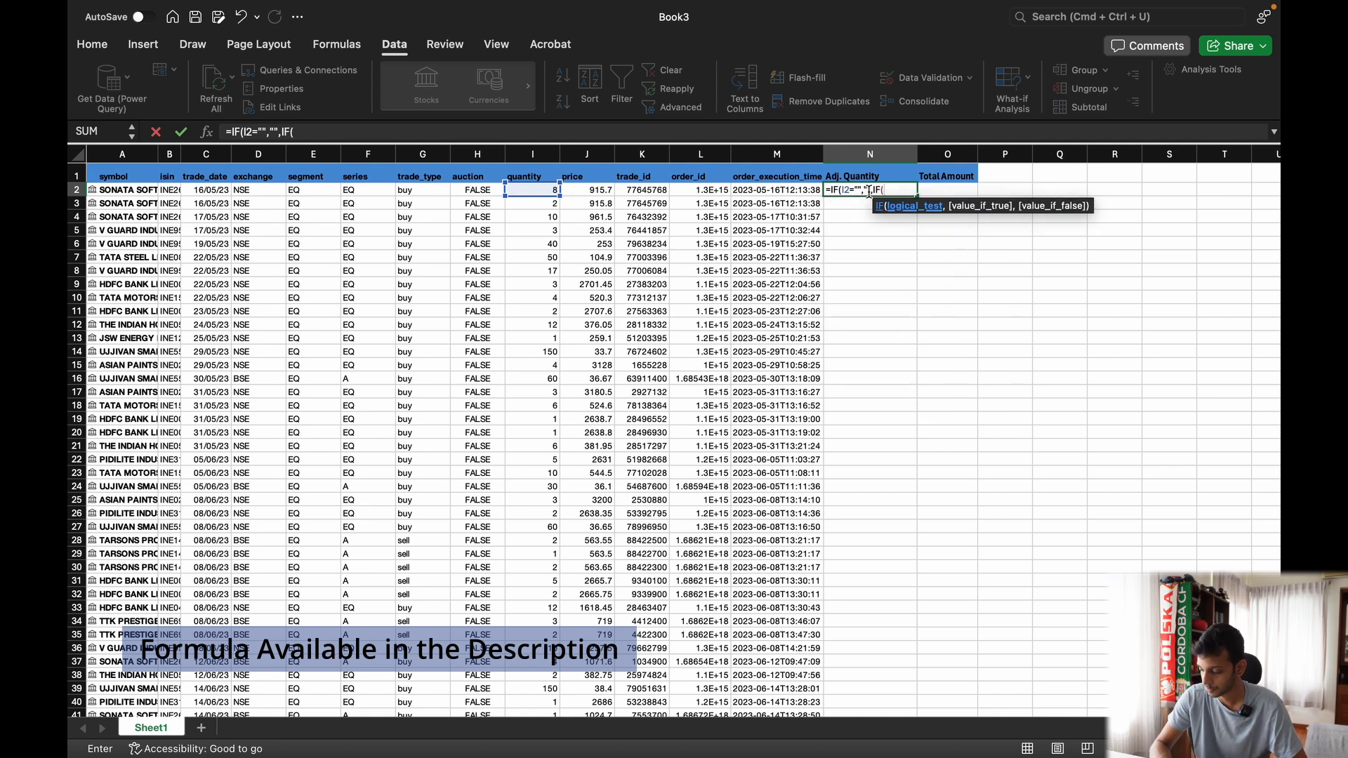
text(G2)
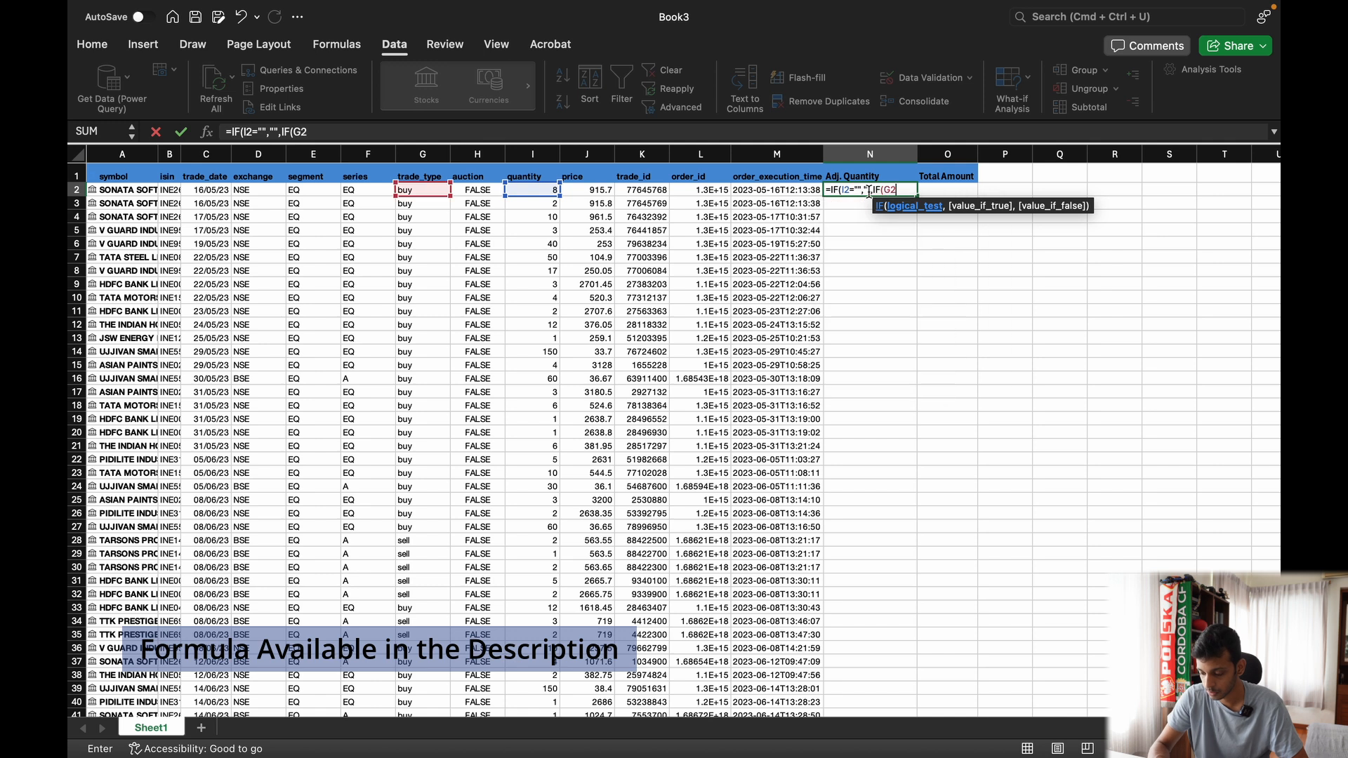
text(="se)
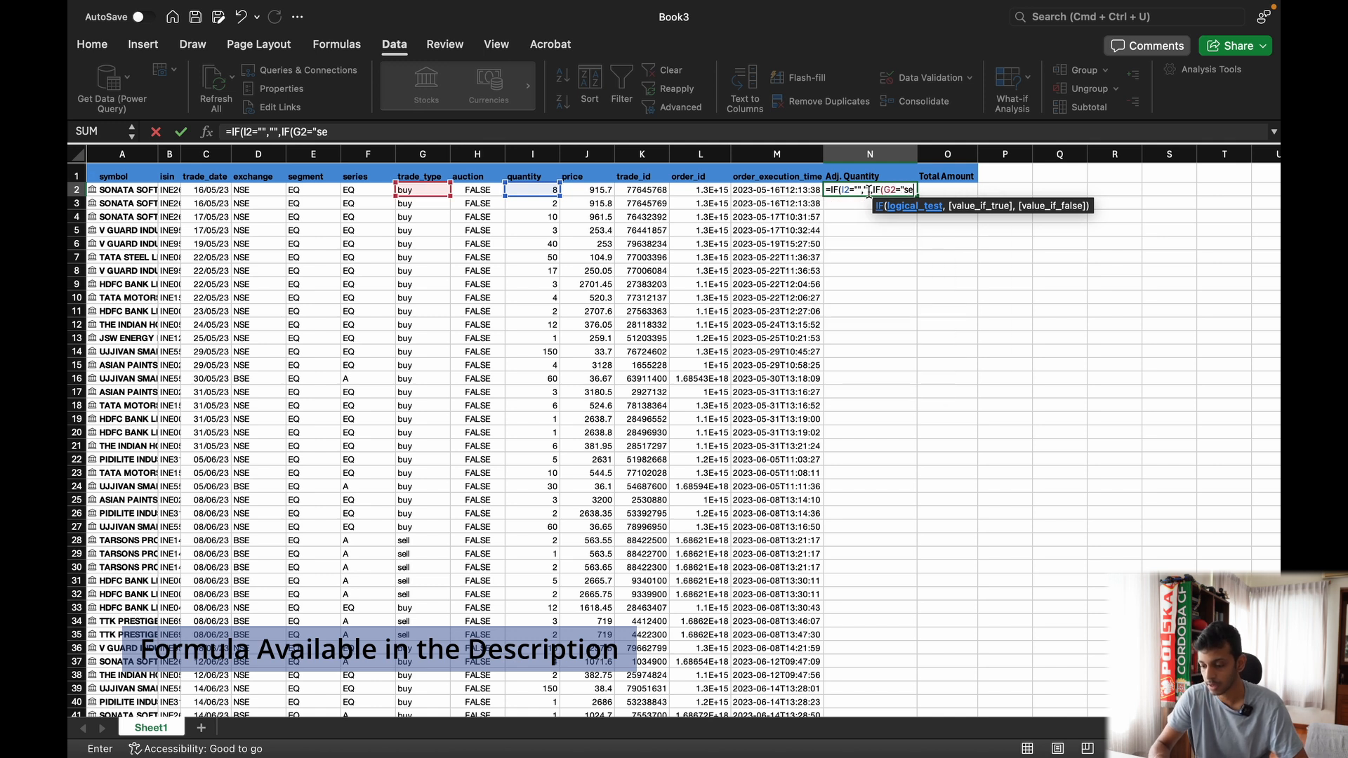
text(ll",I2)
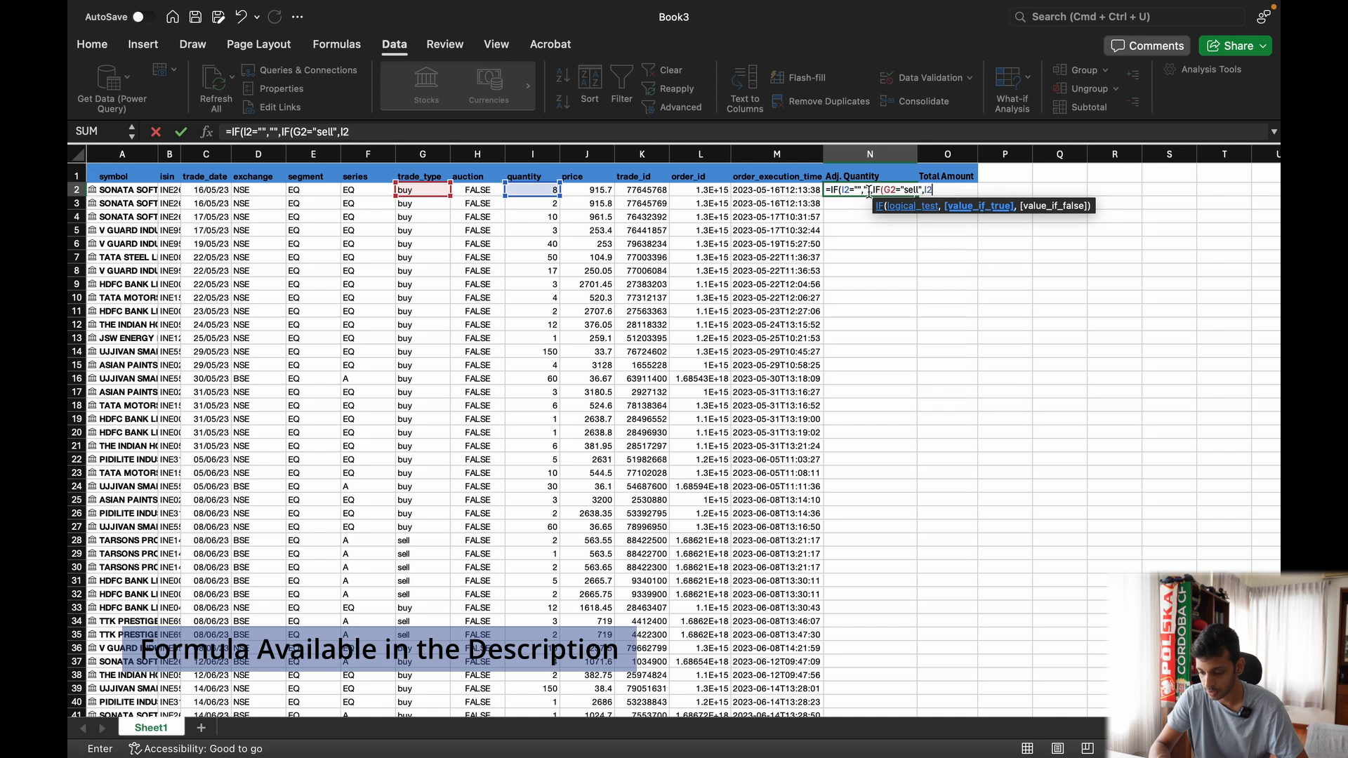
text(*-1)
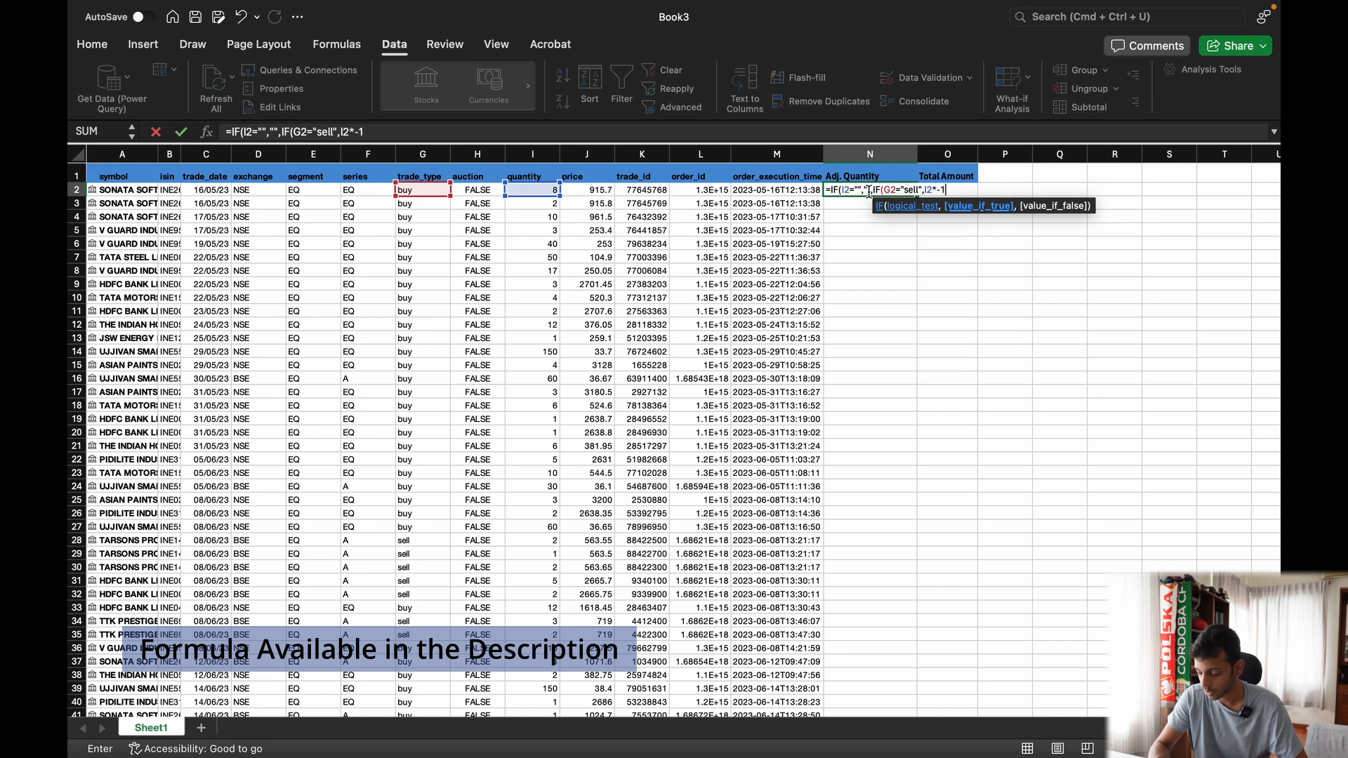
text(,)
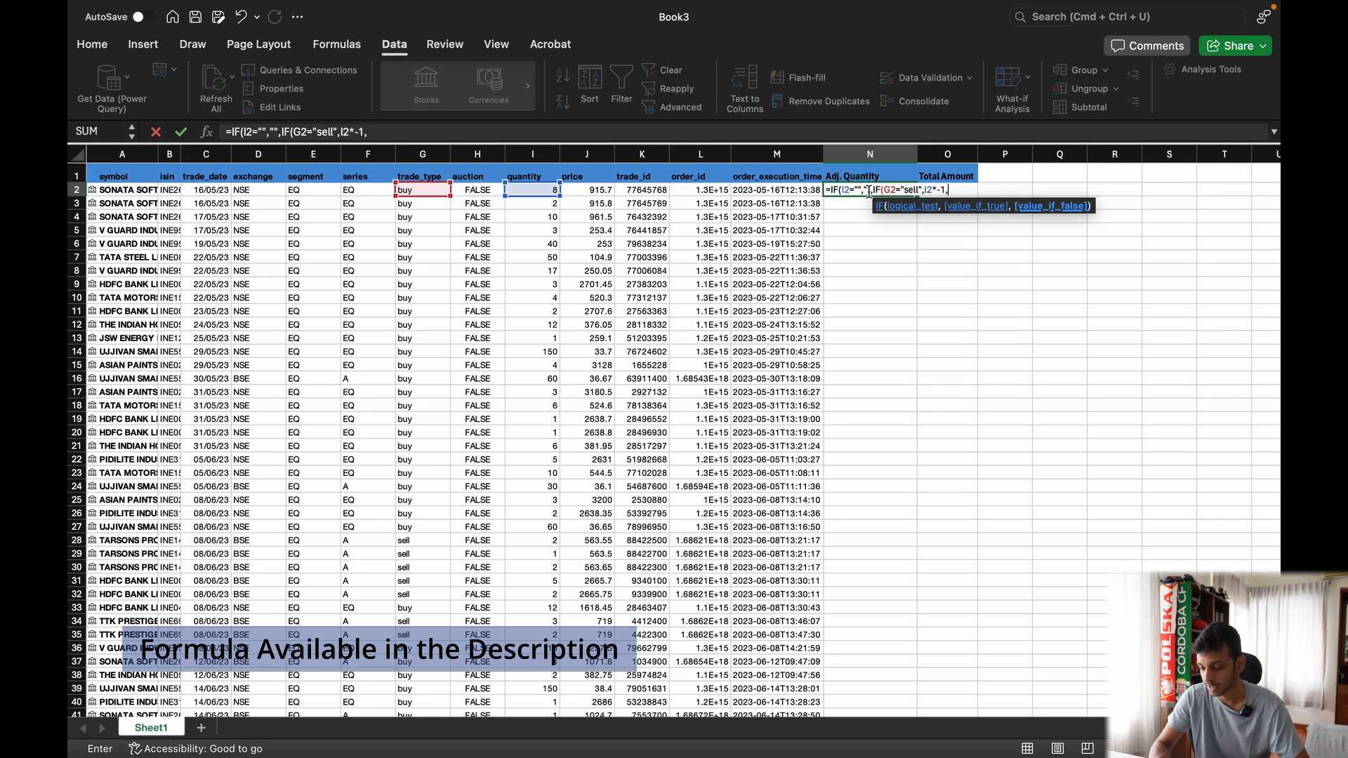
text(I)
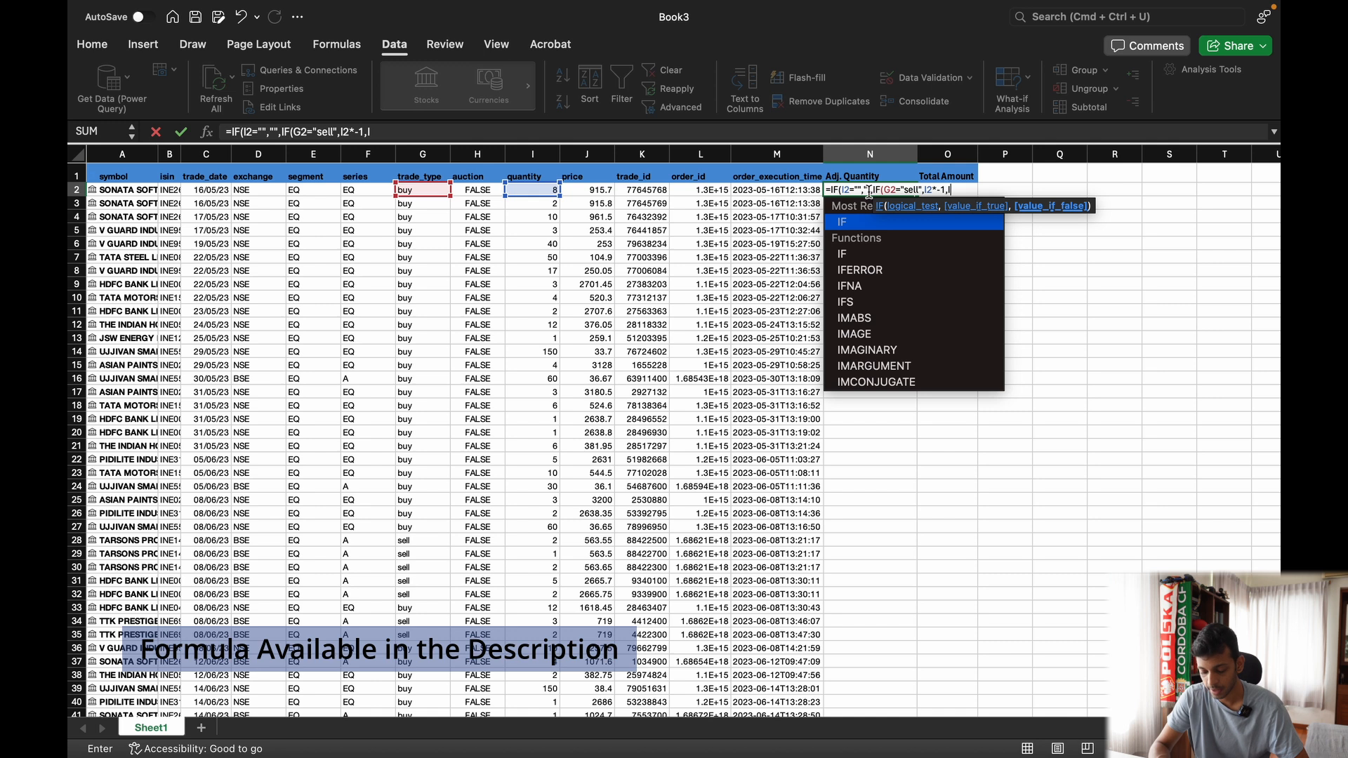
text(2))
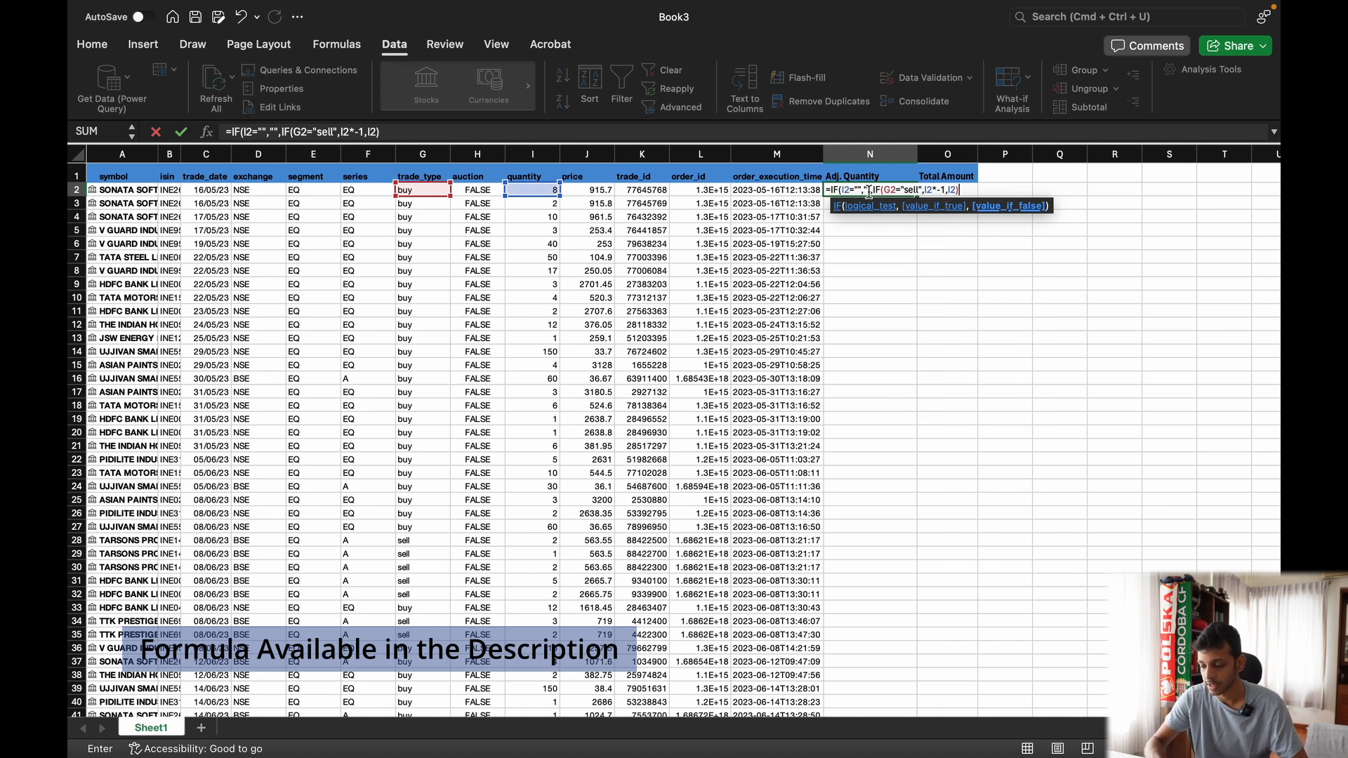
text())
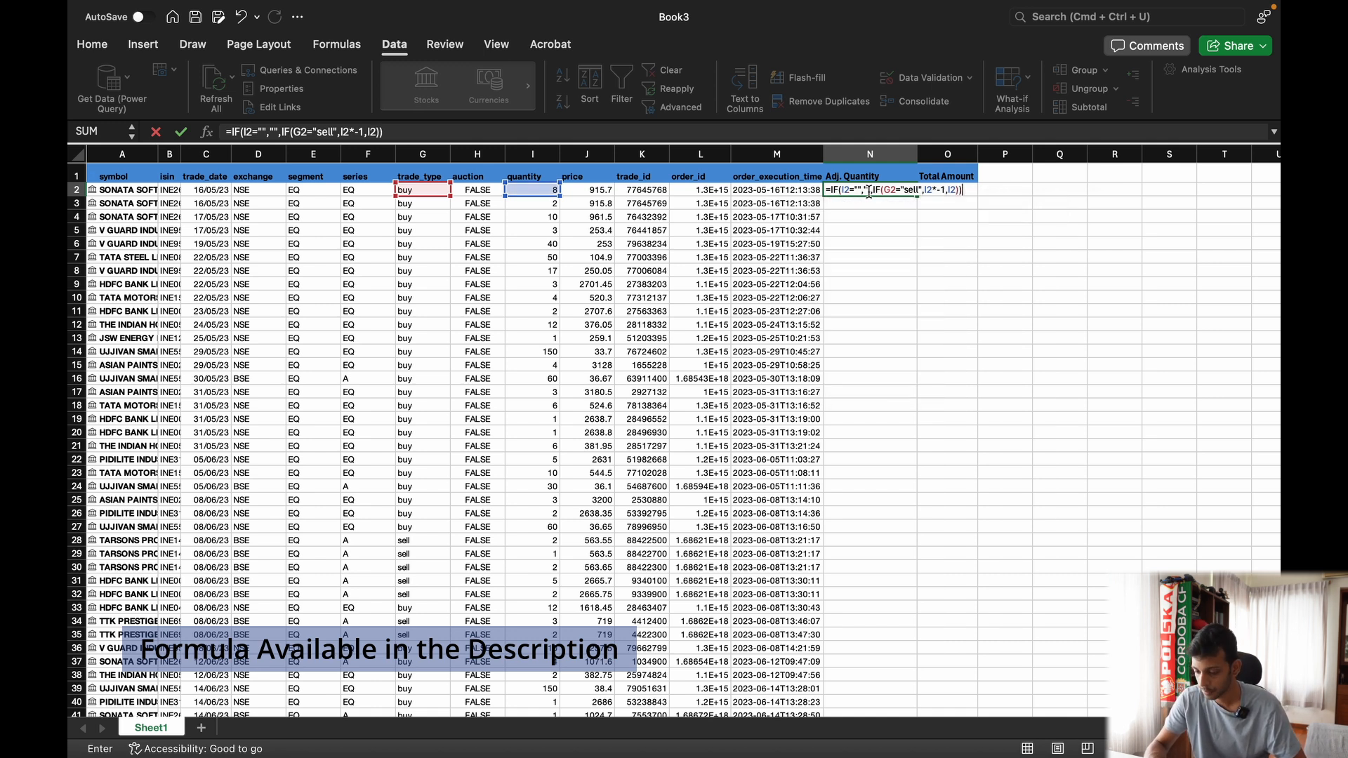
key(Return)
Step: Fill the Adj. Quantity formula from N2 down to N1119, well past the last trade row
click(899, 190)
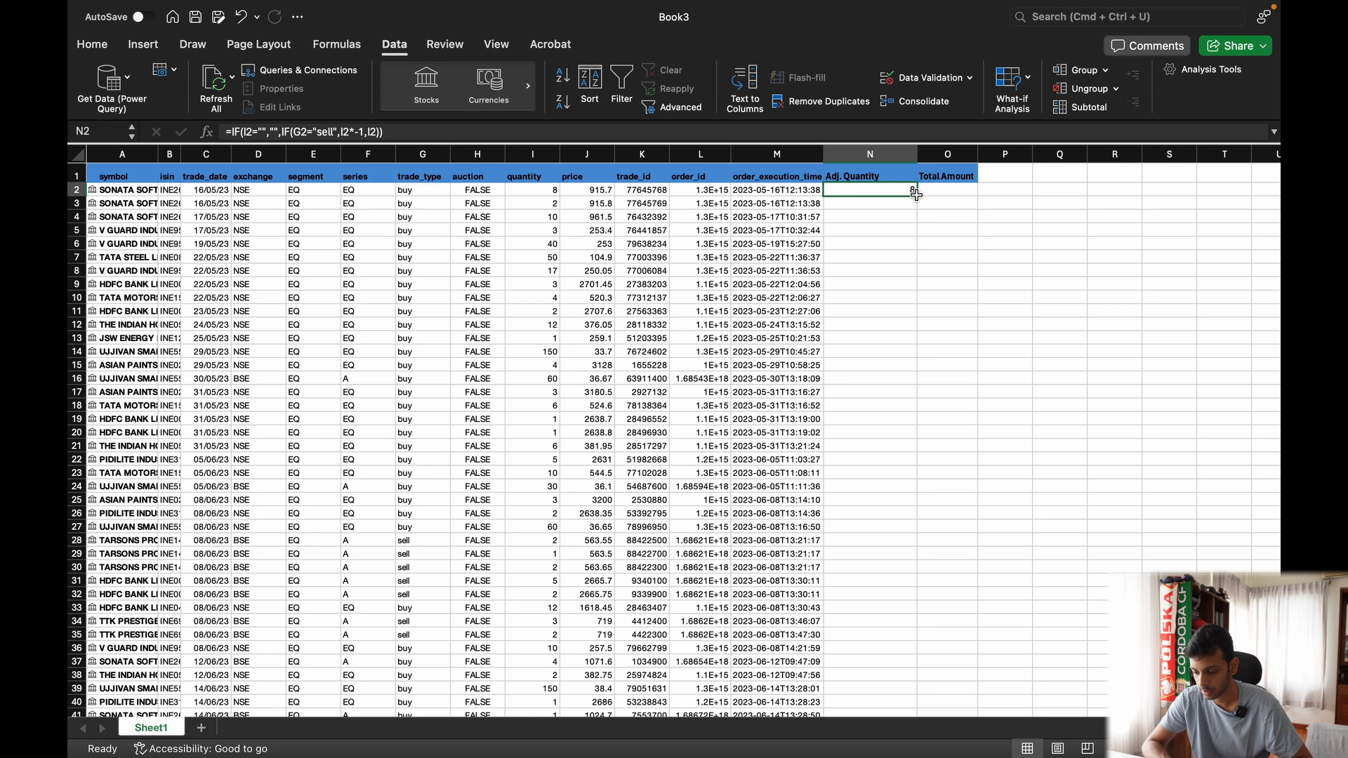
drag(917, 196, 889, 624)
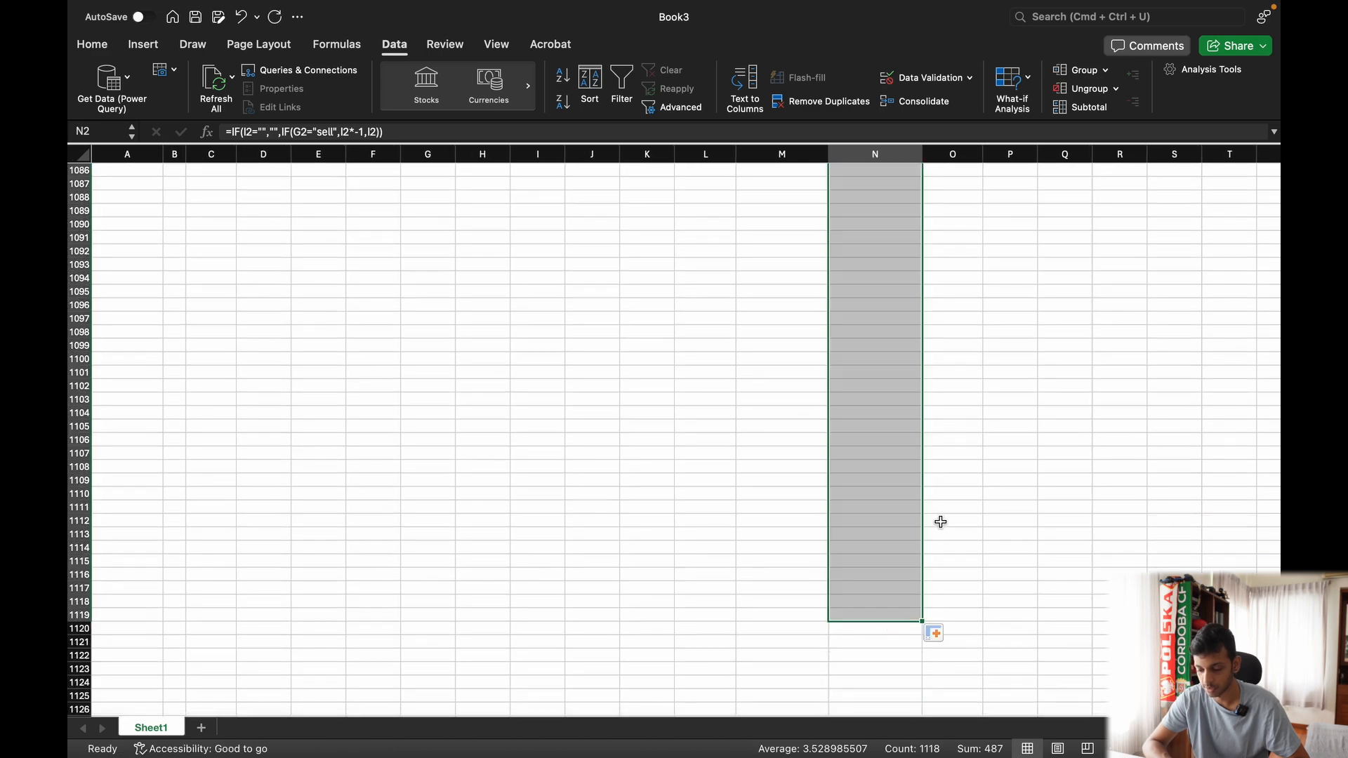
click(941, 520)
Step: Compare the sell entry in G29 with its adjusted quantity and formula in N29
scroll(940, 520, up, 20)
scroll(941, 520, up, 20)
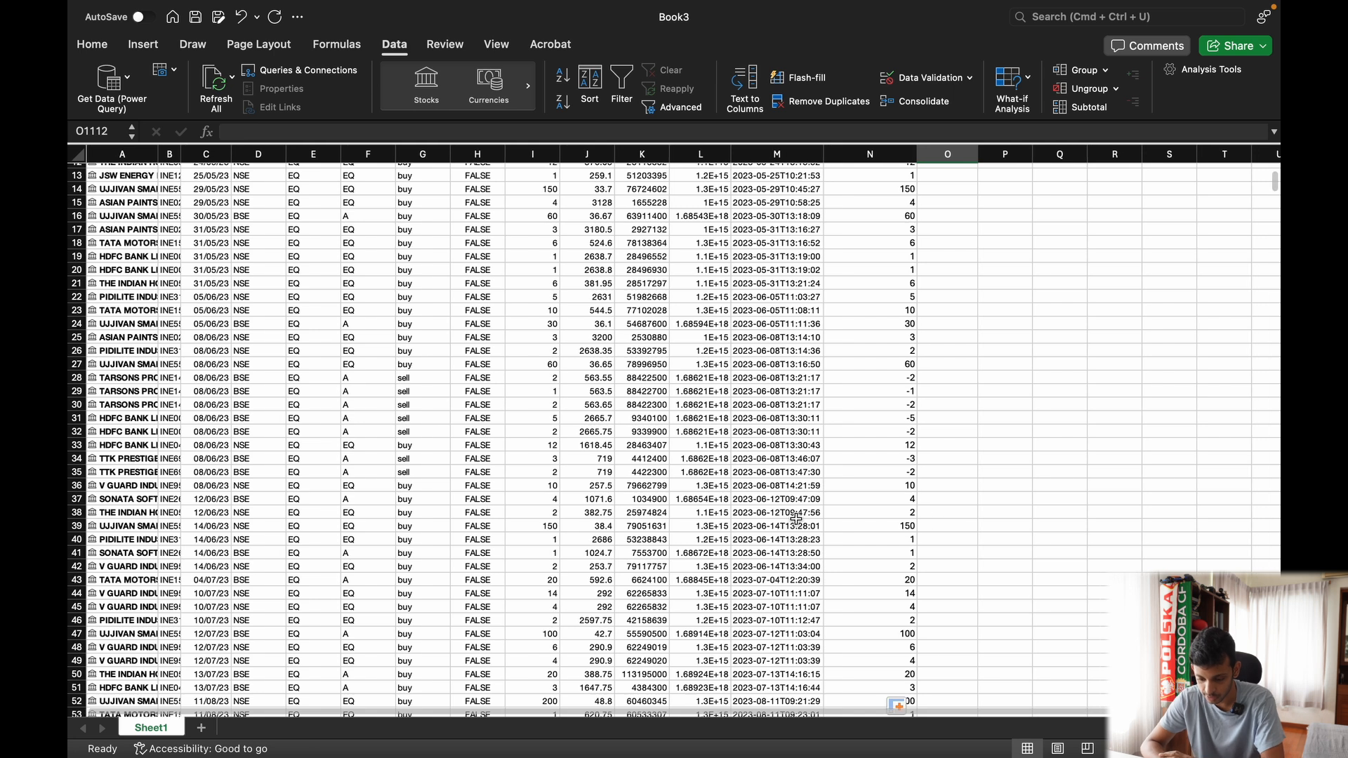
click(440, 388)
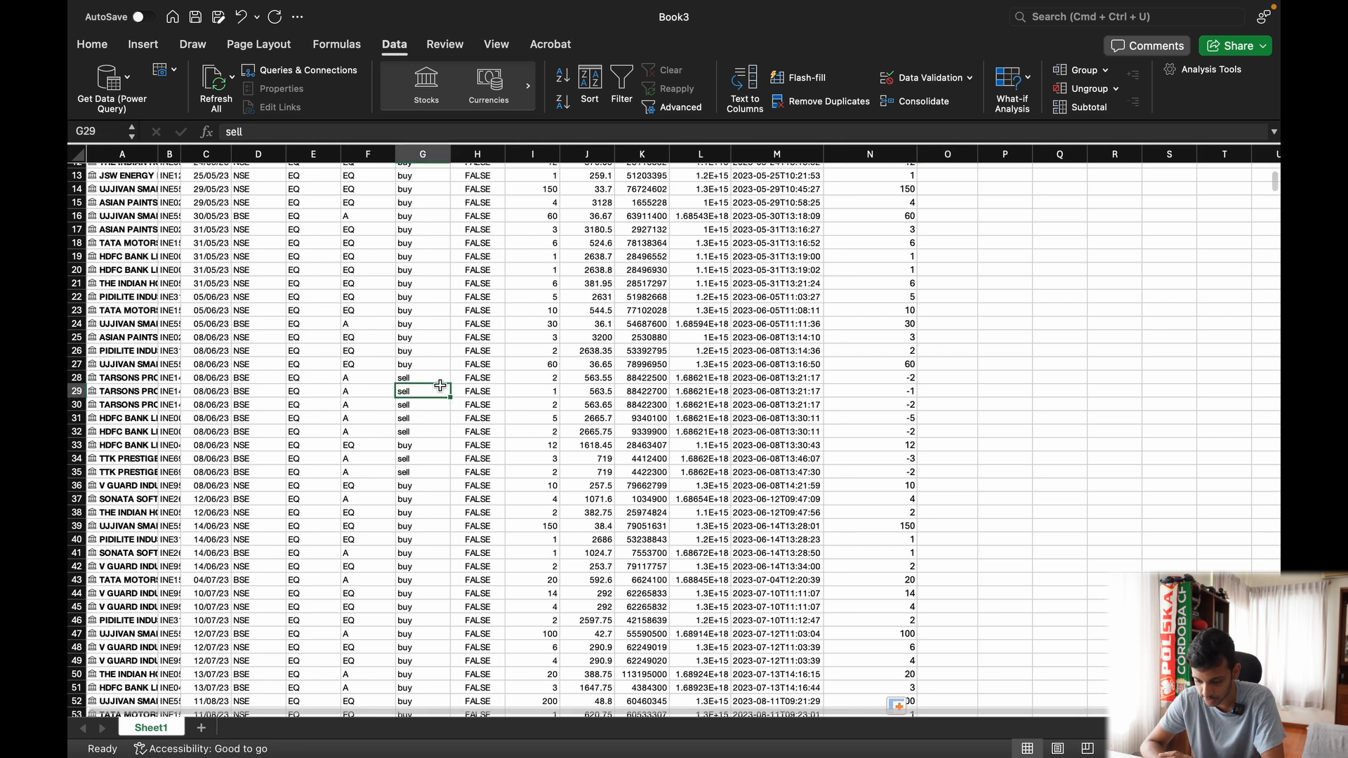
click(883, 391)
scroll(883, 391, up, 4)
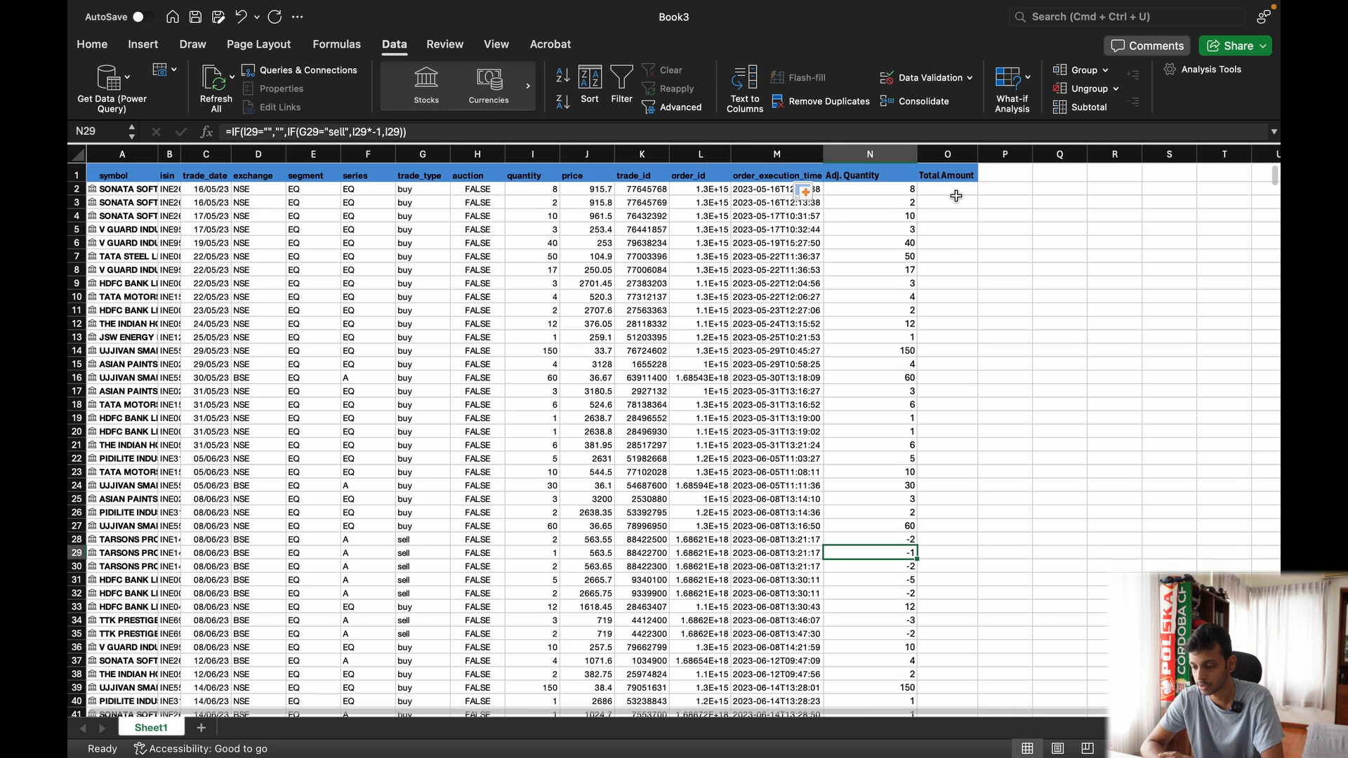
Step: Widen the Total Amount column and enter =IF(I2="","",I2*J2) in O2 to multiply quantity by price
click(952, 193)
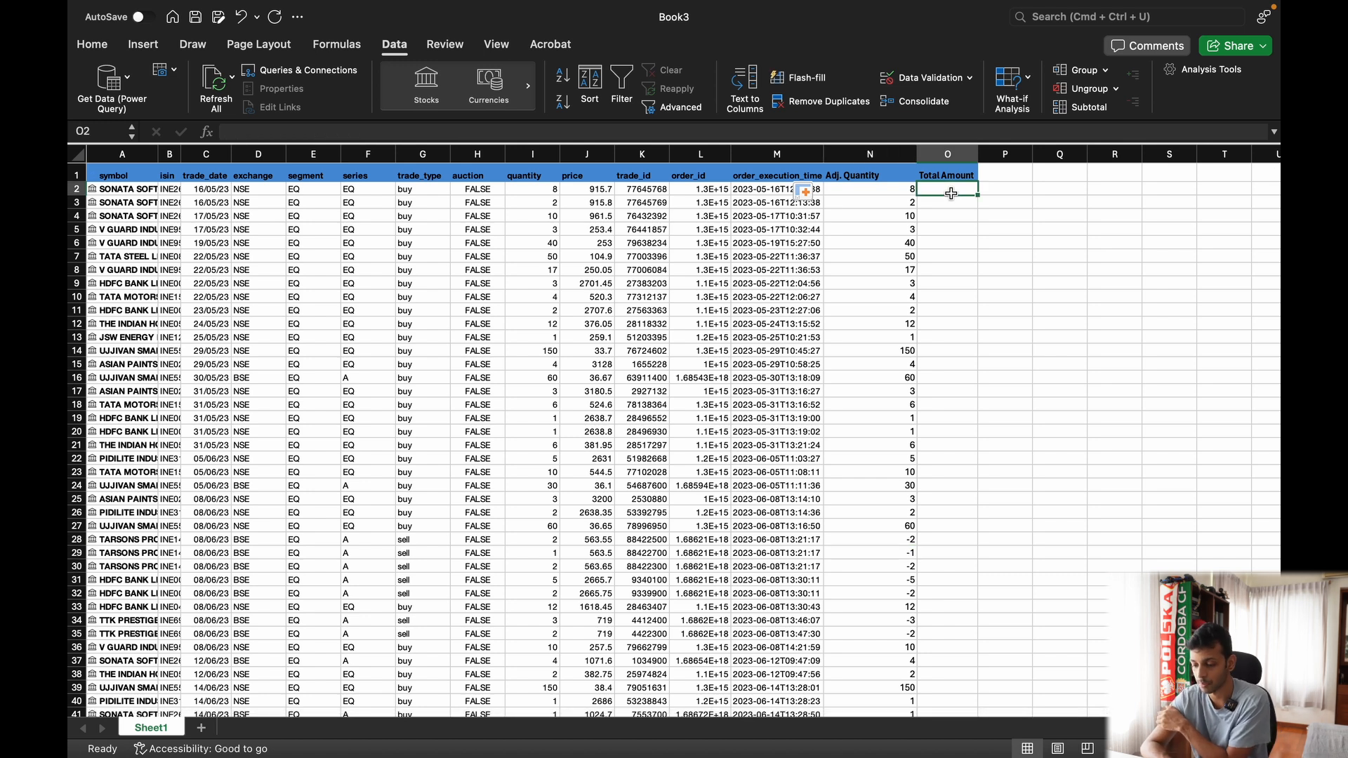
drag(979, 153, 1009, 154)
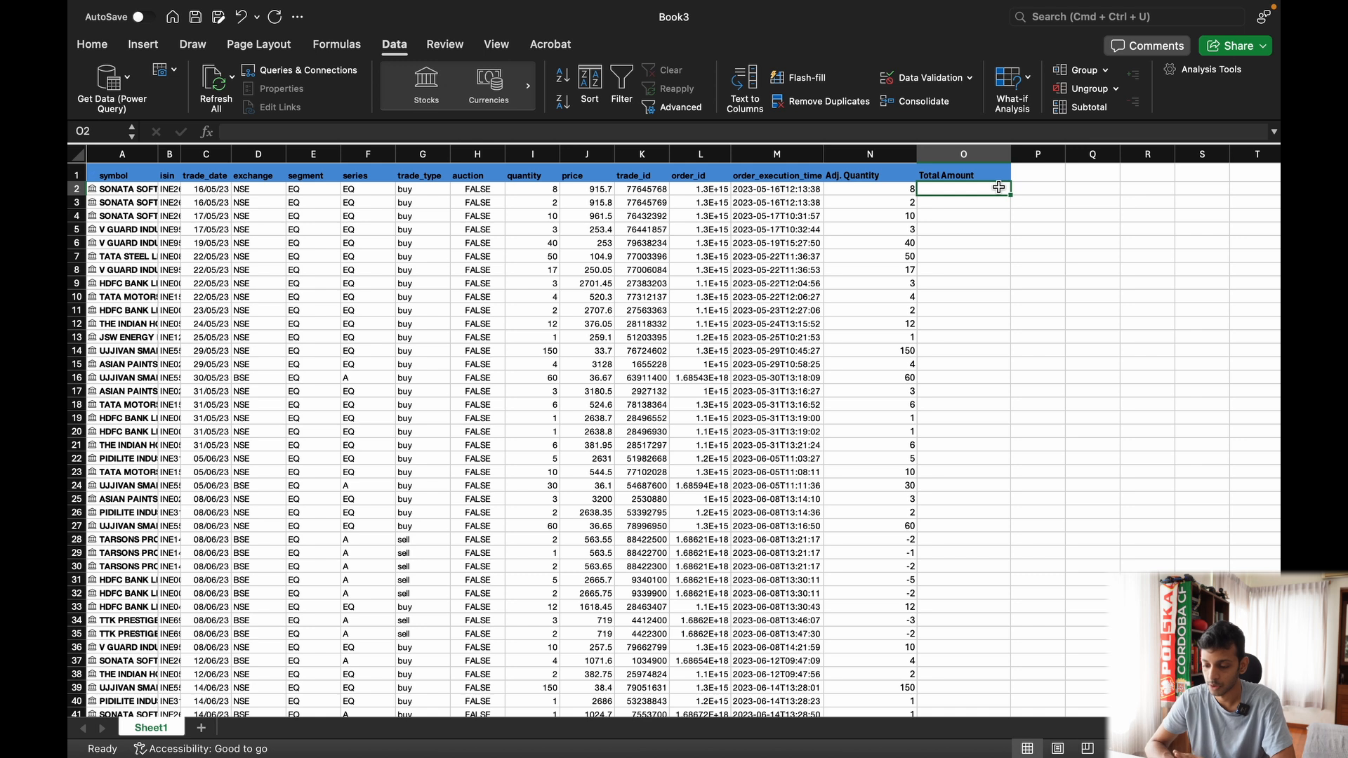
text(=IF()
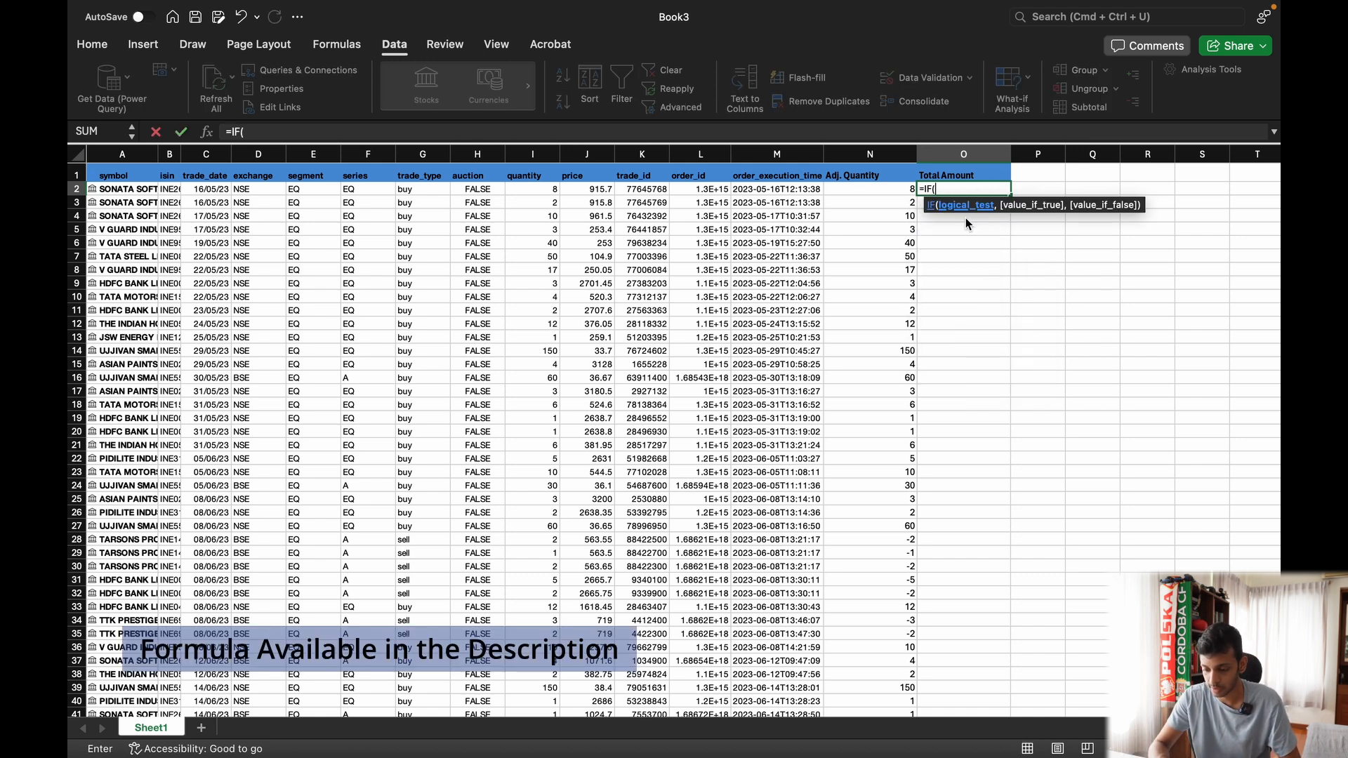
text(I2)
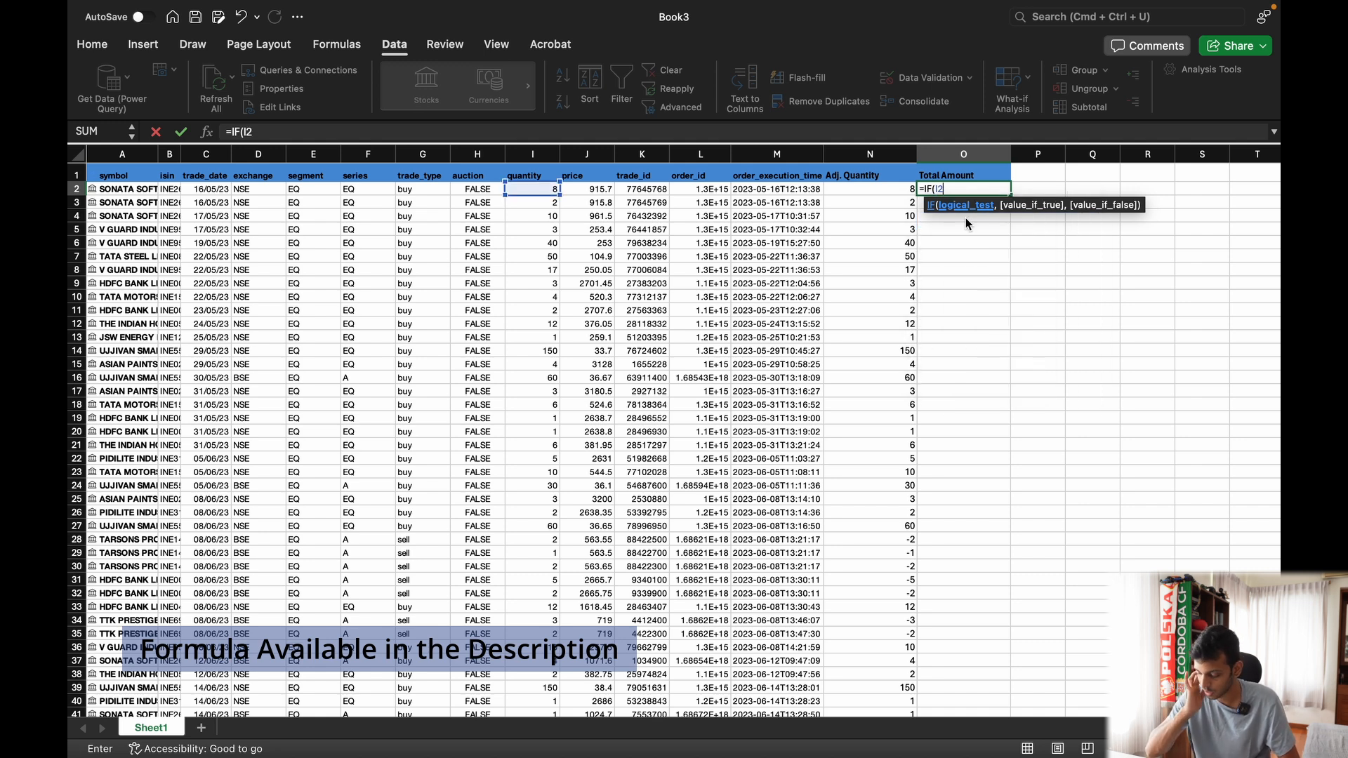
text(="","",)
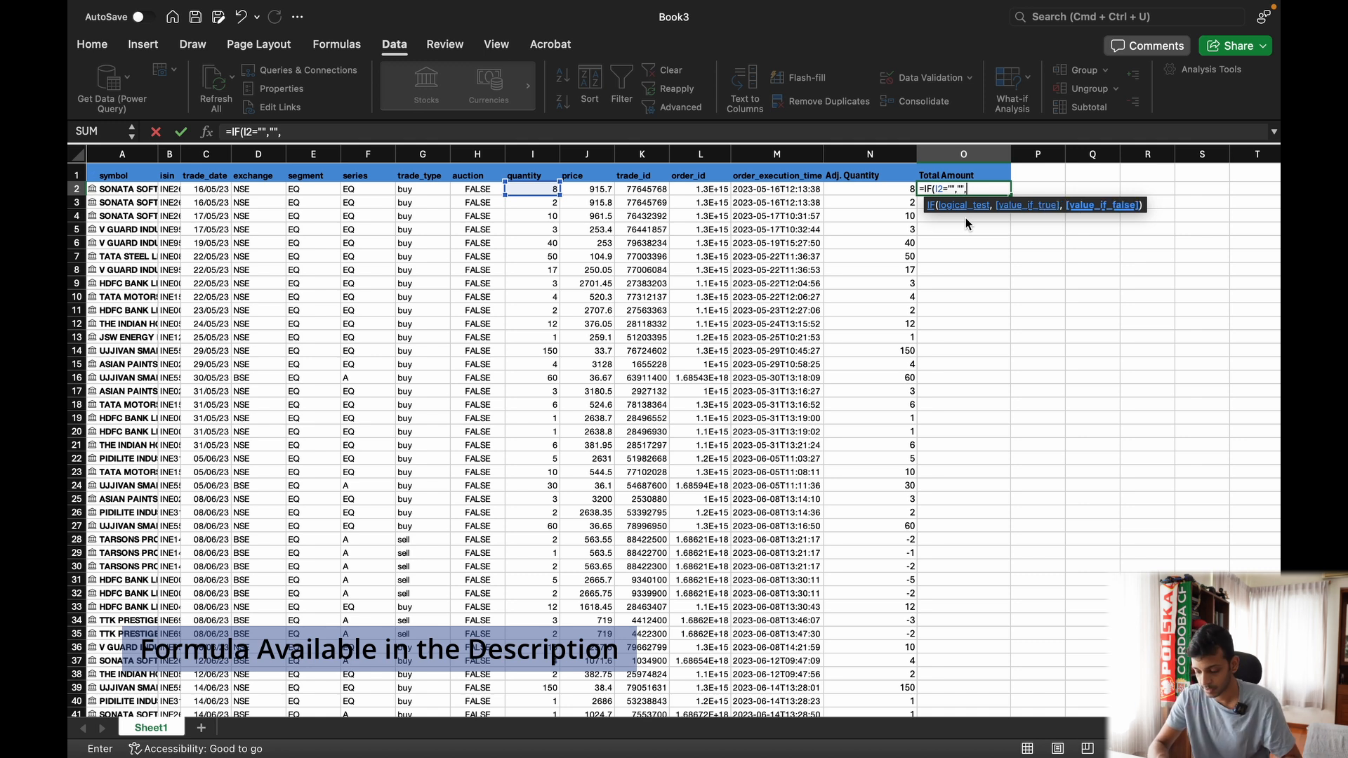
text(I2)
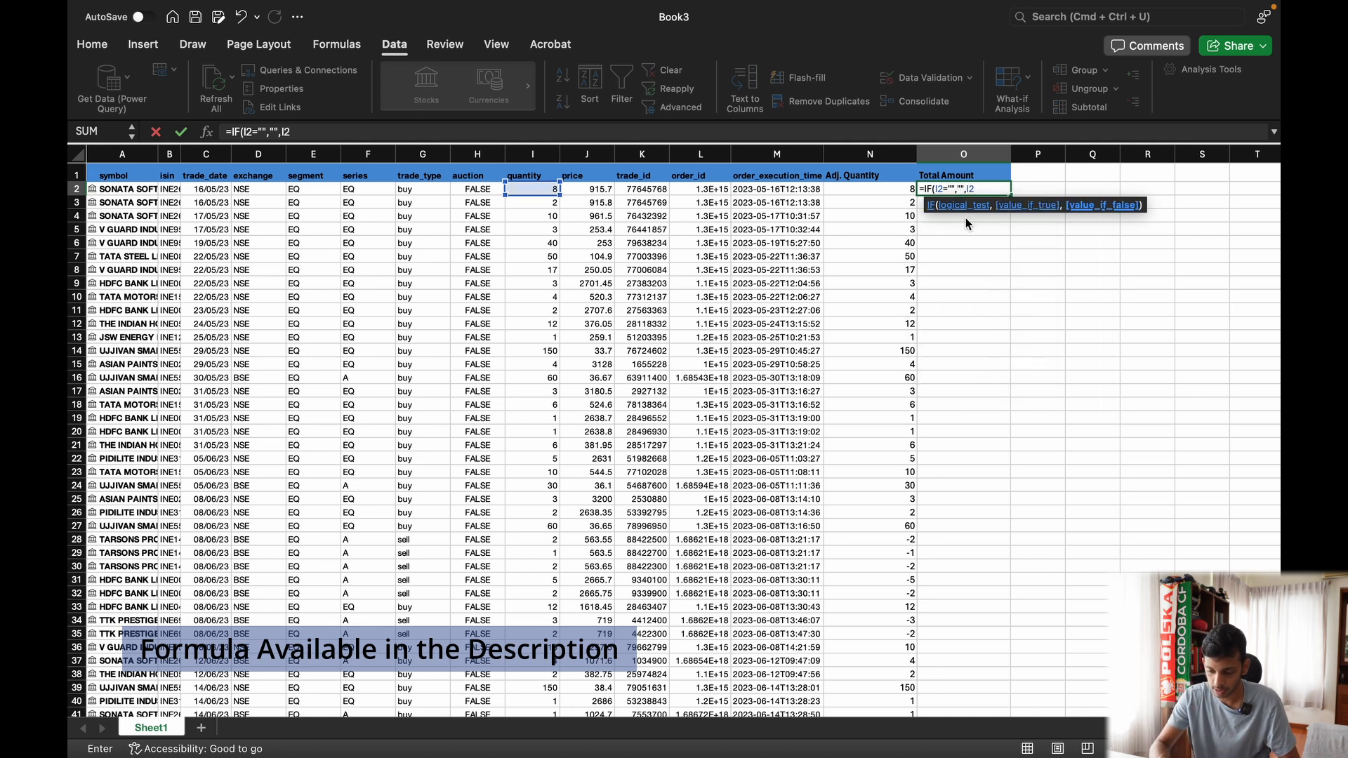
text(*J2)
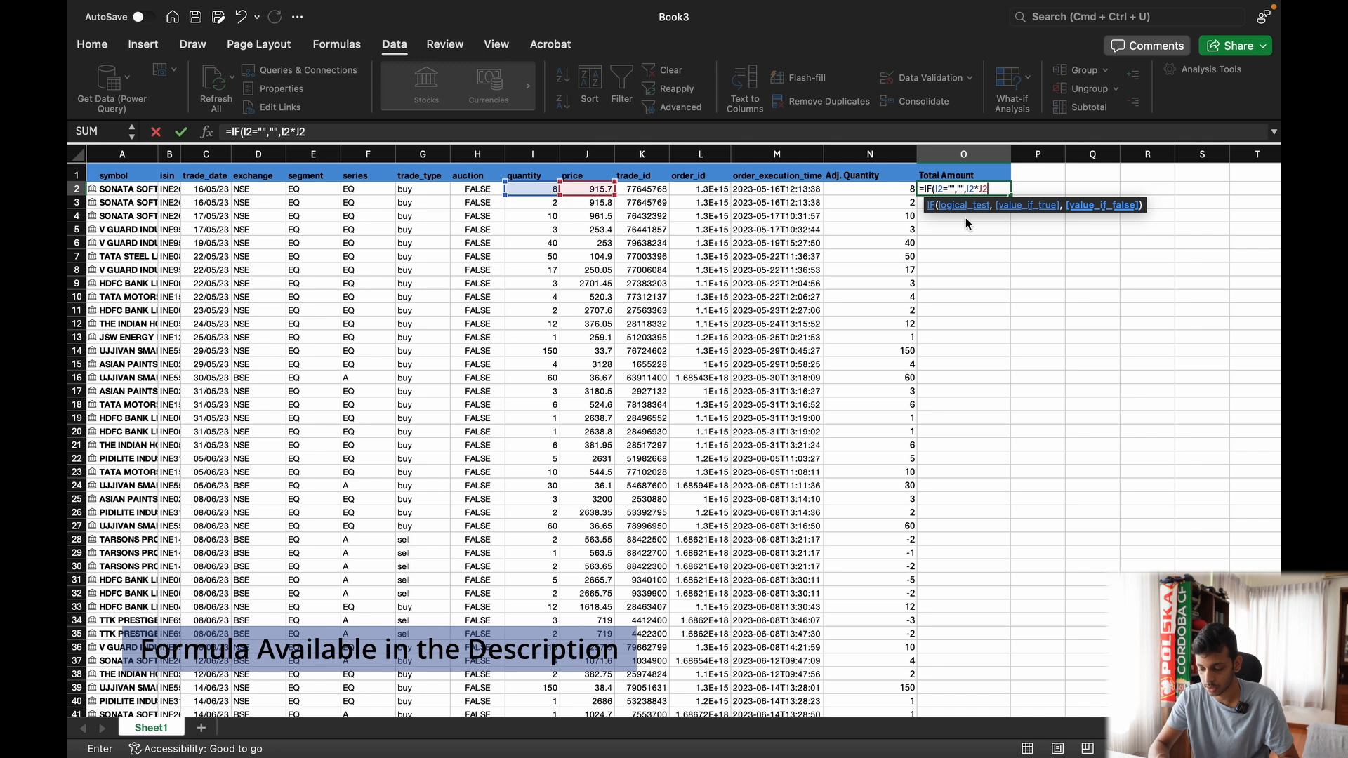
text())
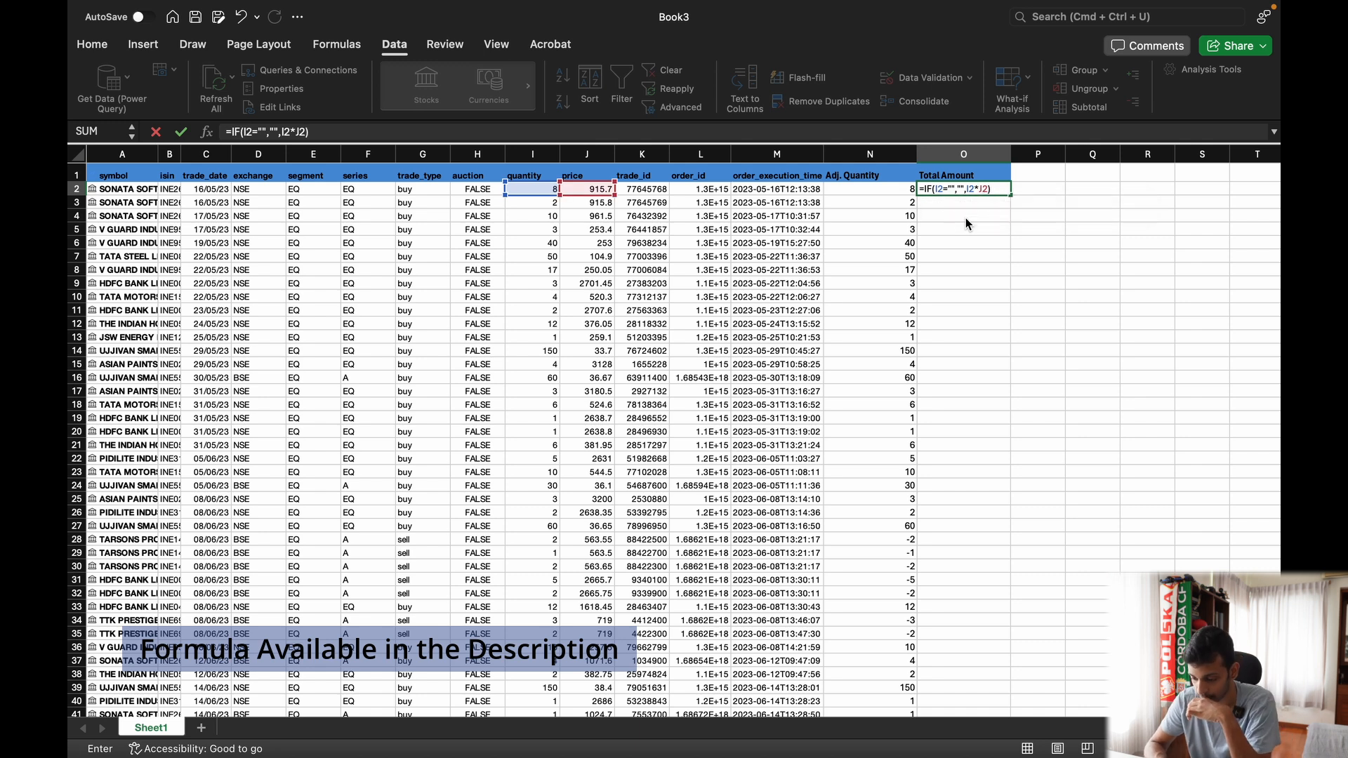
key(Return)
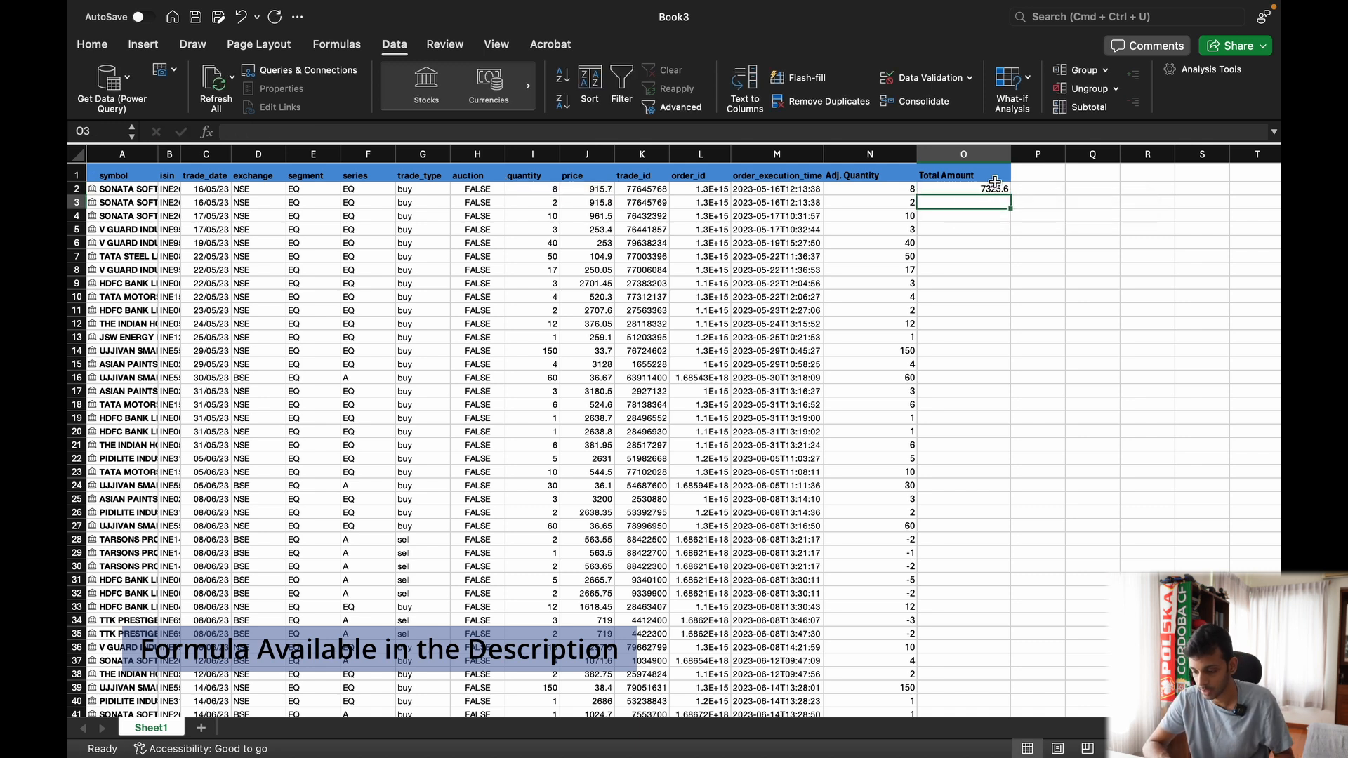
Step: Fill the Total Amount formula from O2 down to O1094, well past the last trade row
click(995, 189)
drag(1011, 195, 999, 476)
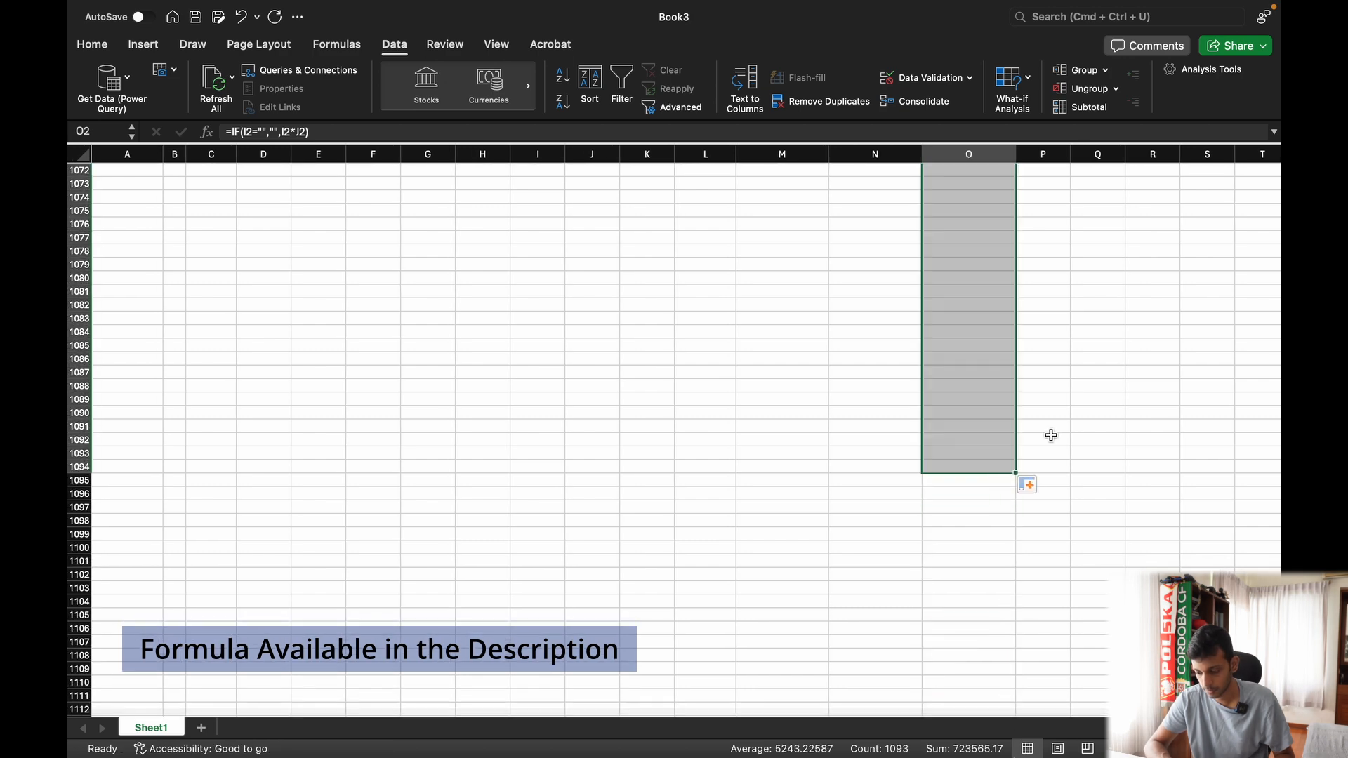
click(1051, 437)
Step: Check the Total Amount values against the quantities and prices across the trade rows
scroll(1051, 435, up, 20)
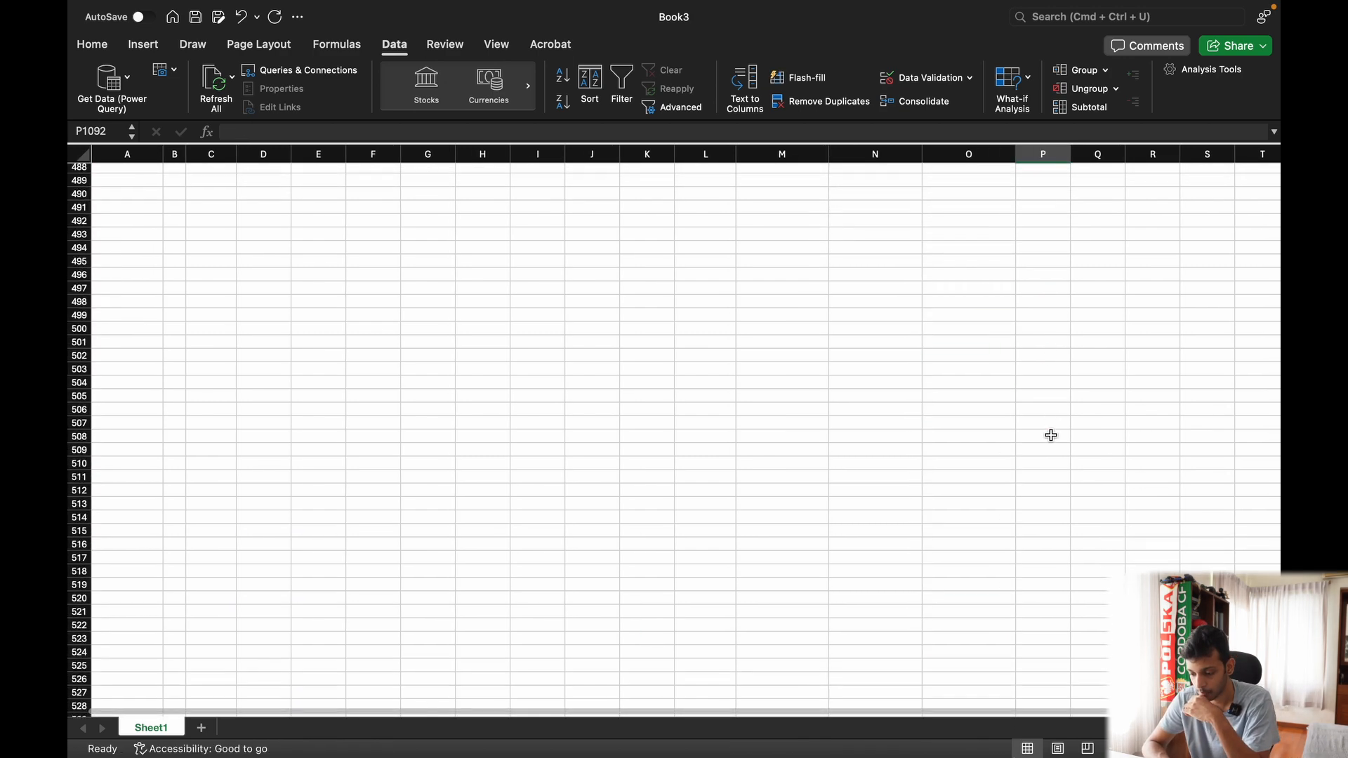
scroll(1051, 436, up, 15)
scroll(1051, 436, down, 8)
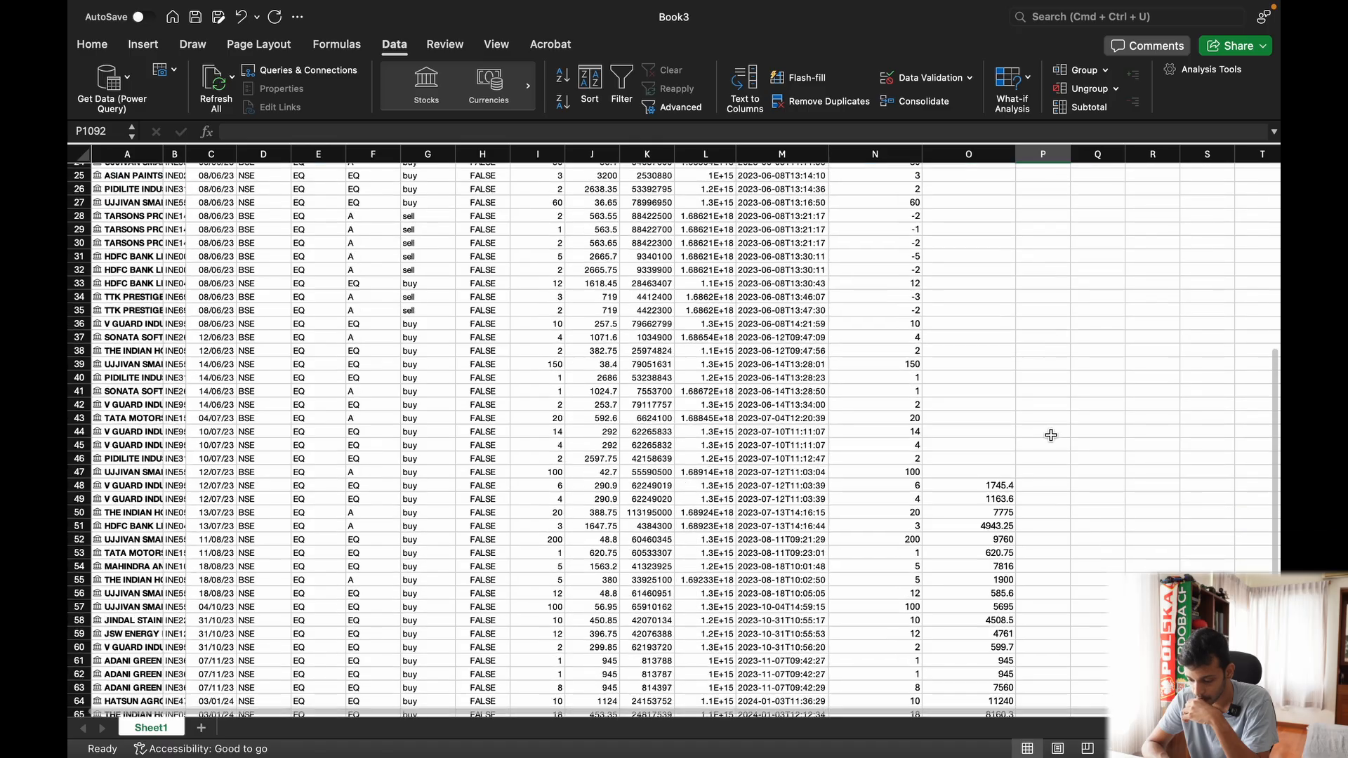
scroll(1051, 435, down, 3)
scroll(1051, 435, up, 15)
scroll(1051, 435, down, 8)
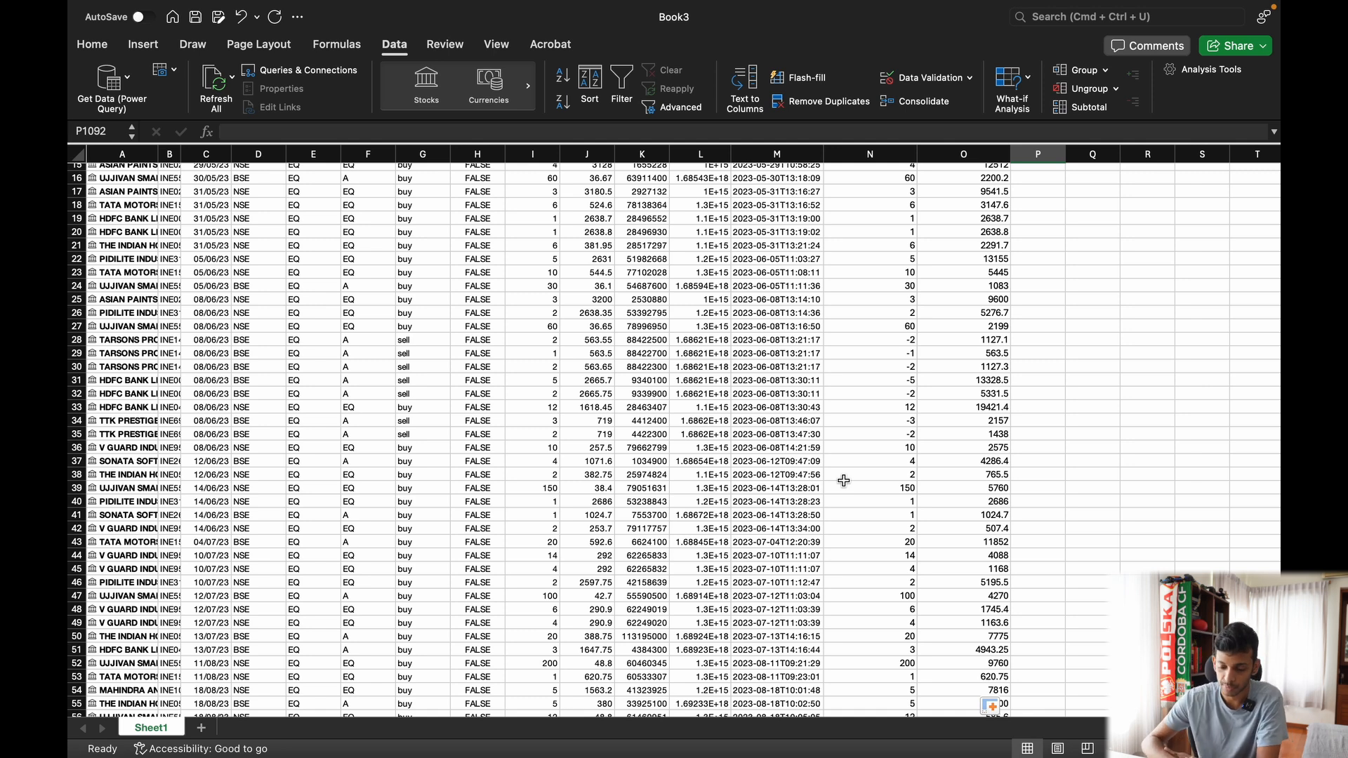
scroll(555, 453, up, 5)
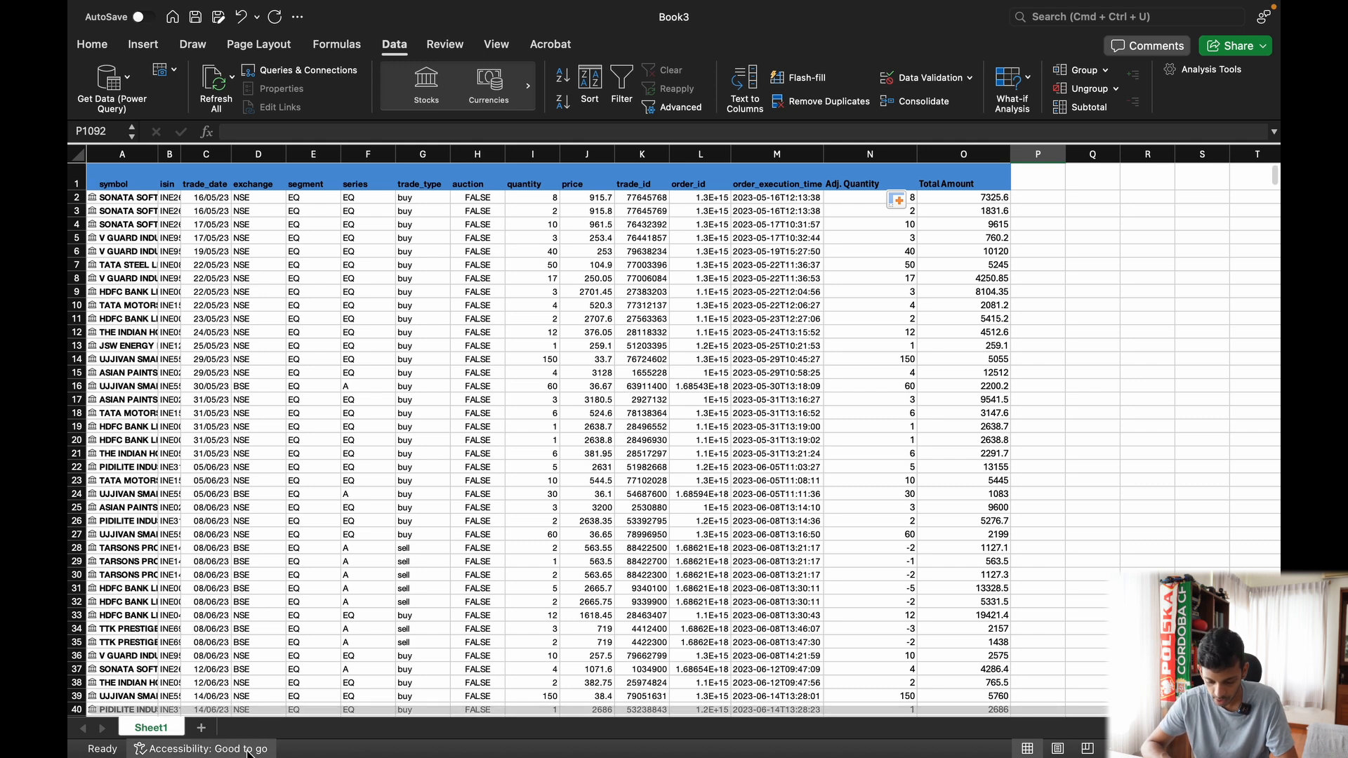
Step: Add a new worksheet after Sheet1 and name it Dashboard
click(202, 730)
right_click(216, 728)
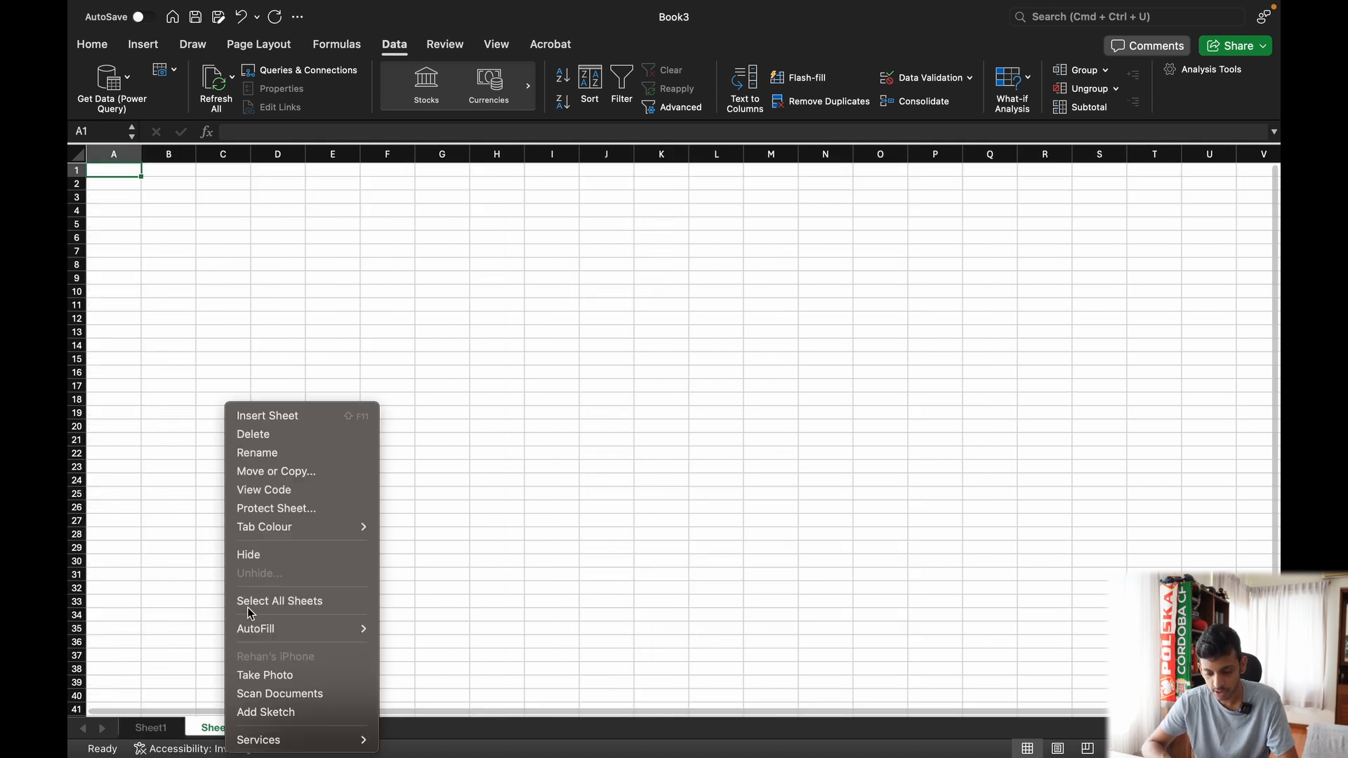
click(303, 461)
text(D)
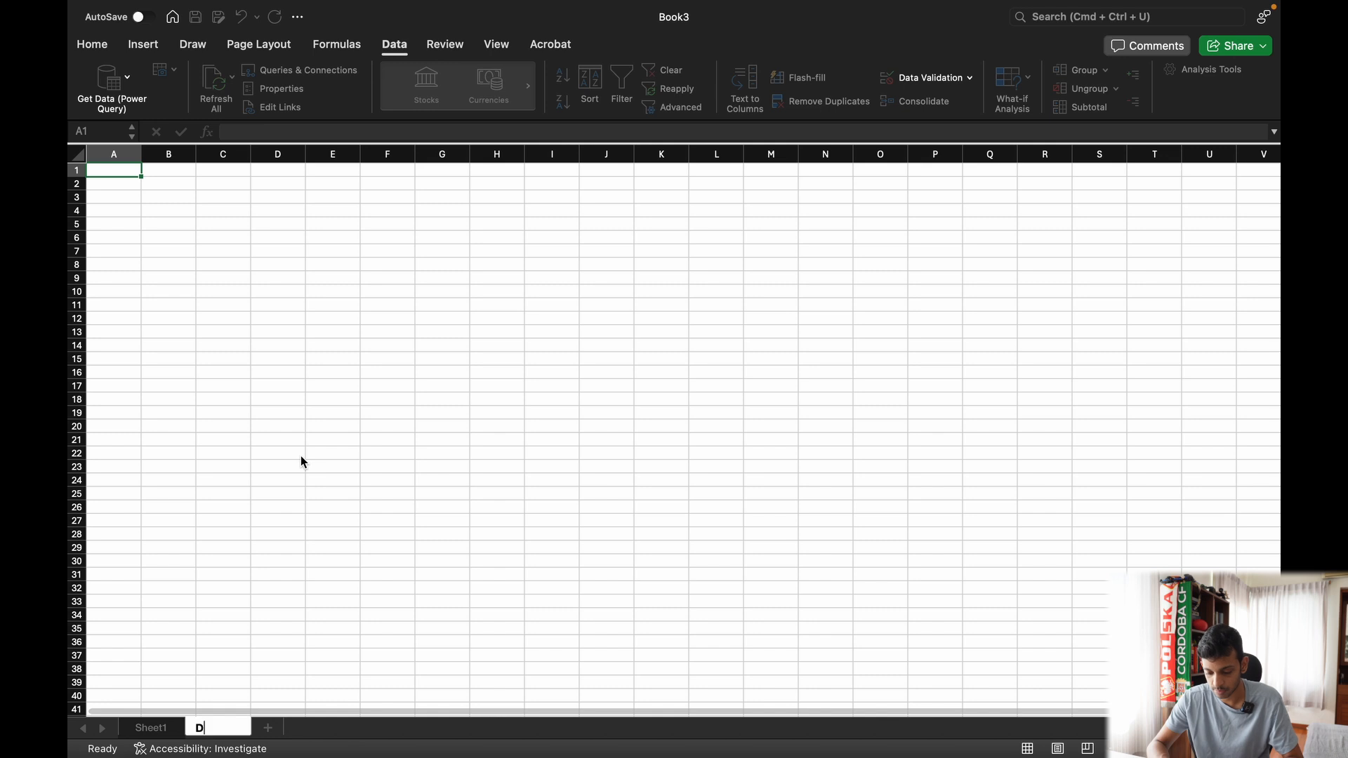
text(ashboard)
key(Return)
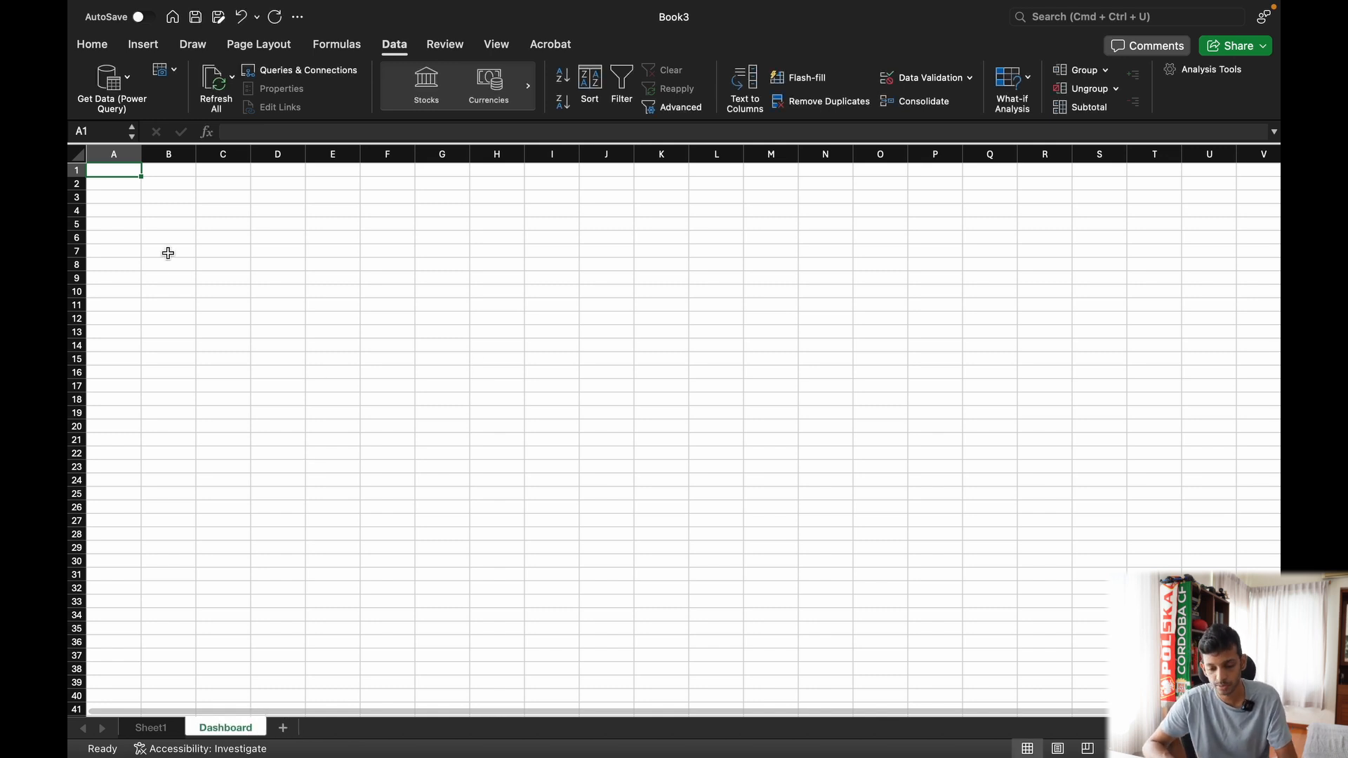
Step: Widen columns A to D on the Dashboard sheet and enter the header Name in A1
drag(141, 155, 409, 153)
drag(524, 151, 718, 152)
text(Name)
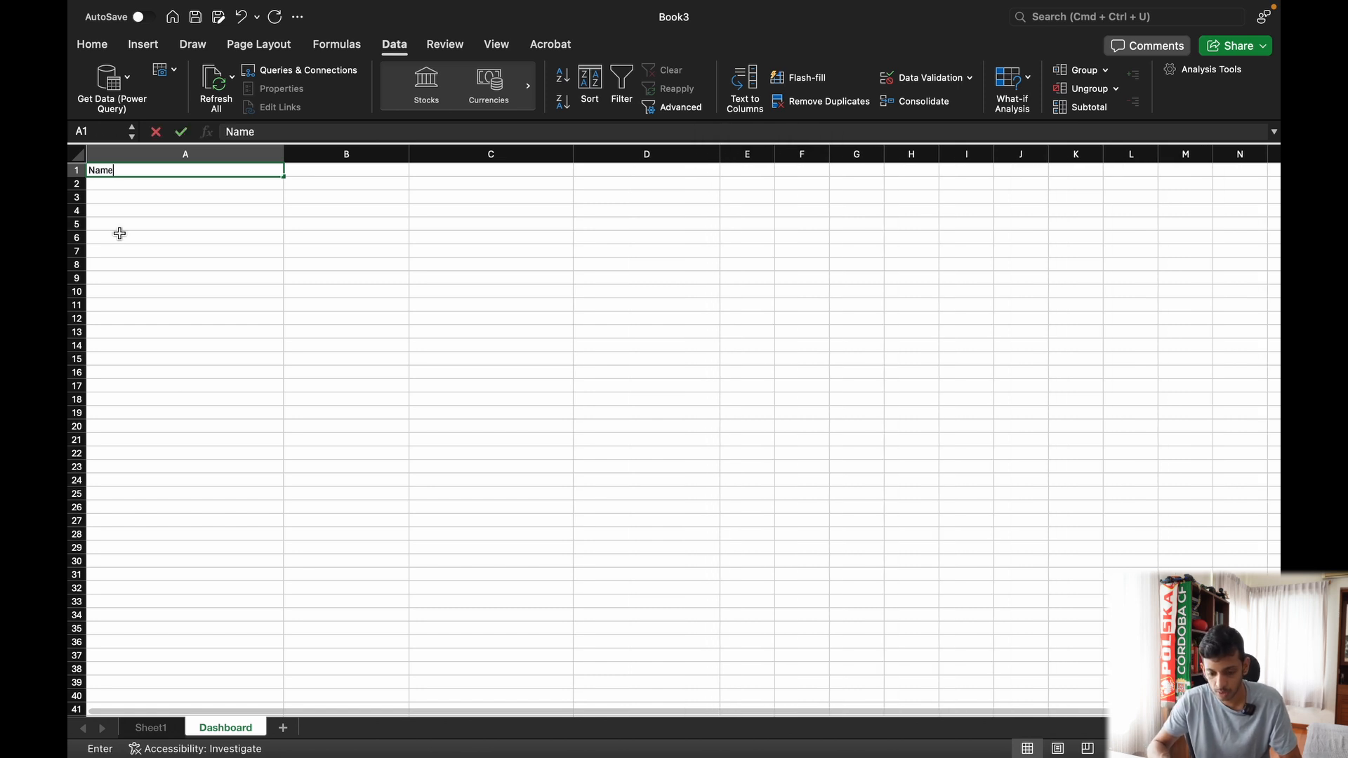
key(Return)
Step: Enter the headers Quantity, Avg. Purchase Price and Current Price in cells B1 to D1
click(319, 166)
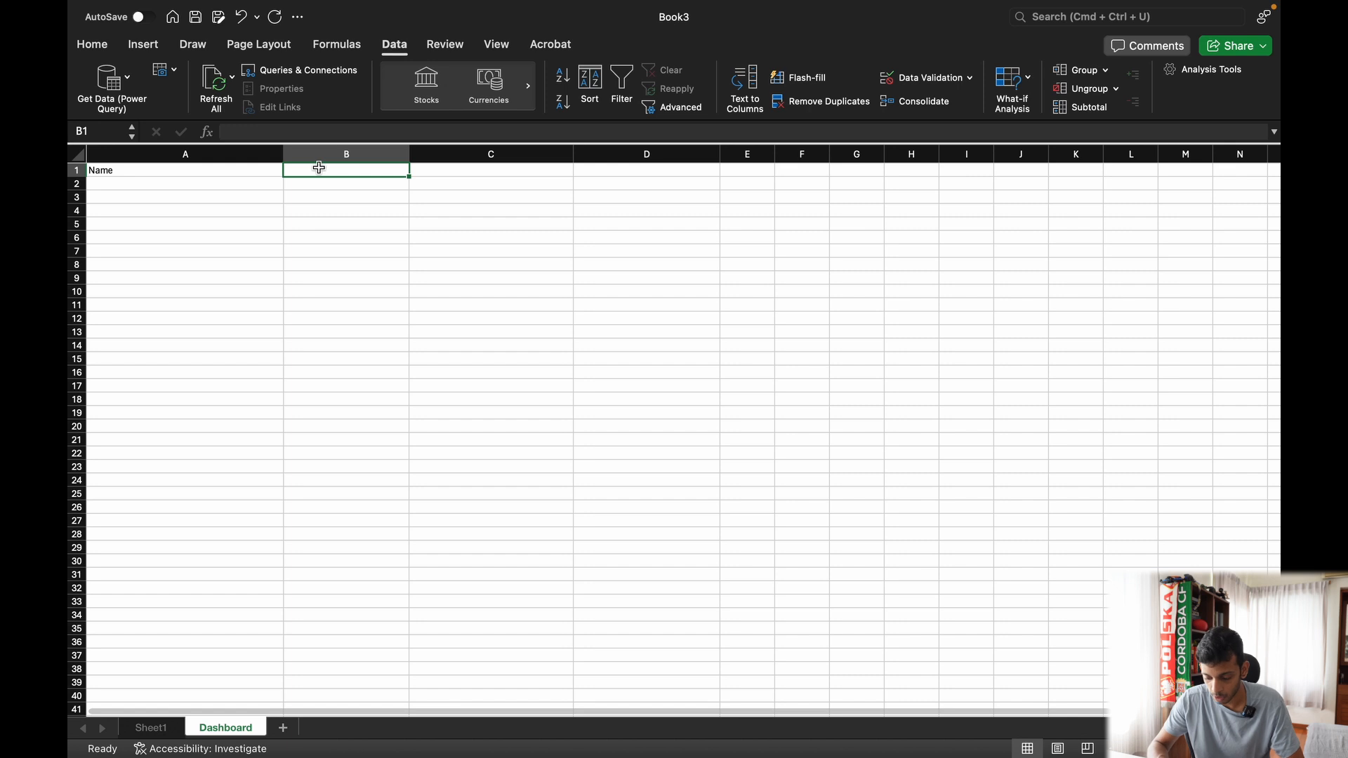
text(Qau)
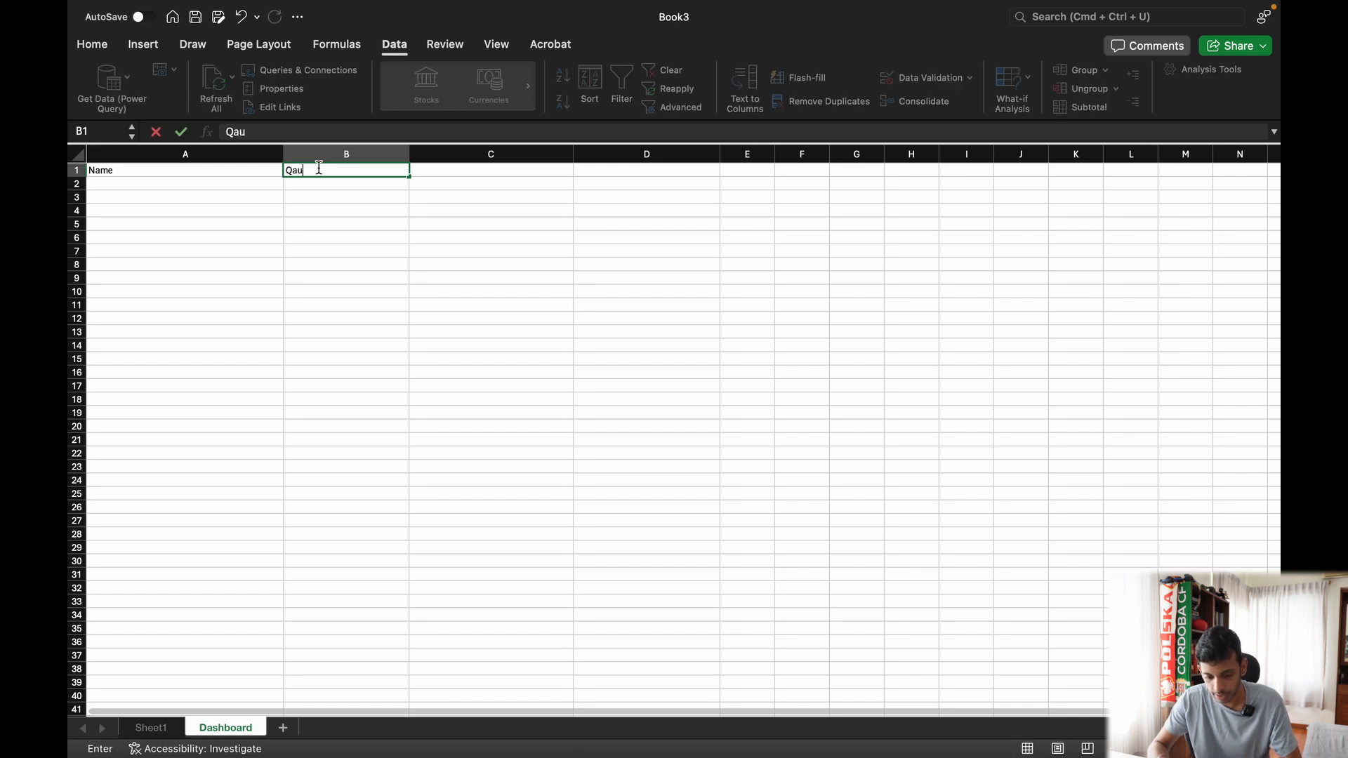
key(BackSpace)
key(BackSpace)
text(uant)
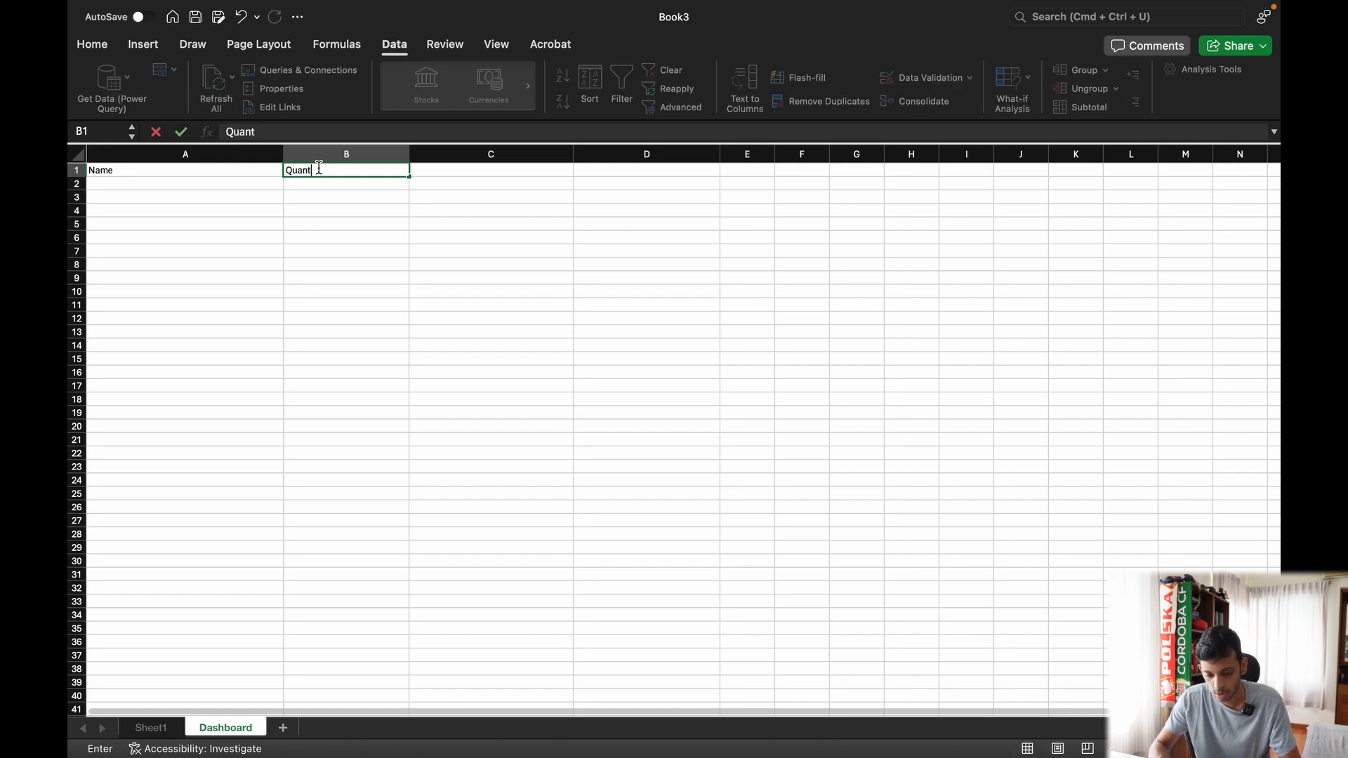
text(ity)
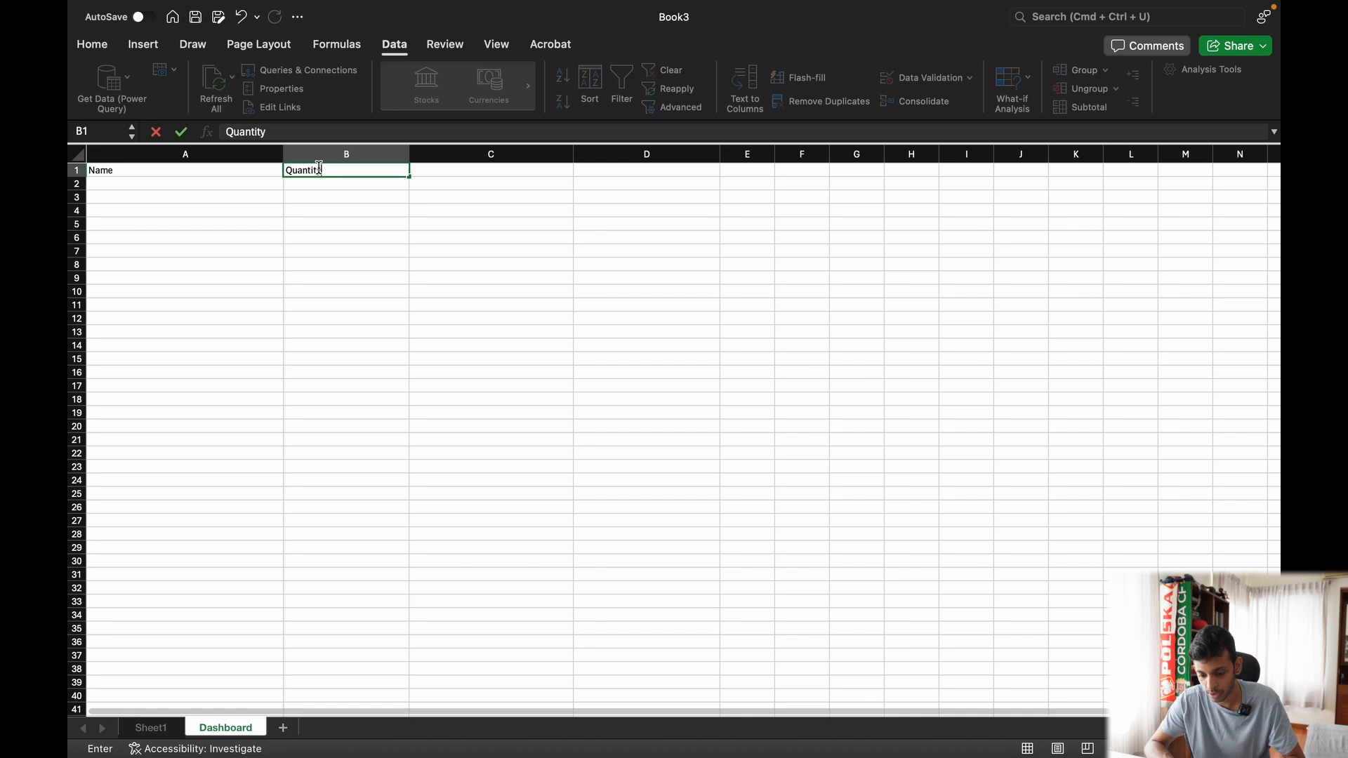
click(455, 173)
text(Avg. Purchase Price)
key(Return)
click(631, 173)
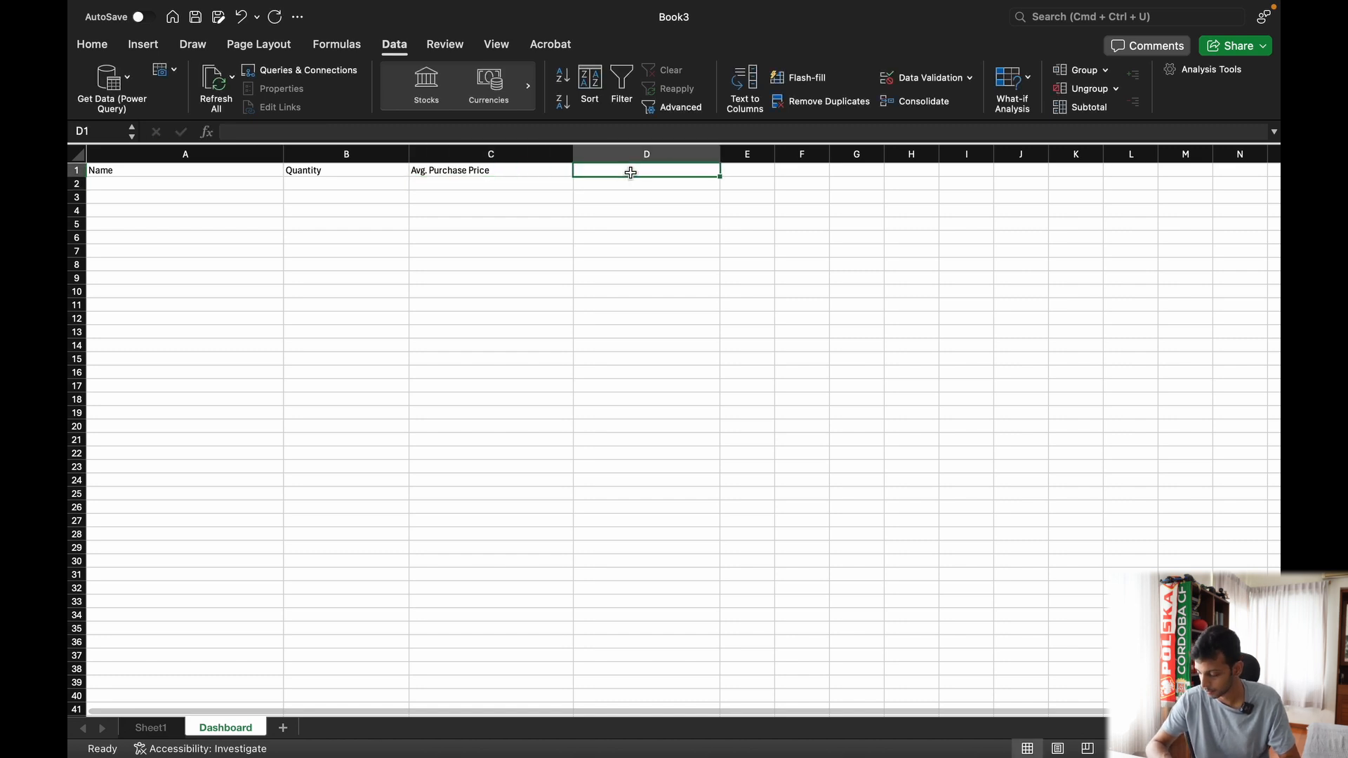
text(Current Price)
click(641, 250)
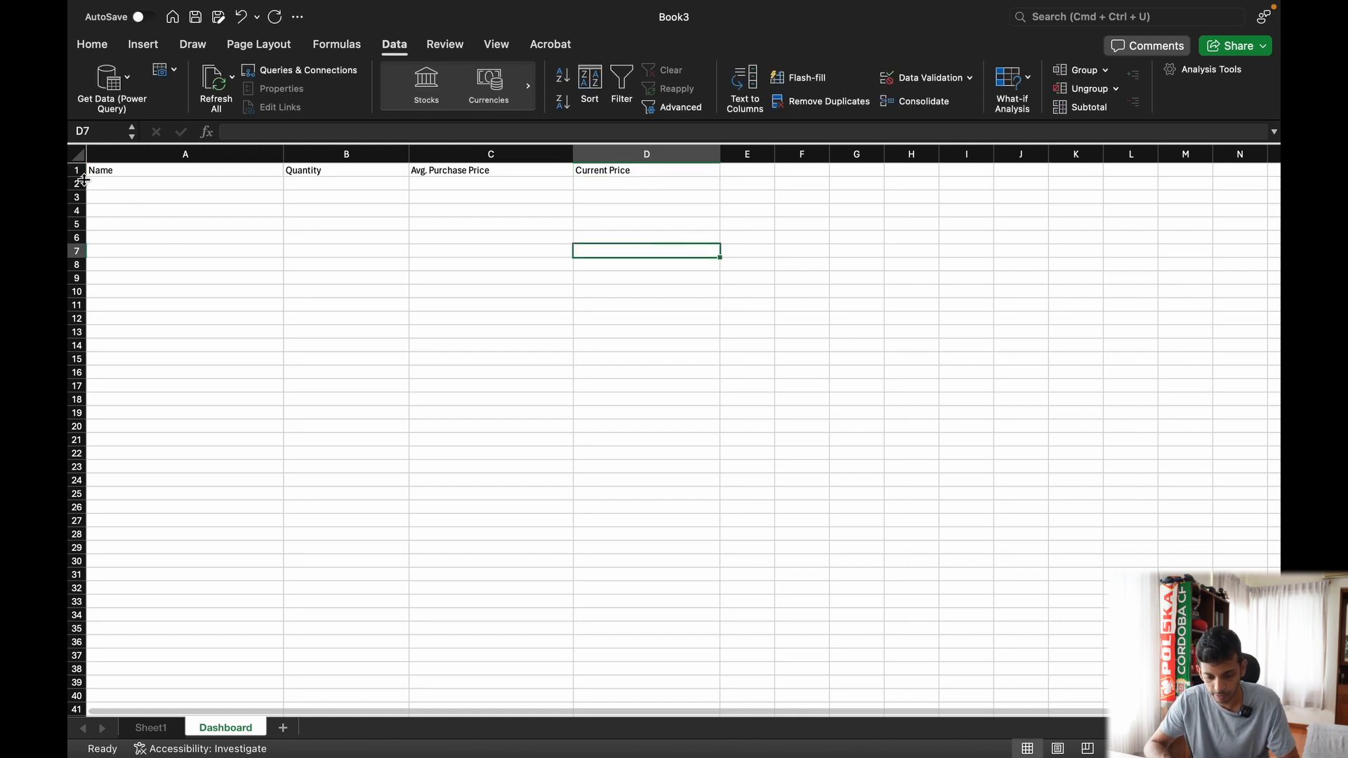
Step: Make header row 1 taller and format A1:D1 as bold, size 16 text centred both vertically and horizontally
drag(80, 177, 700, 185)
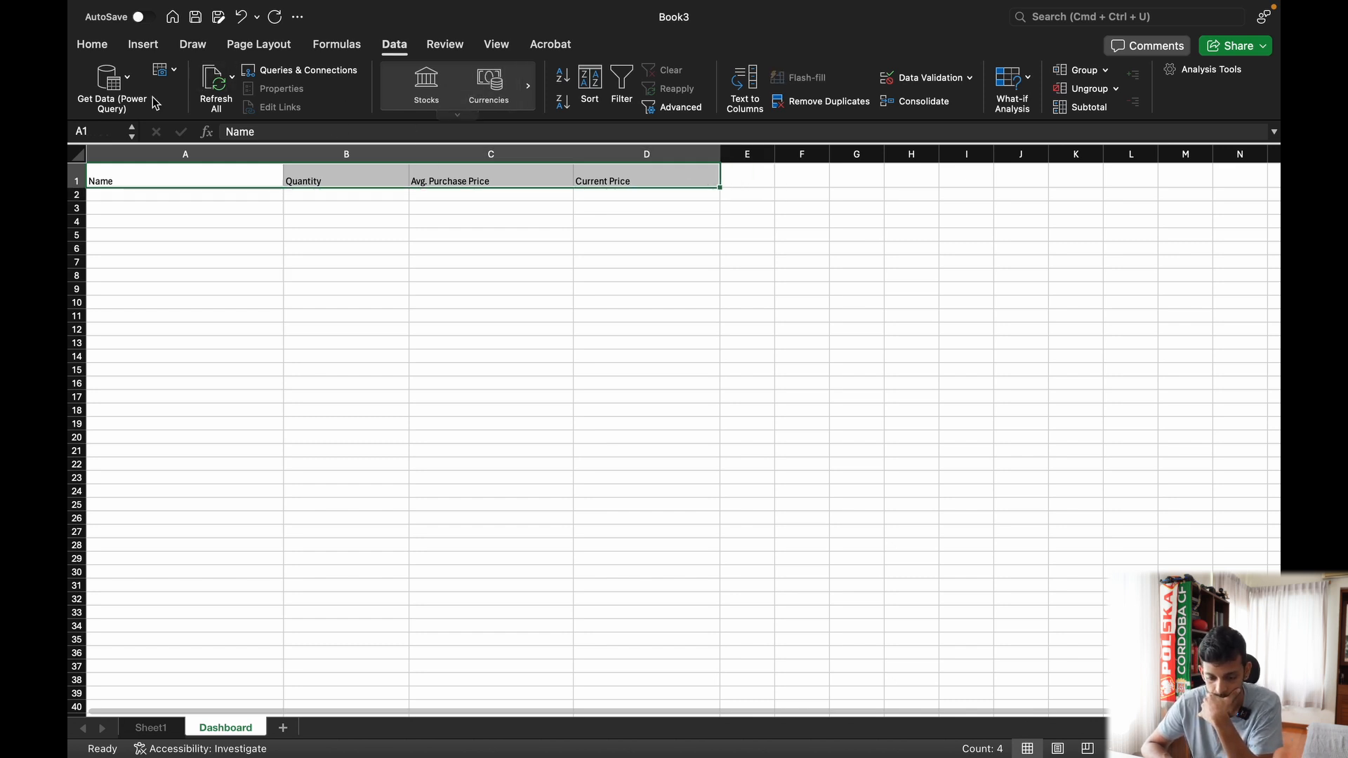
click(95, 46)
click(177, 104)
click(351, 73)
click(351, 73)
click(423, 75)
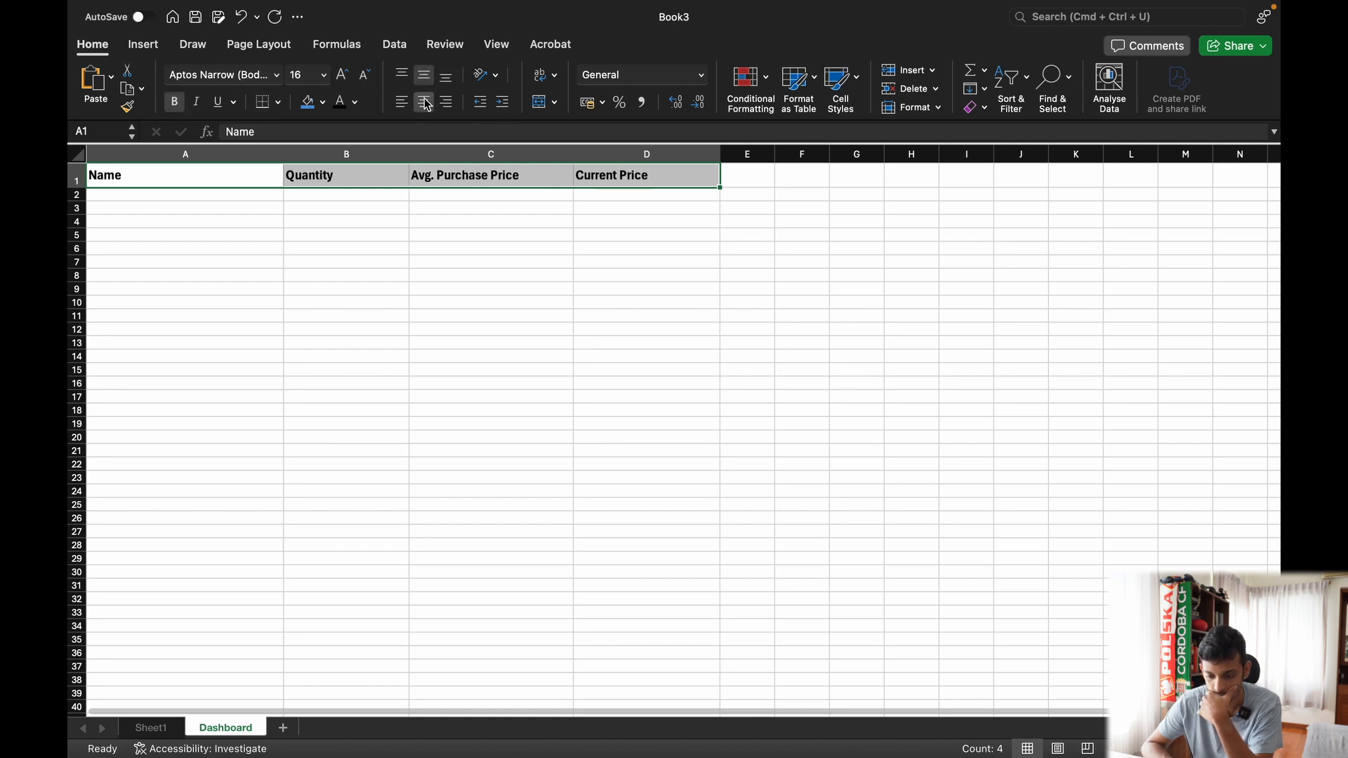
click(424, 103)
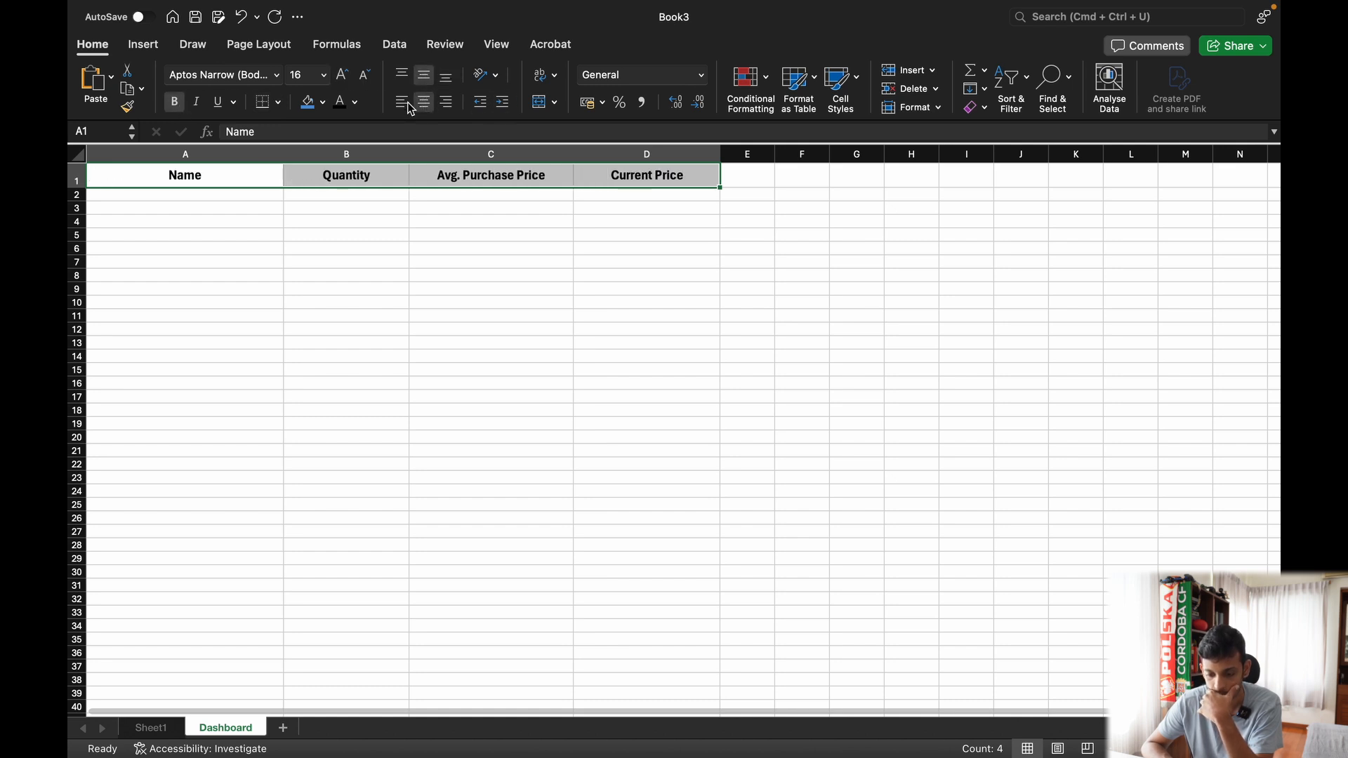
Step: Fill the header cells A1:D1 with light grey and apply all borders to them
click(323, 104)
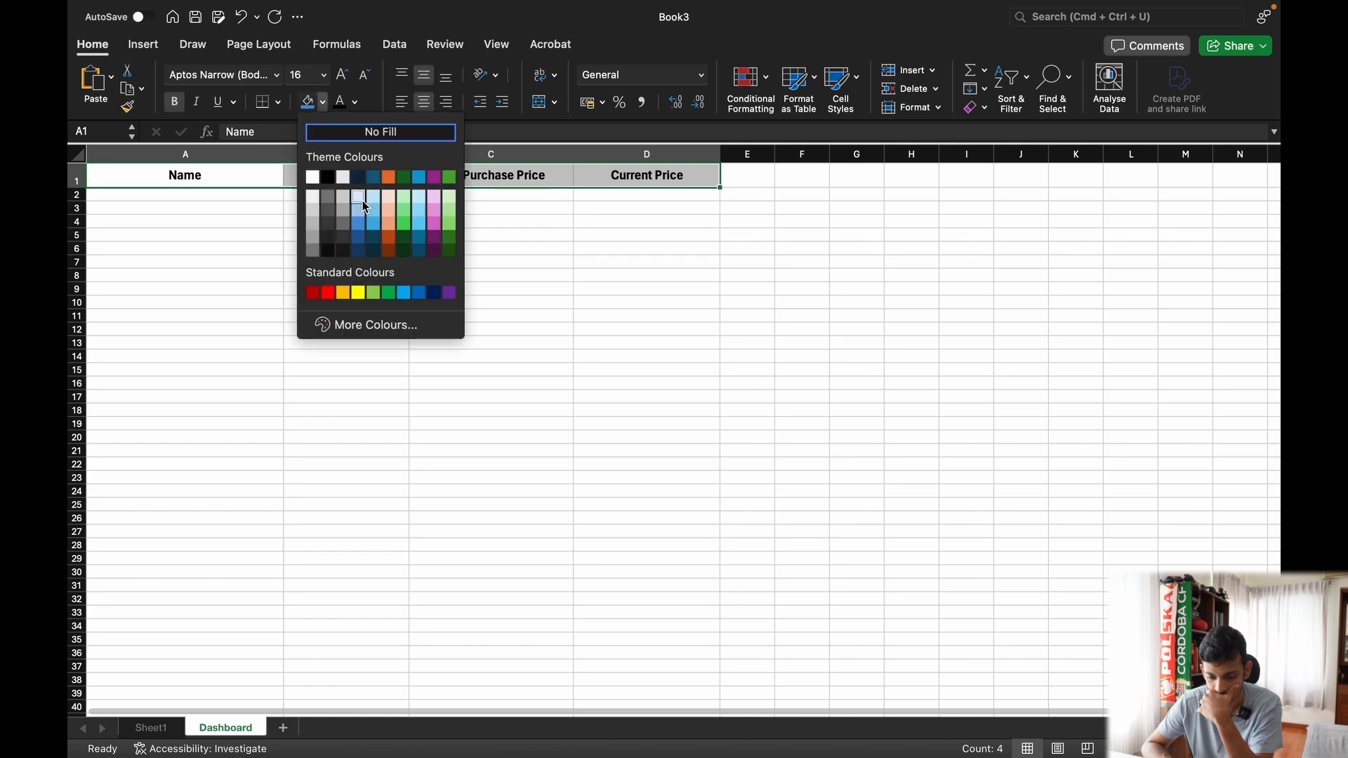
click(347, 198)
click(369, 250)
drag(256, 186, 582, 185)
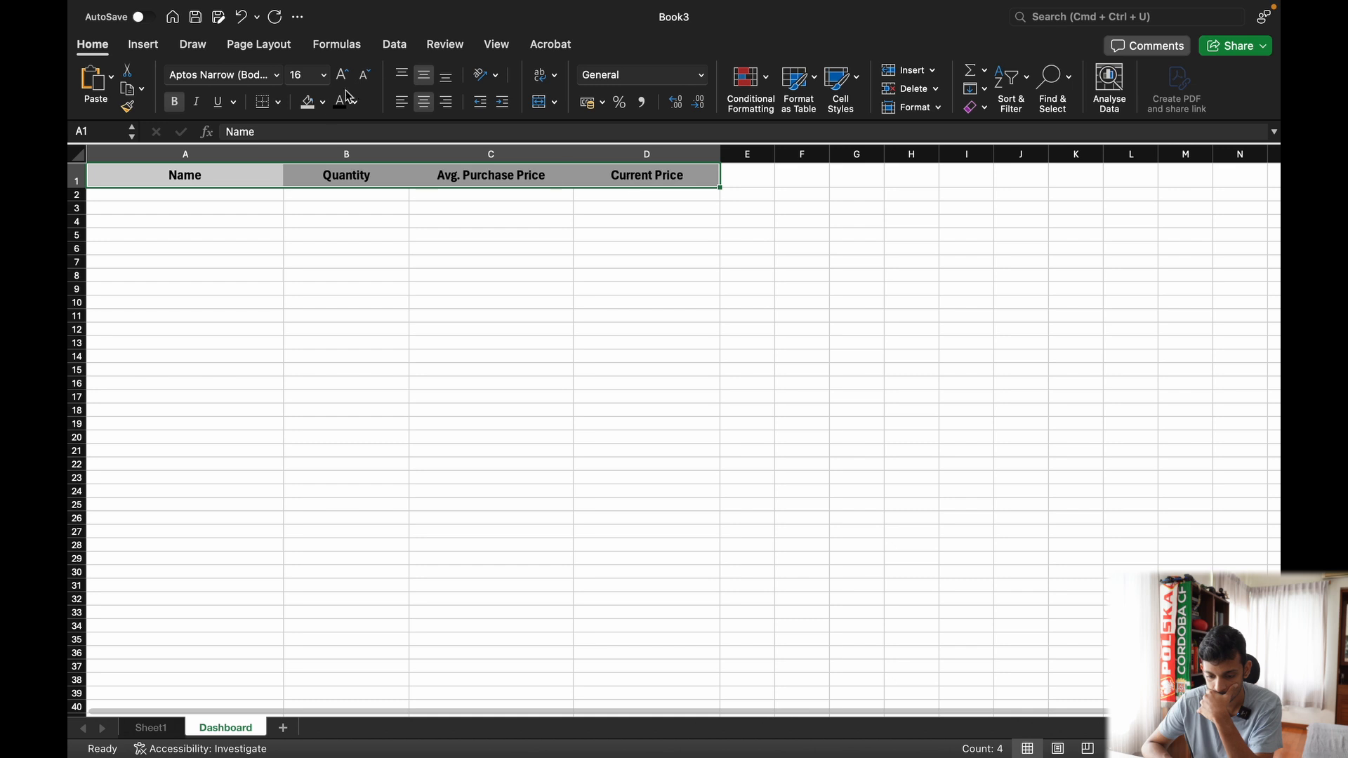
click(278, 103)
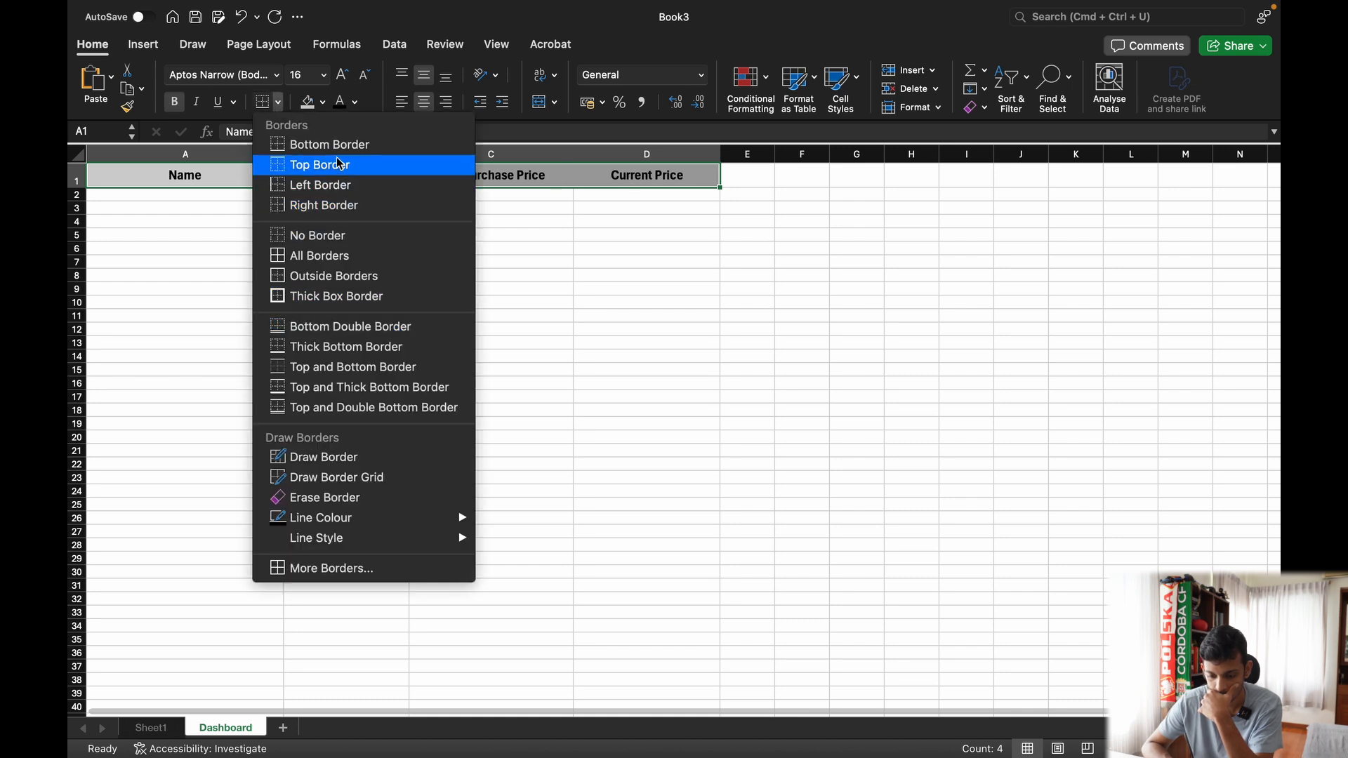
click(340, 261)
click(287, 258)
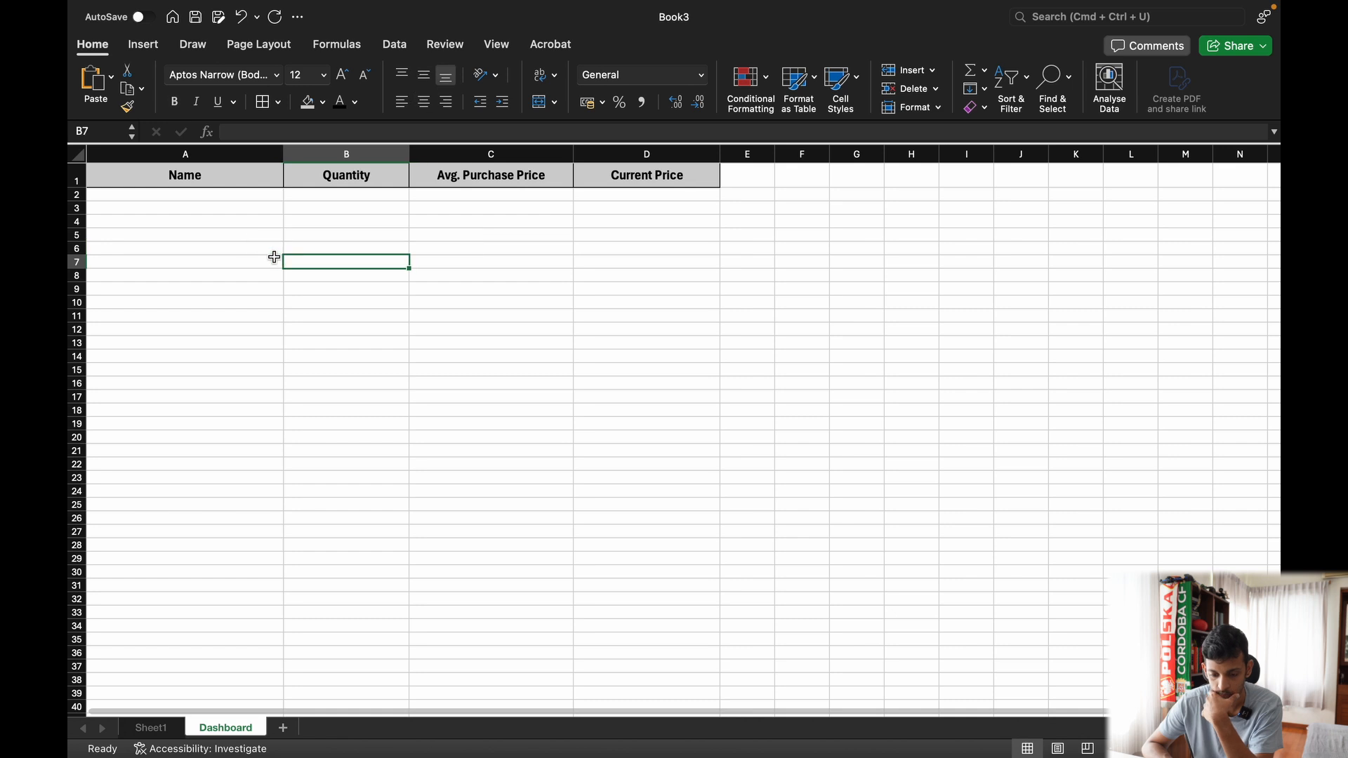
Step: Review the stocks listed in Sheet1's symbol column as the source for the Dashboard's Name column, then return to A2 on Dashboard
click(205, 199)
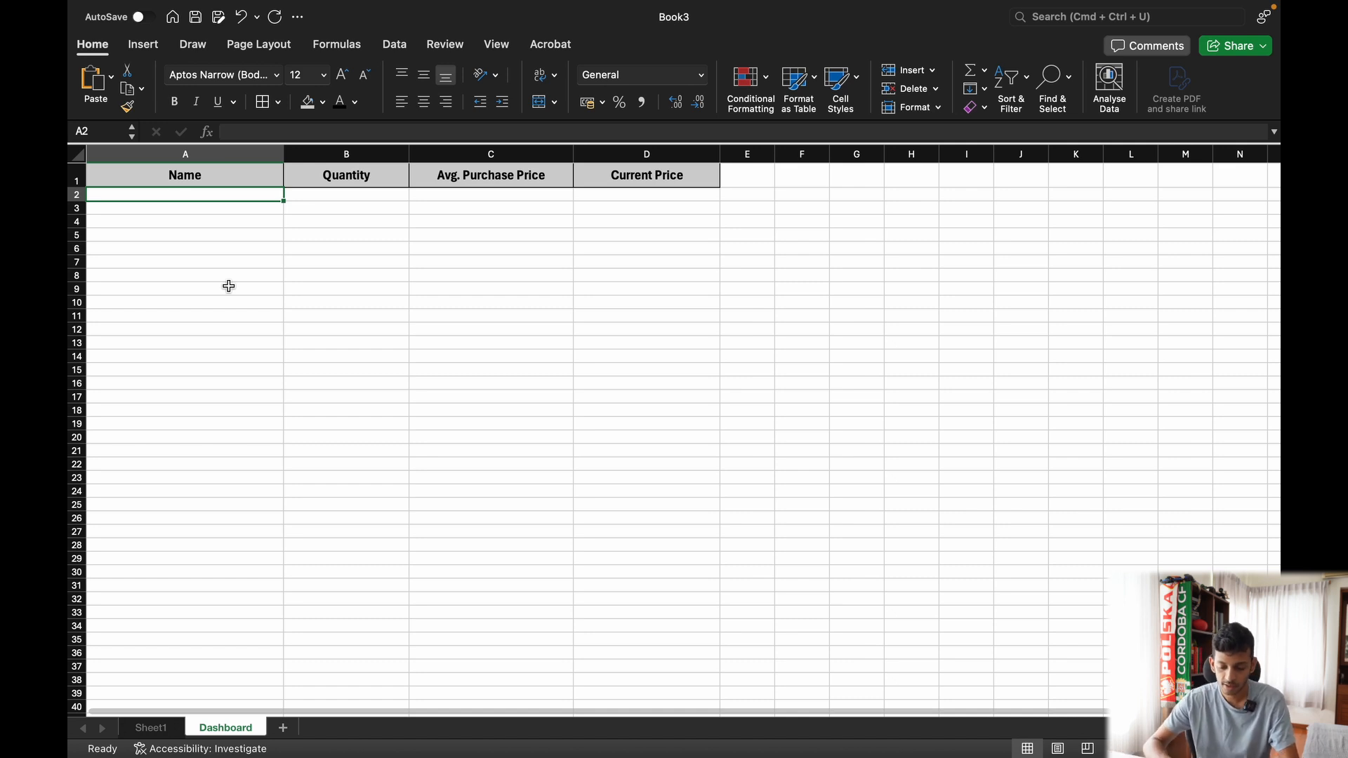
click(152, 728)
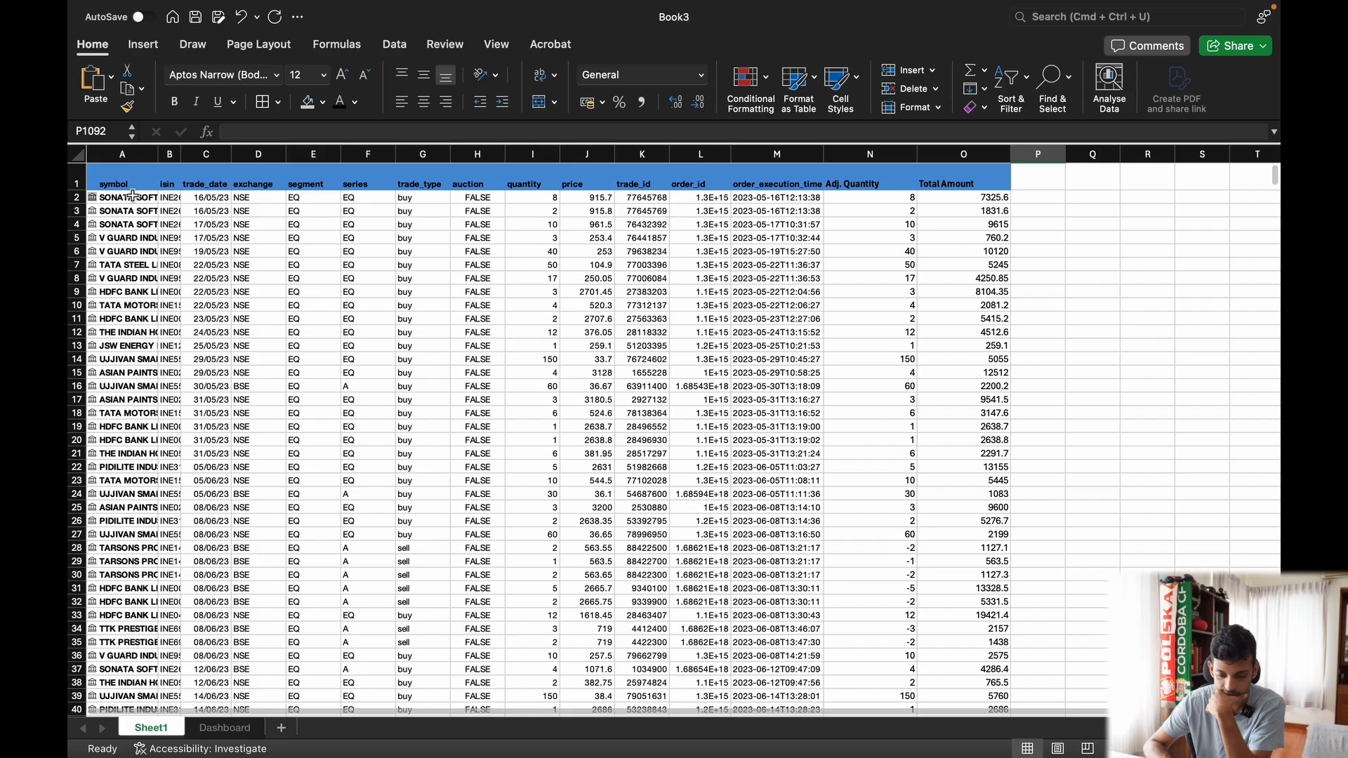
scroll(148, 399, down, 10)
scroll(149, 399, down, 20)
scroll(149, 400, up, 20)
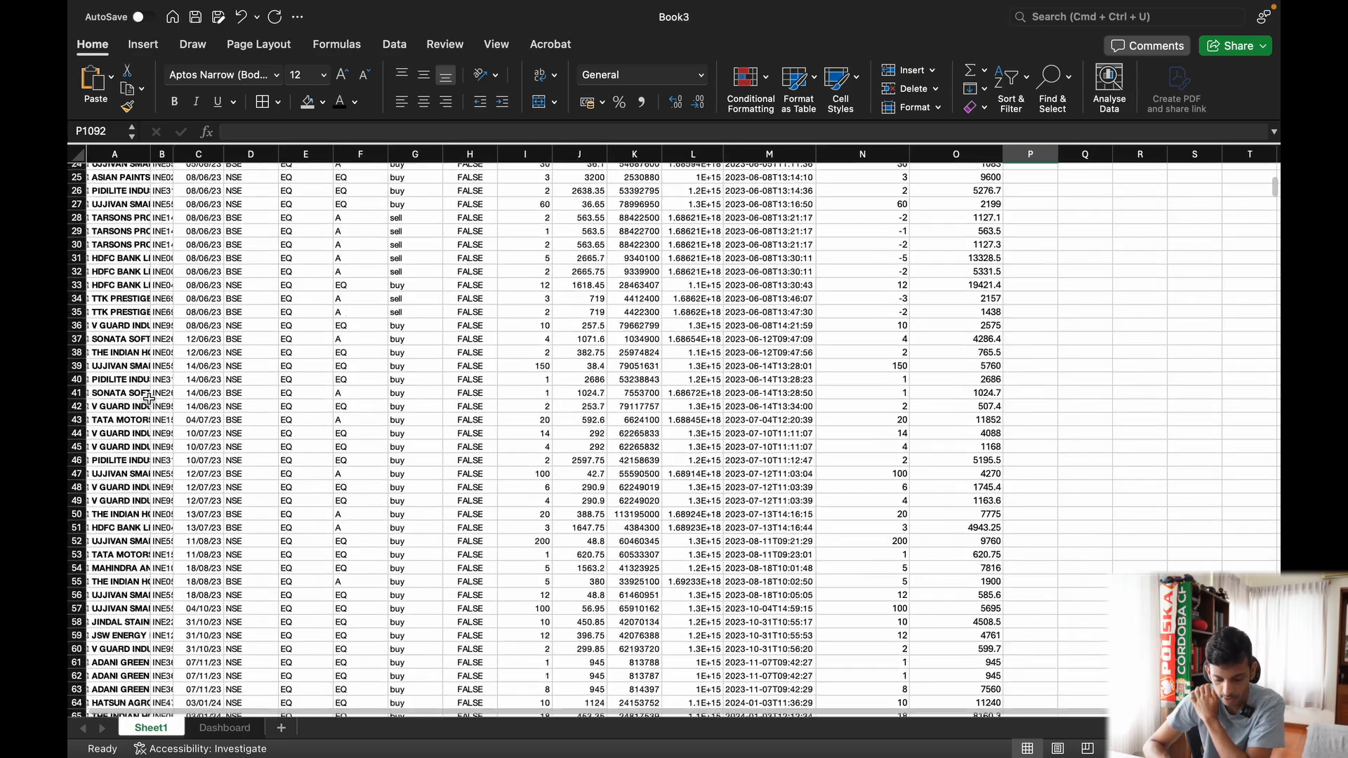
scroll(149, 400, up, 9)
click(224, 727)
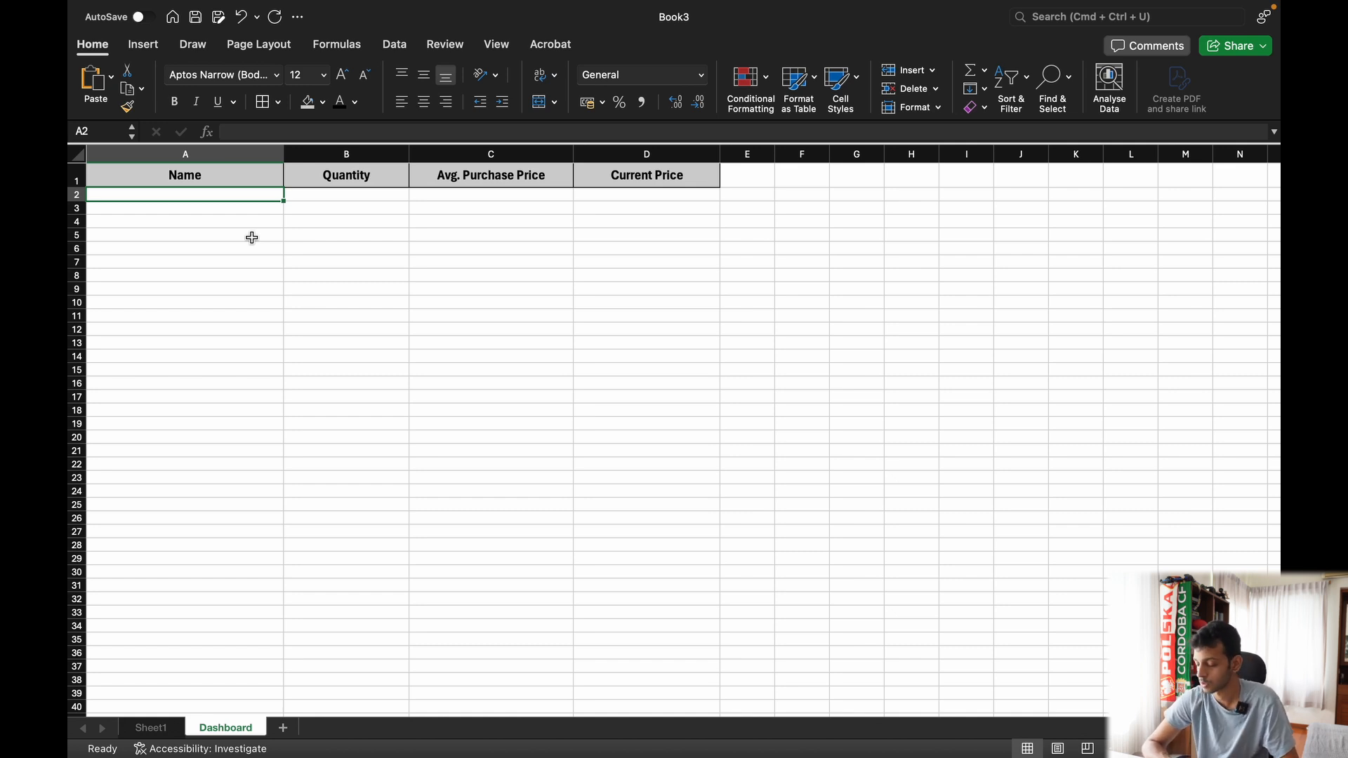
Step: Begin a formula in Dashboard cell A2 with UNIQUE wrapping a FILTER function: =UNIQUE(FILTER(
text(=)
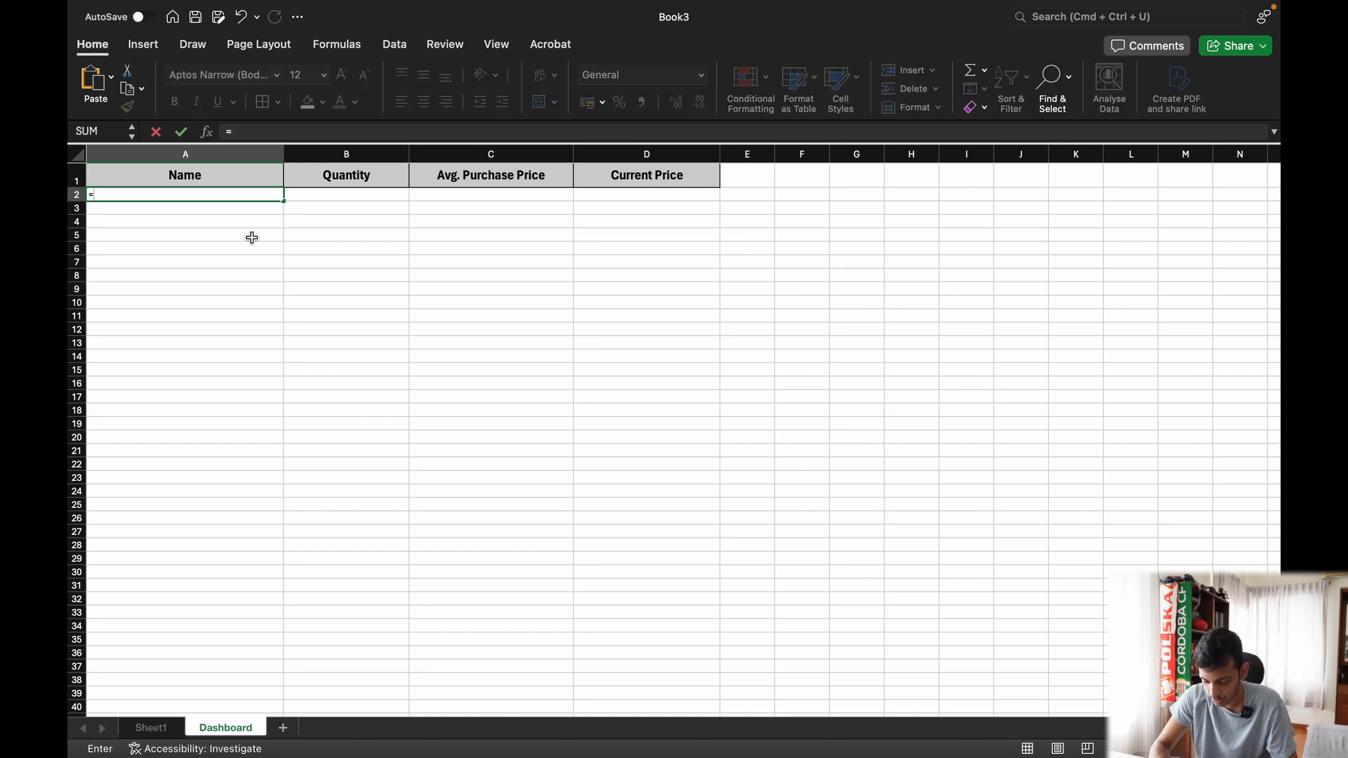
text(UNIQUE)
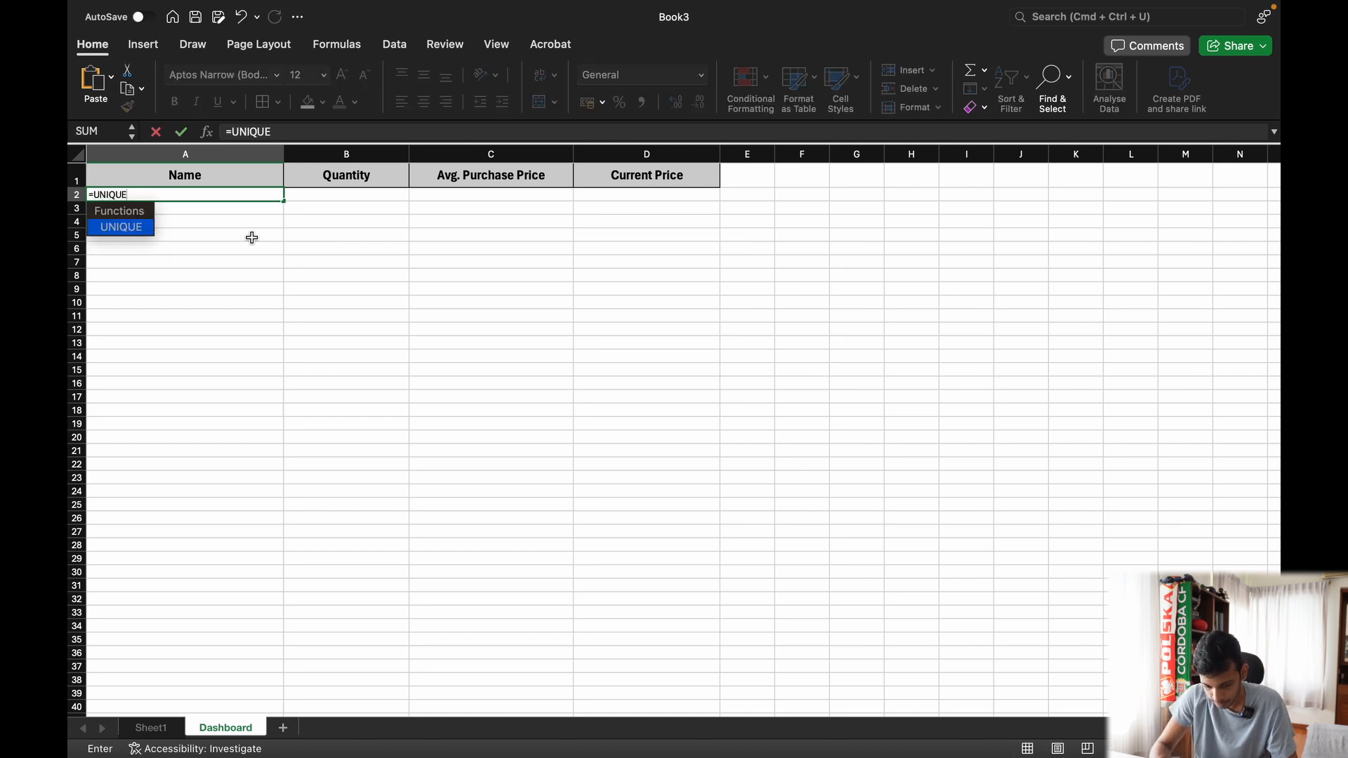
text(()
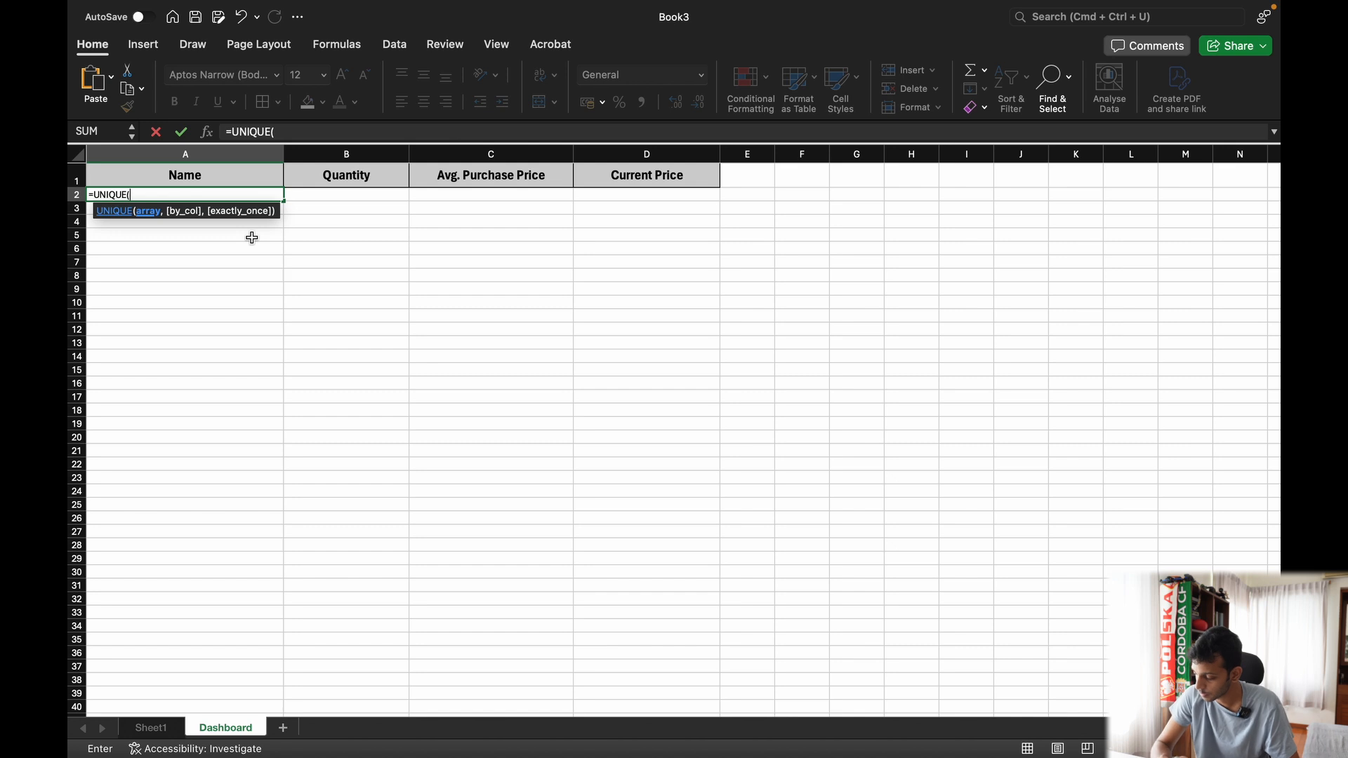
text(FIL)
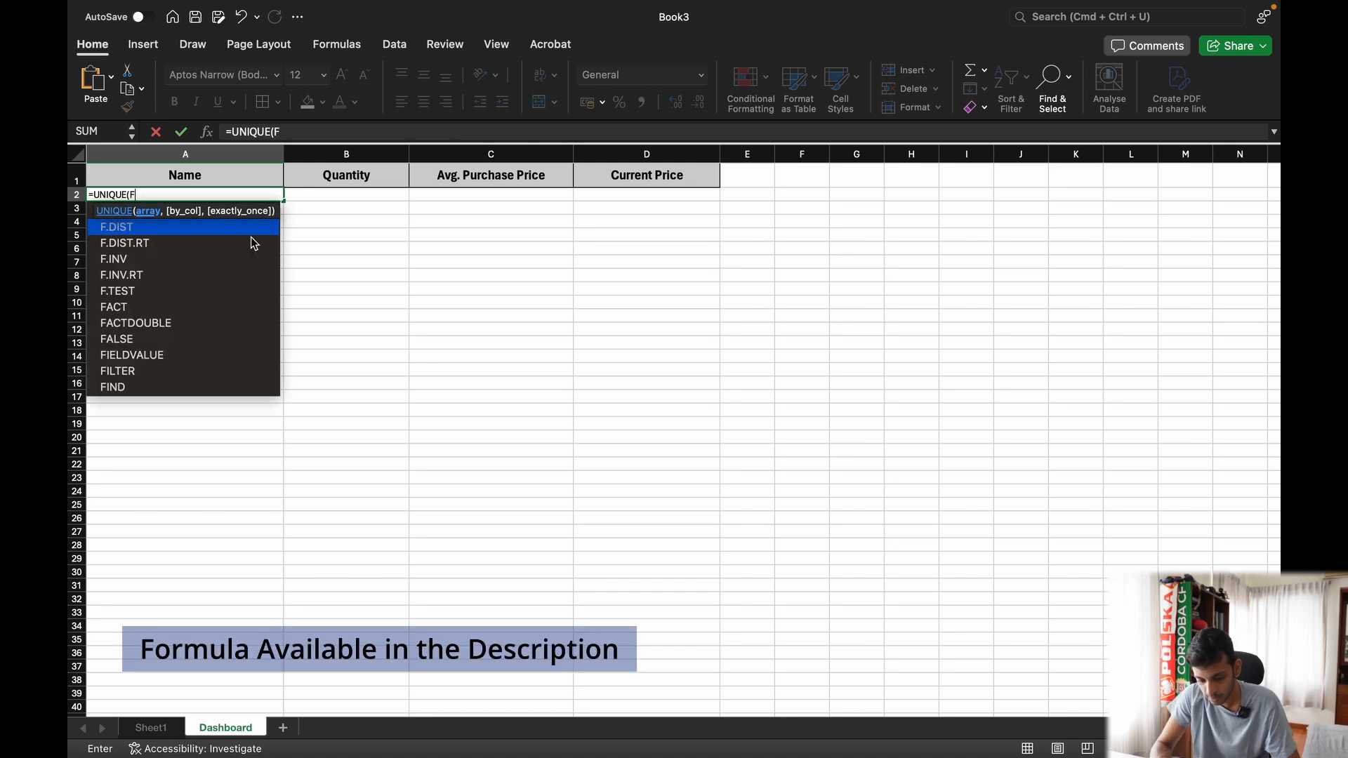
key(BackSpace)
key(BackSpace)
key(BackSpace)
text(FILTER)
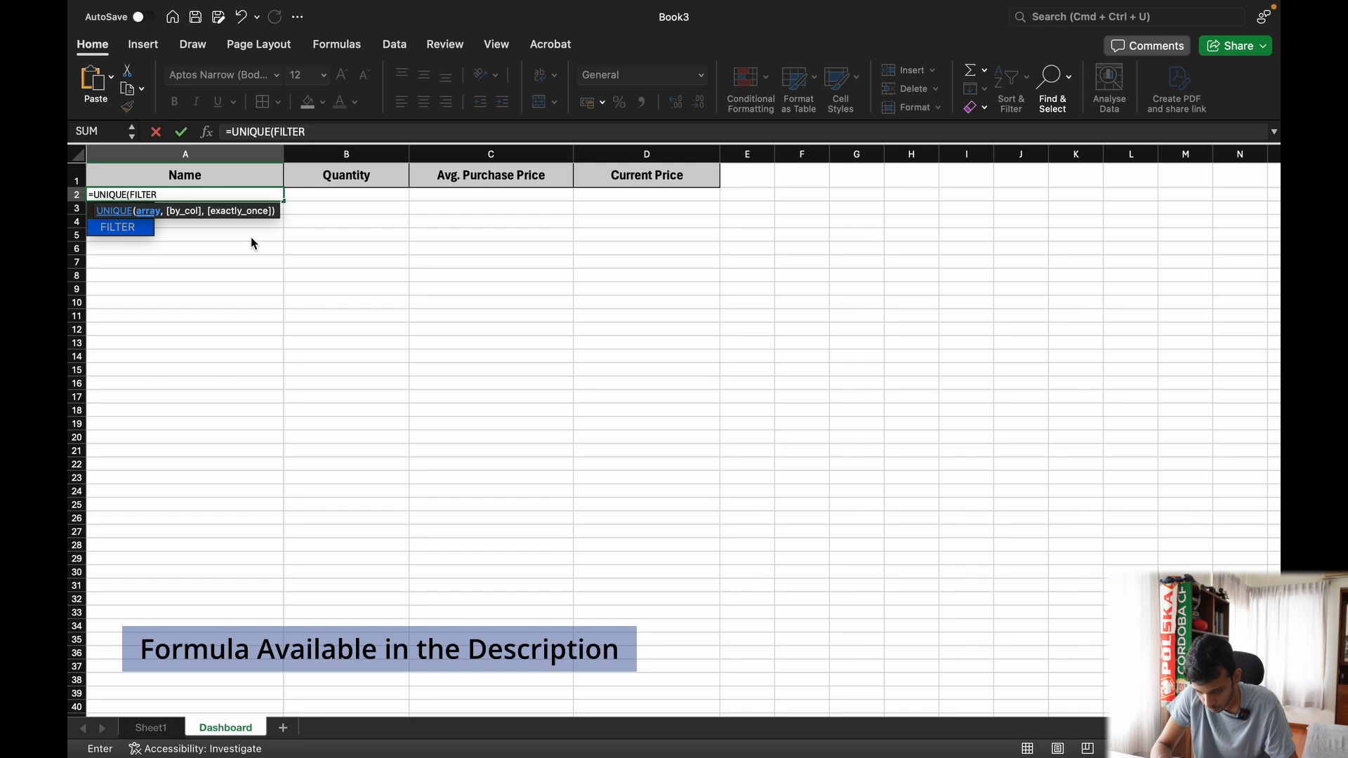
text(()
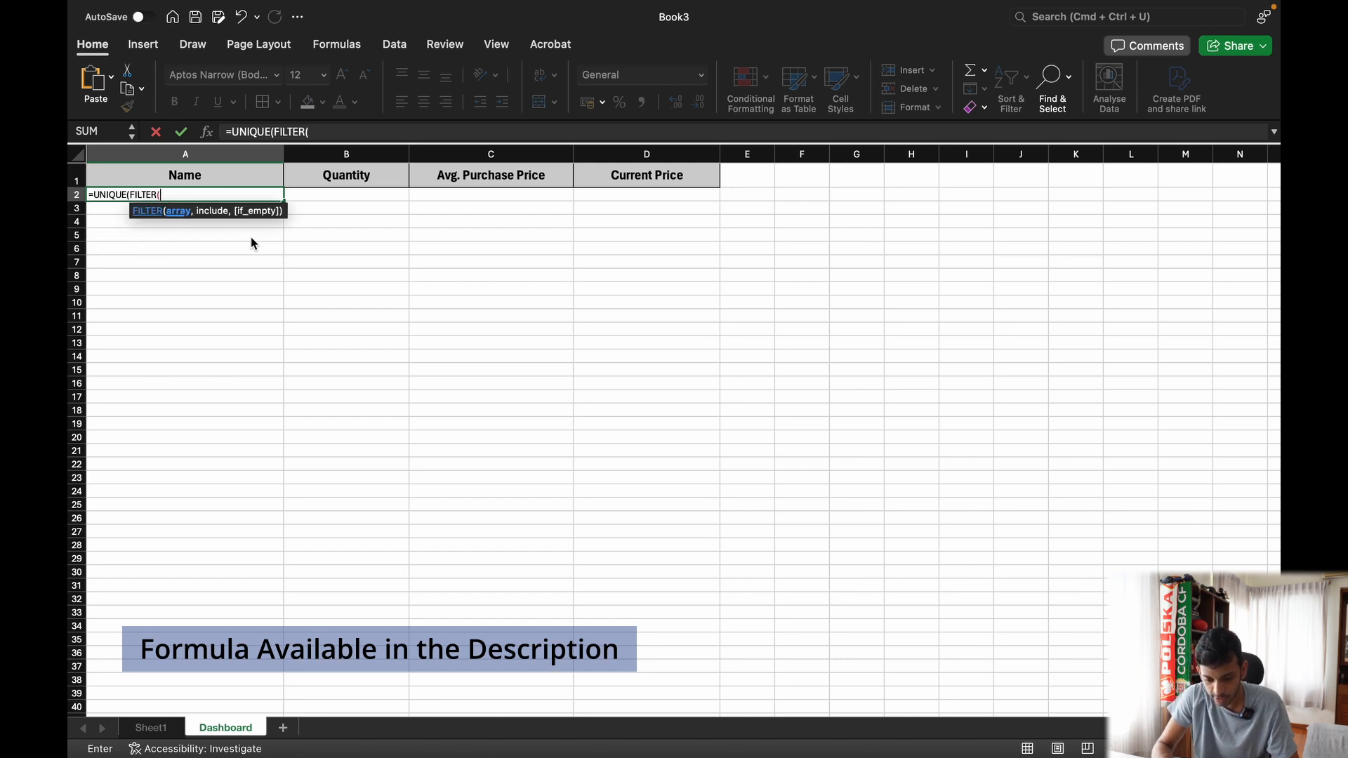
Step: Enter Sheet1!A2:Sheet1!1000 as the FILTER function's array argument
click(168, 734)
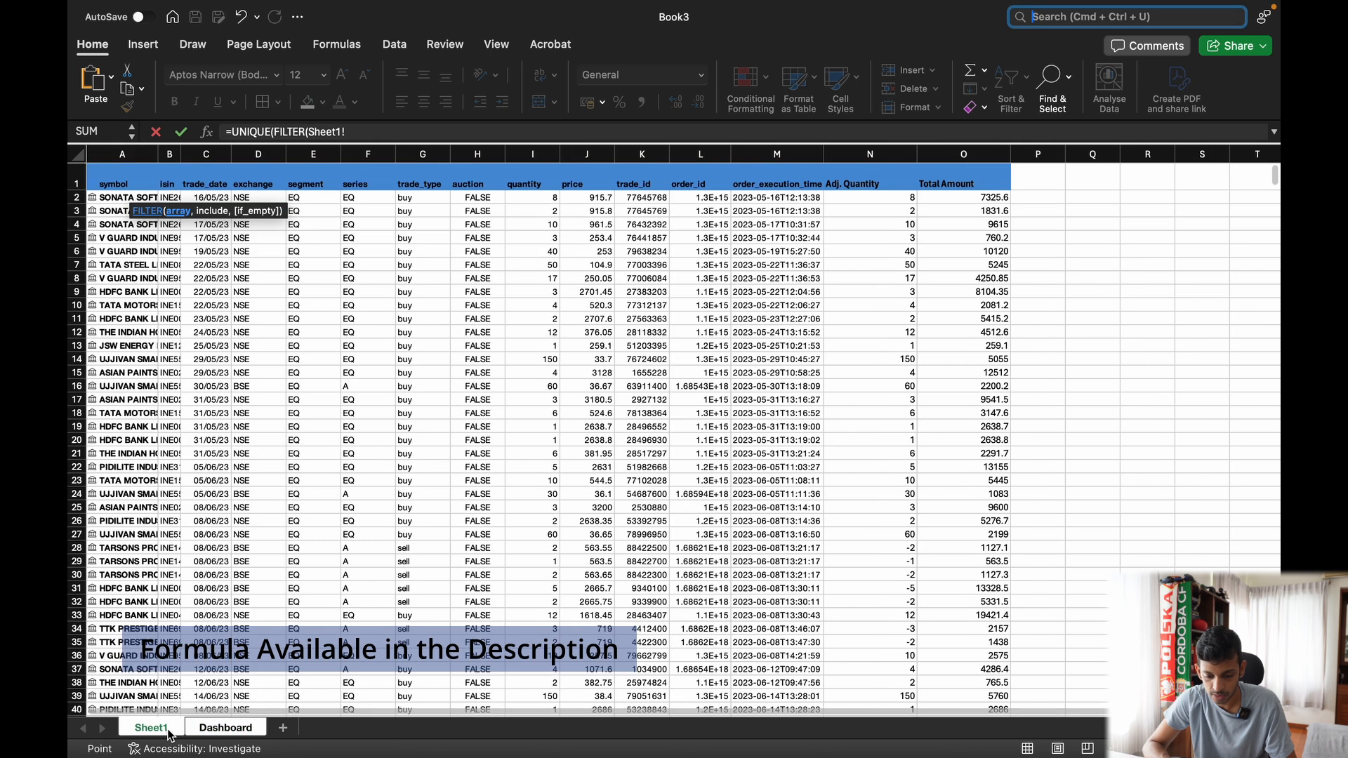
click(239, 734)
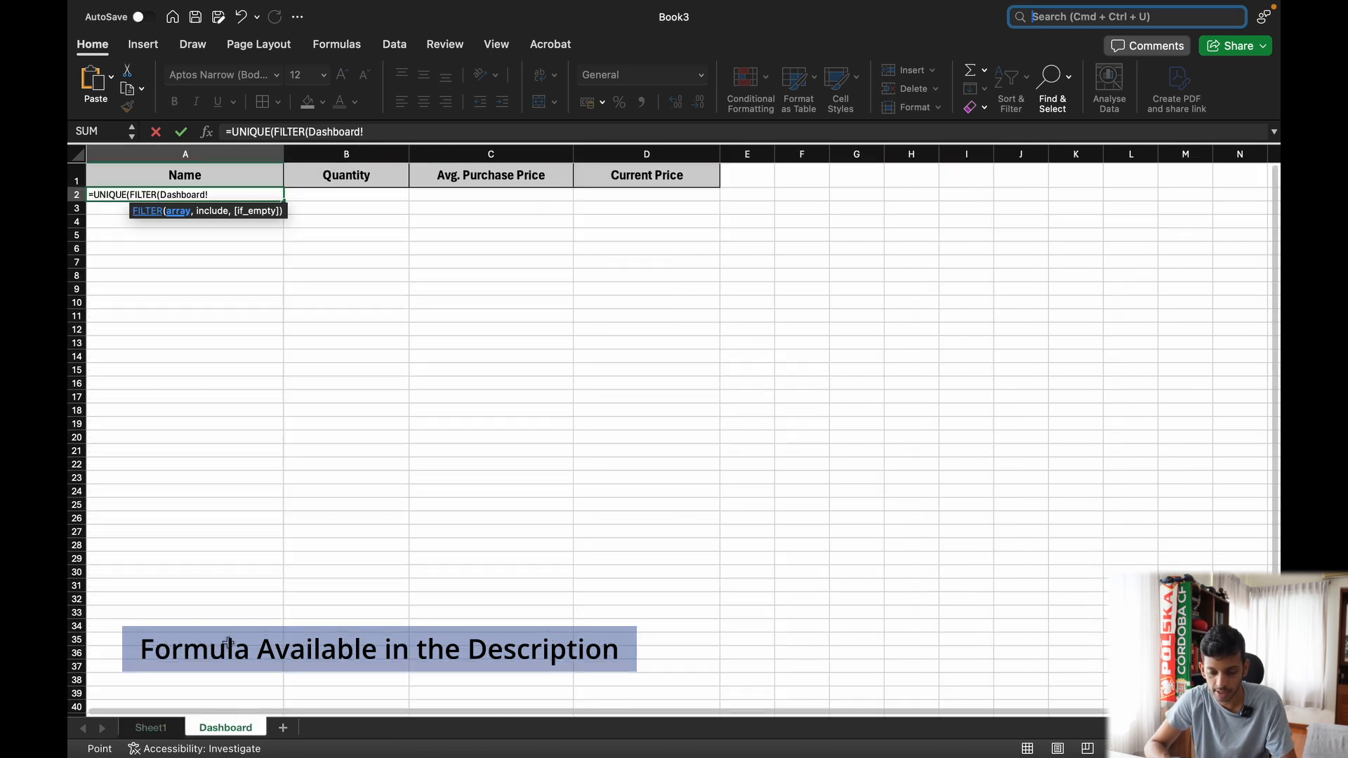
double_click(185, 195)
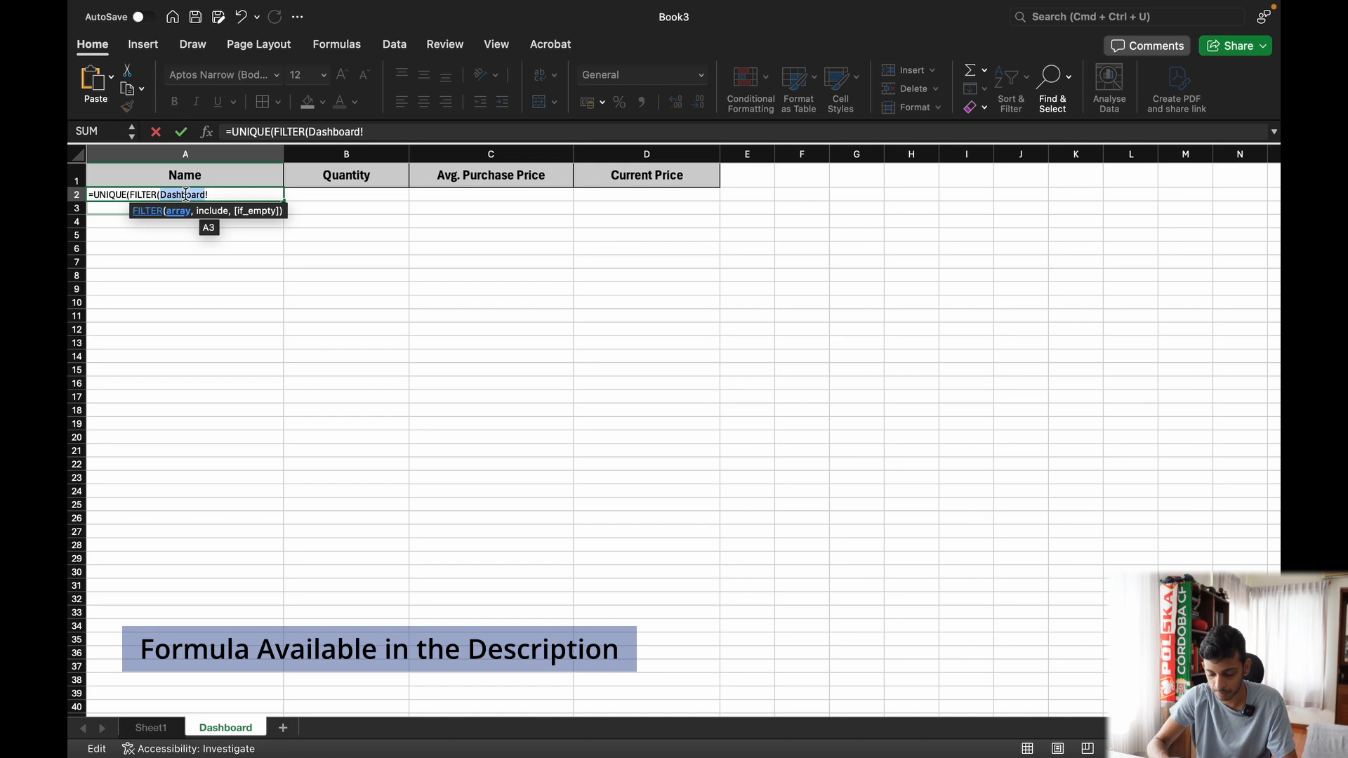
text(Sheet)
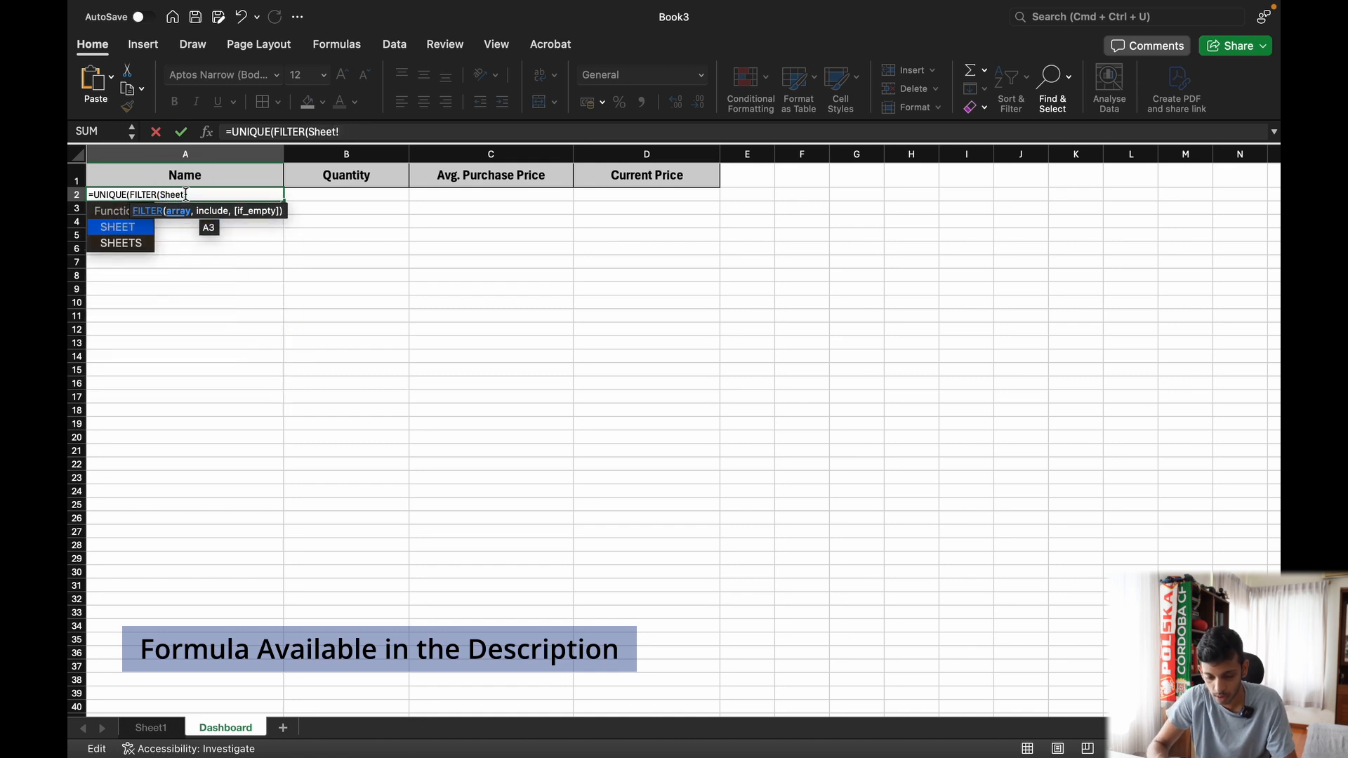
text(1!)
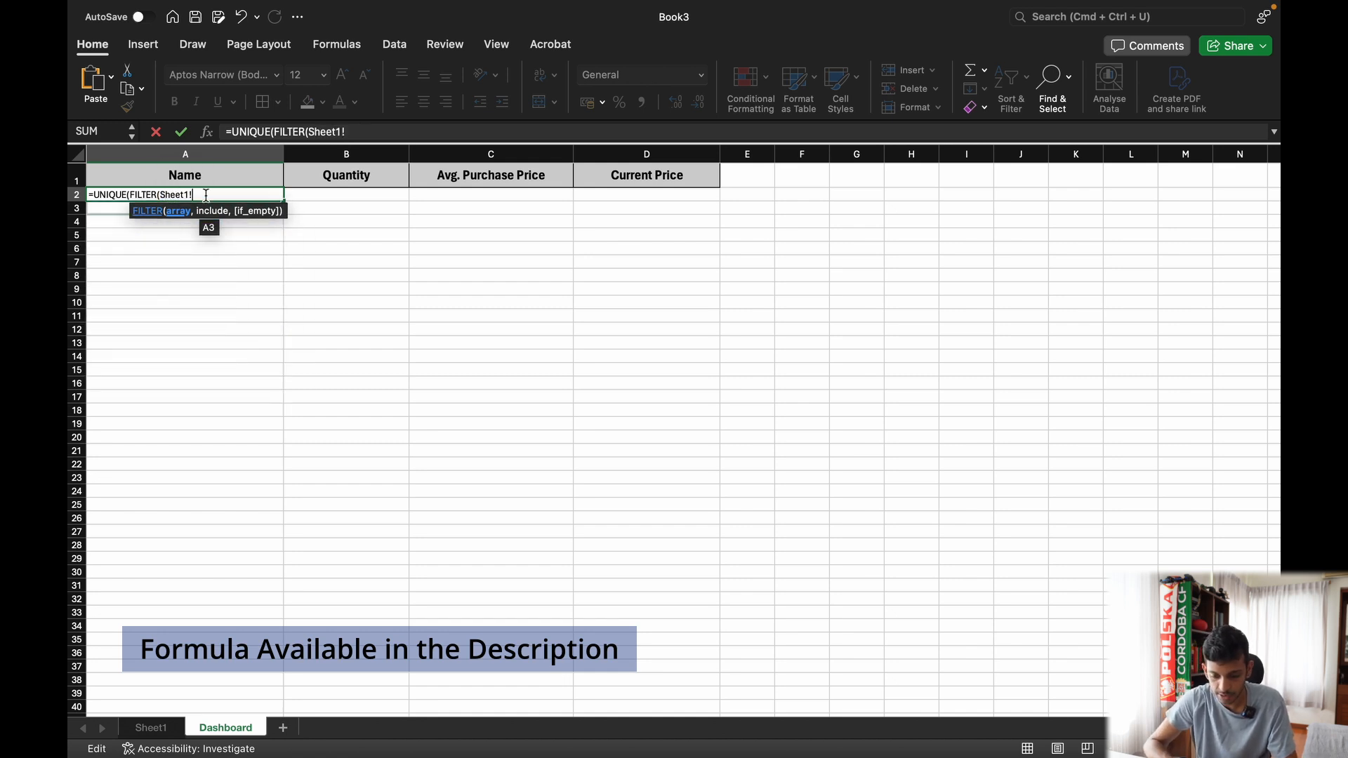
text(A2)
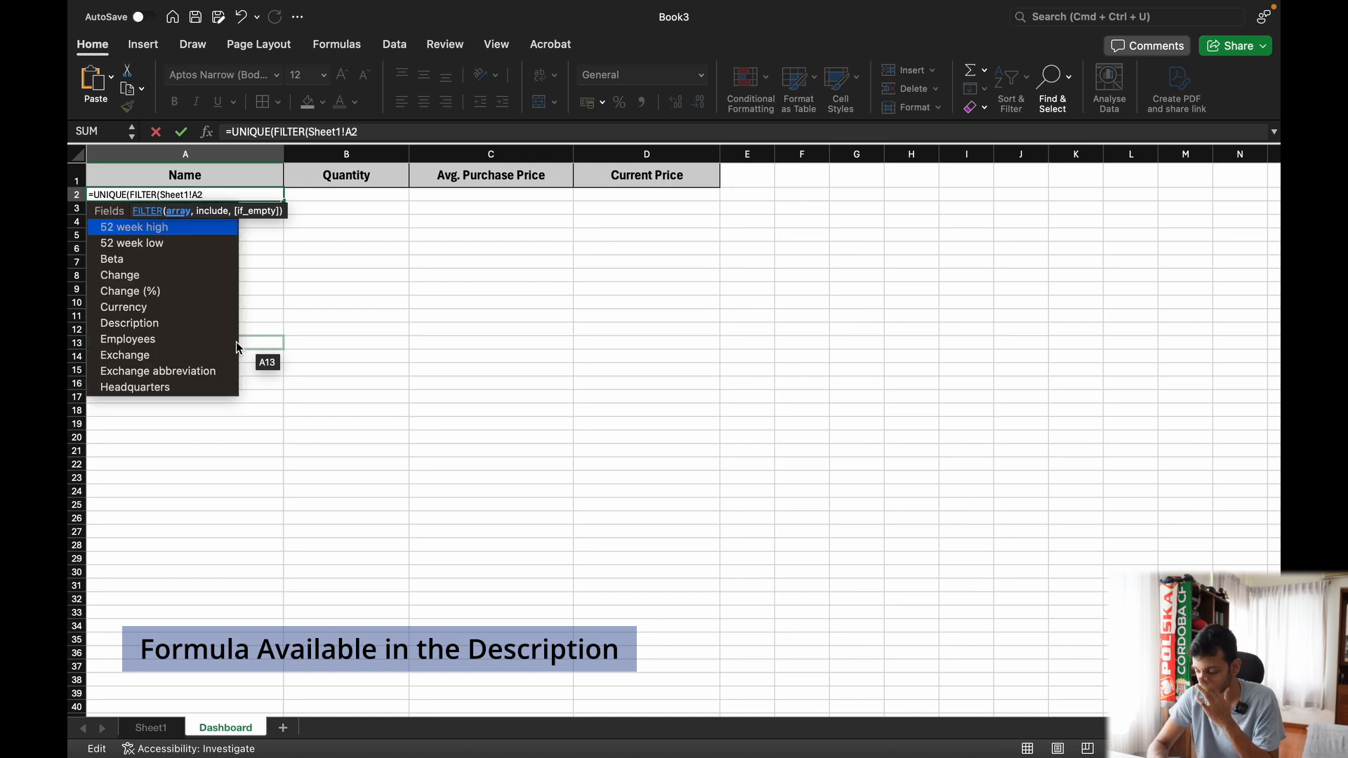
text(:s)
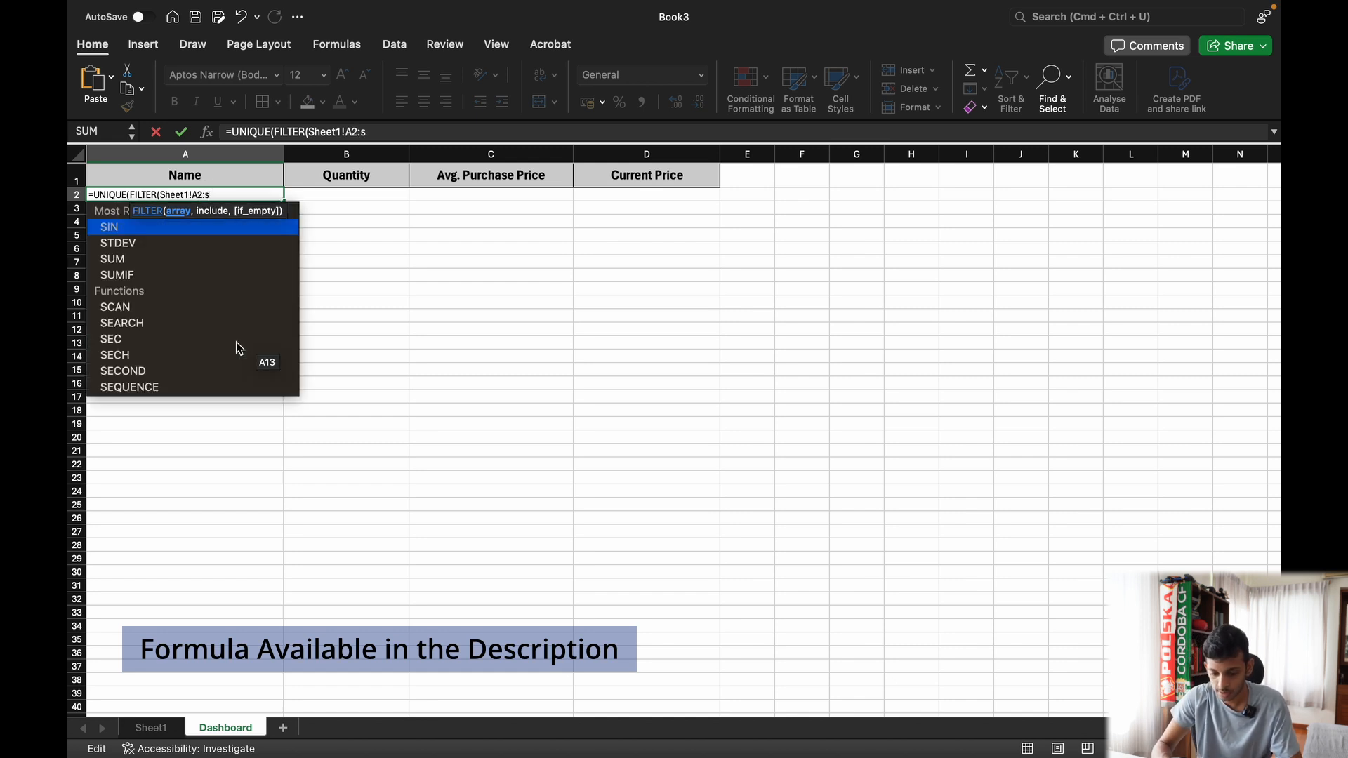
key(BackSpace)
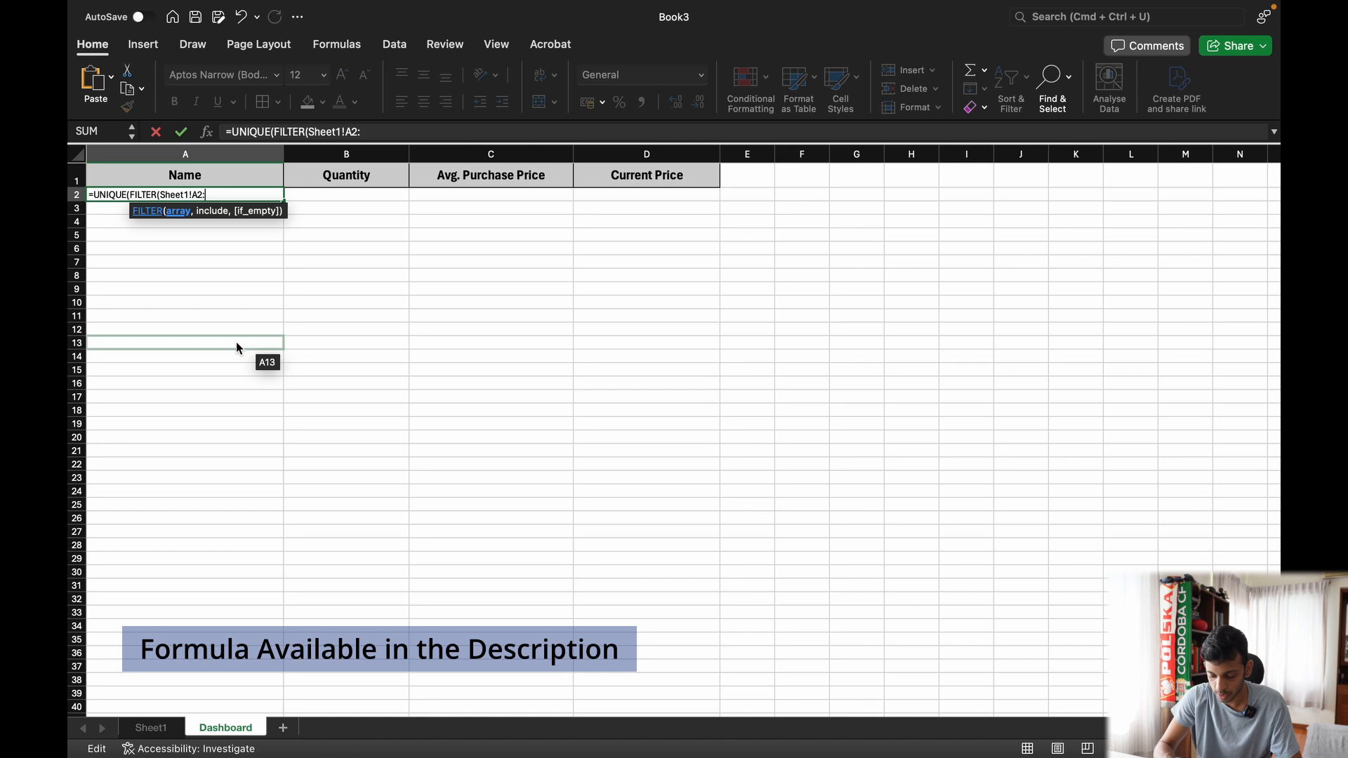
text(Sheet)
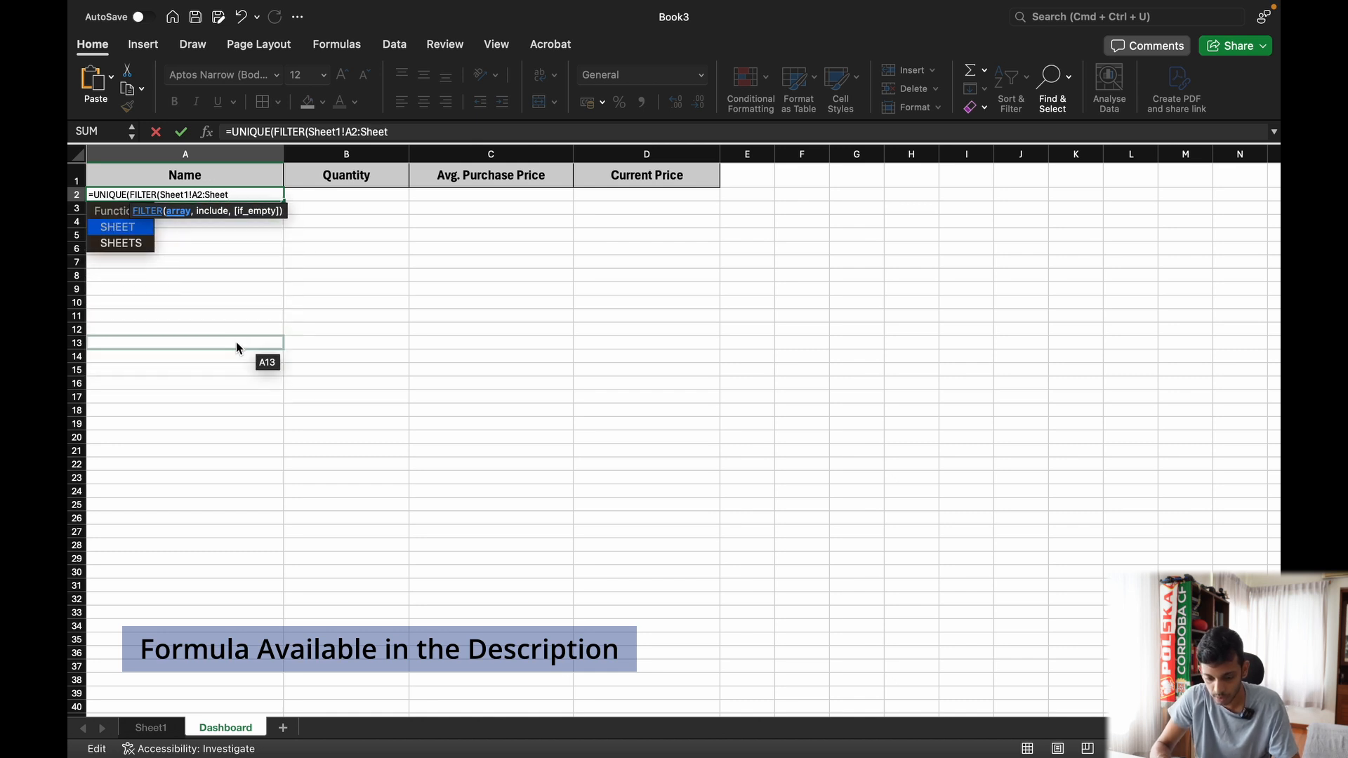
text(1!)
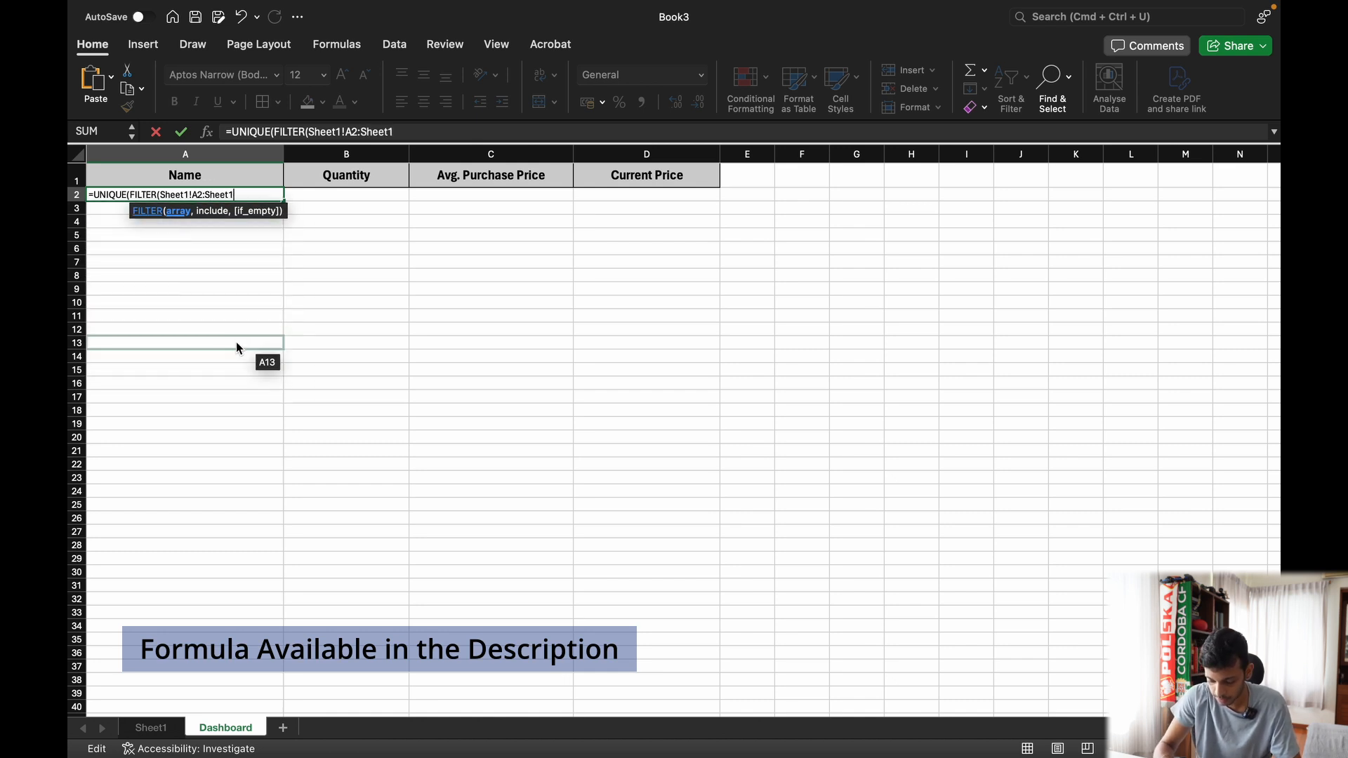
text(1000)
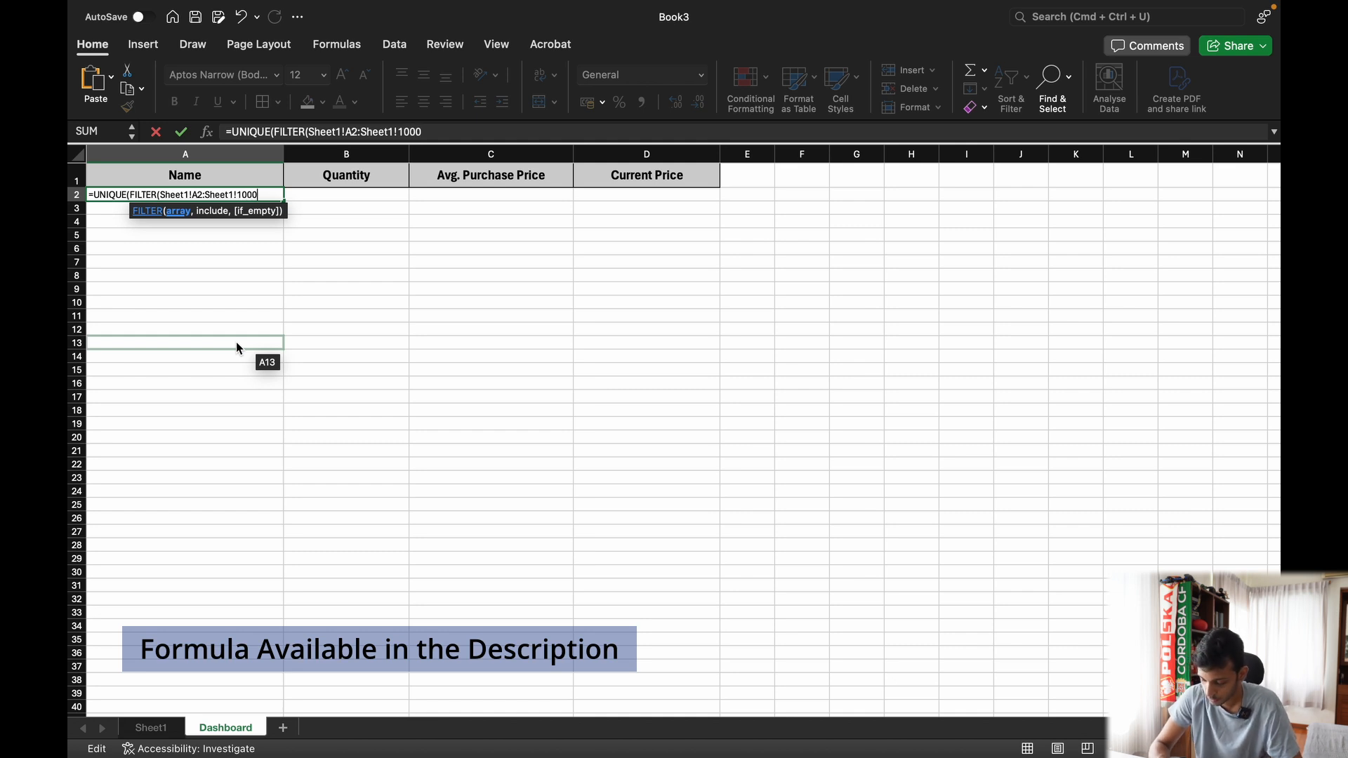
Step: Add SUMIF as the FILTER include argument, reusing Sheet1!A2:Sheet1!1000 for both its range and its criteria
text(,SUMIF)
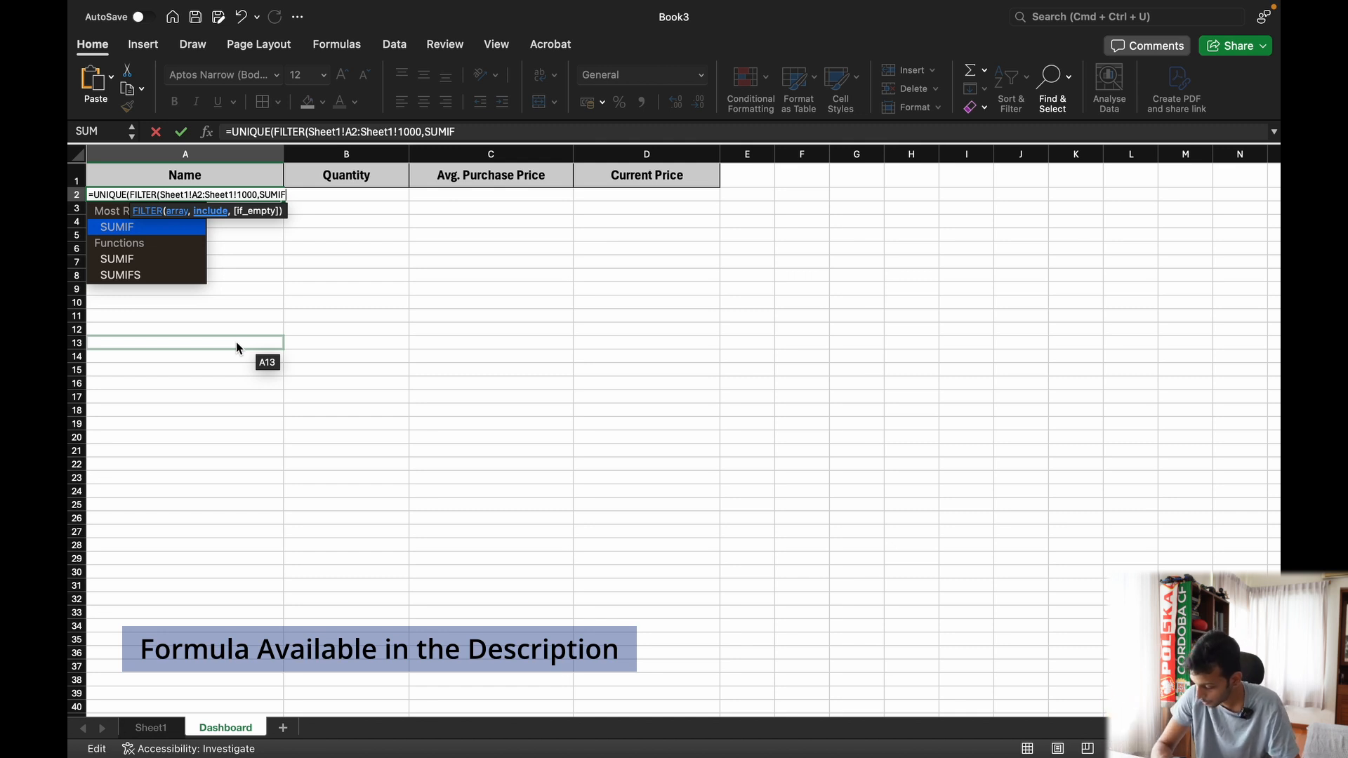
text(()
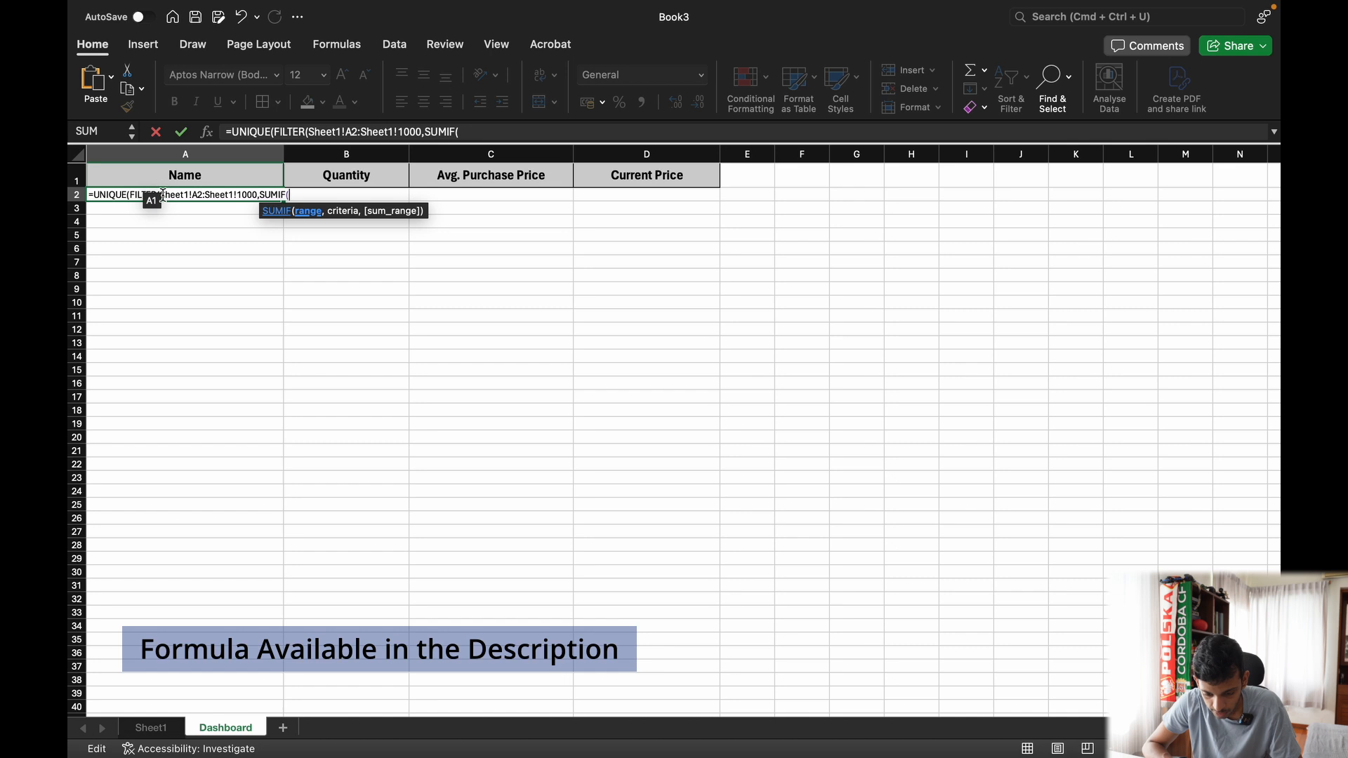
drag(162, 196, 256, 195)
key(super+c)
click(302, 196)
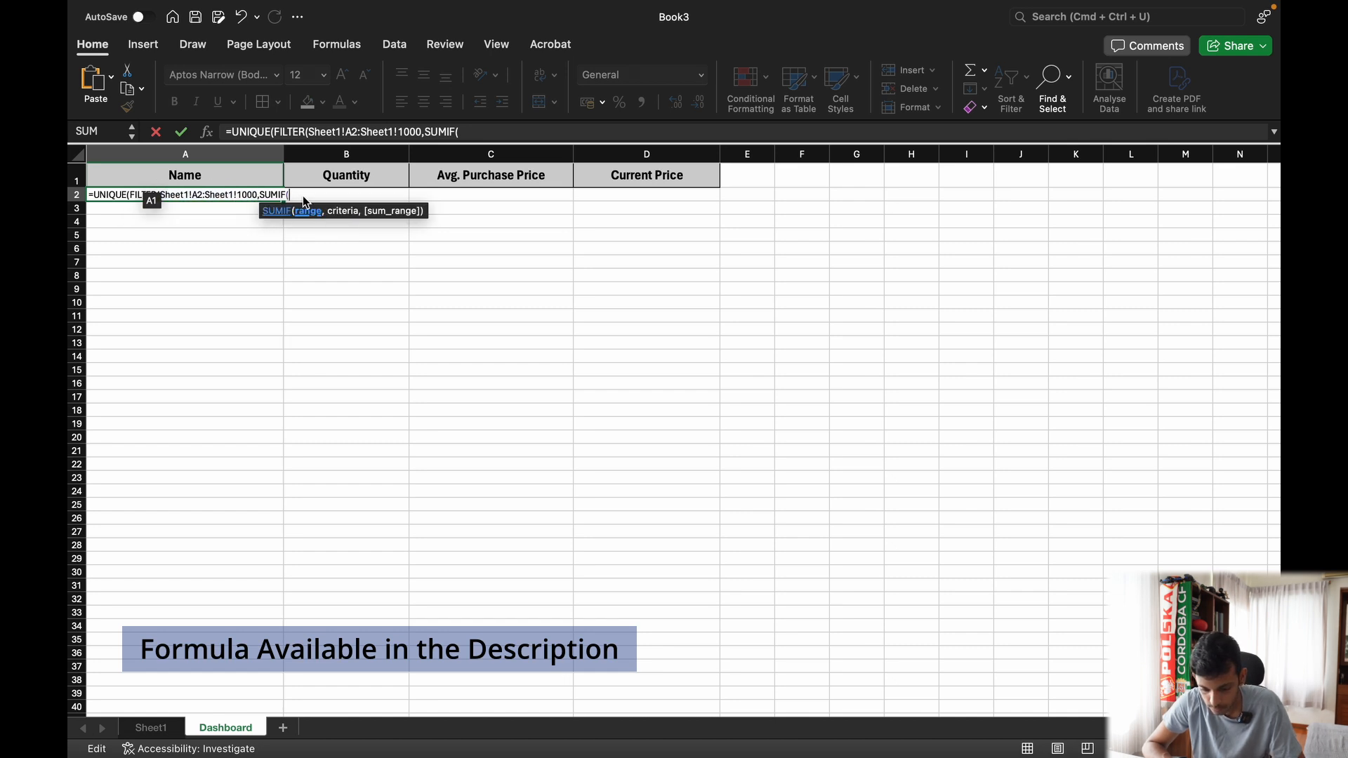
key(super+v)
text(,)
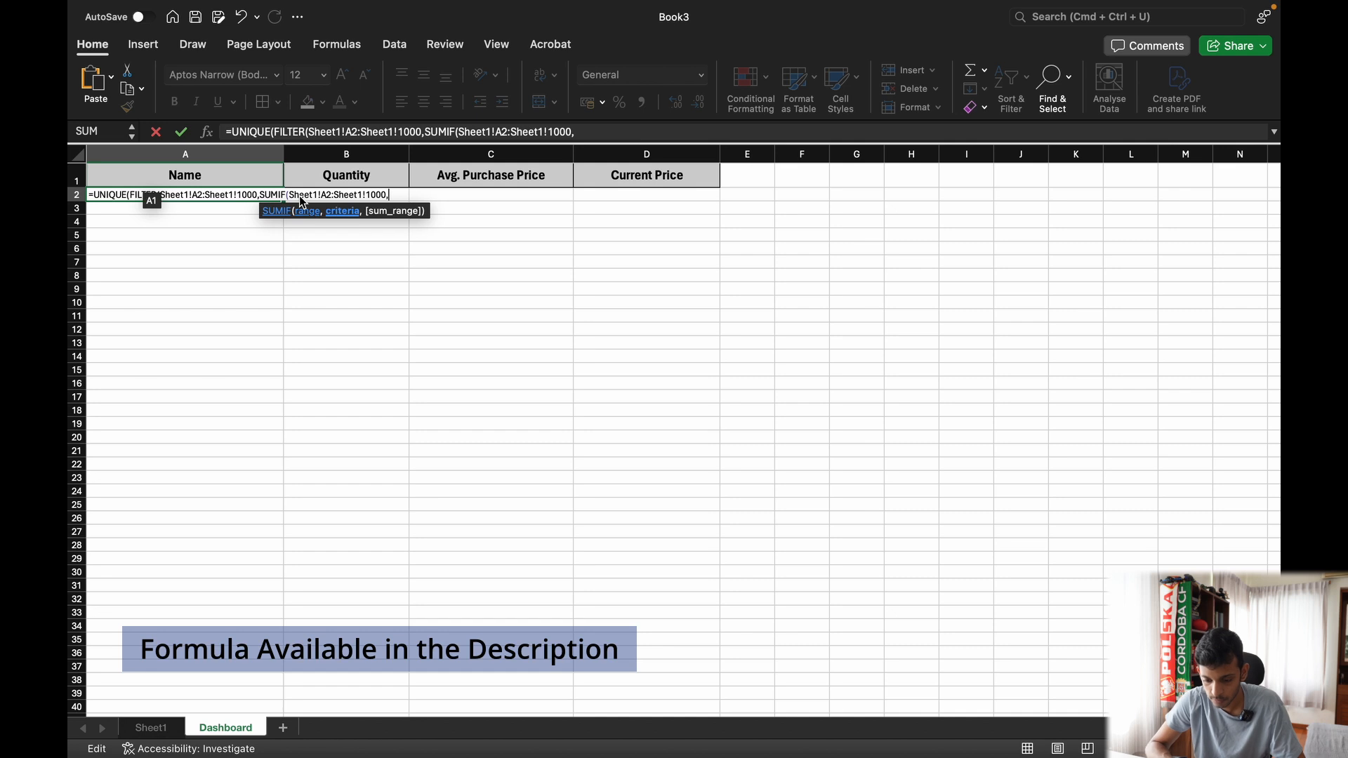
key(super+v)
text(,)
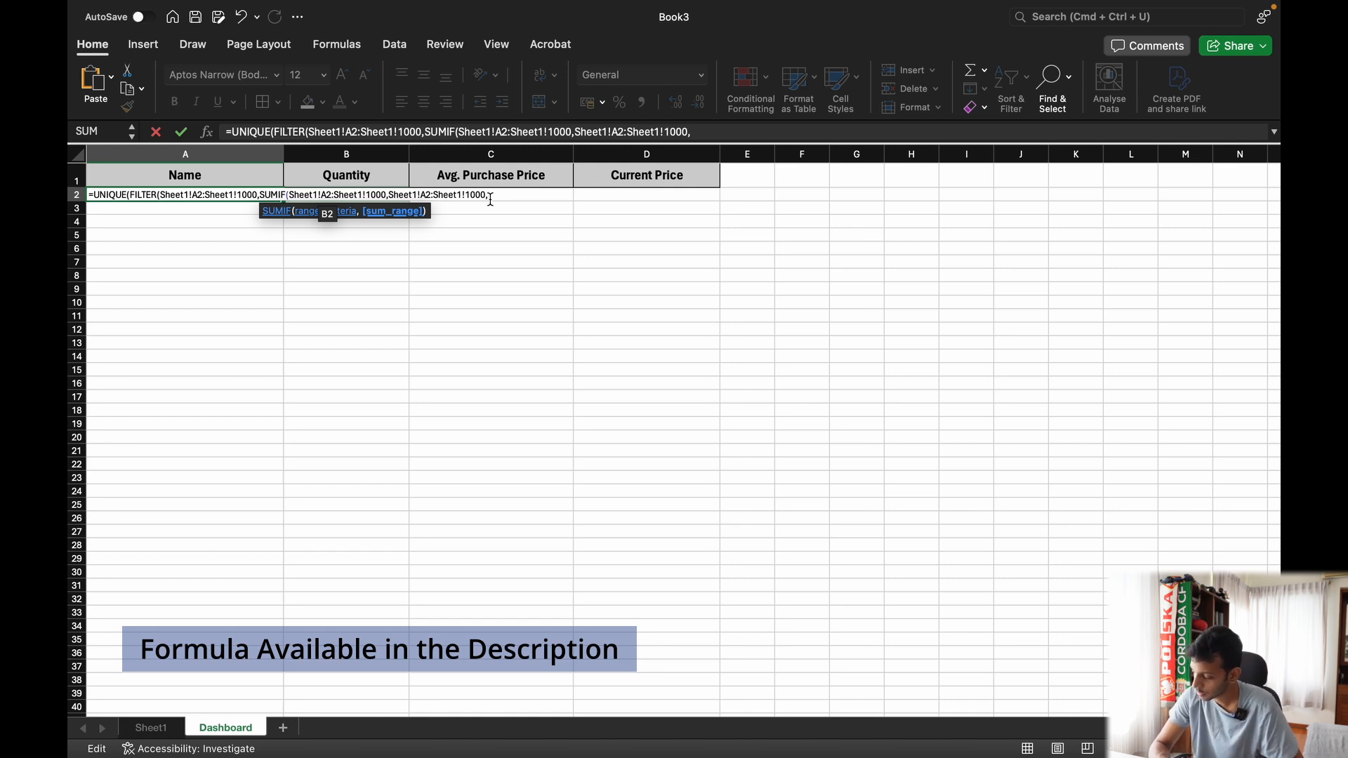
Step: Enter Sheet1!N2:Sheet1!N1000 as the SUMIF sum range, pointing to the Adj. Quantity column
text(sh)
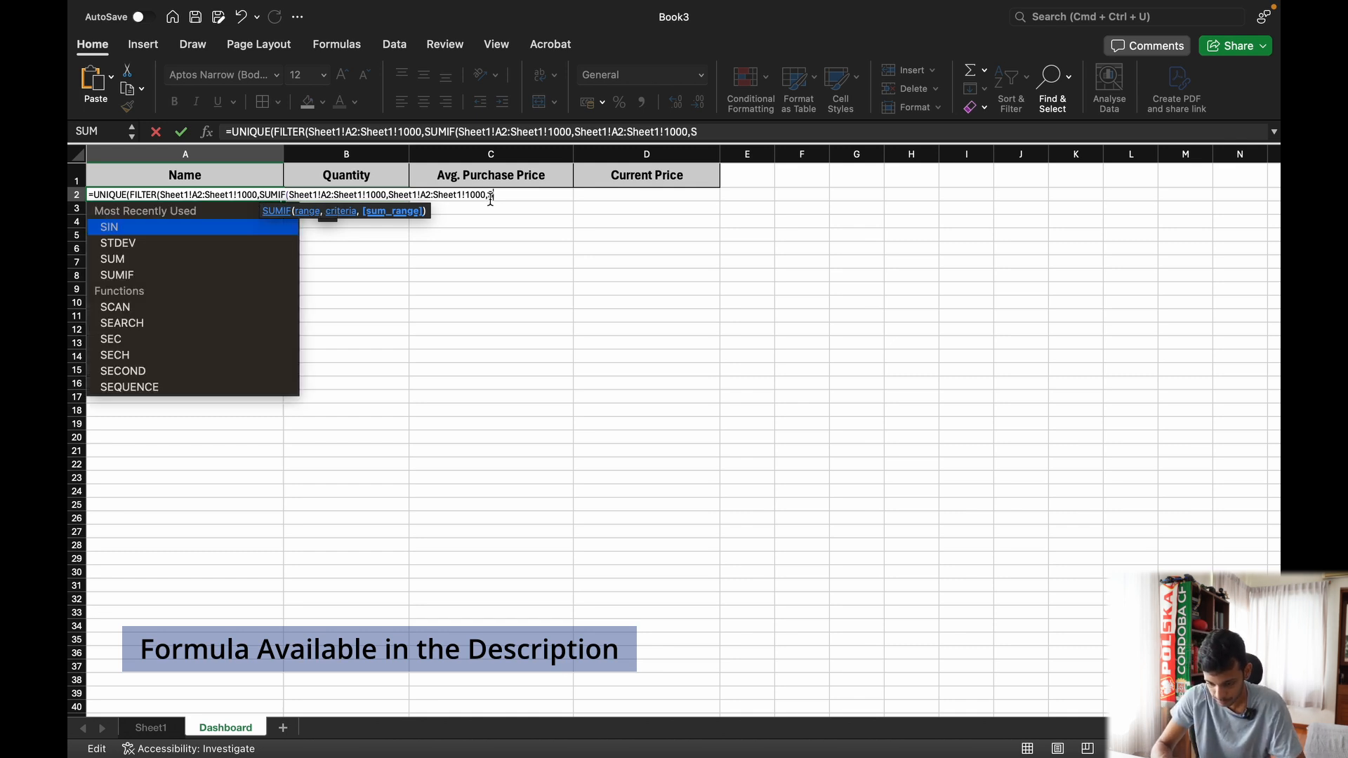
key(BackSpace)
key(BackSpace)
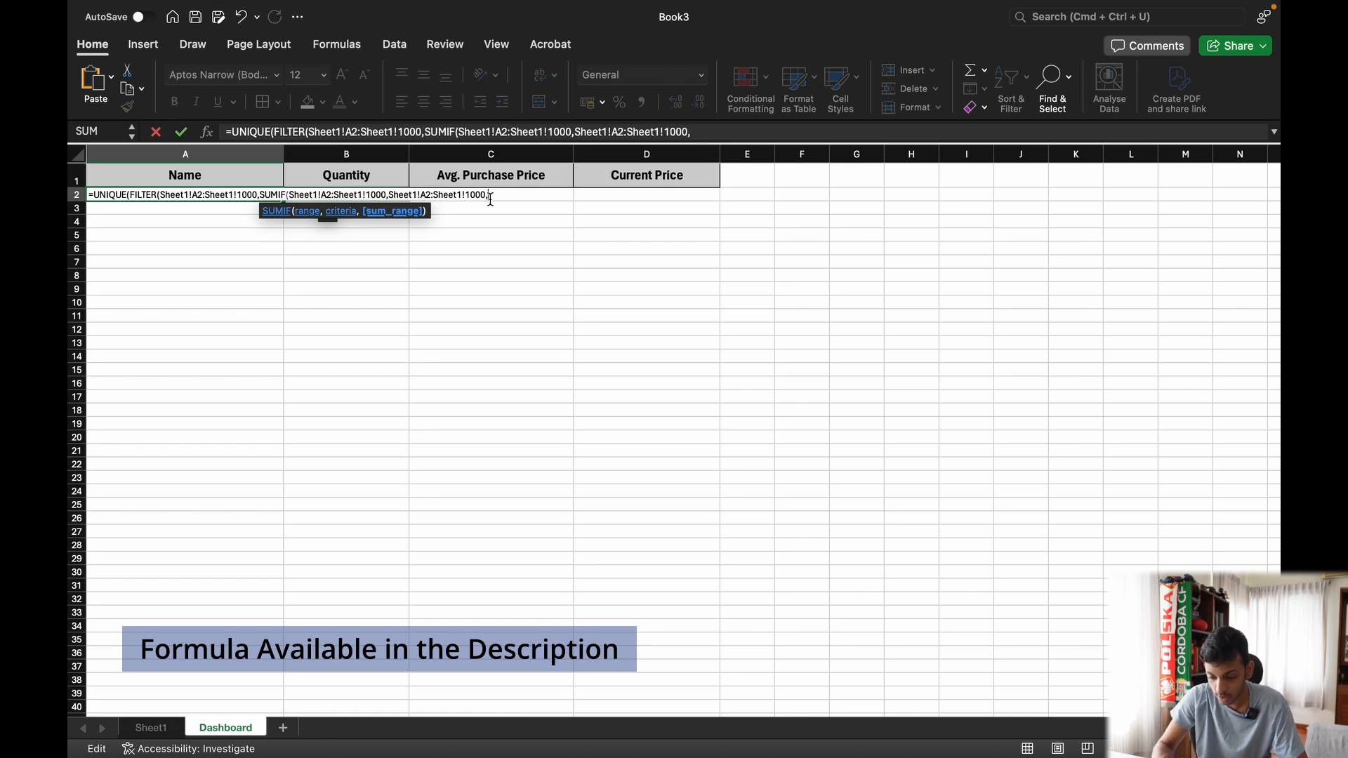
text(Sheet)
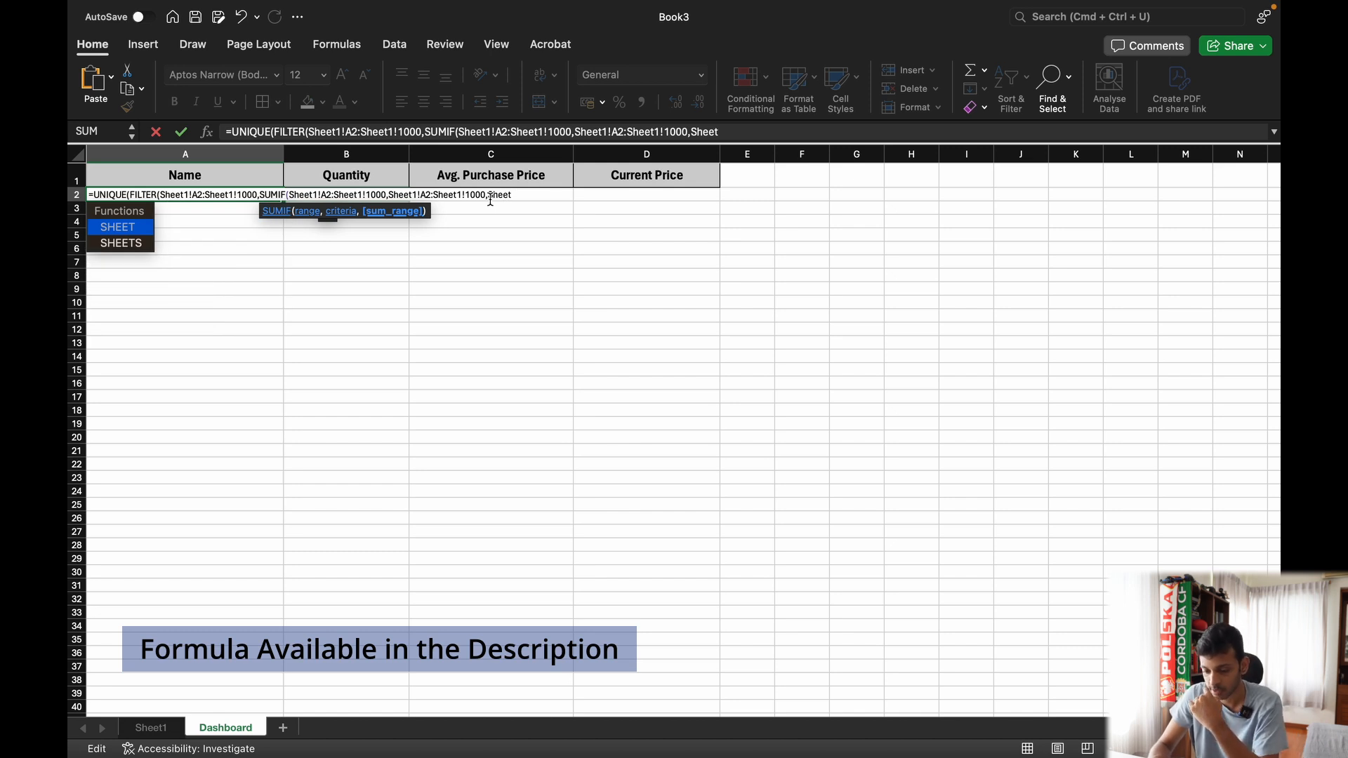
text(t1!A2:Sheet1!1000)
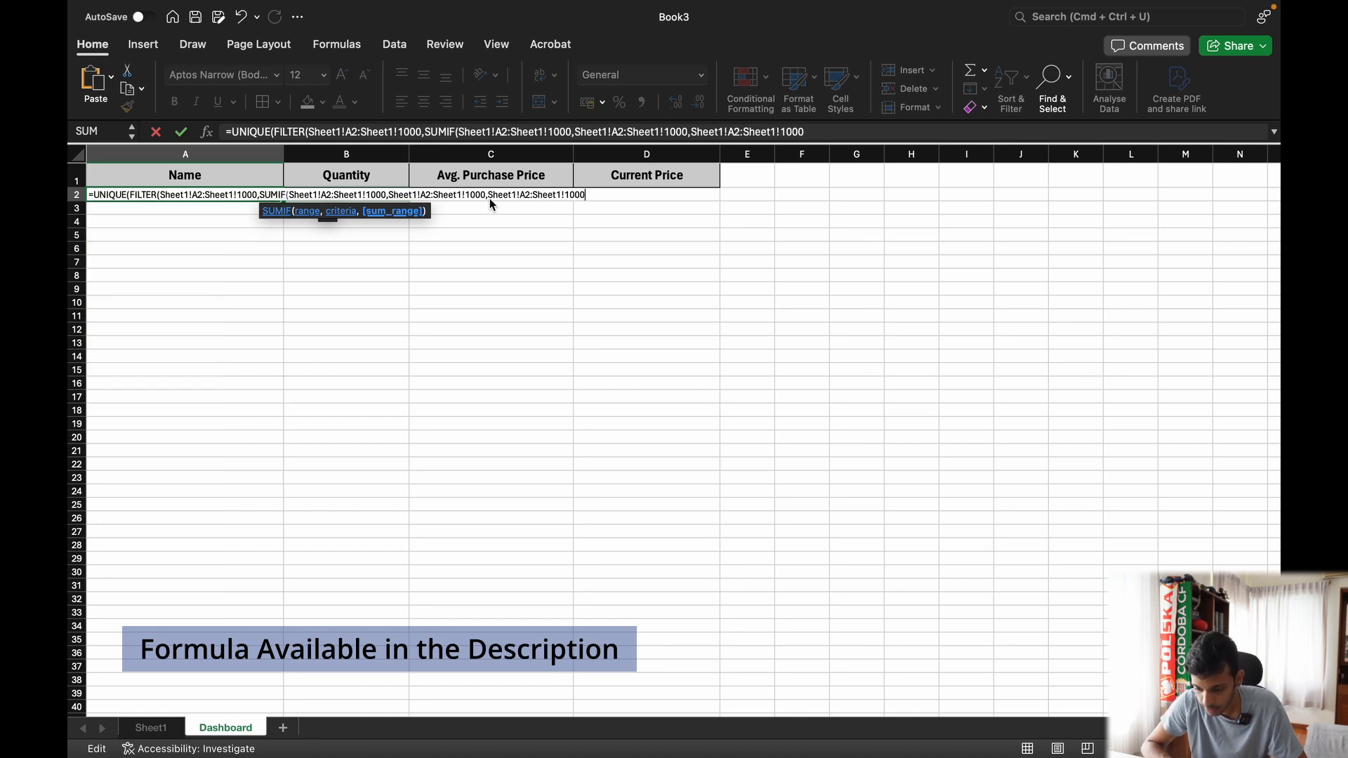
click(735, 131)
key(BackSpace)
text(N)
click(784, 126)
text(N)
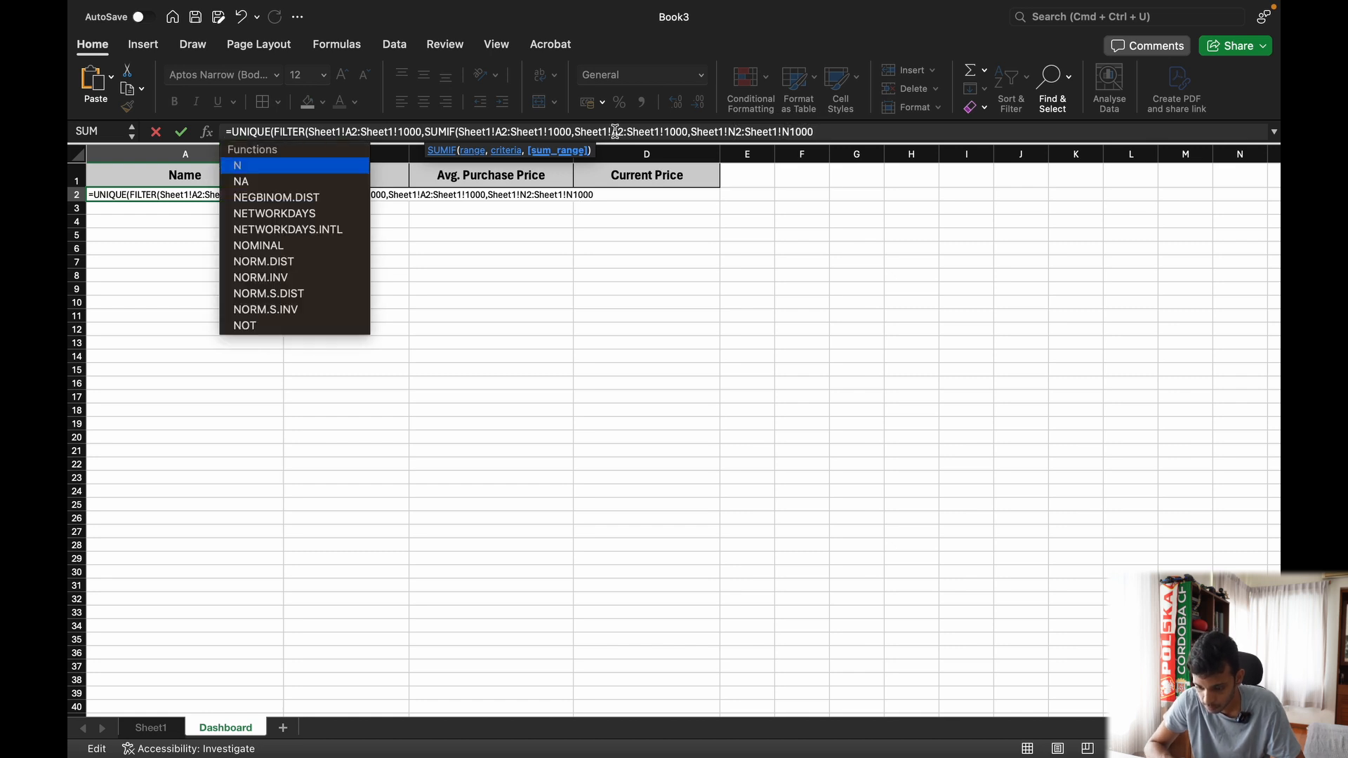
Step: Correct the end reference of the SUMIF criteria, SUMIF range and FILTER array to Sheet1!A1000
click(666, 132)
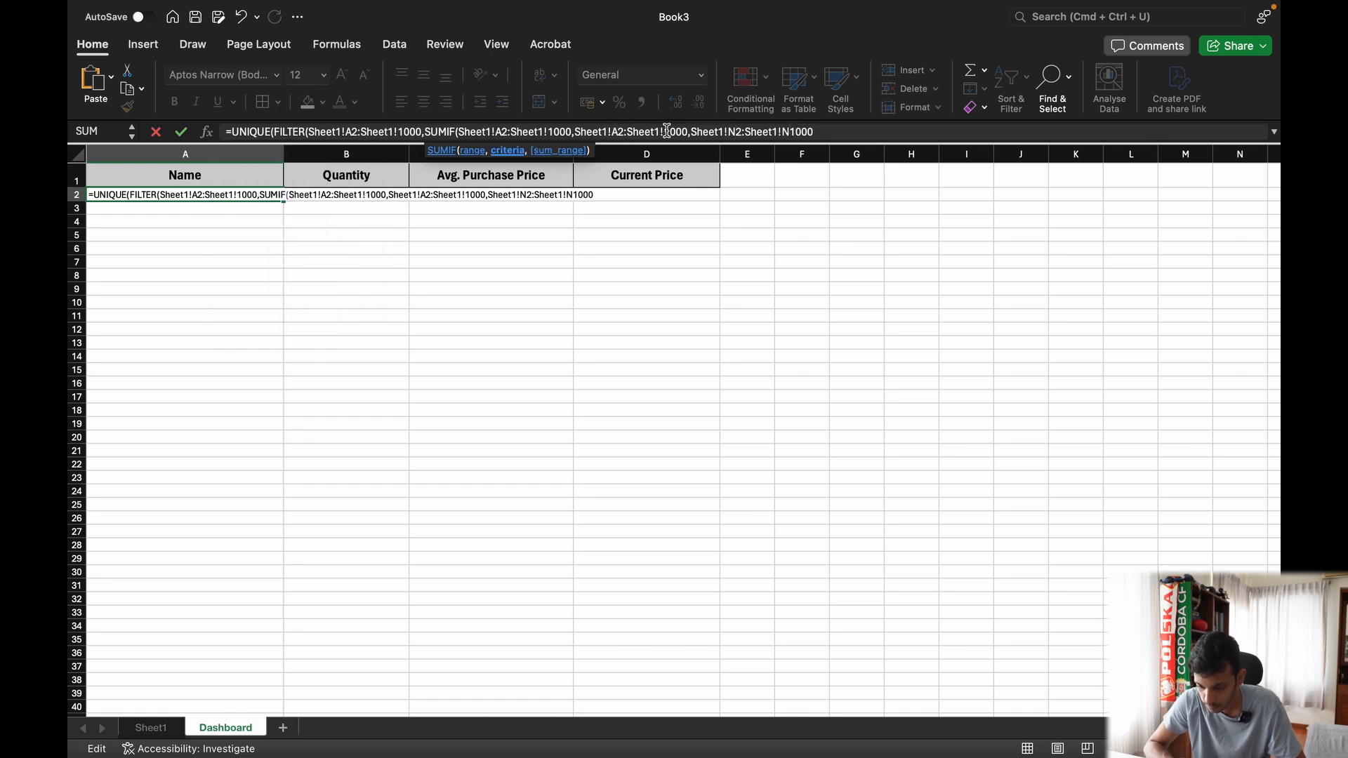
text(A)
click(550, 131)
text(A)
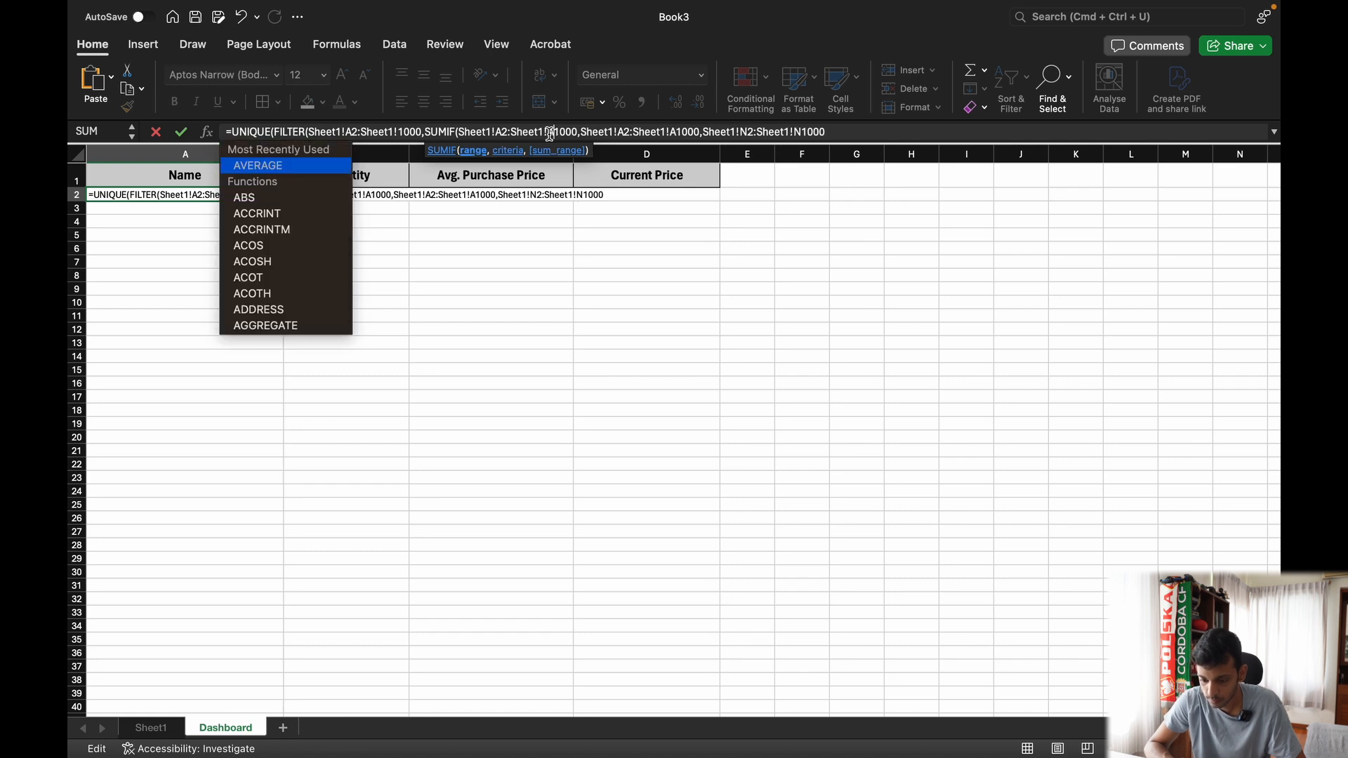
click(395, 131)
text(A)
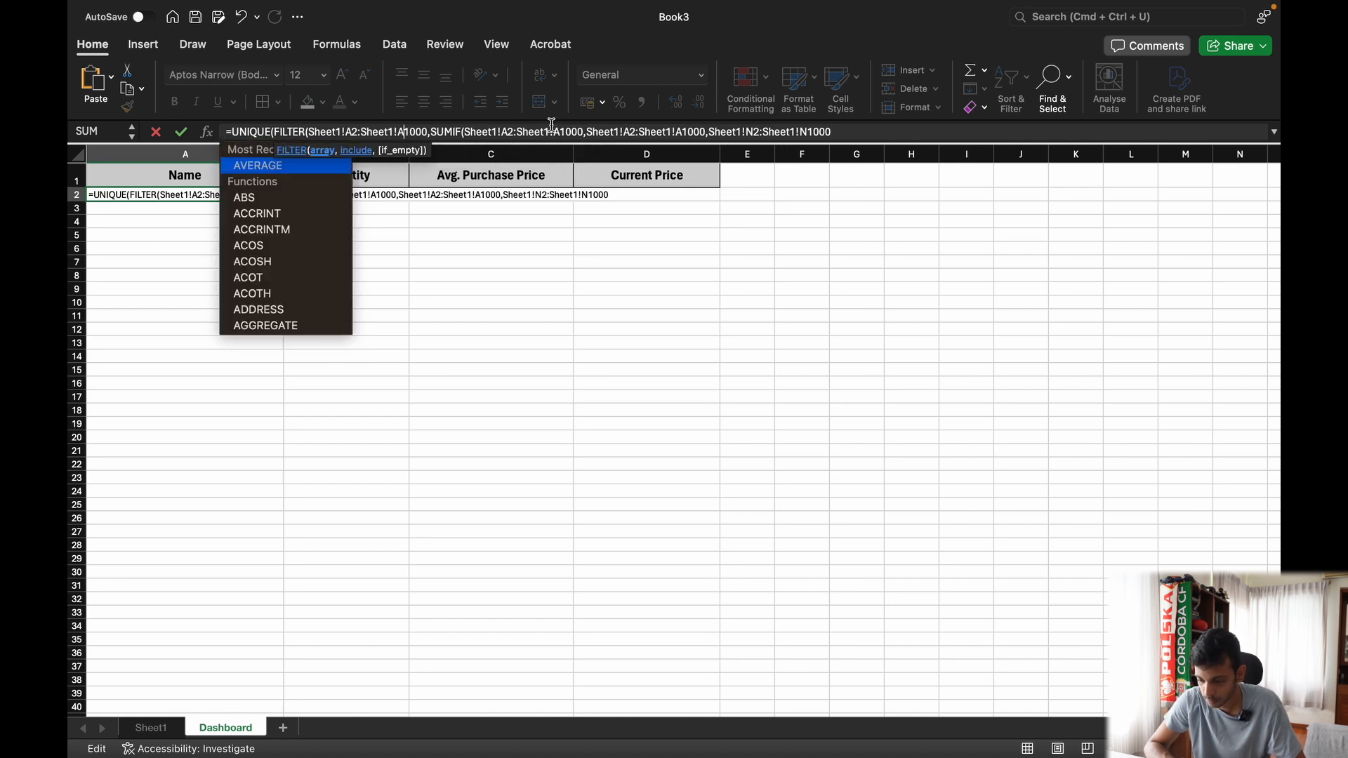
Step: Close the SUMIF, add the condition >0, close the FILTER and UNIQUE functions, and commit the formula in A2
click(836, 131)
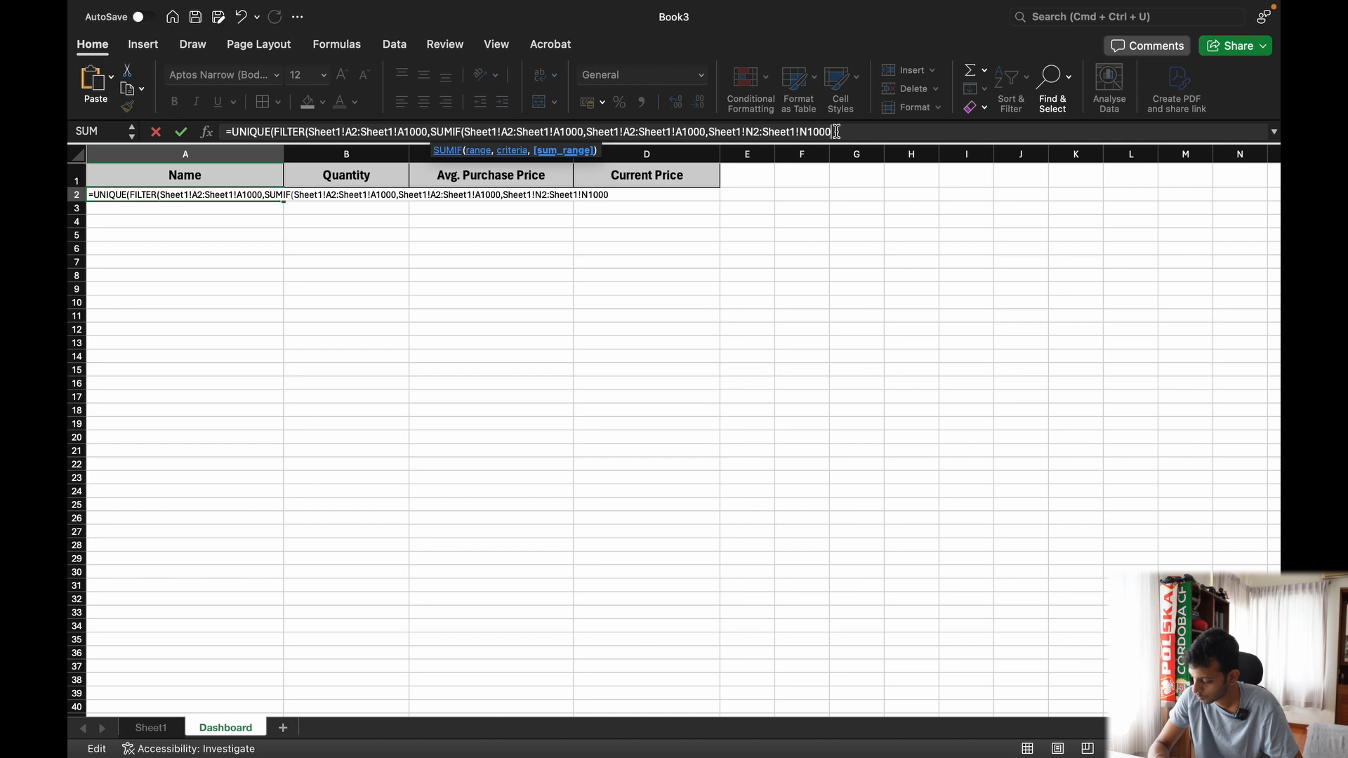
text())
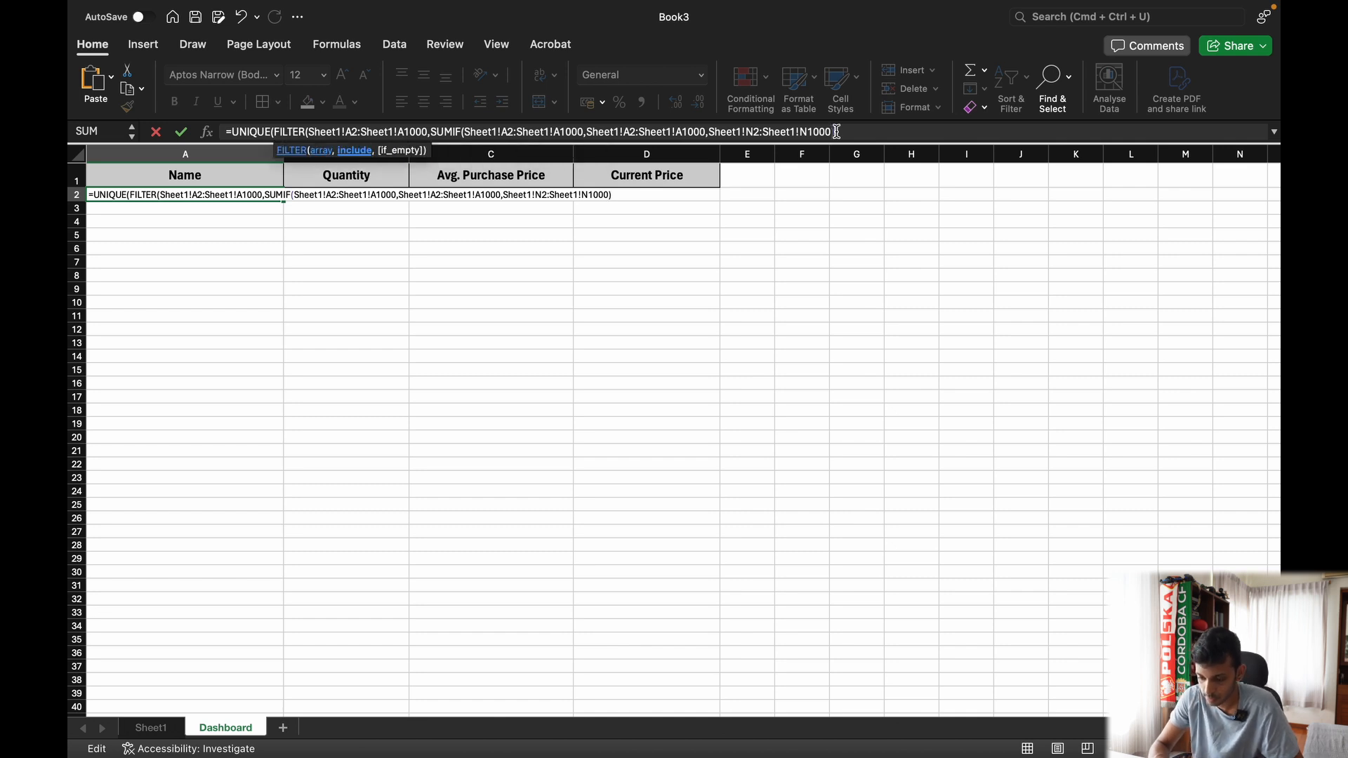
text(>0)
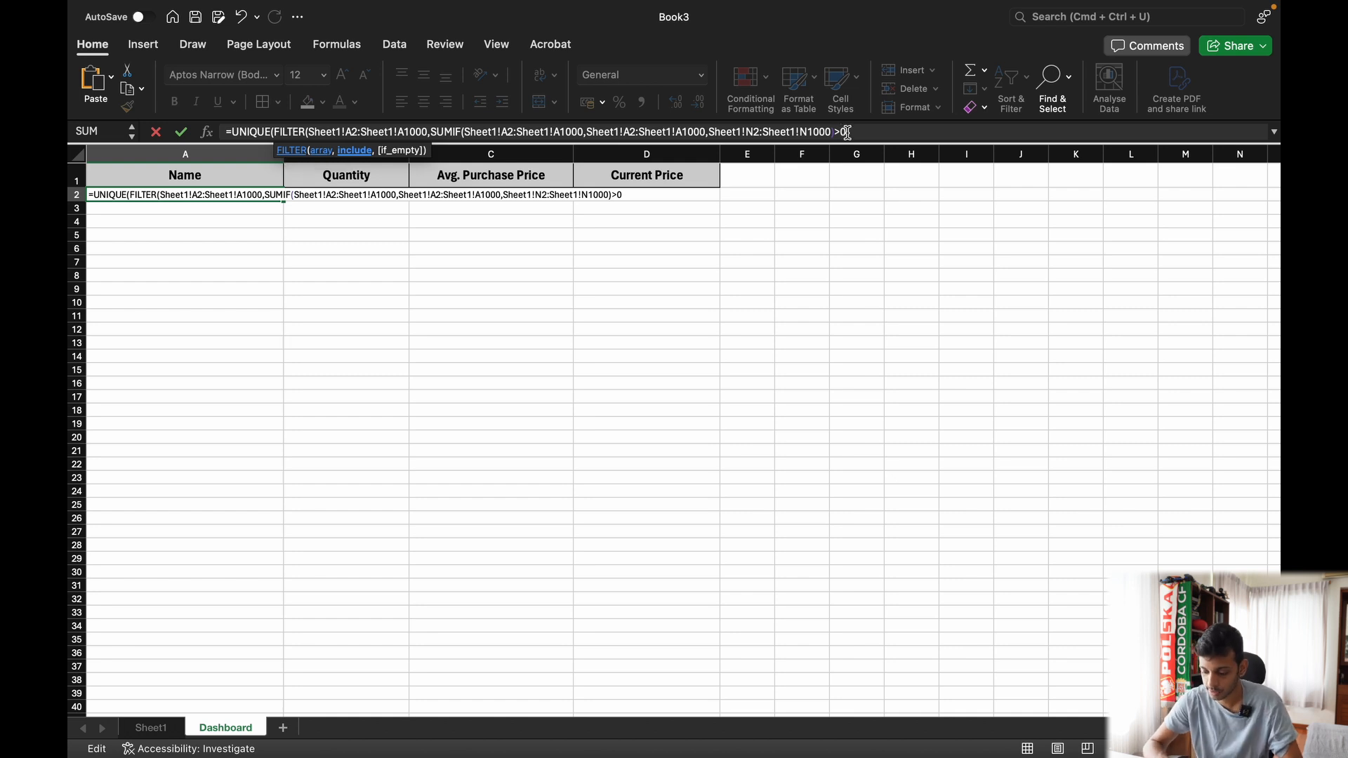
text()))
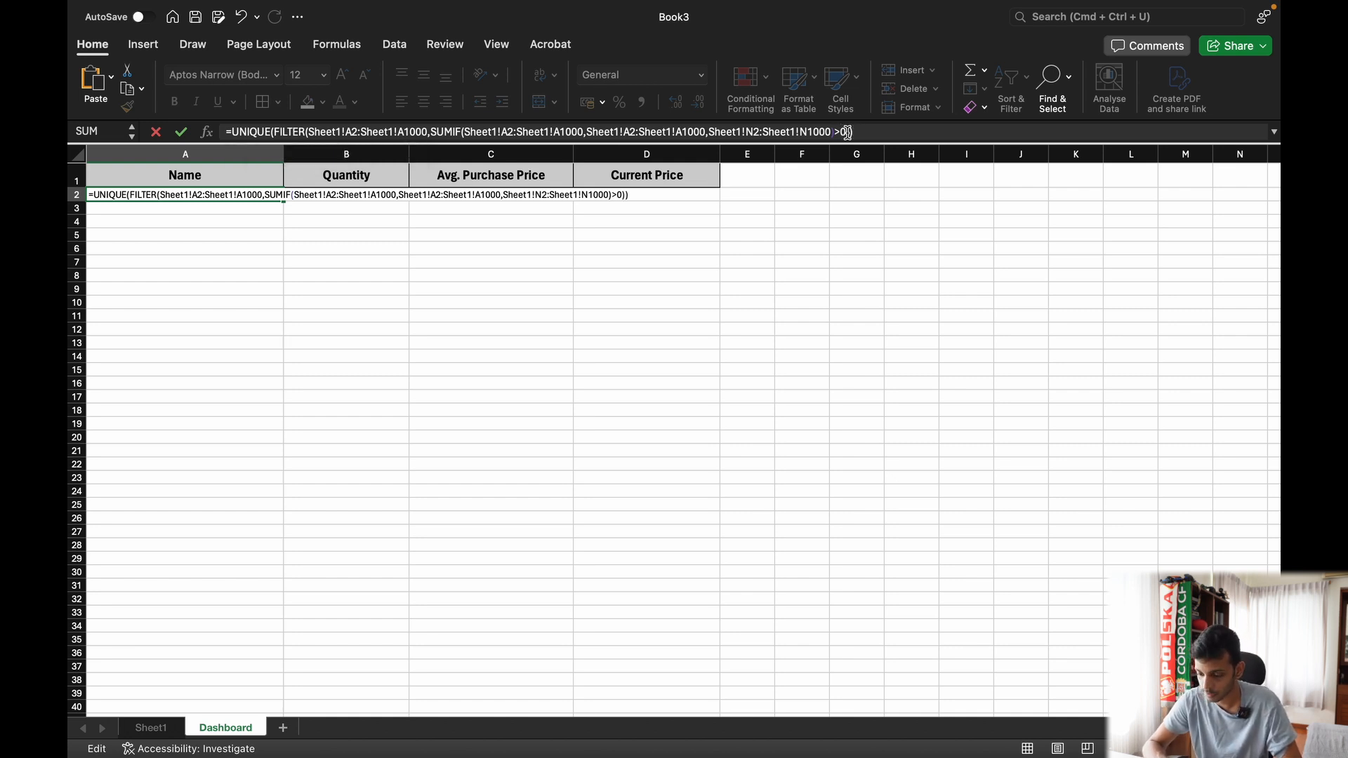
key(Return)
click(216, 448)
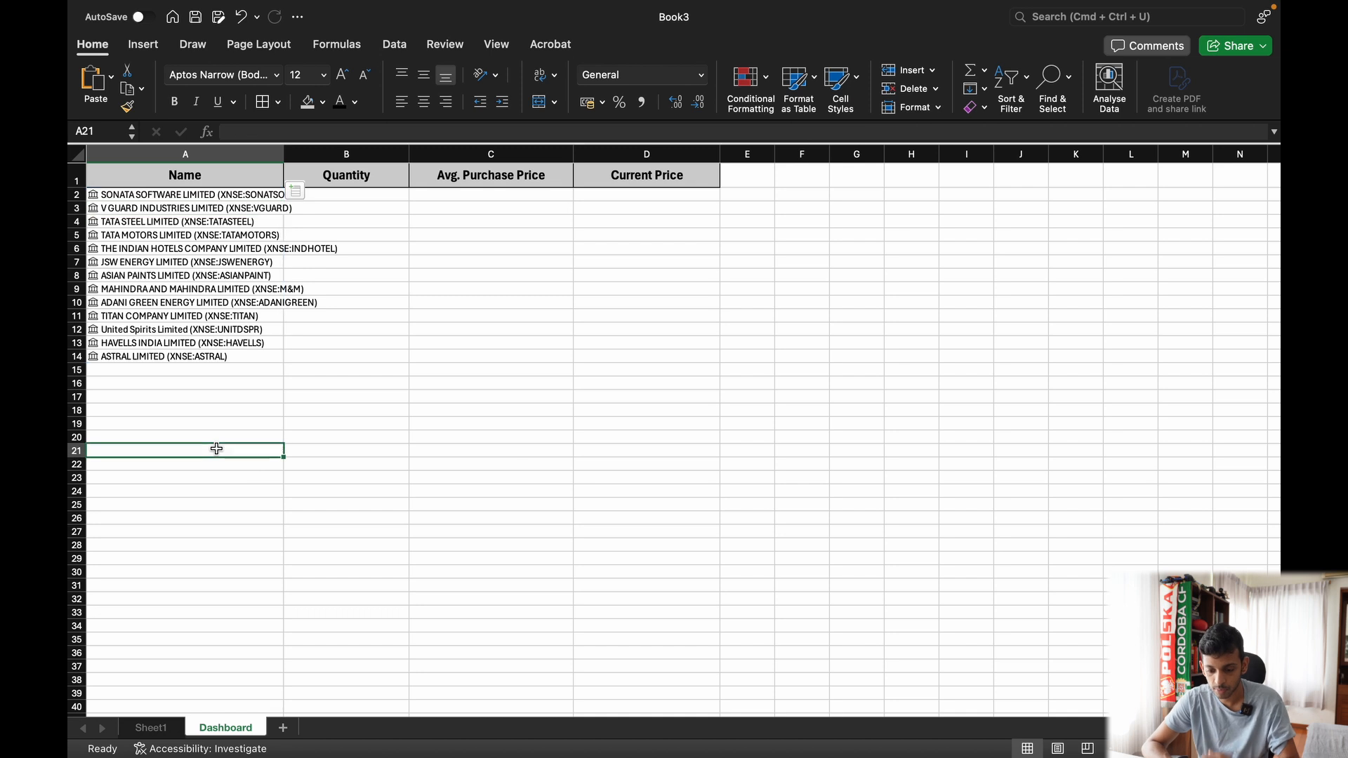
Step: Widen the Dashboard's Name column to fit the longest company name, with a little extra room
double_click(284, 148)
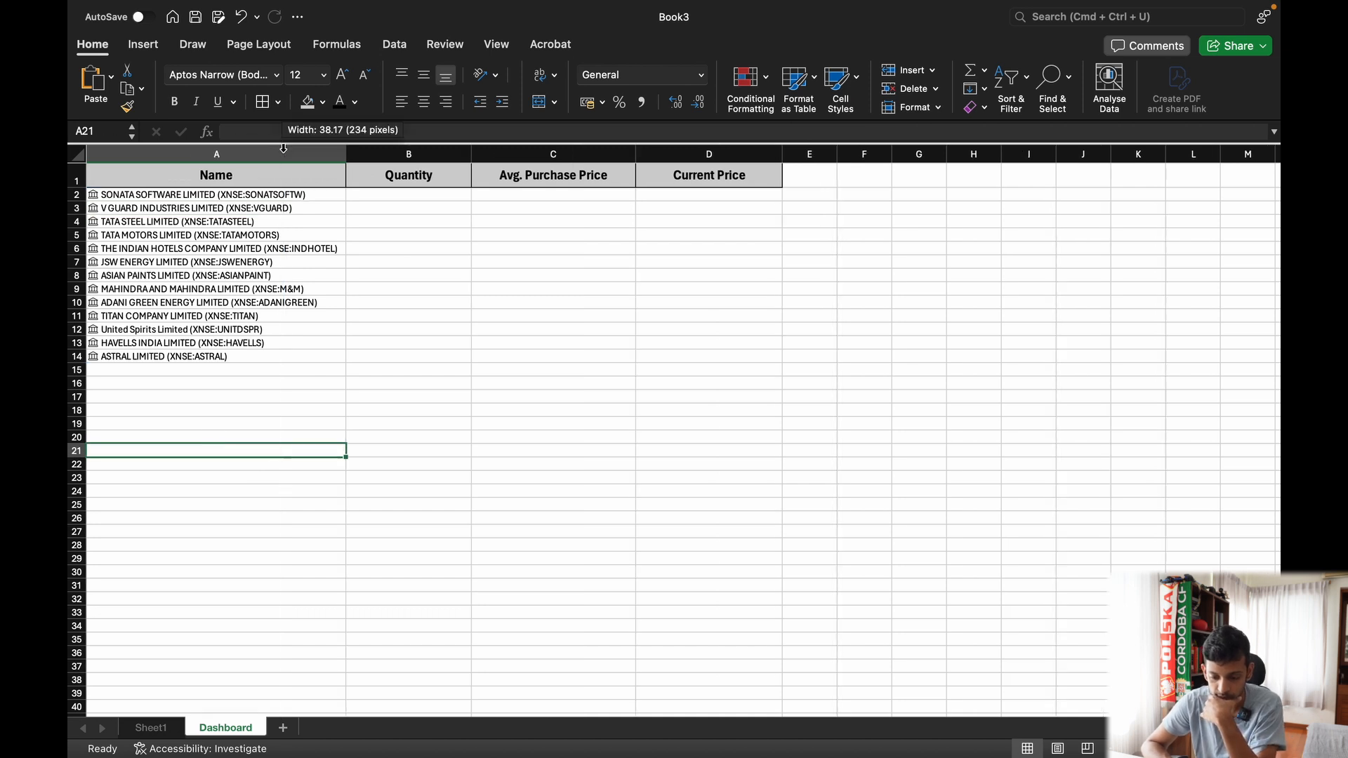
scroll(321, 402, down, 1)
scroll(321, 402, up, 1)
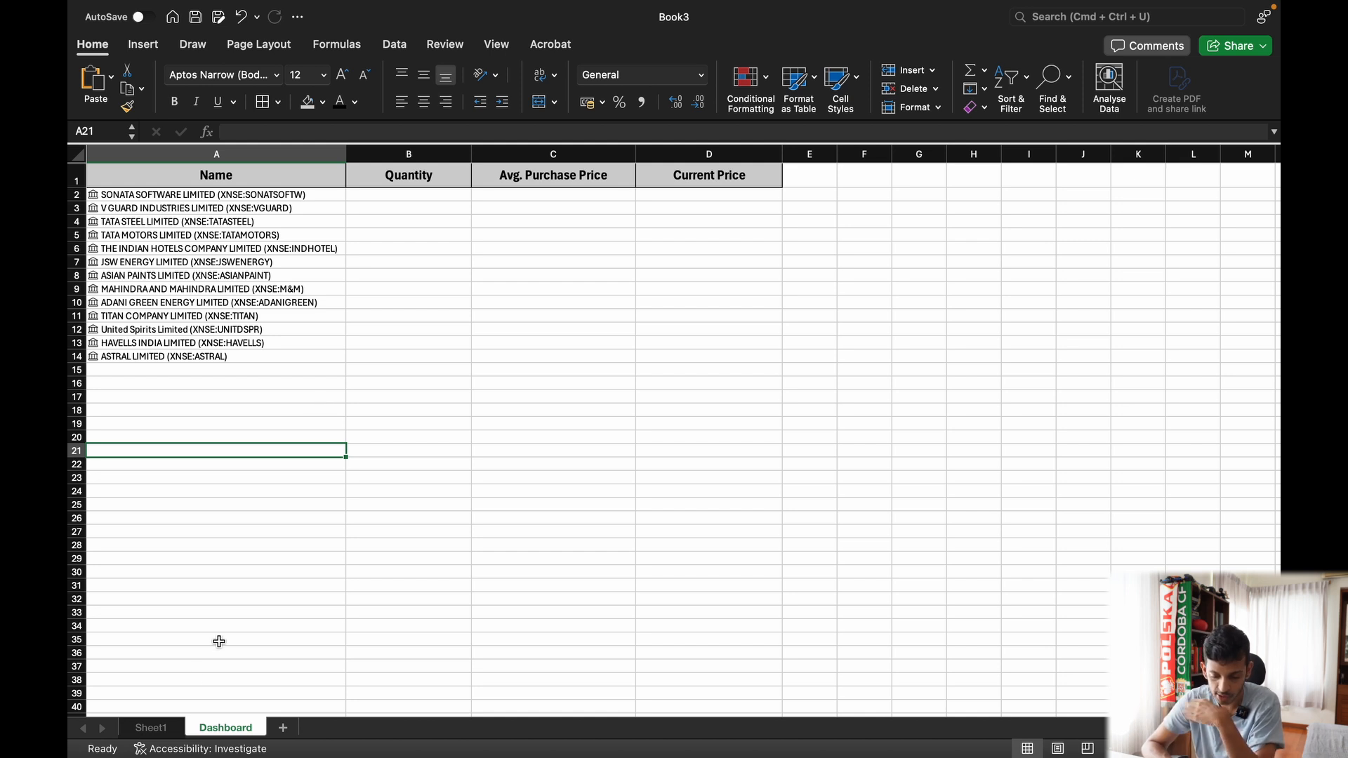
scroll(276, 473, up, 1)
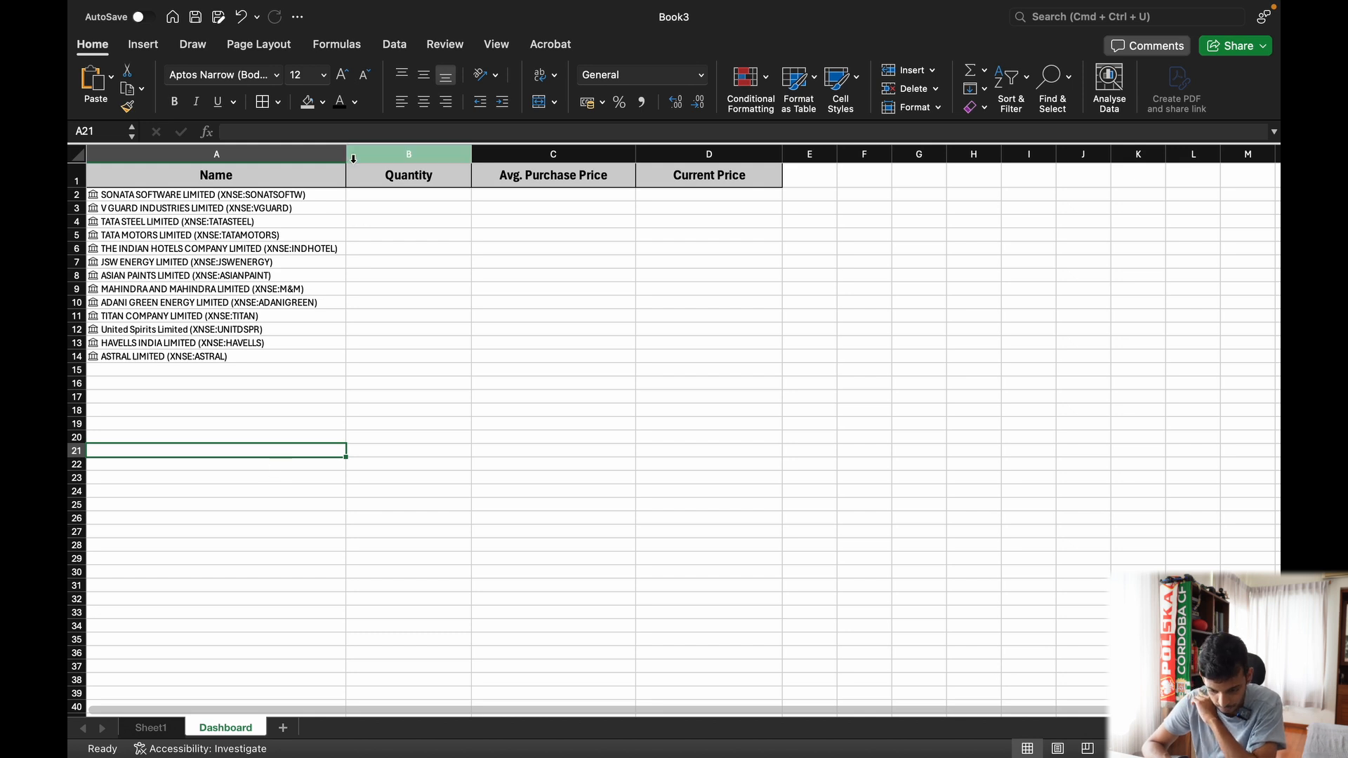
drag(347, 154, 353, 153)
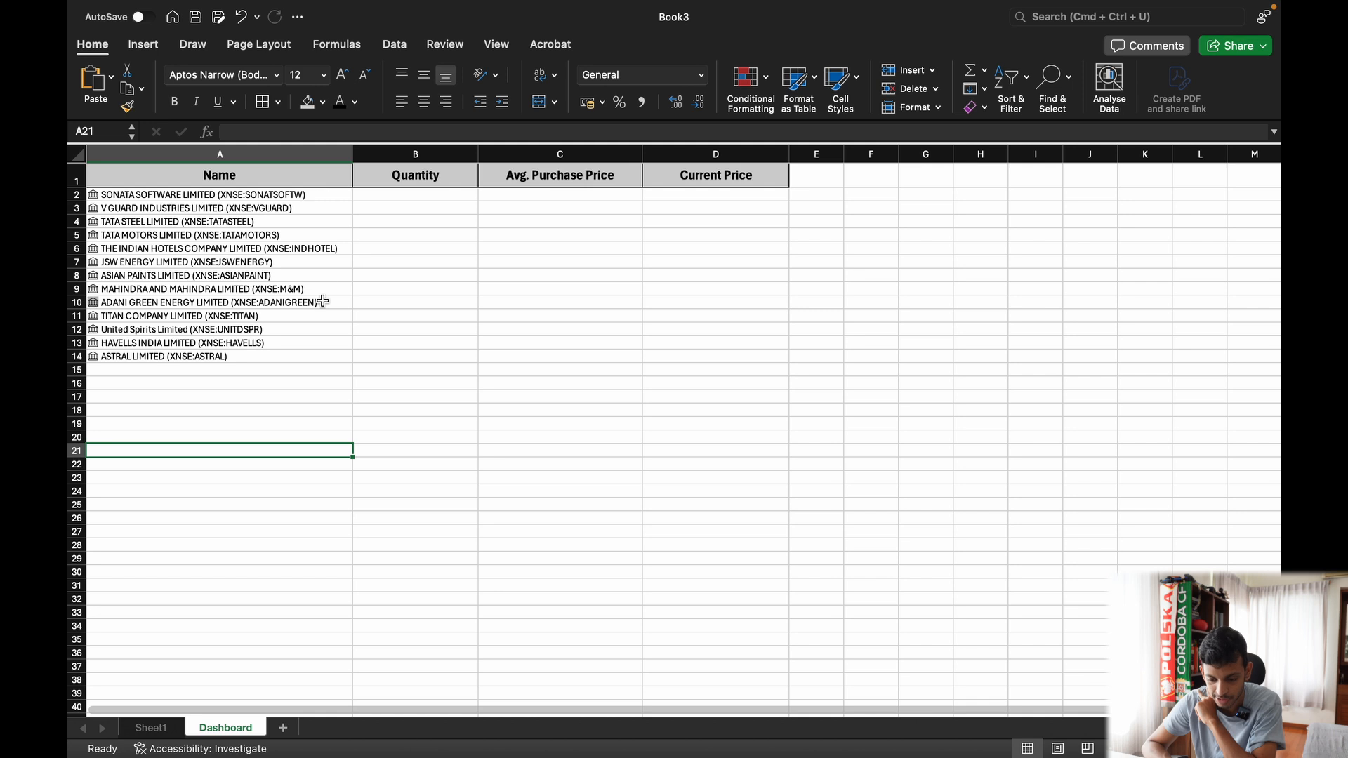
Step: Review the A2 holdings formula on the Dashboard against the symbol and Adj. Quantity columns it references in Sheet1
click(309, 195)
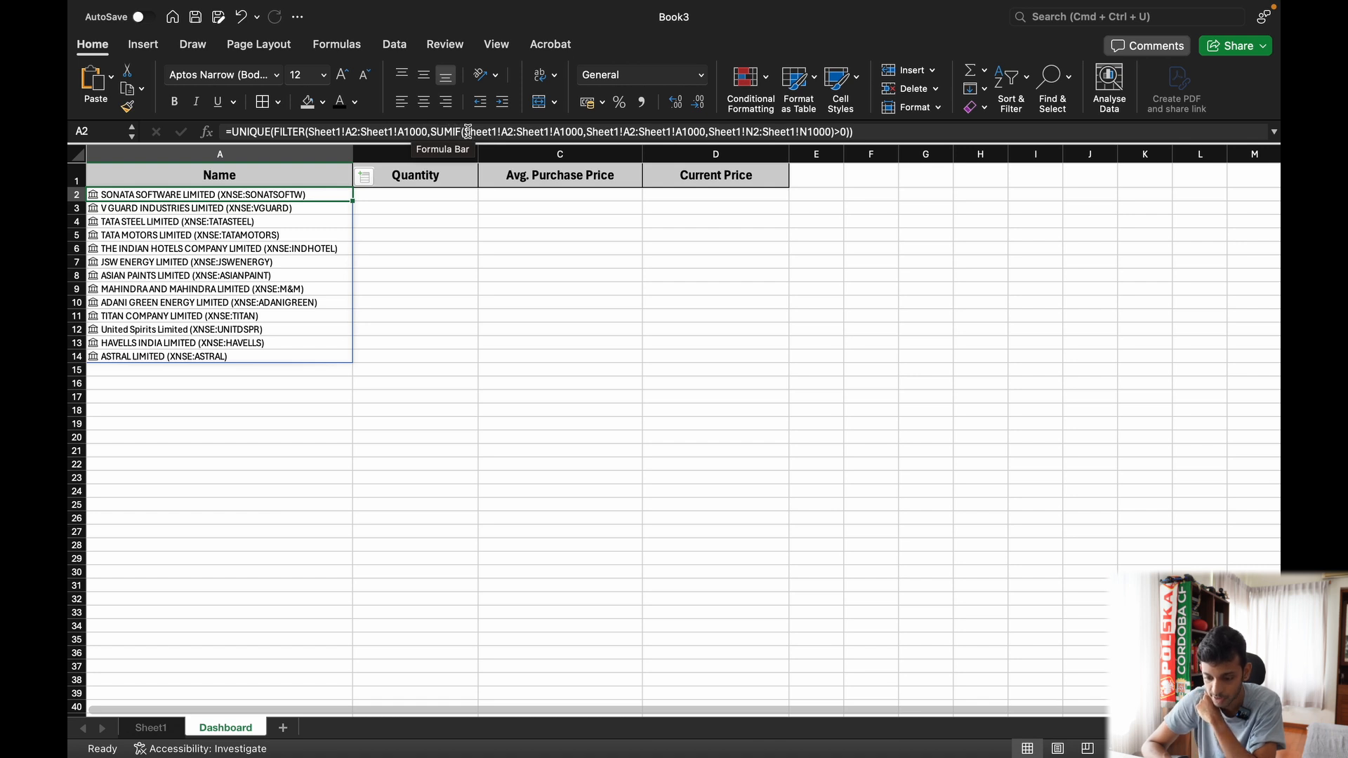
click(153, 730)
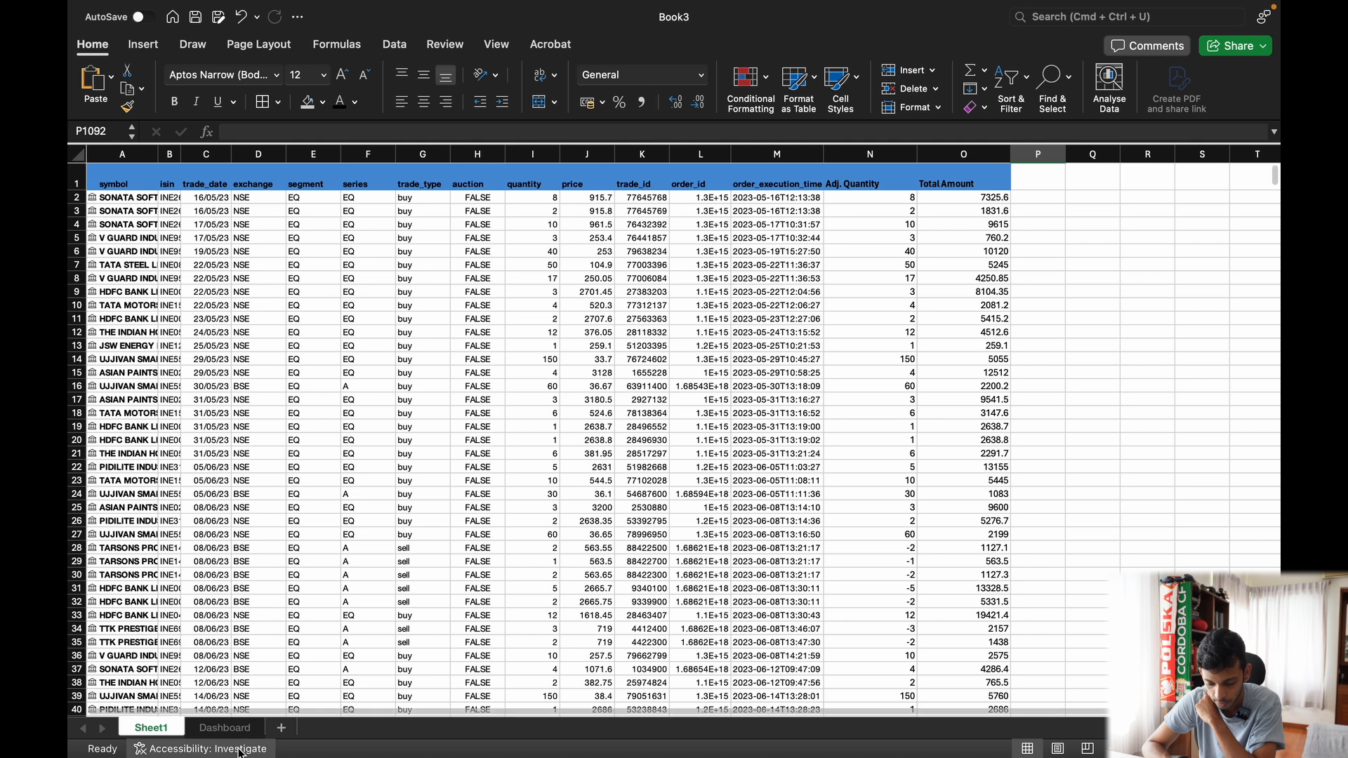
click(224, 728)
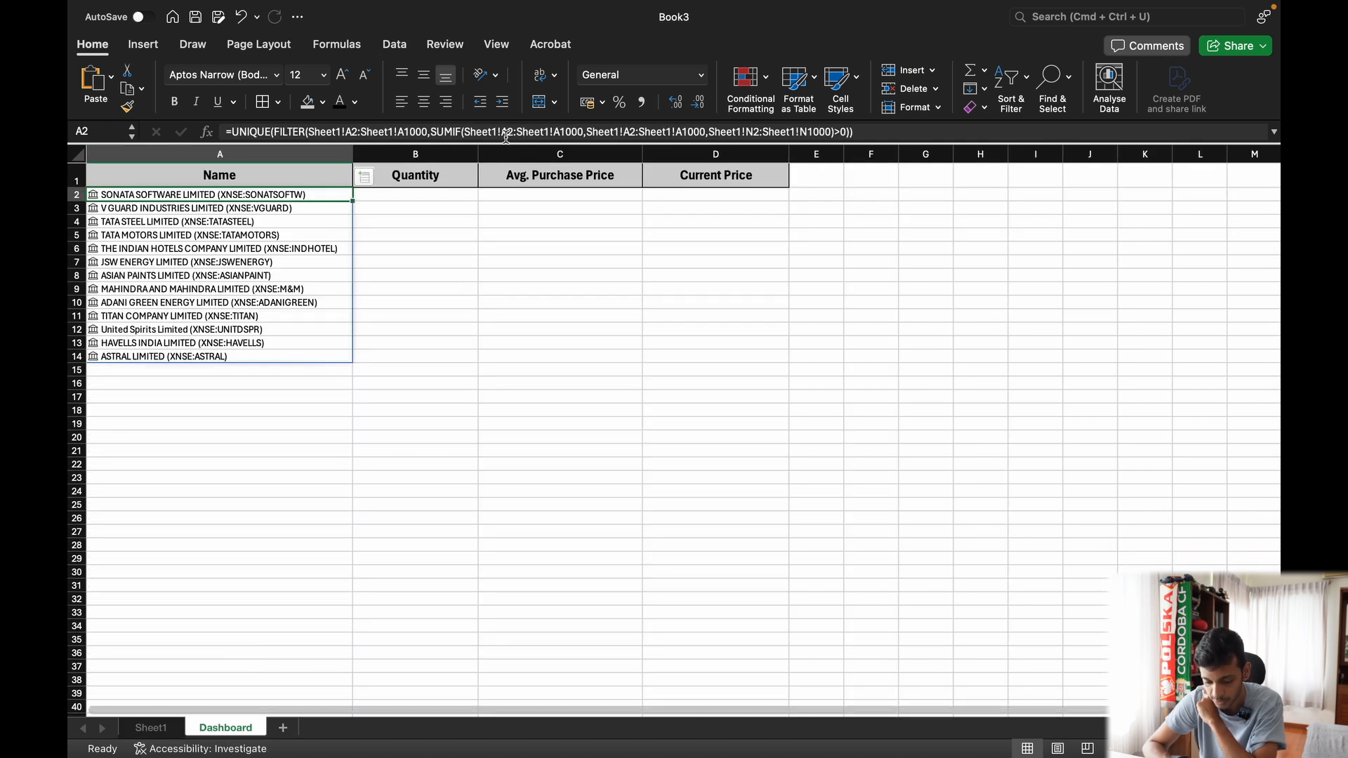
click(151, 730)
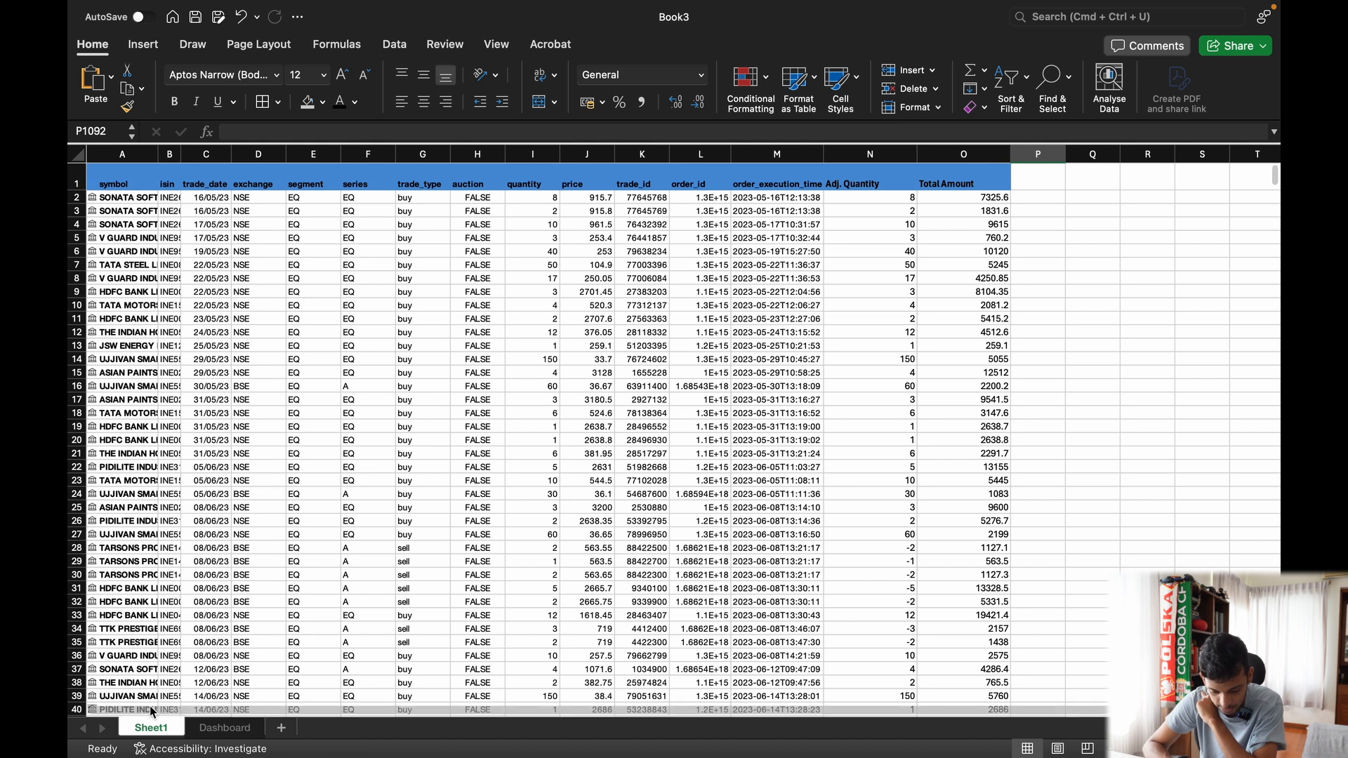
click(215, 730)
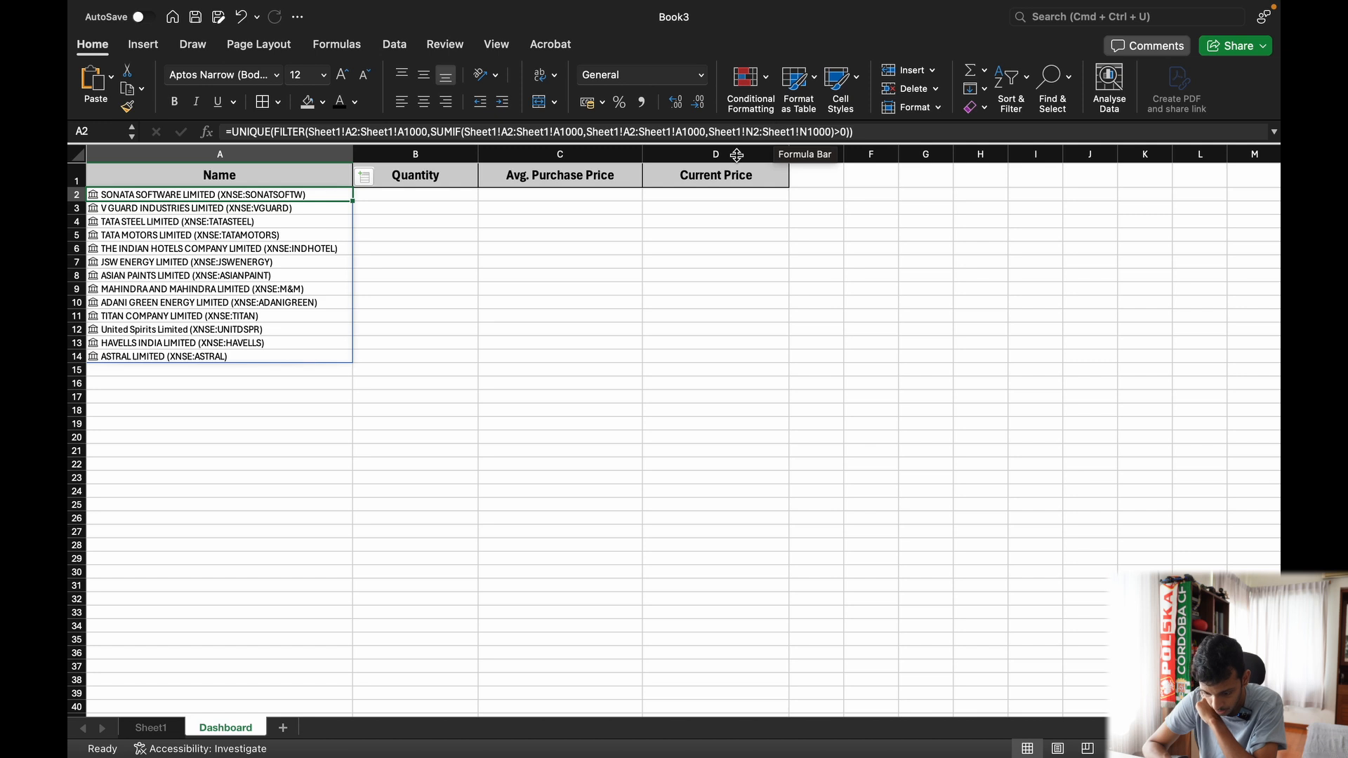
click(151, 728)
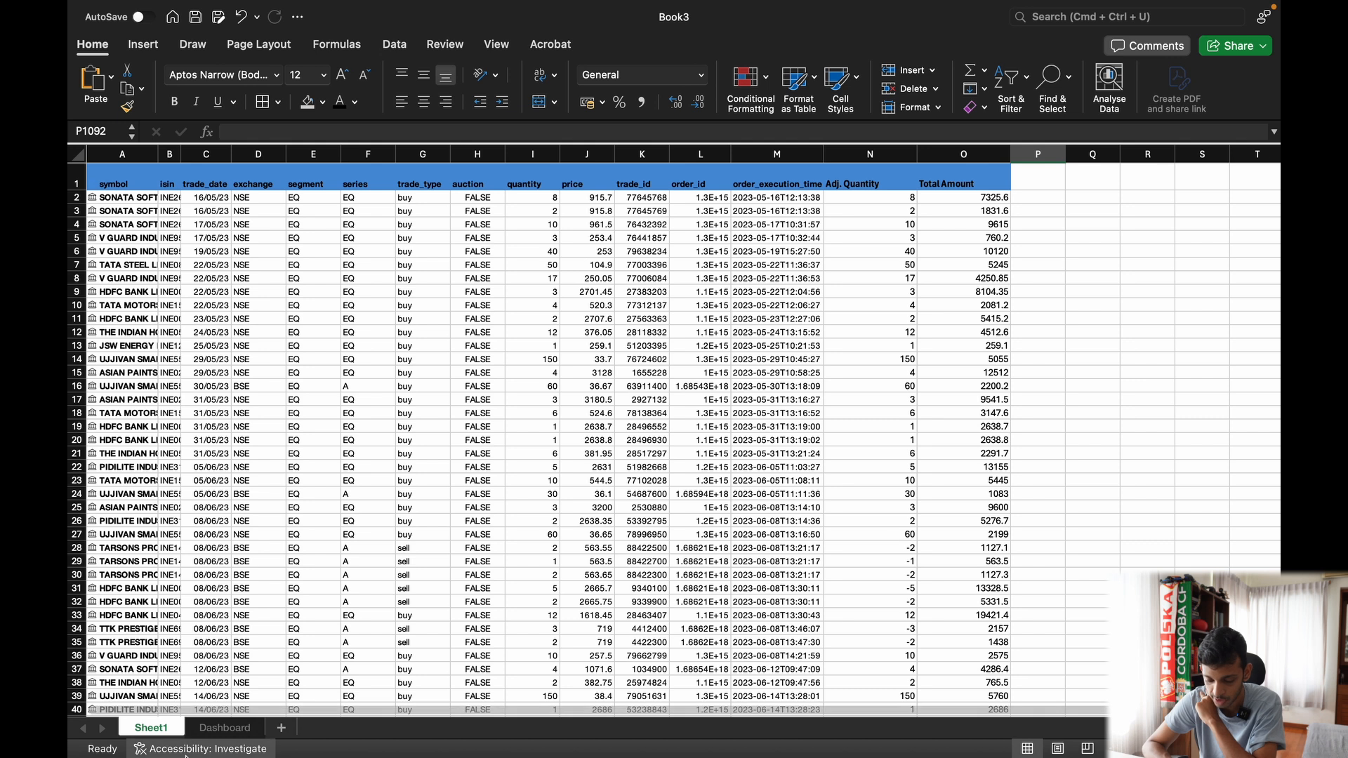
click(225, 728)
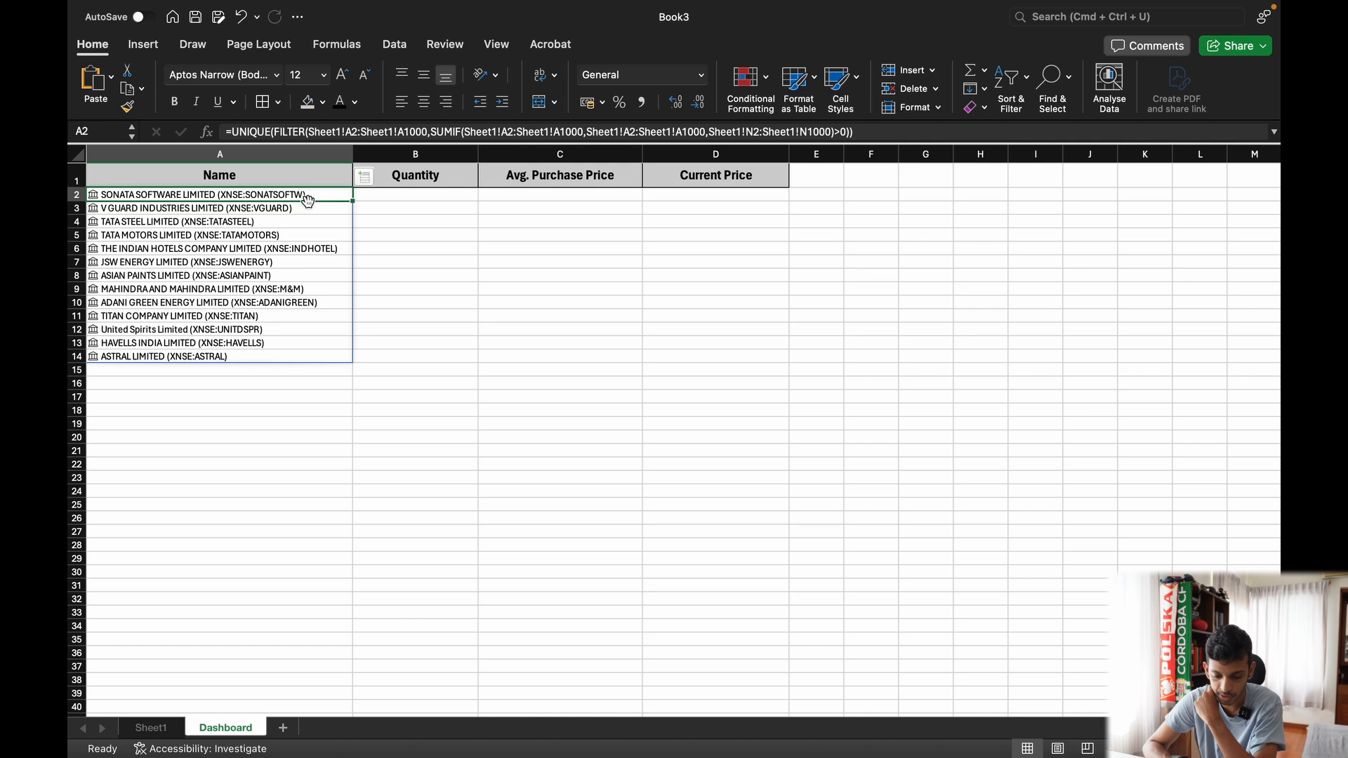
Step: Start the Quantity formula in B2 with an IF that returns blank when A2 is empty and otherwise calls SUMIF
click(433, 198)
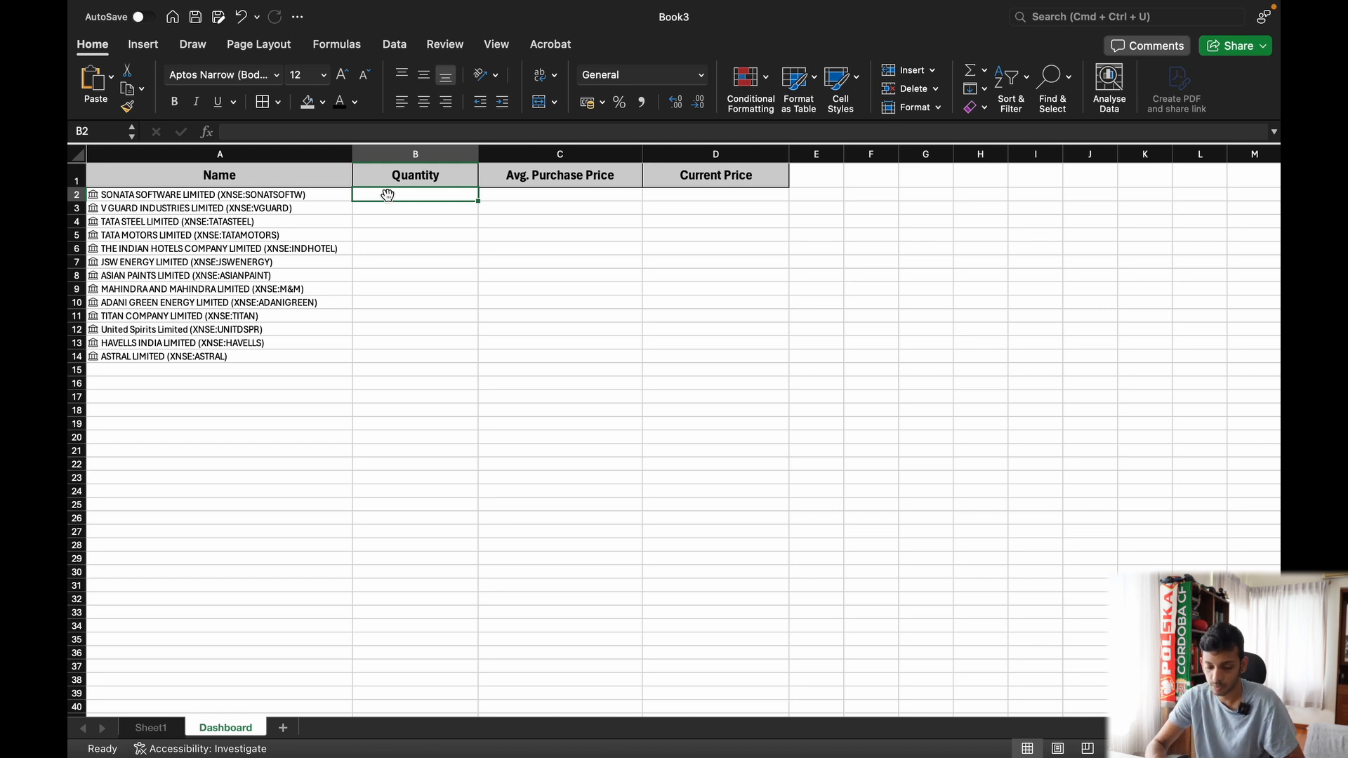
text(=IF()
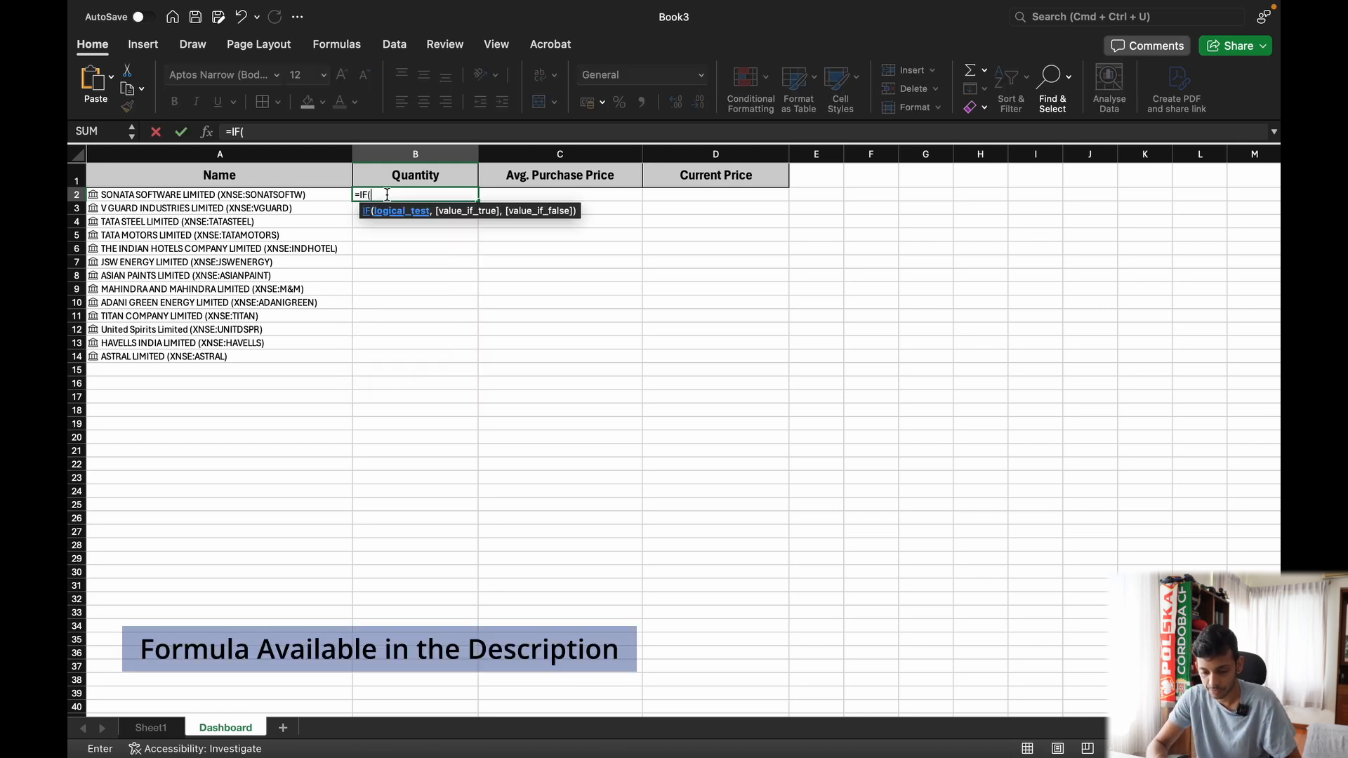
text(A2="",)
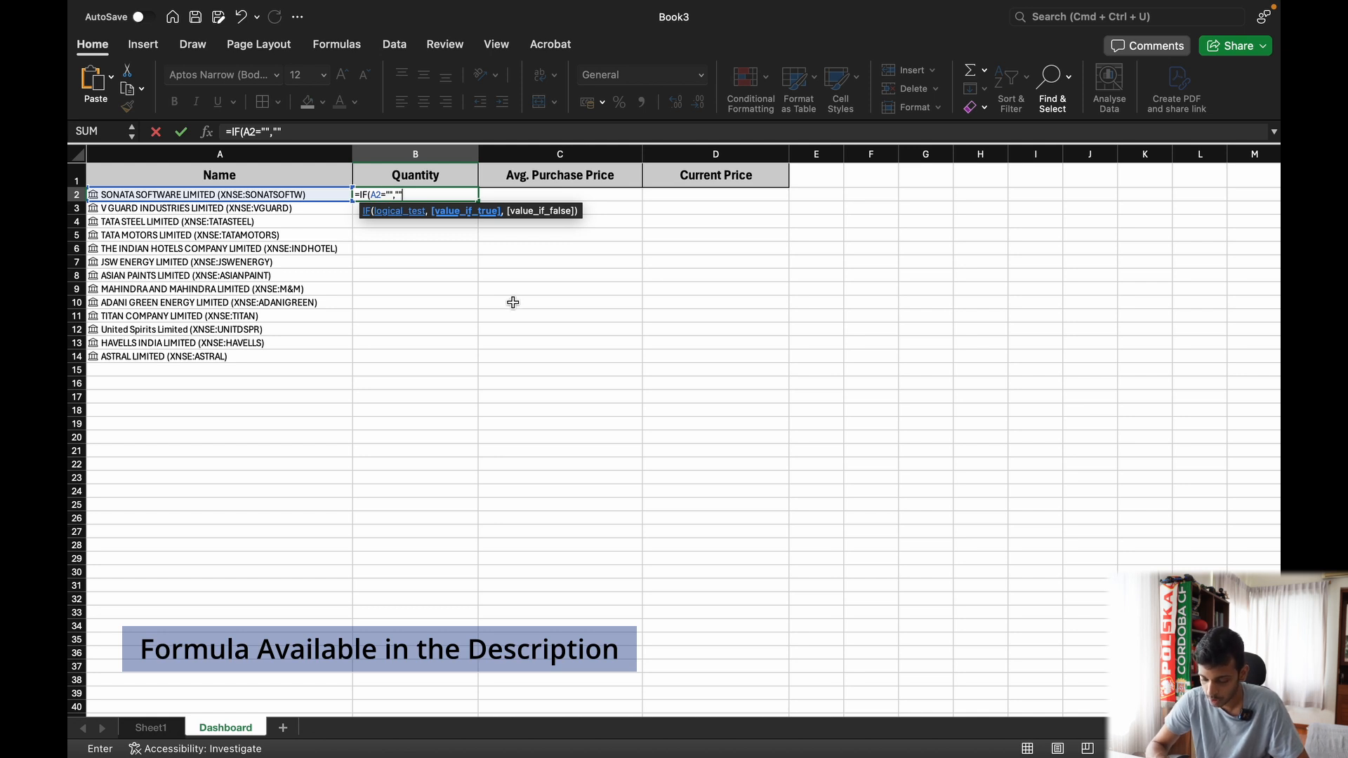
text("",)
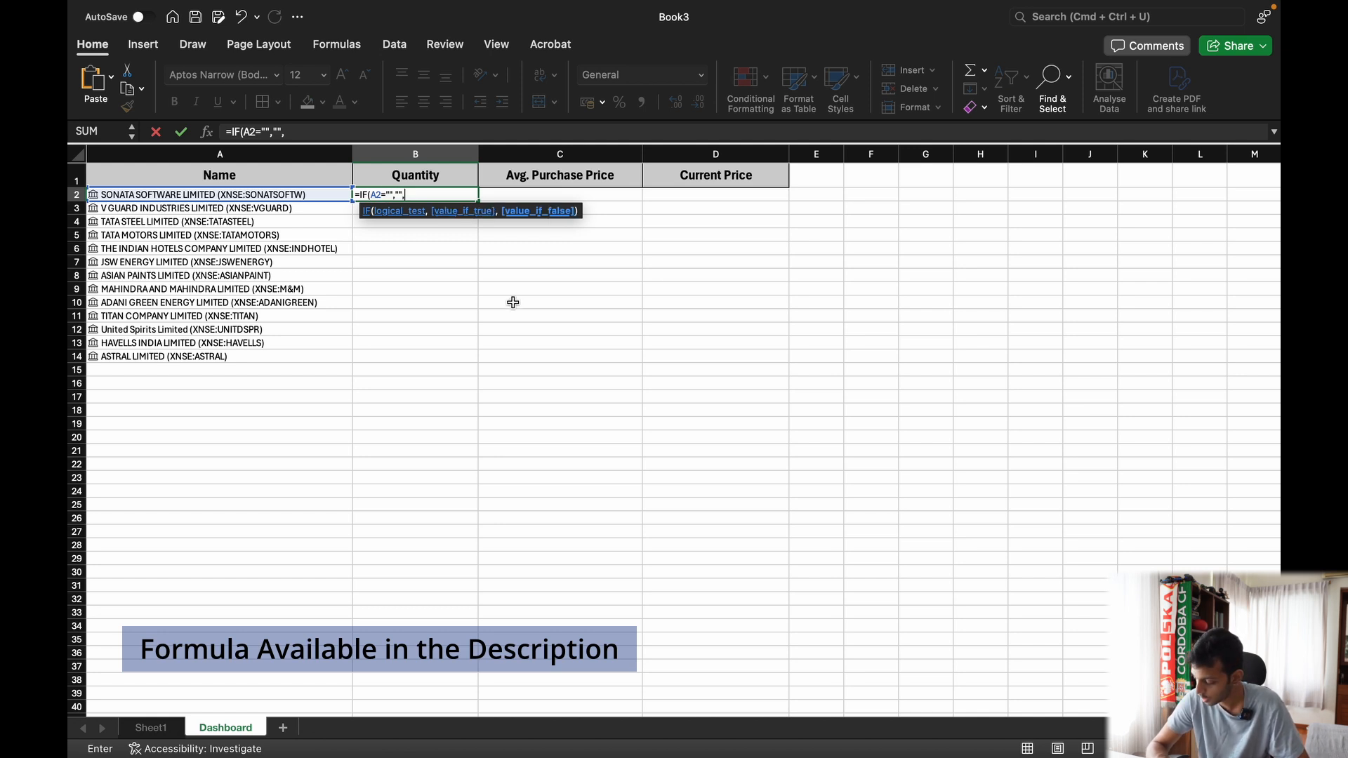
text(SUMIF()
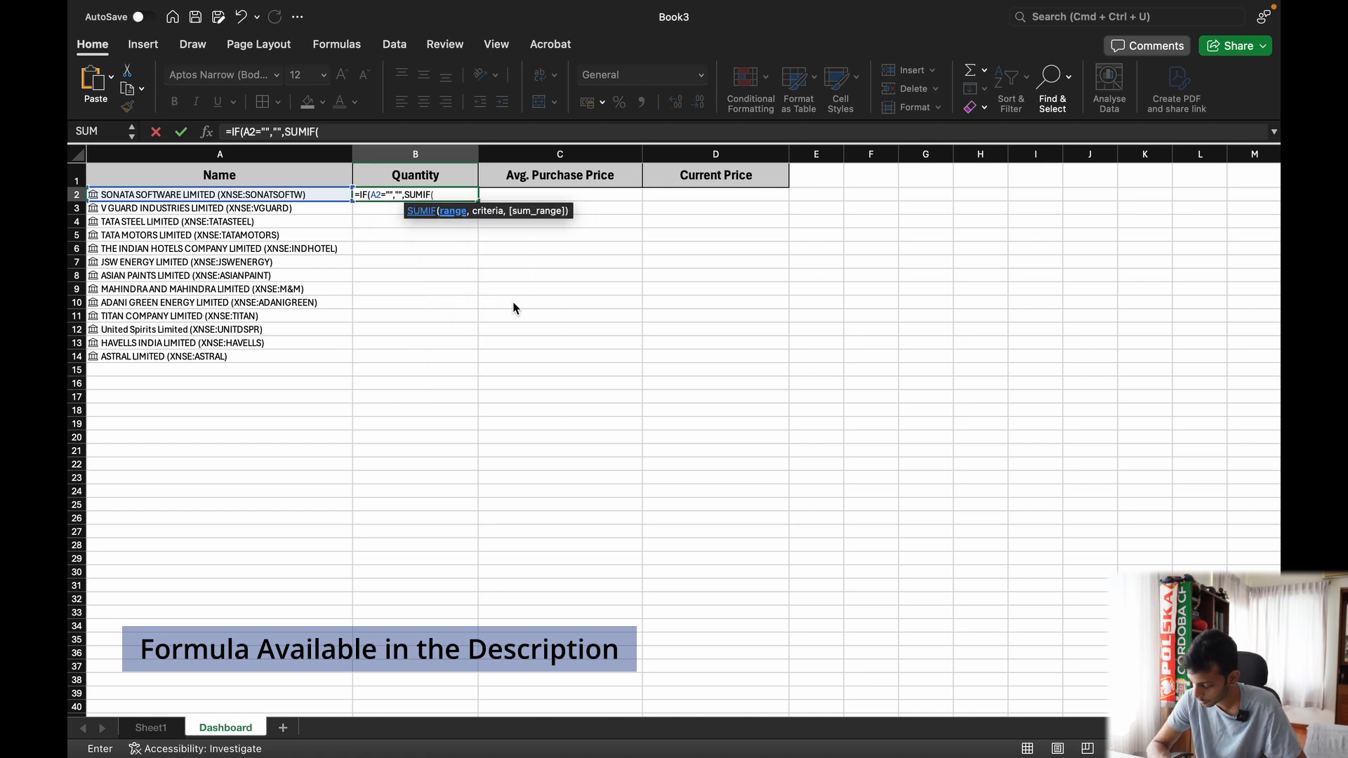
Step: Enter Sheet1!A2:Sheet1!A1000 as the SUMIF range and A2 as its criteria
text(Sheet1!A2:Sheet1!1000)
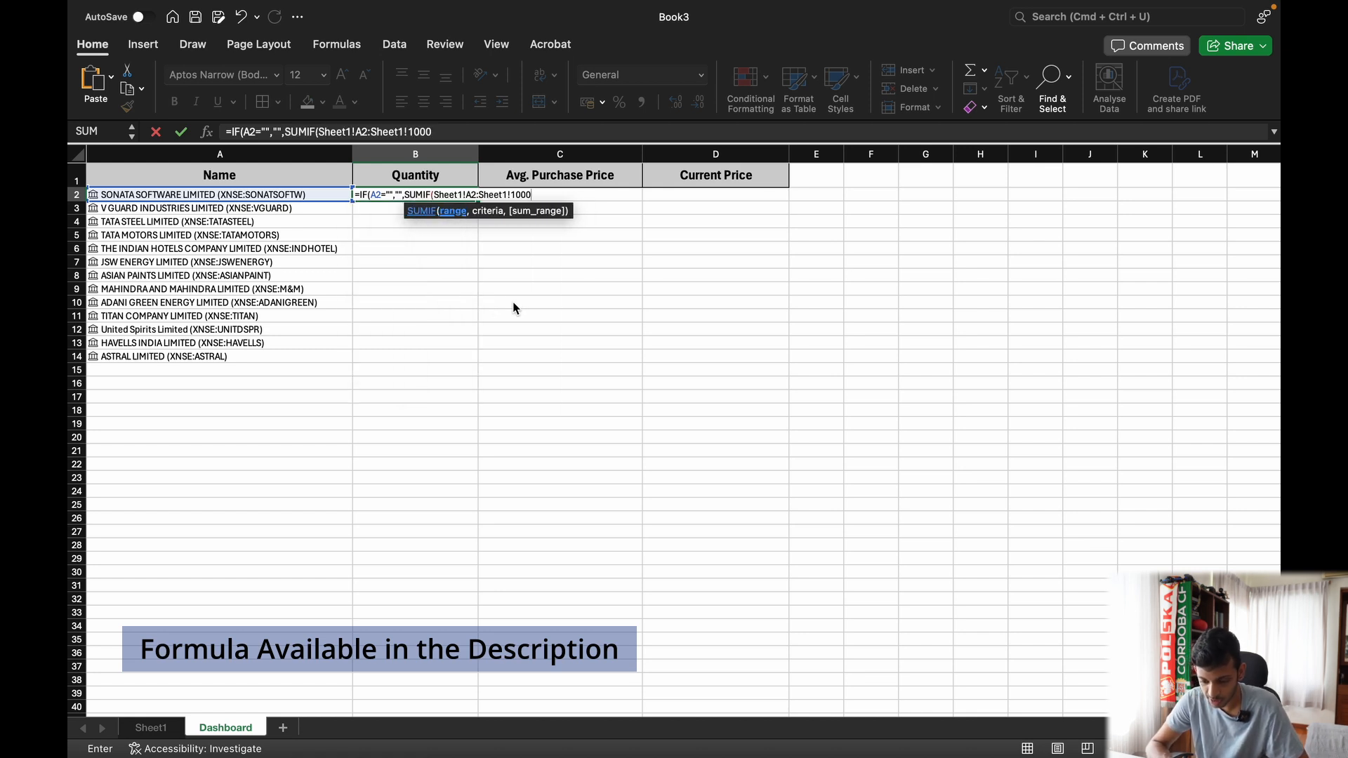
click(412, 132)
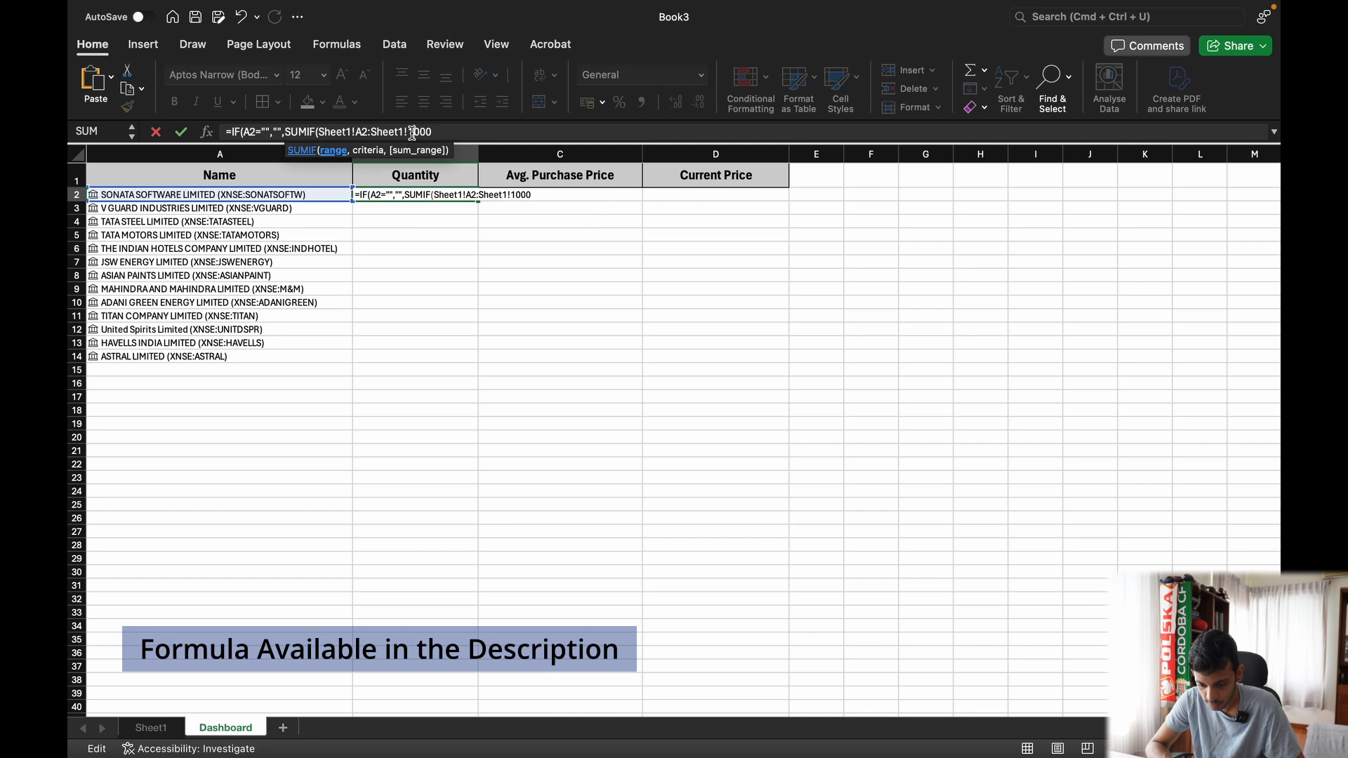
text(A)
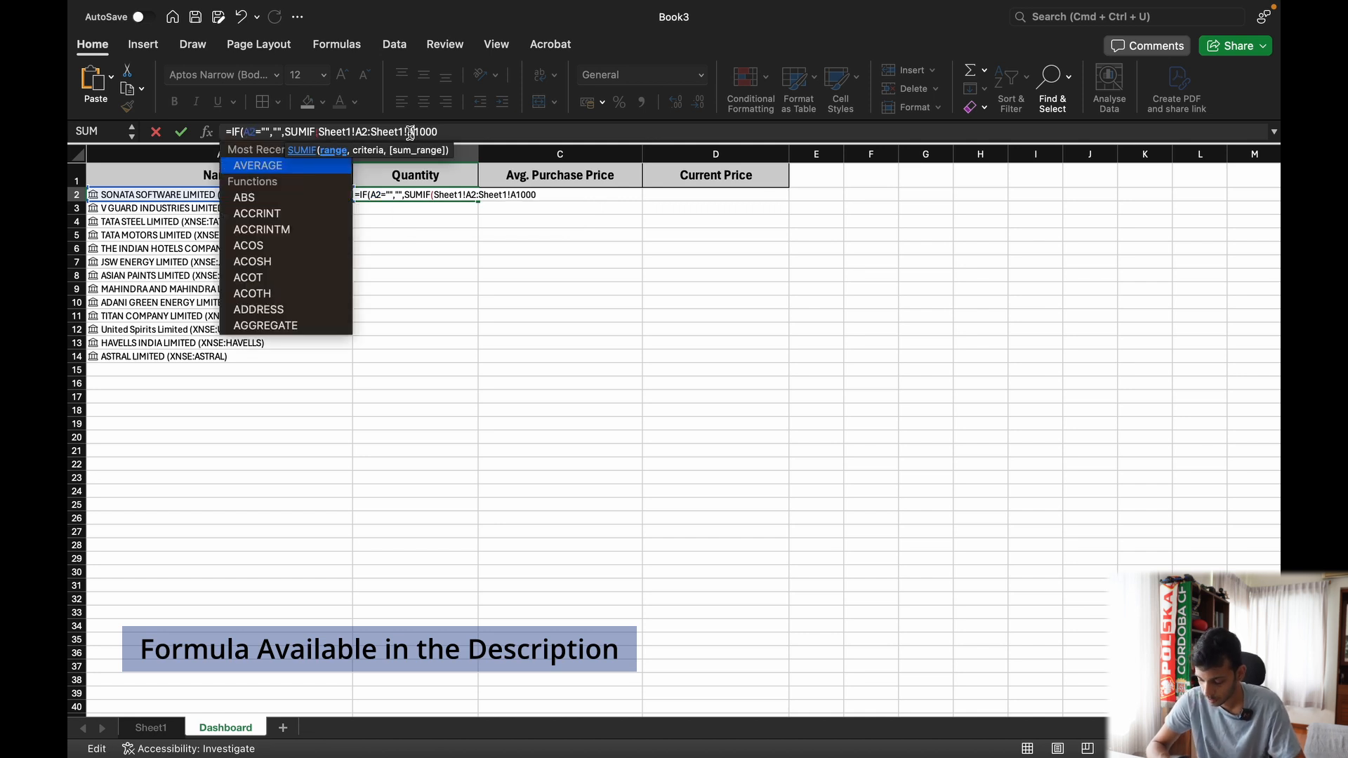
key(Right)
key(Right)
key(Right)
key(Right)
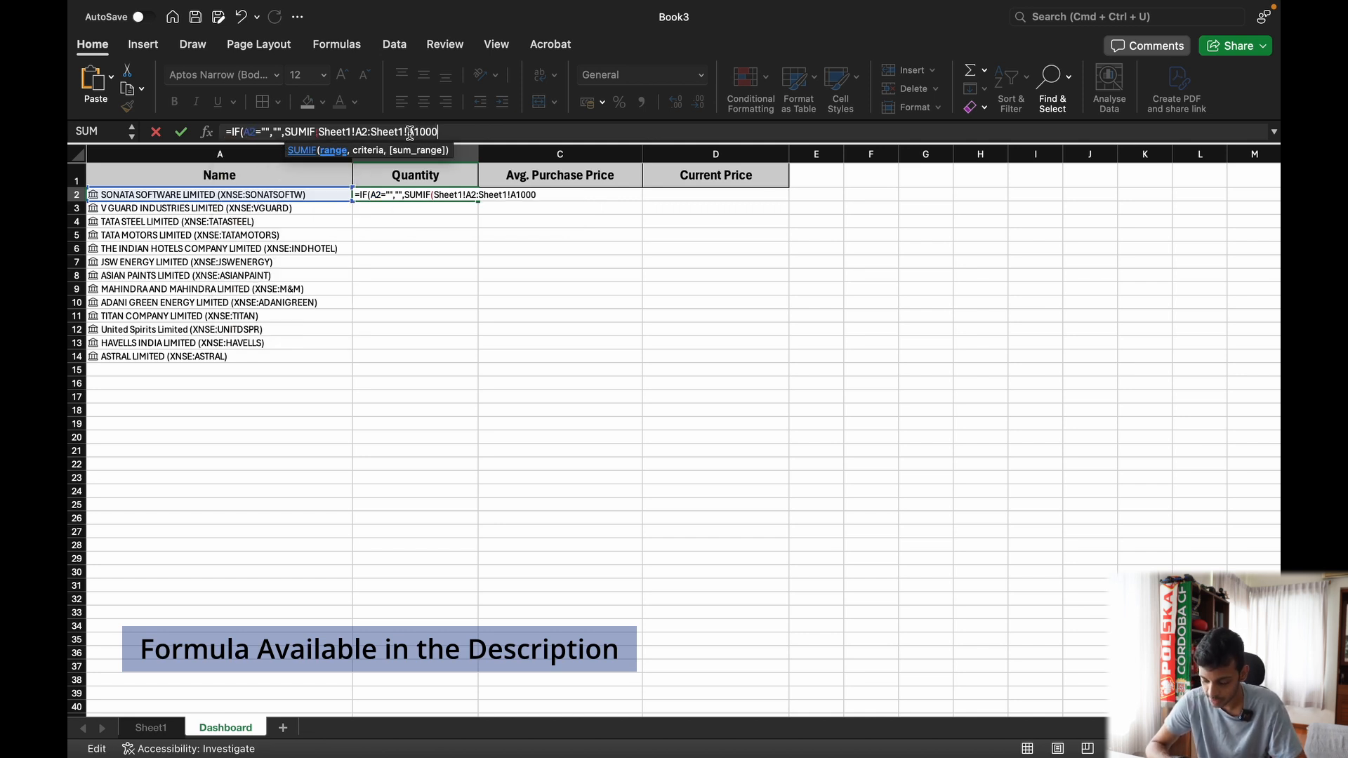
text(,)
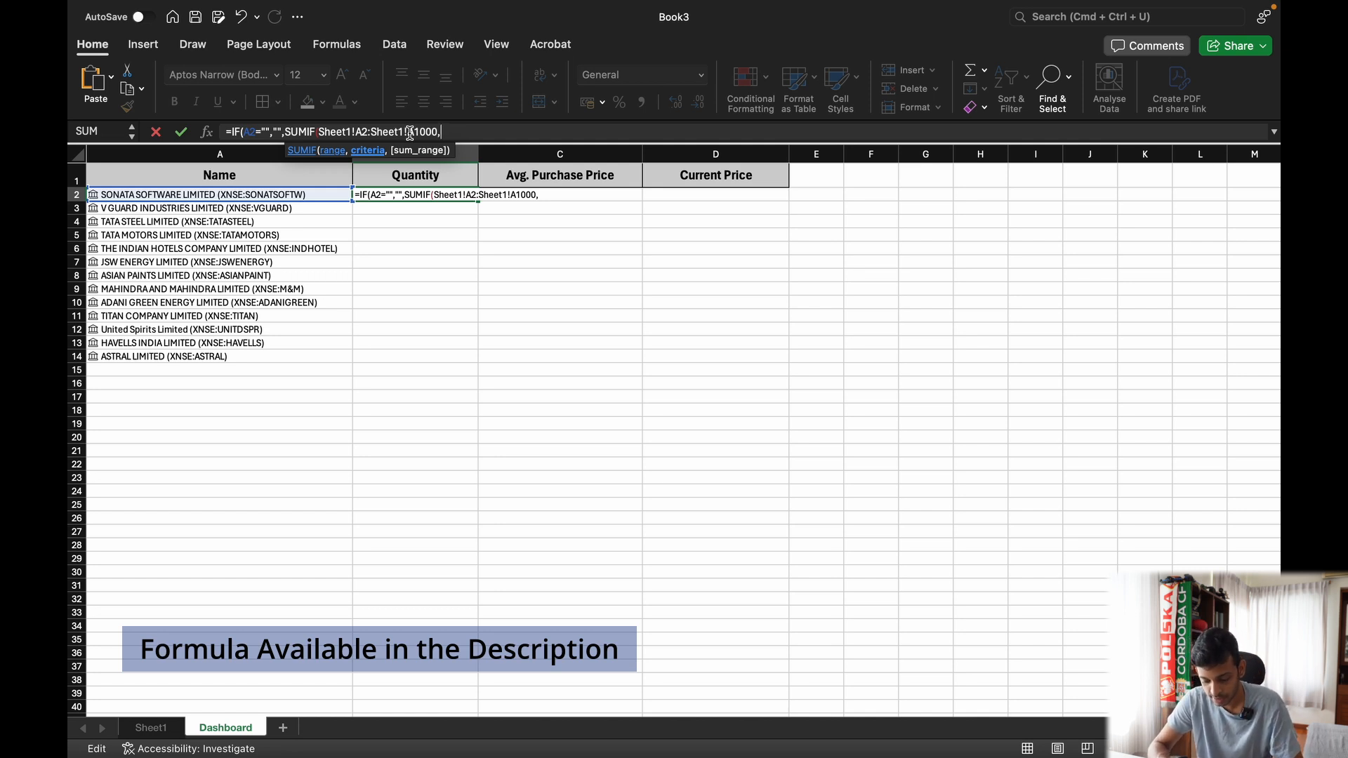
text(A2)
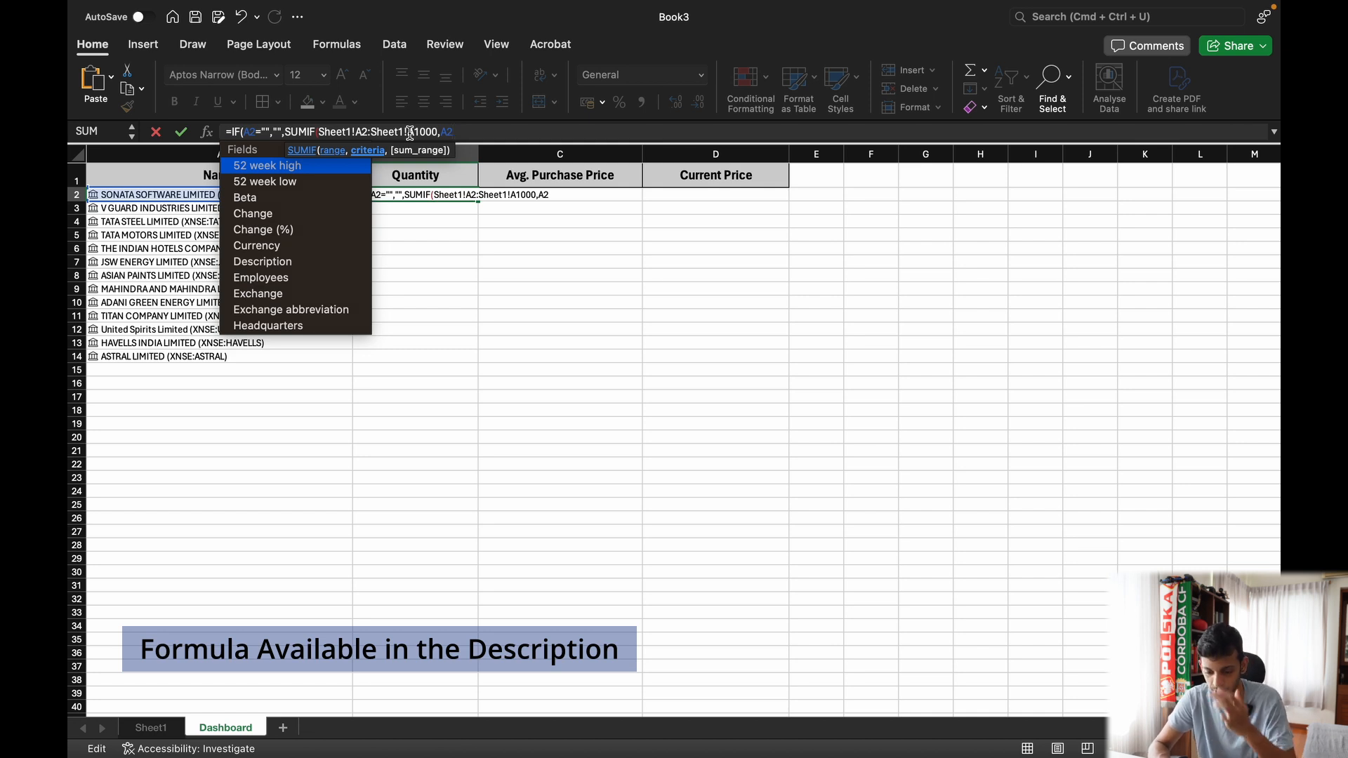
text(,)
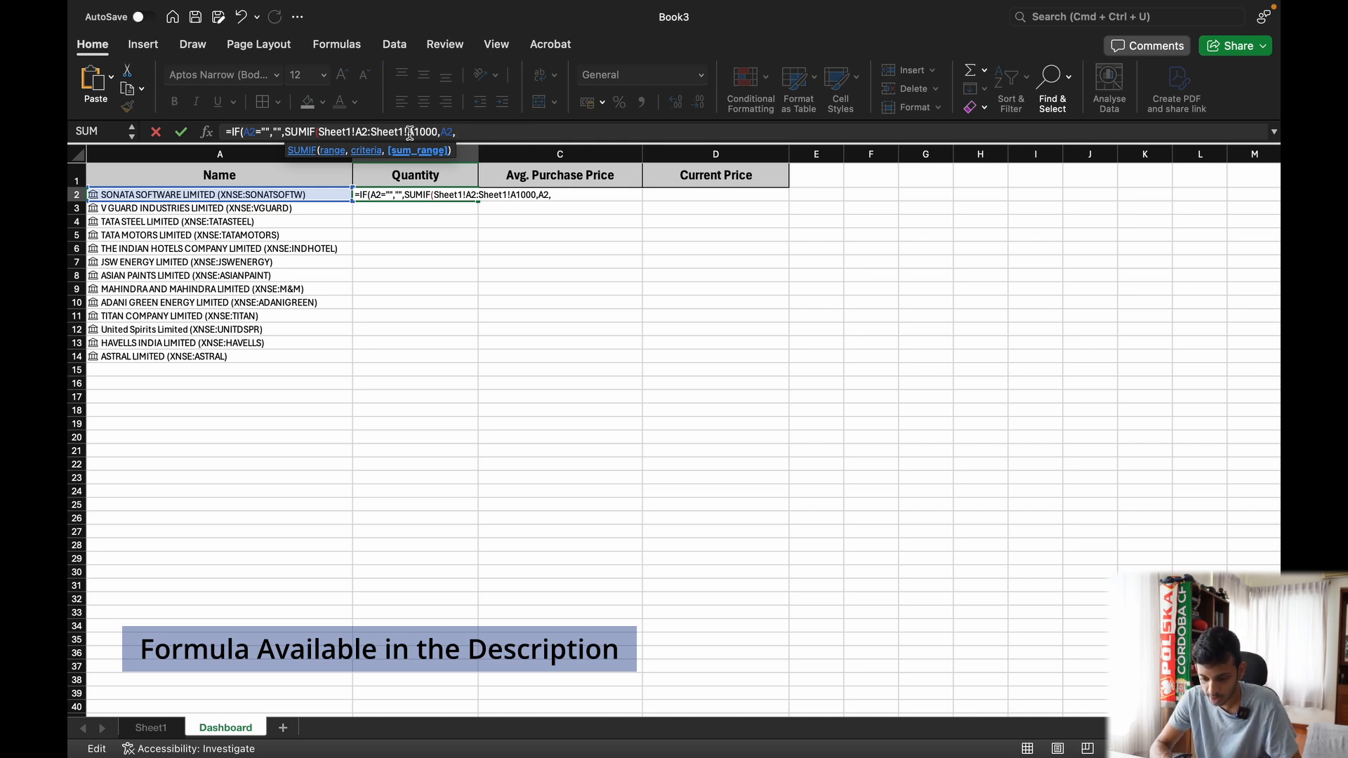
Step: Enter Sheet1!N2:Sheet1!N1000 as the SUMIF sum range, close both functions and commit the formula in B2
text(Sheet1!A2:Sheet1!1000)
click(500, 133)
key(BackSpace)
text(N)
click(550, 132)
text(N)
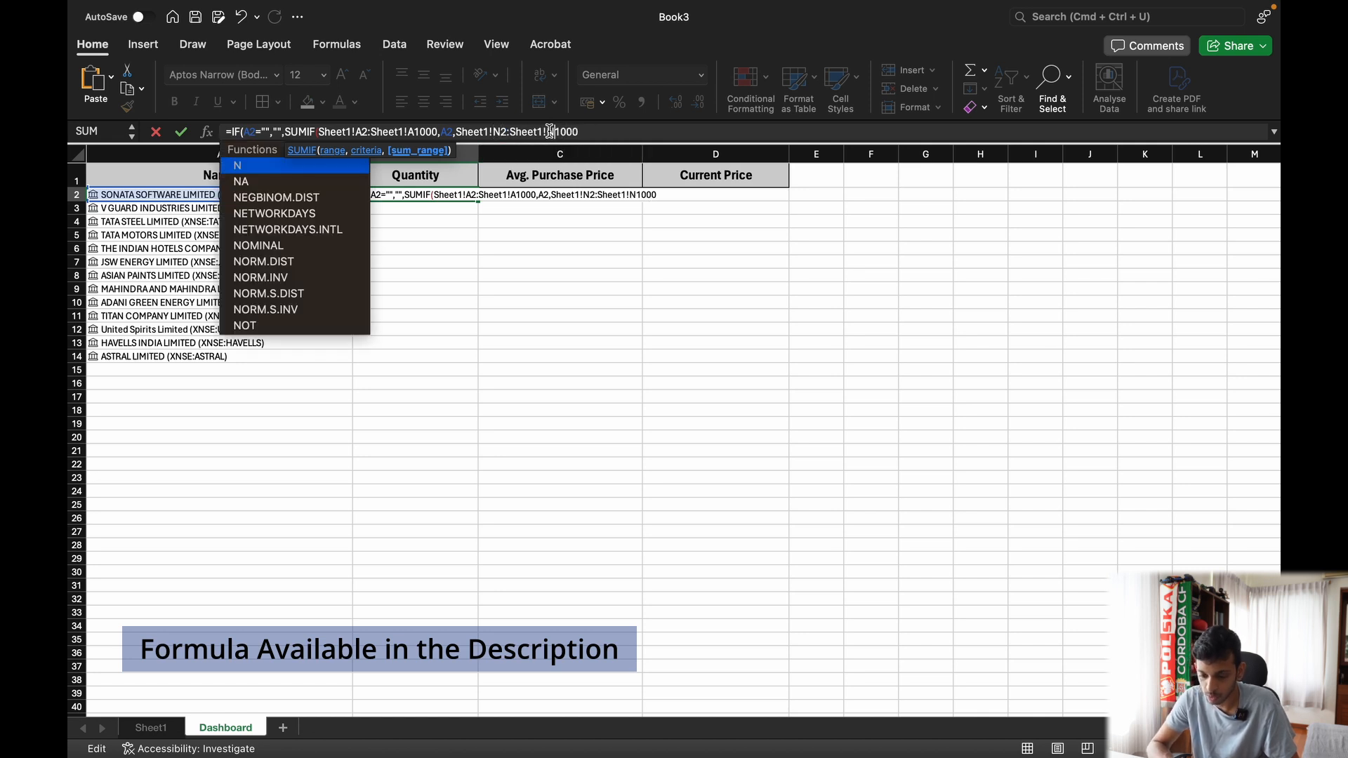
click(597, 132)
text()))
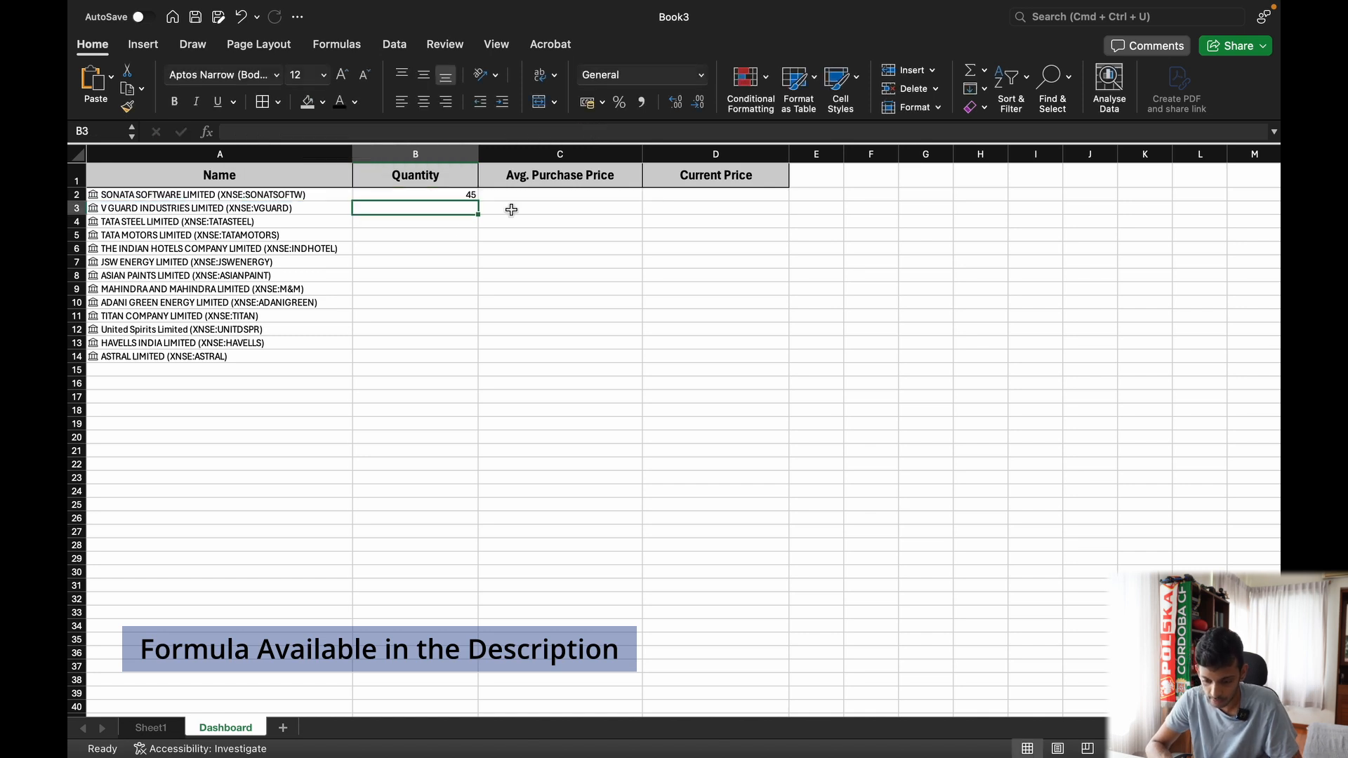
Step: Fill the B2 Quantity formula down column B, well past the last listed holding
click(468, 194)
drag(475, 198, 386, 627)
click(526, 482)
scroll(527, 481, up, 20)
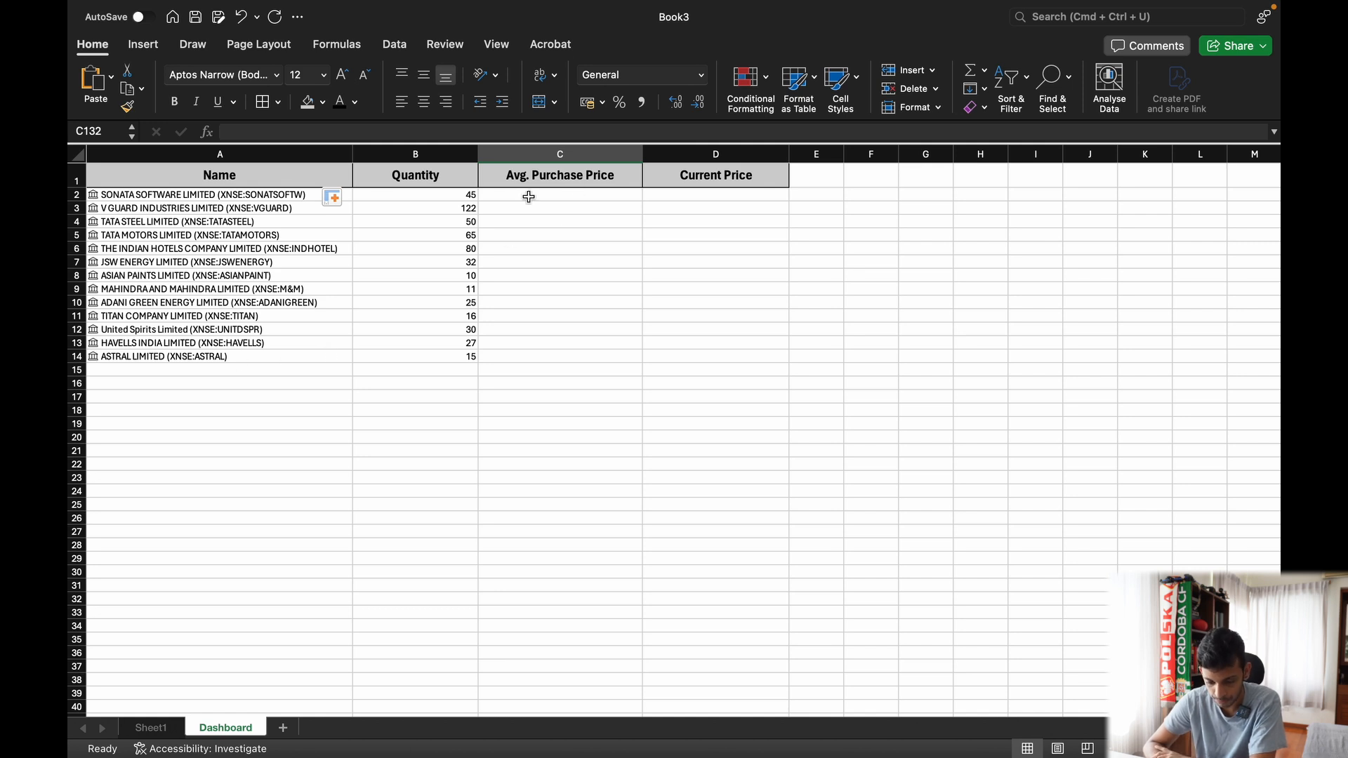
Step: Examine the trade type, quantity, price and Total Amount columns in Sheet1 as sources for the average purchase price
click(556, 193)
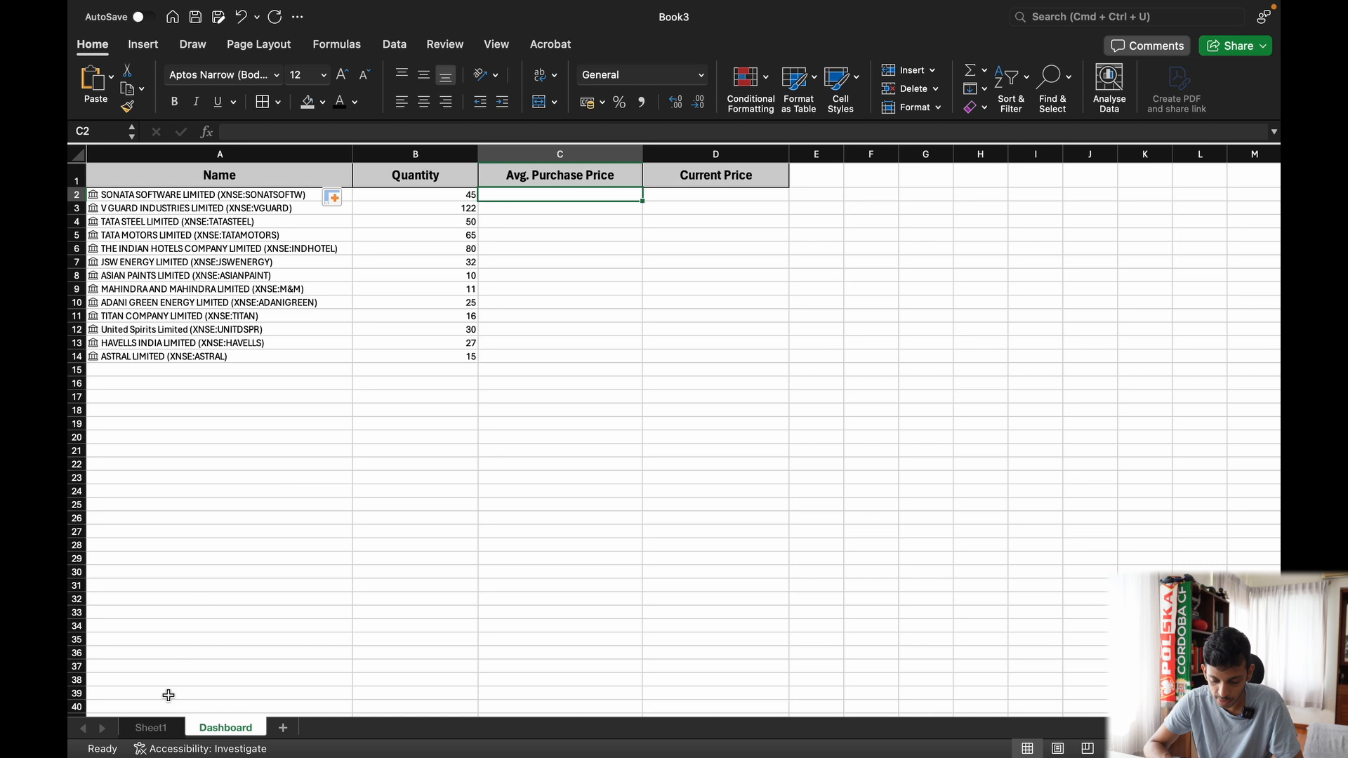
click(151, 727)
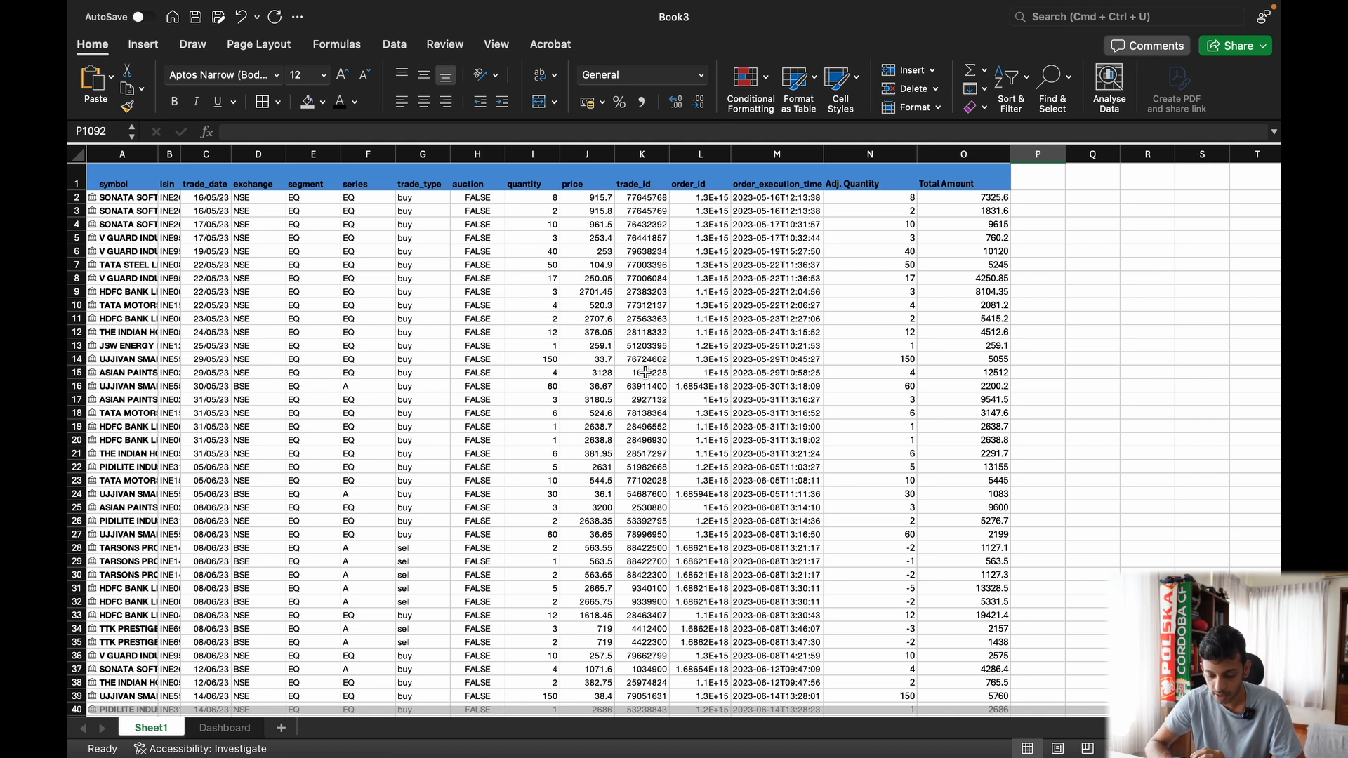
click(233, 733)
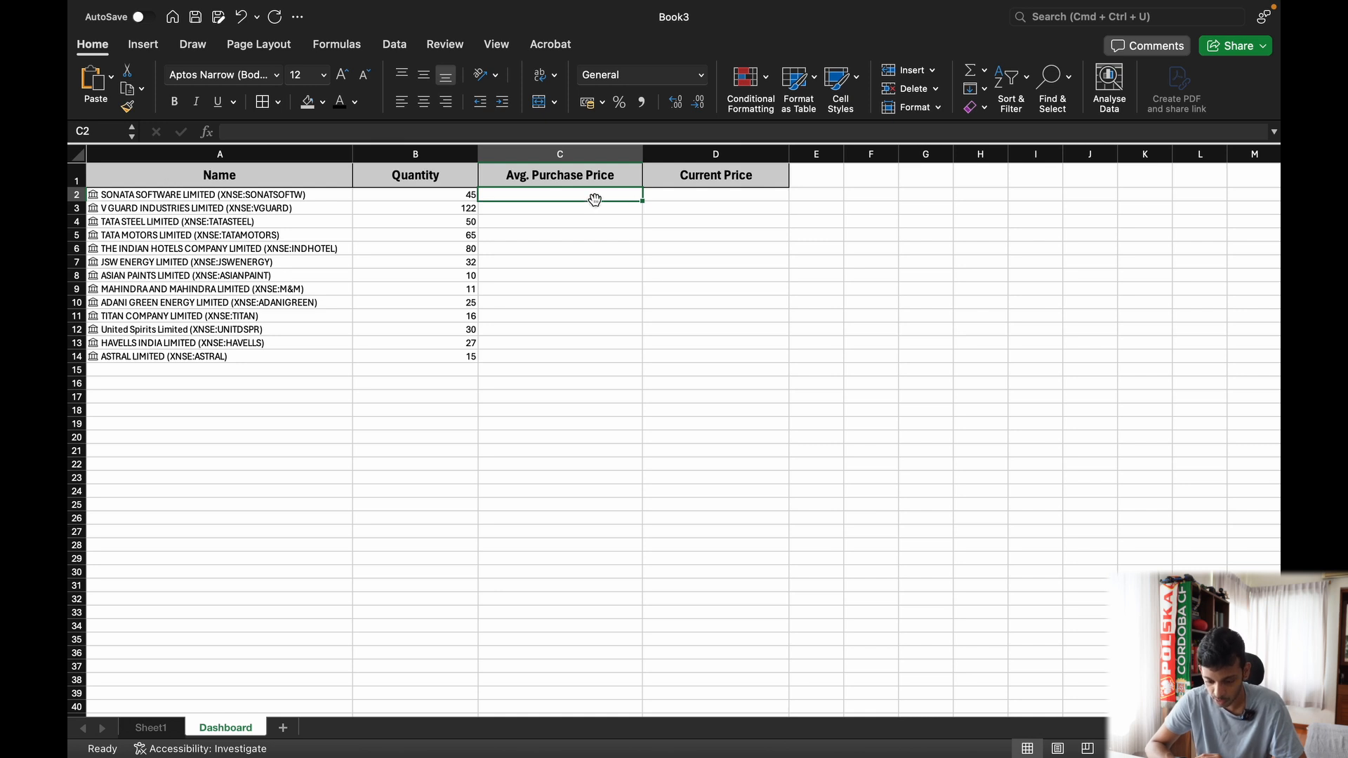
click(162, 730)
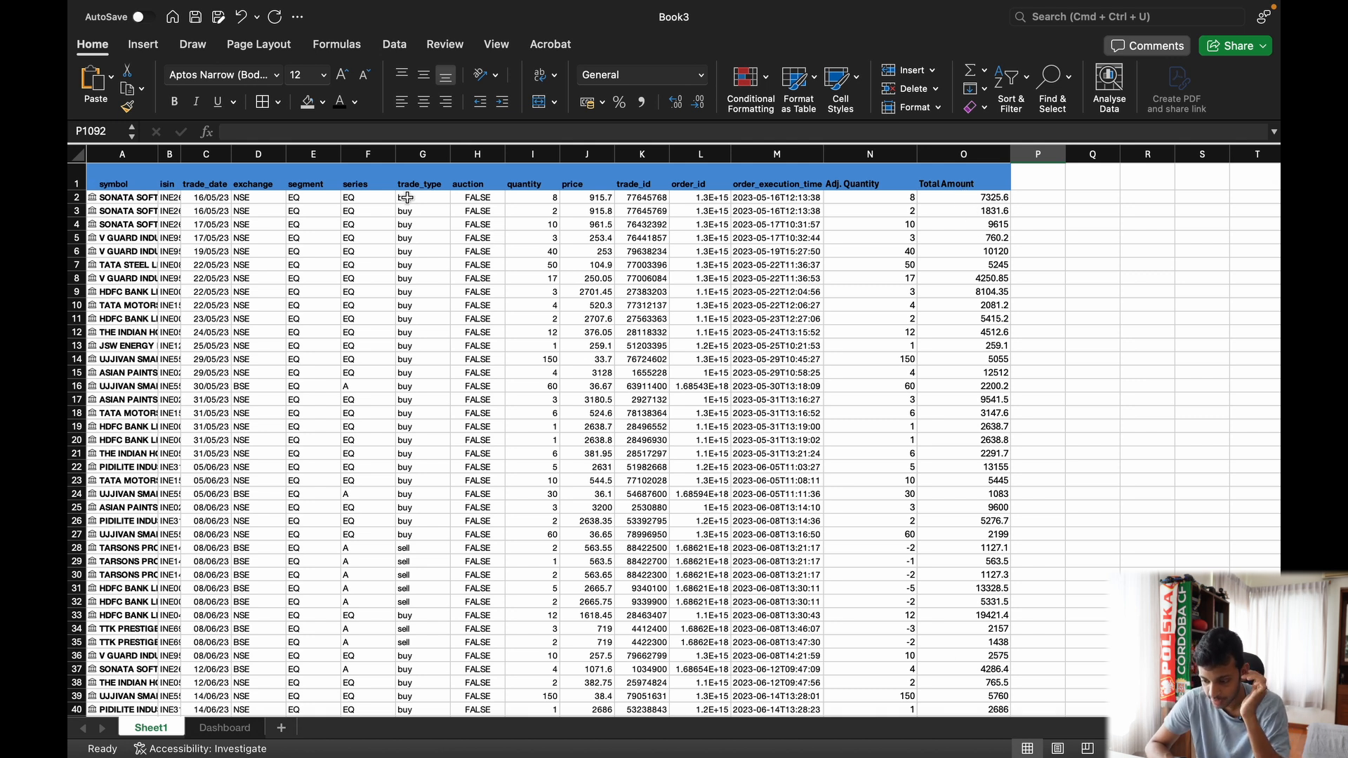
scroll(458, 602, down, 2)
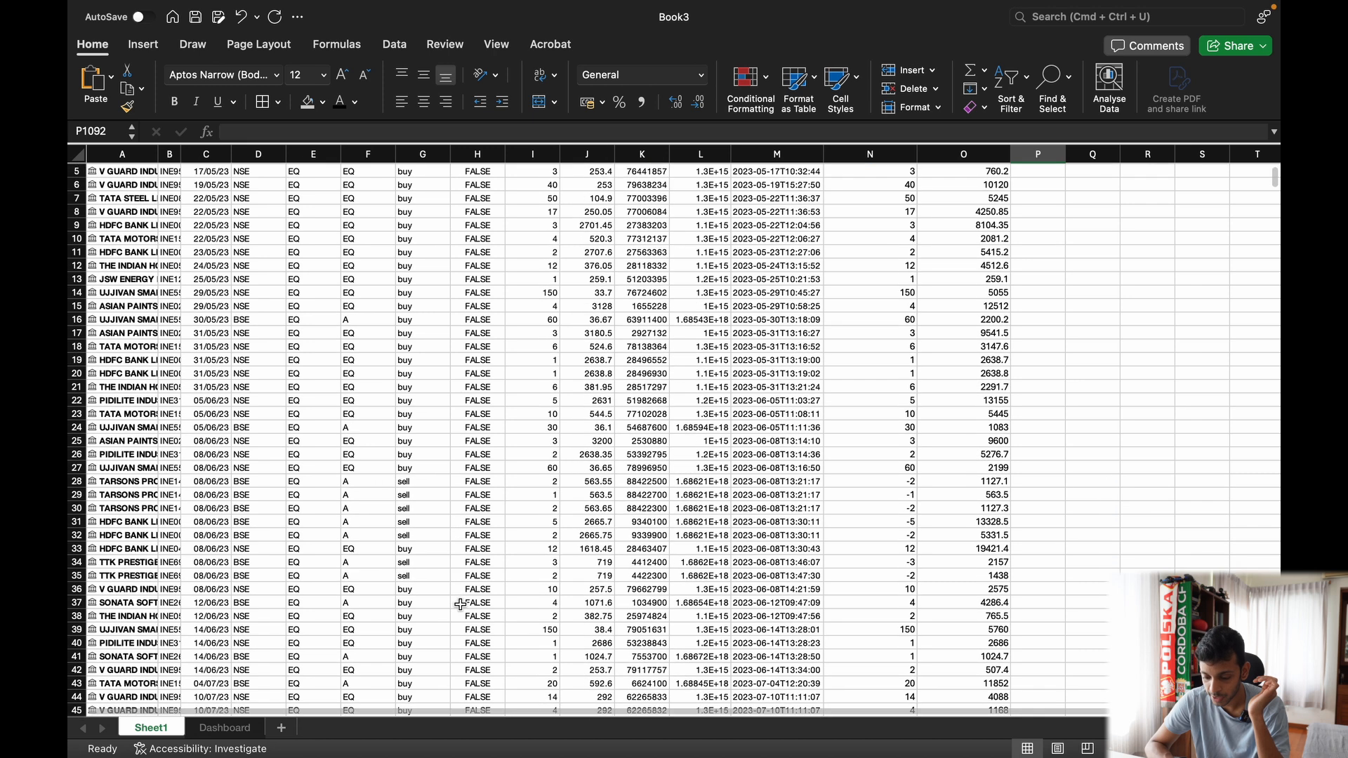
scroll(975, 214, up, 2)
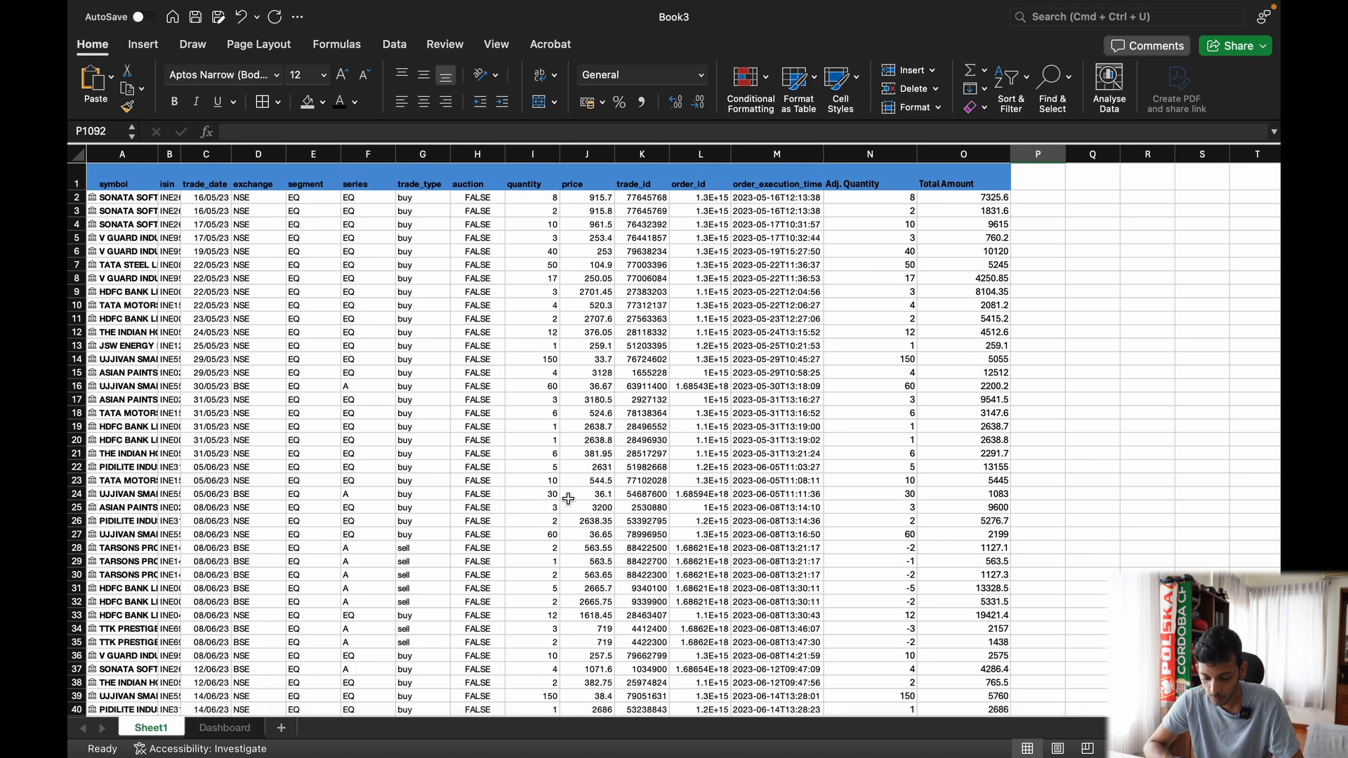
click(225, 730)
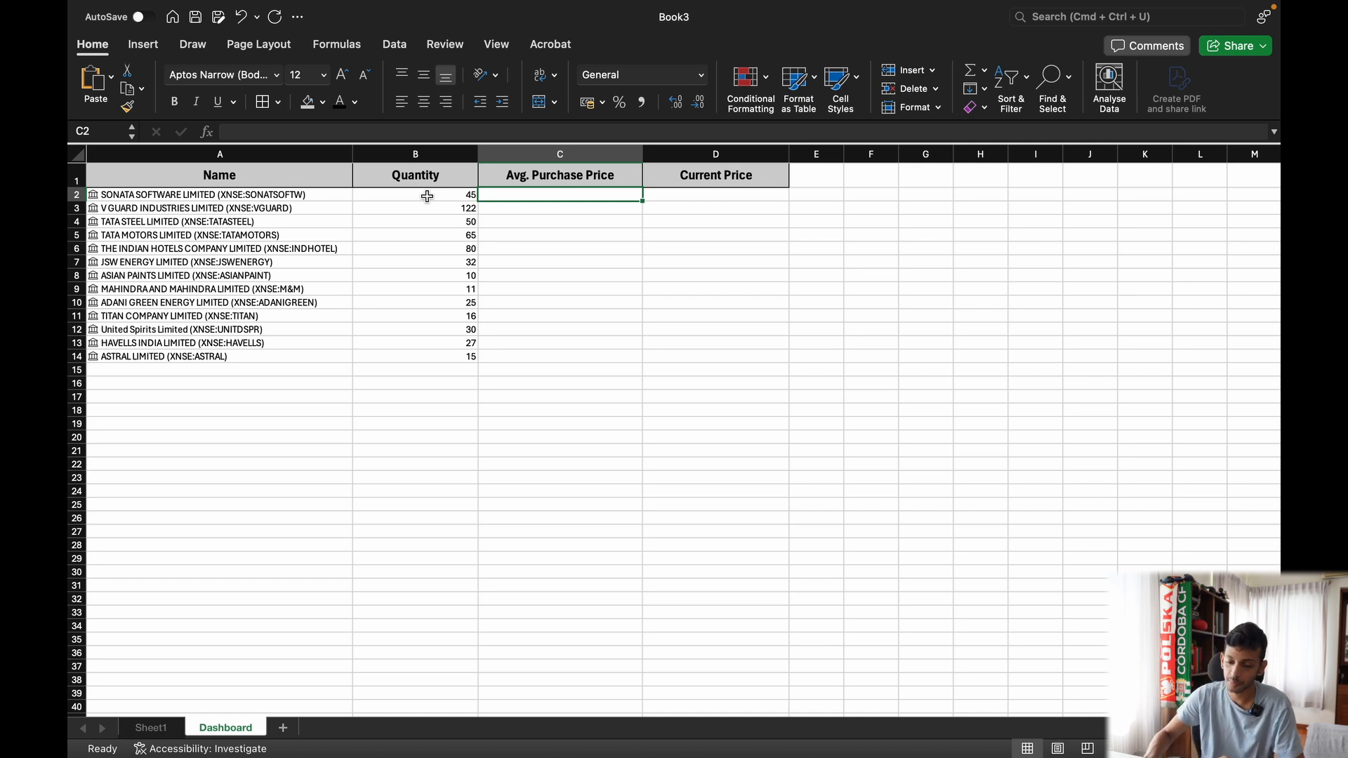
Step: Begin C2's average purchase price formula with an IF that returns blank when A2 is empty, otherwise opens a parenthesised SUMIFS
text(=)
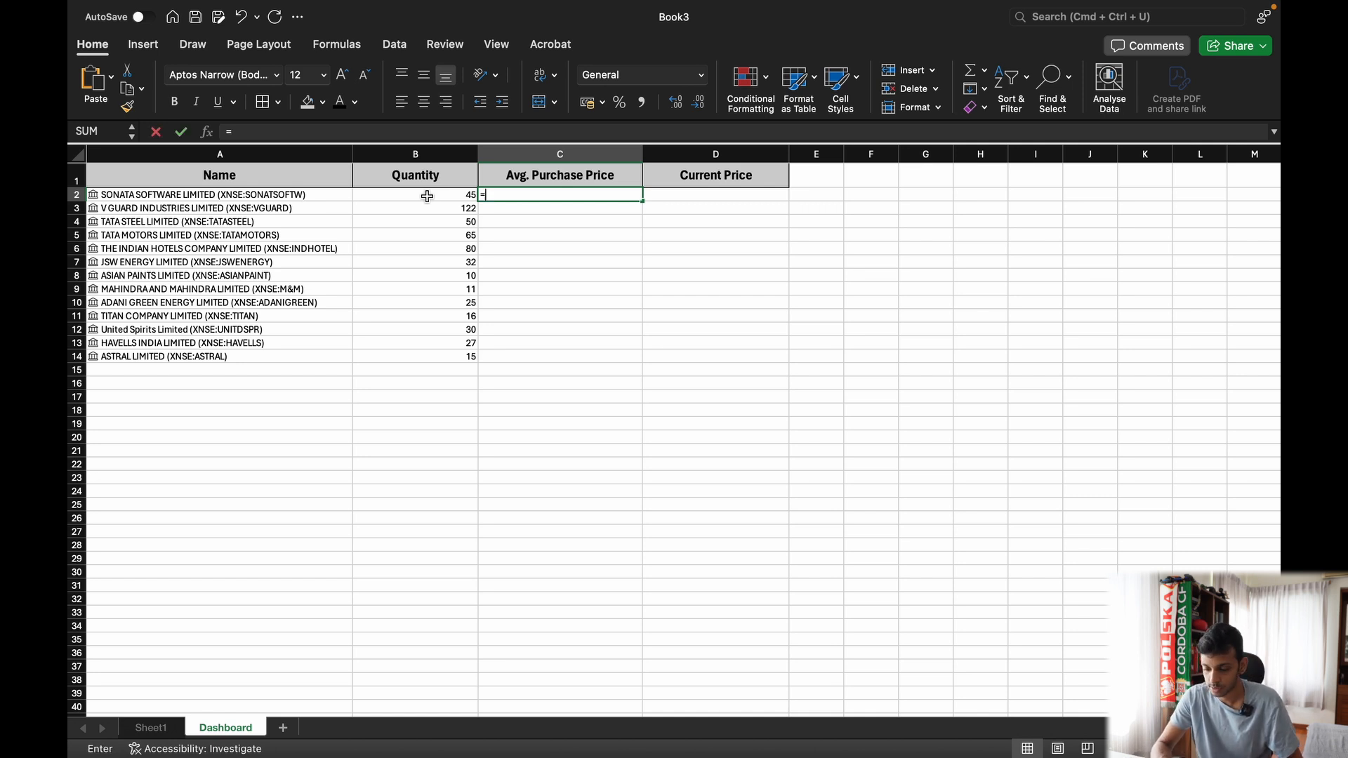
text(IF()
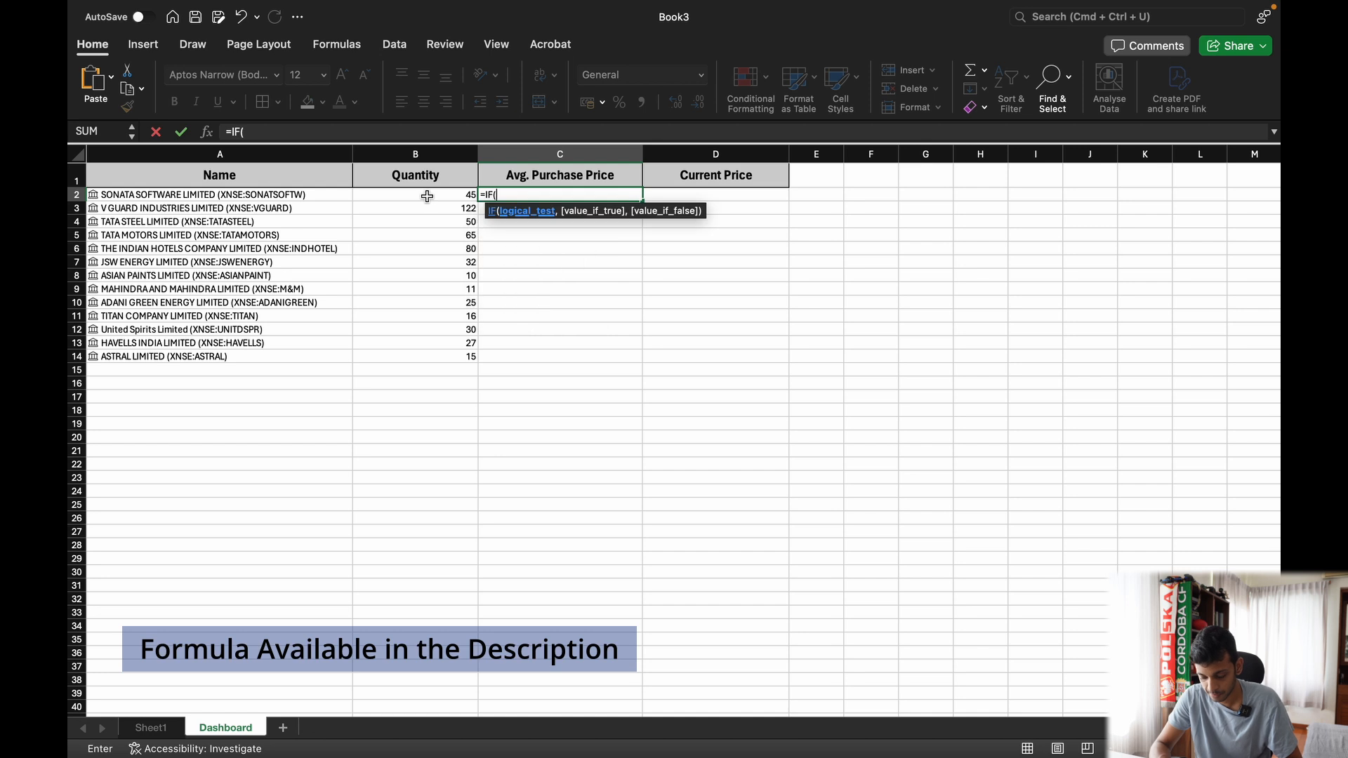
text(A2="","")
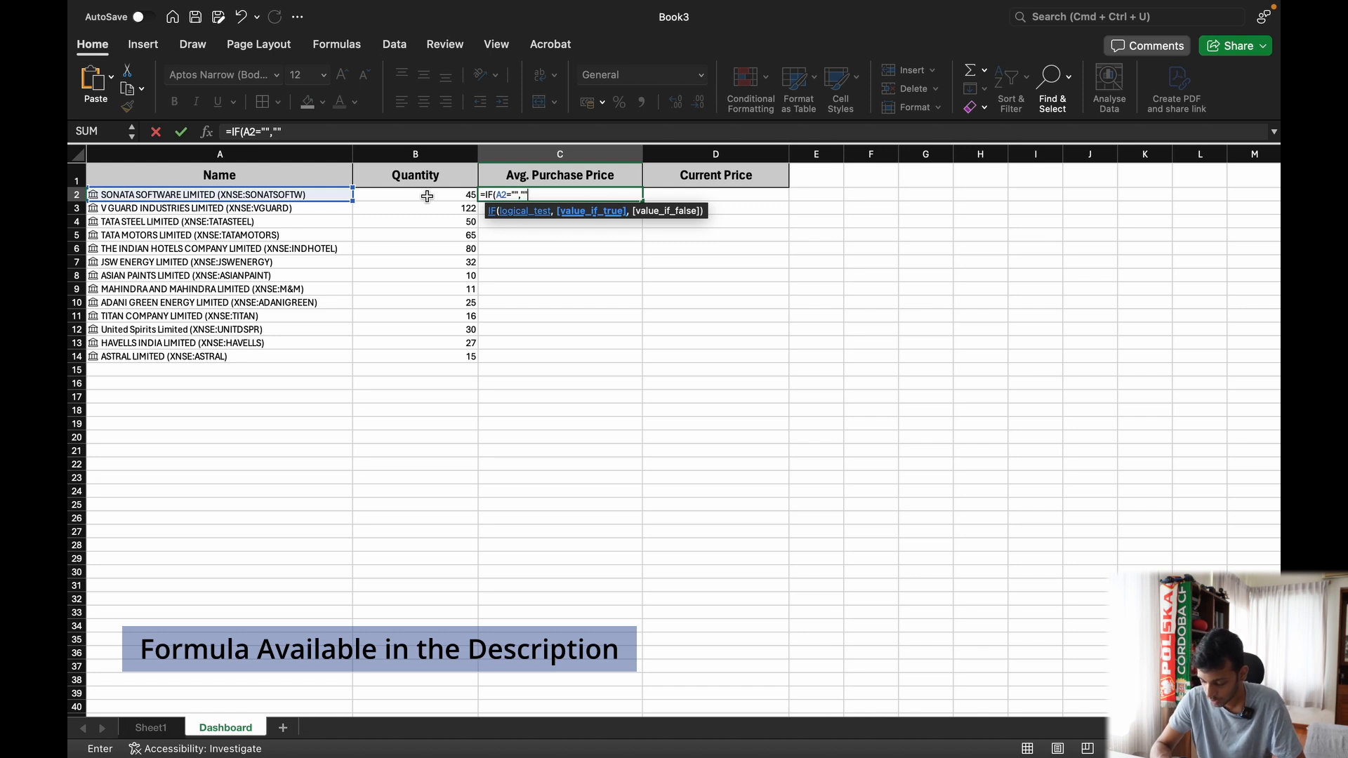
text(,)
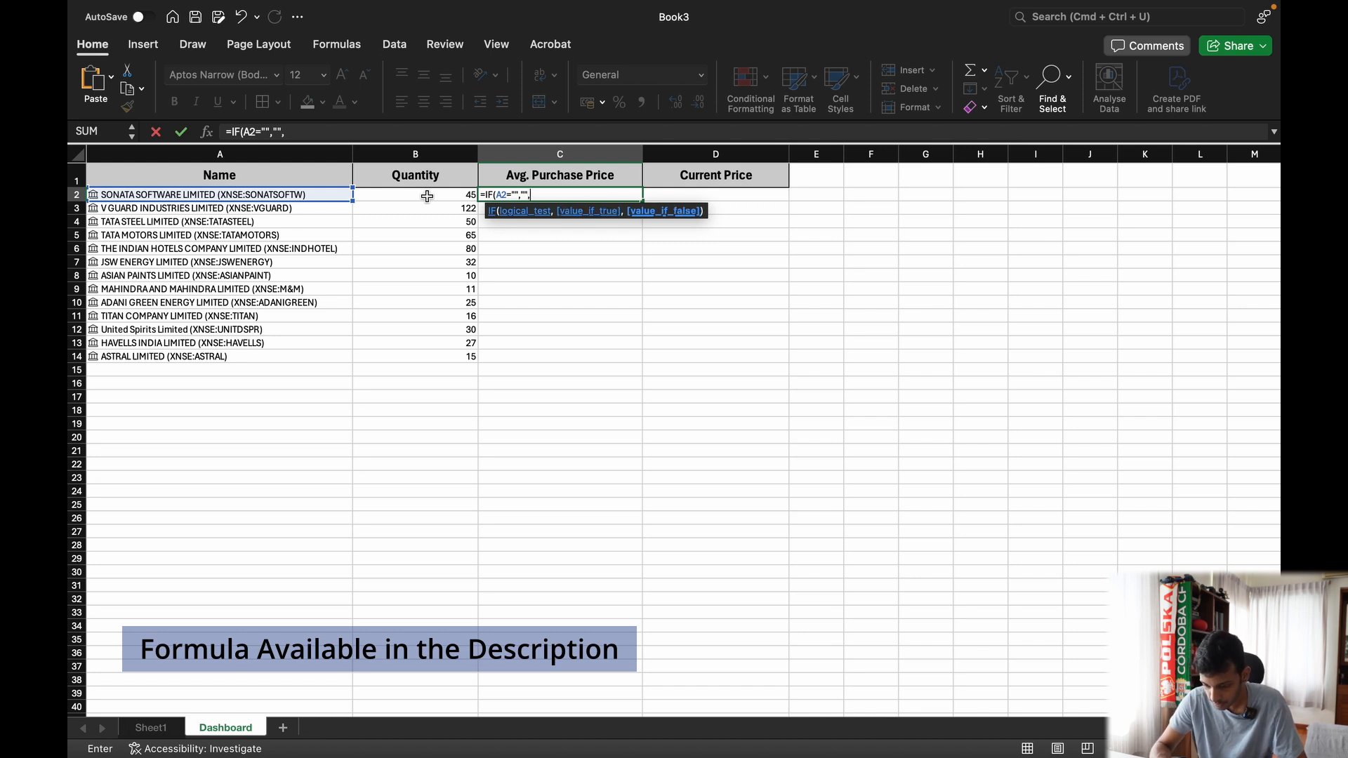
text(S)
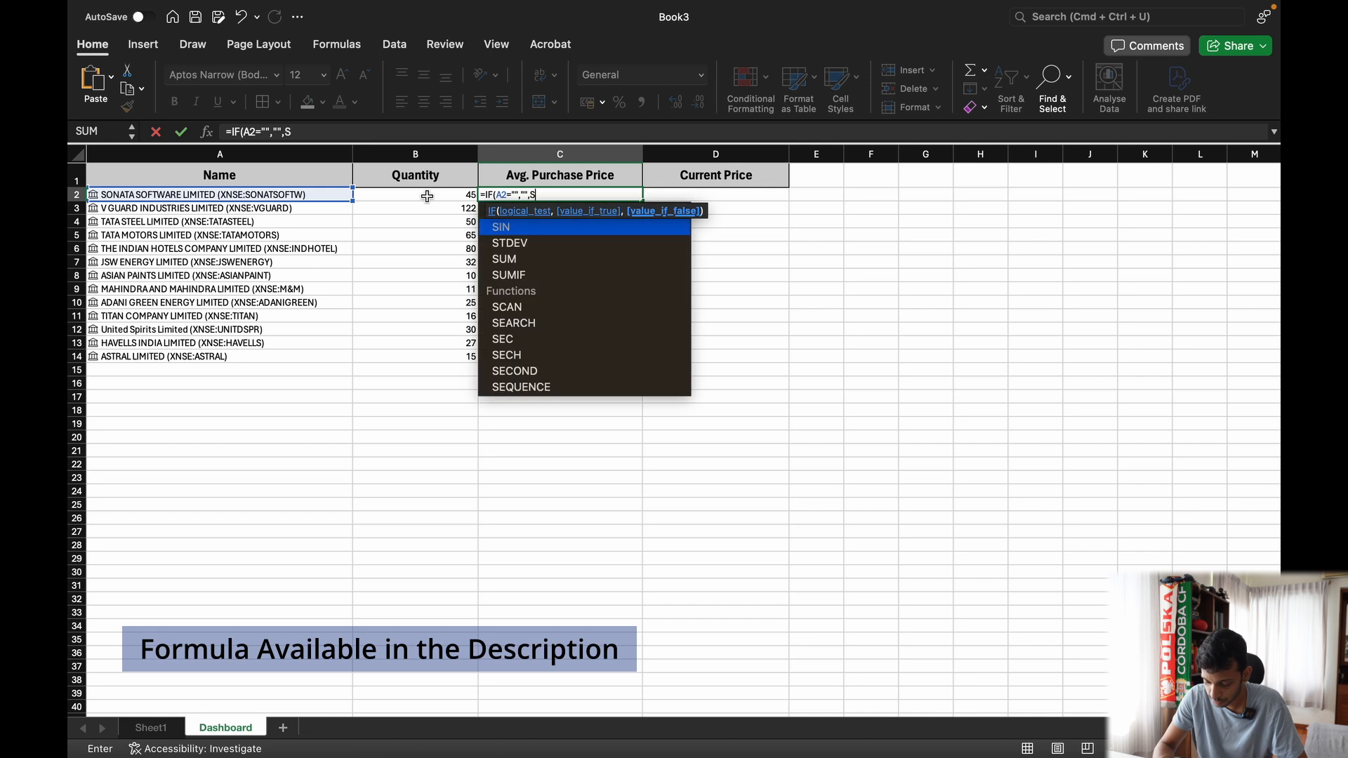
text(U)
key(BackSpace)
key(BackSpace)
text((SUM)
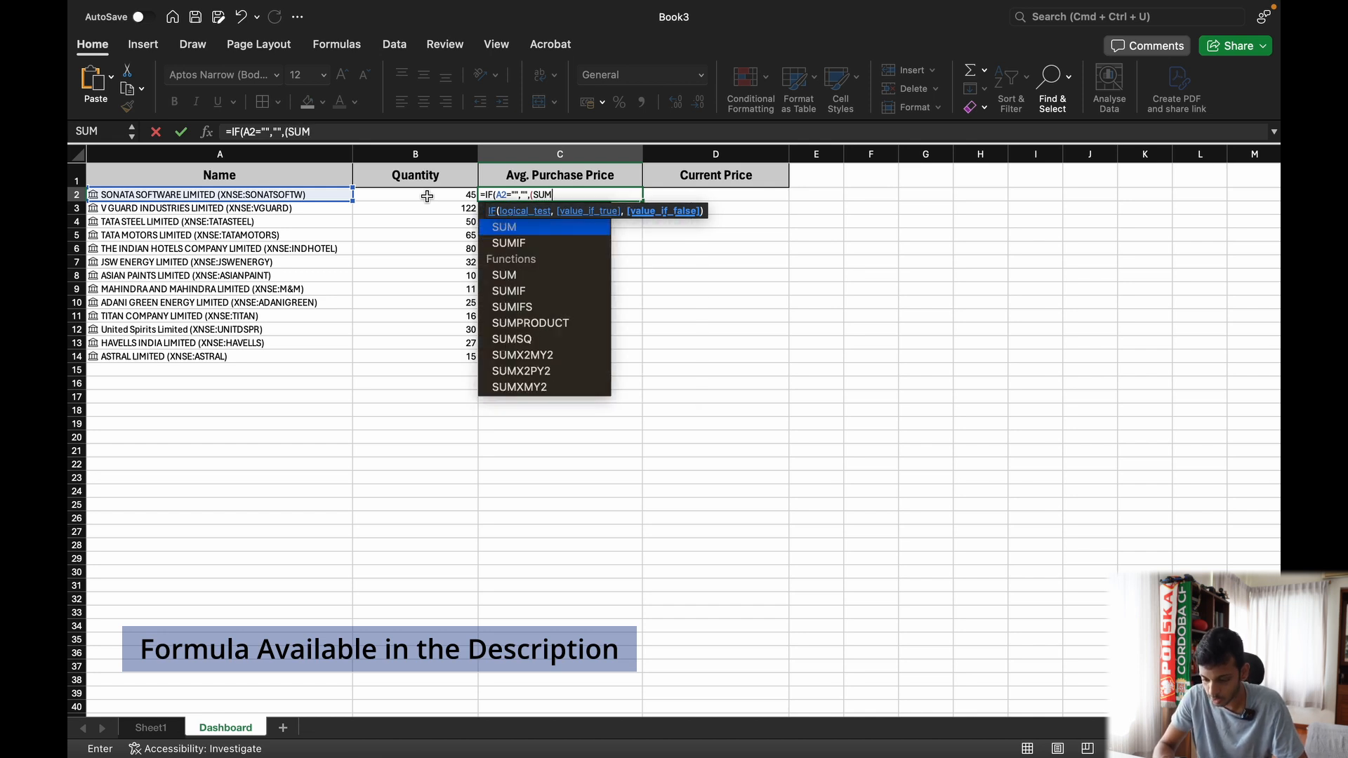
text(IFS()
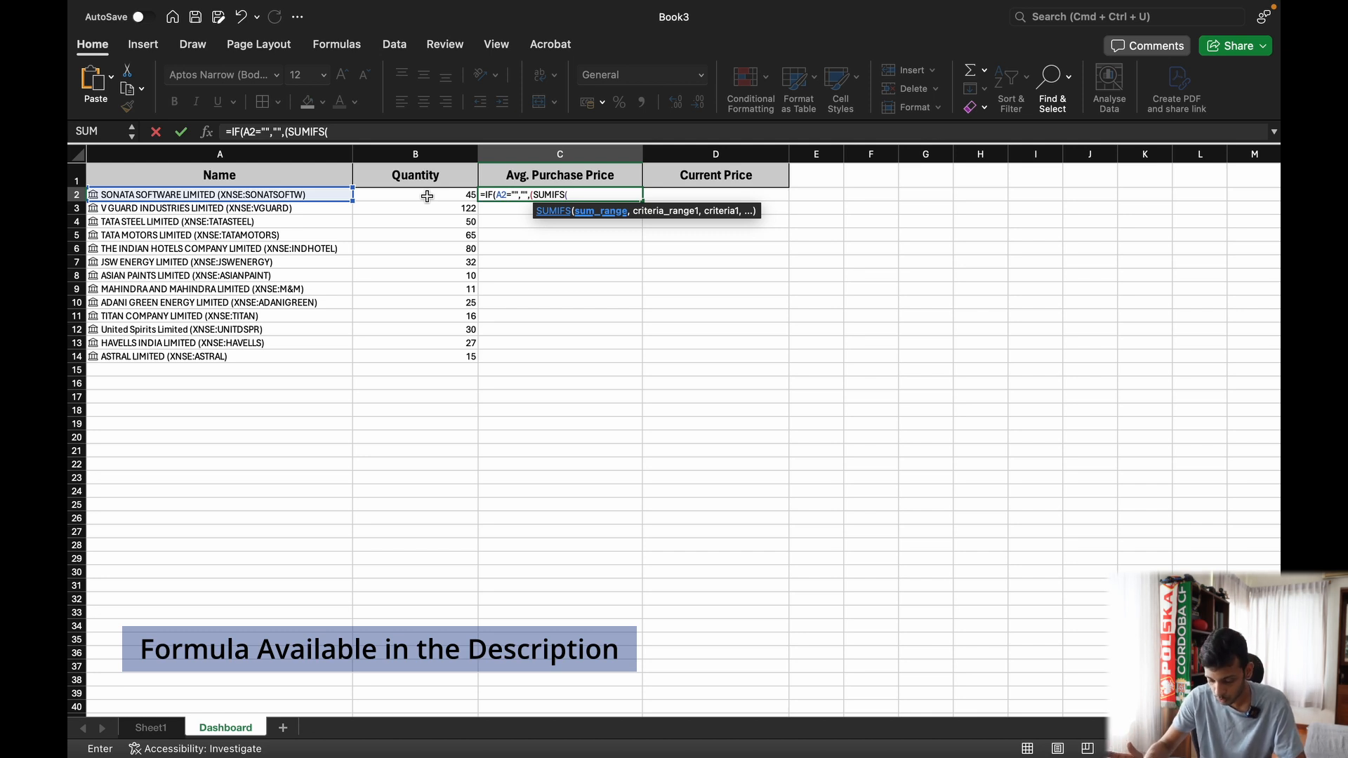
Step: Enter Sheet1!O2:Sheet1!O1000 as the SUMIFS sum range in the C2 formula
text(Sheet1!A2:Sheet1!1000)
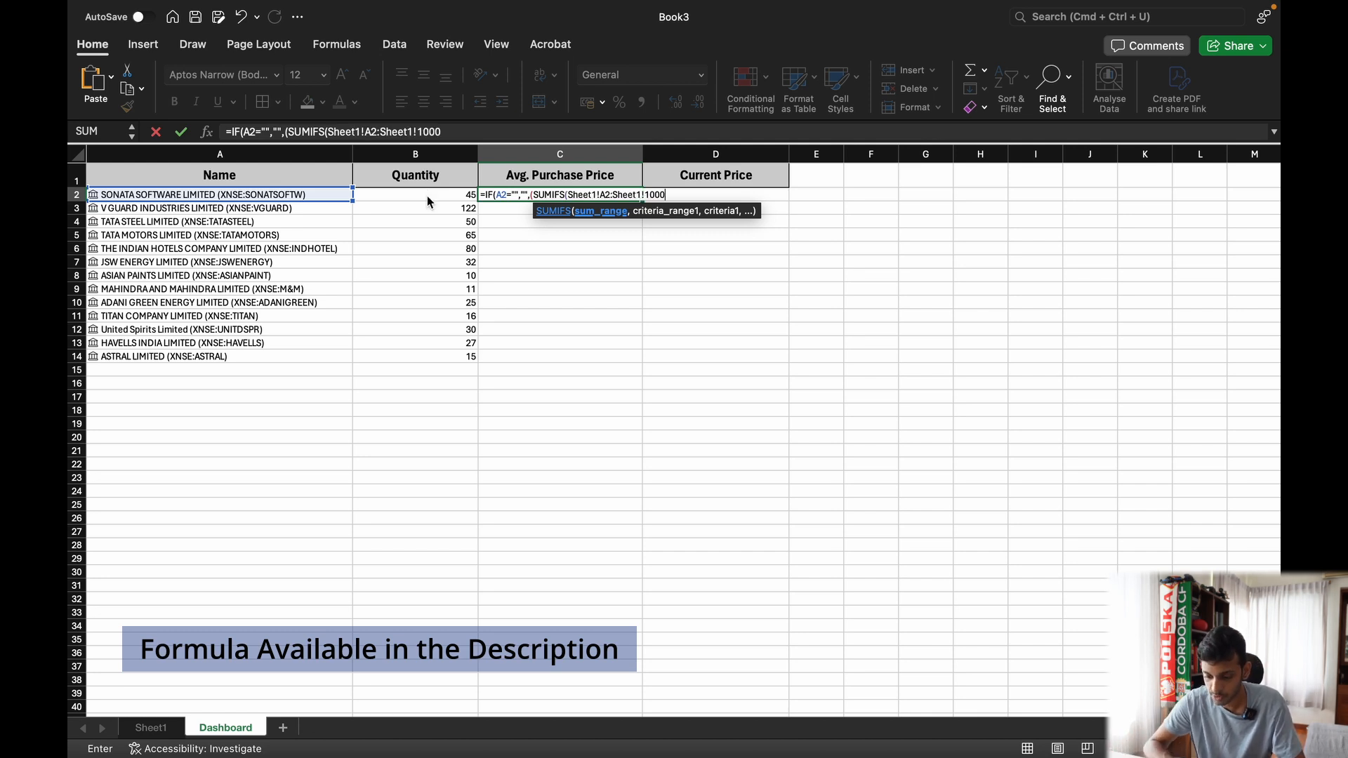
click(374, 135)
key(BackSpace)
text(O)
key(Right)
key(Right)
key(Right)
key(Right)
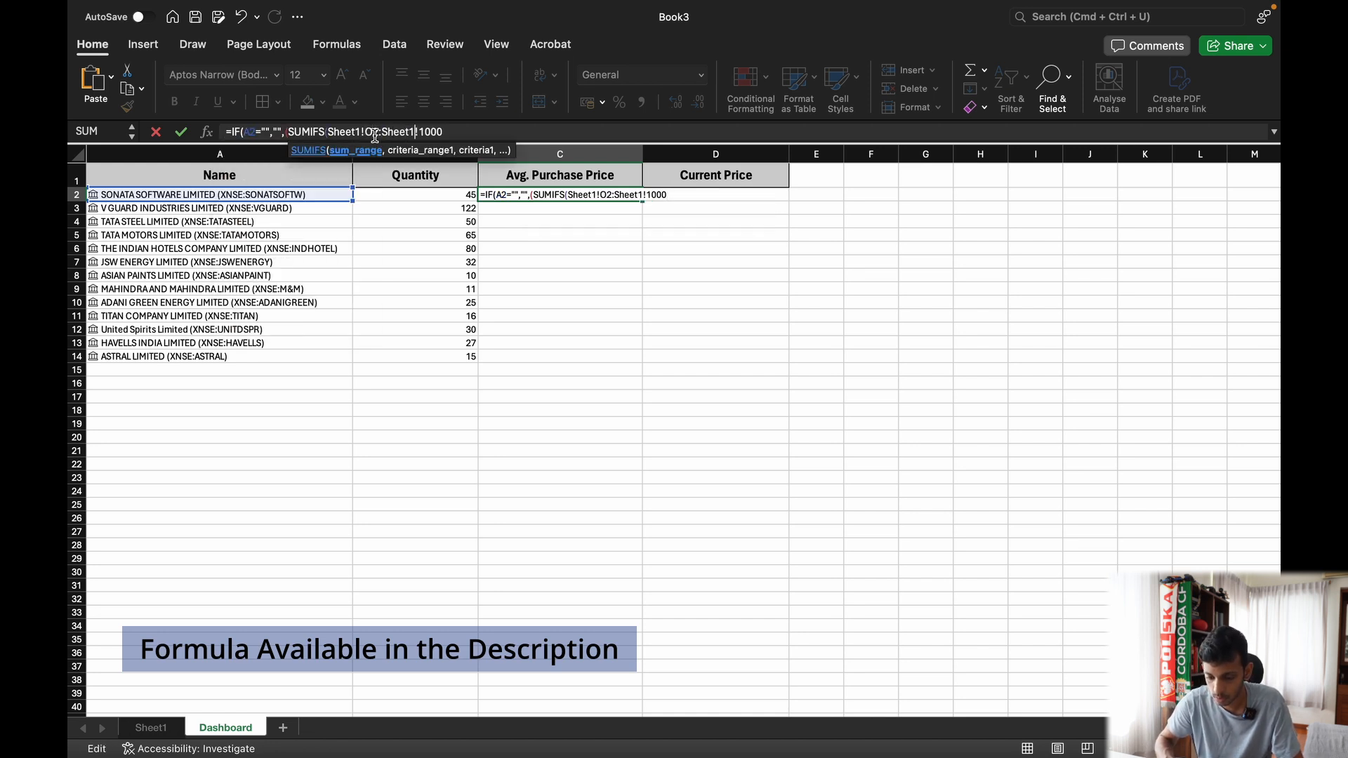
text())
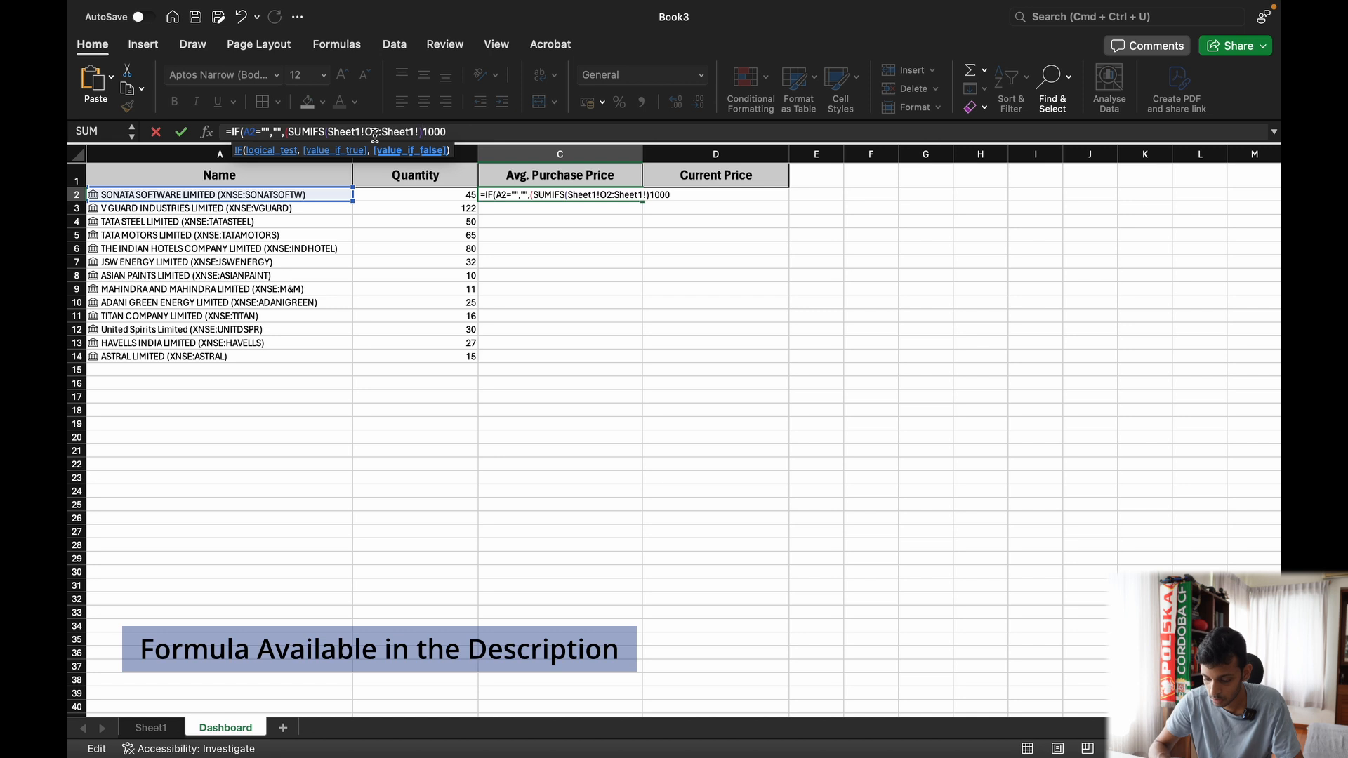
key(BackSpace)
text(O)
key(BackSpace)
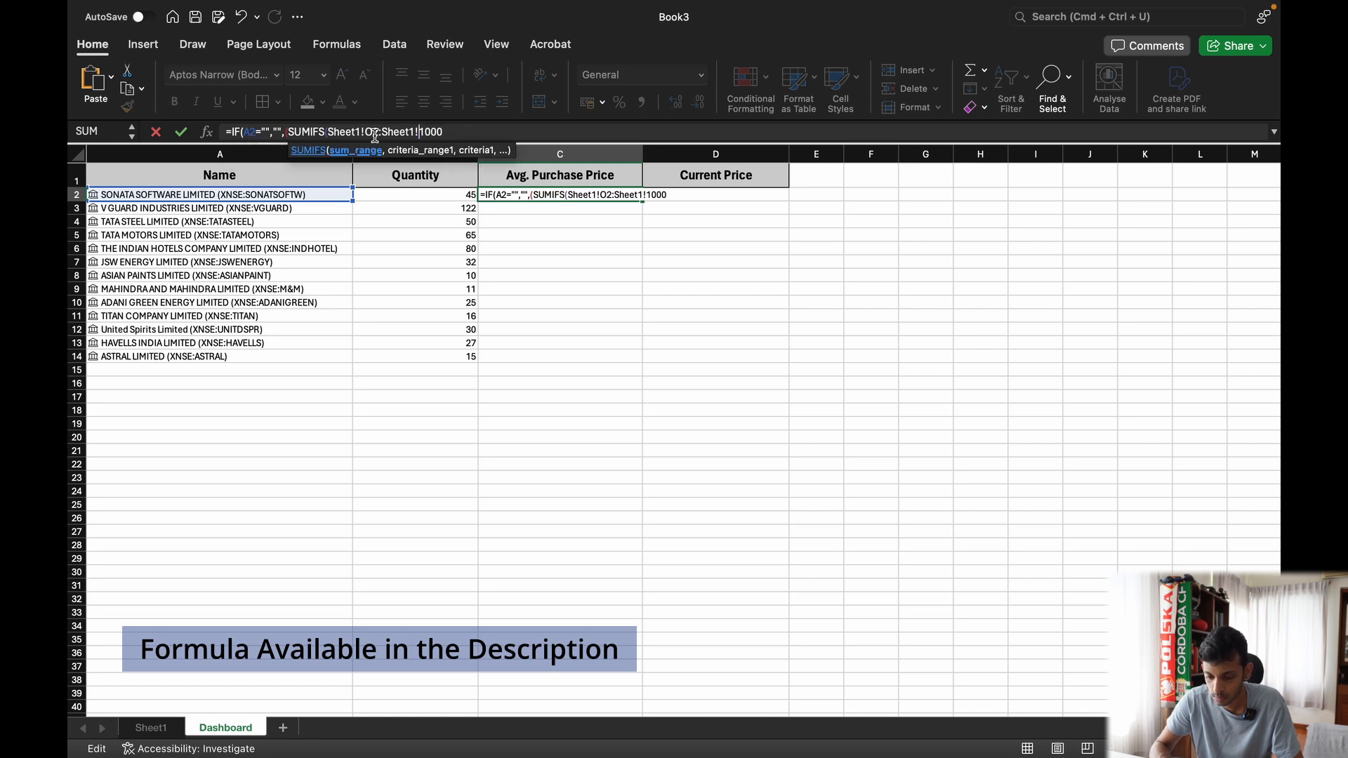
text(O)
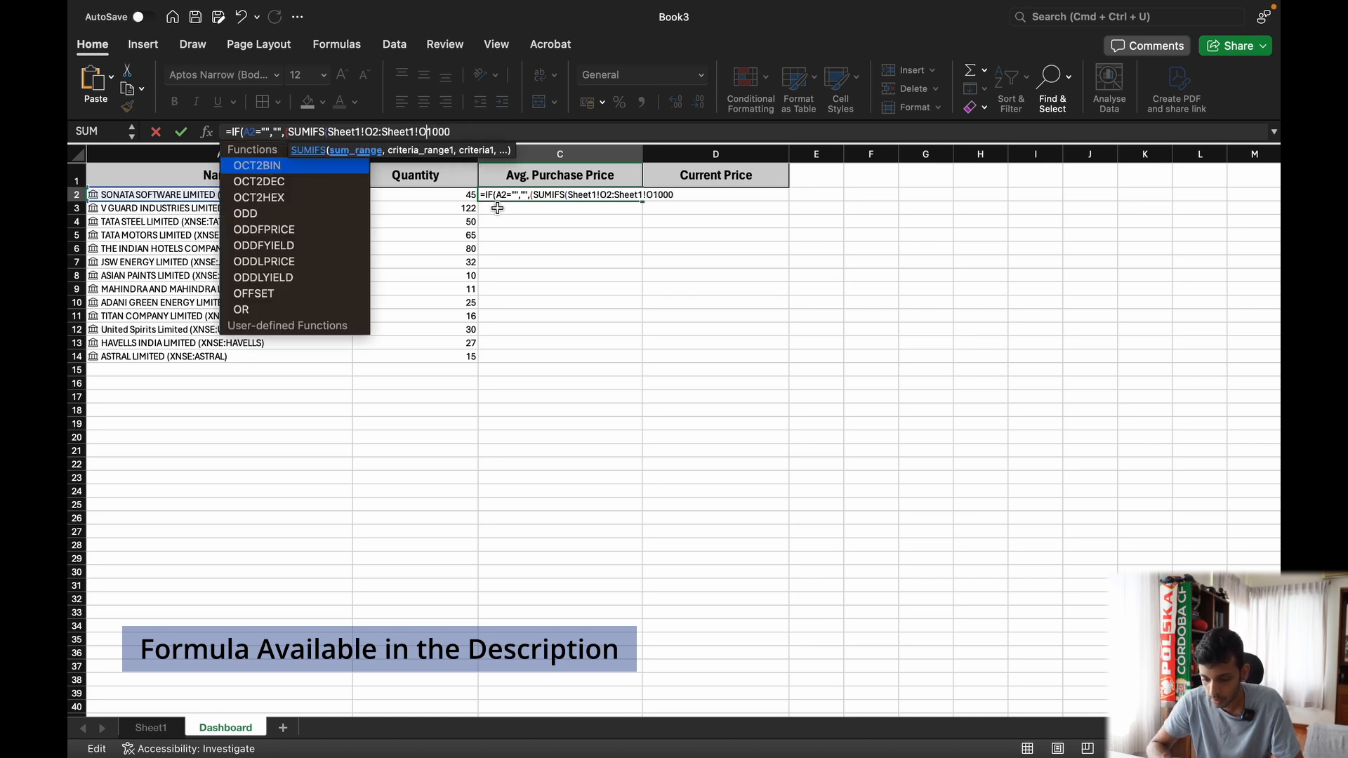
click(466, 131)
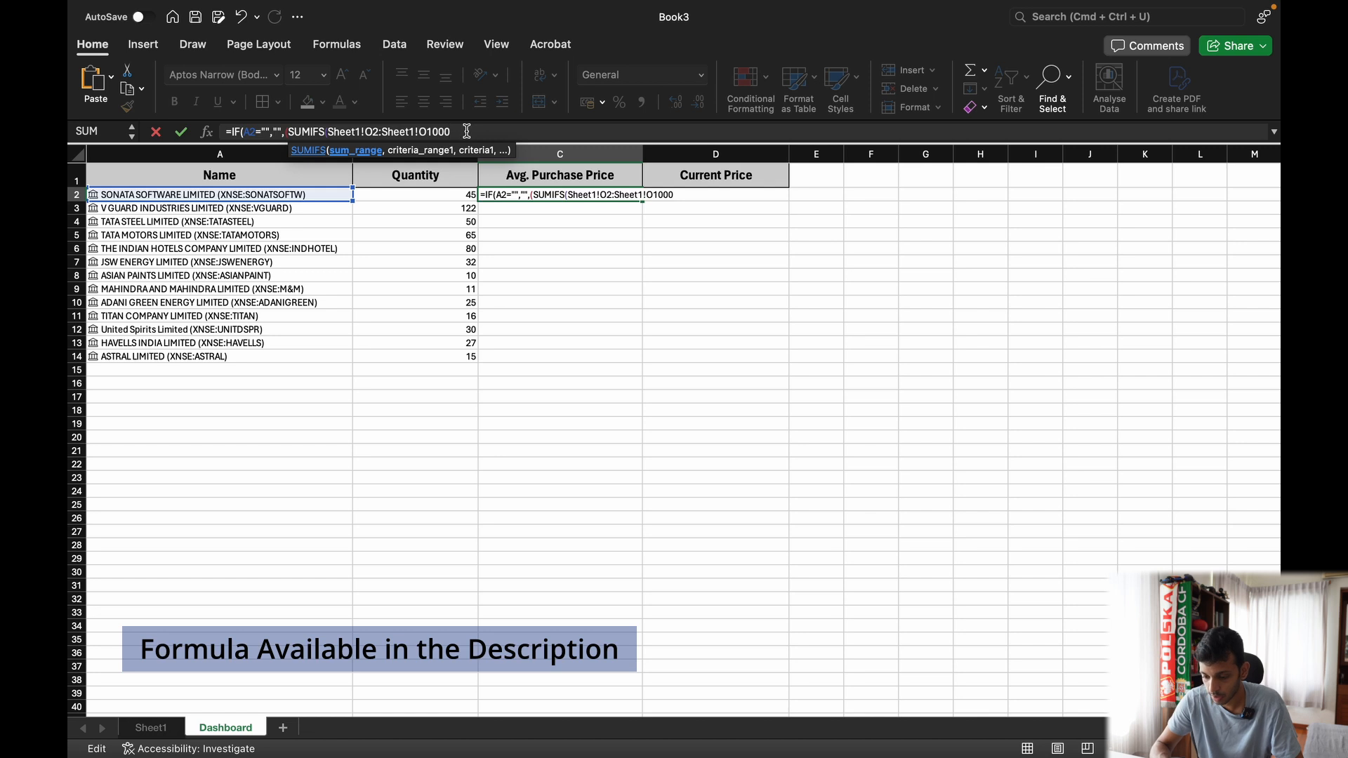
Step: Add Sheet1!A2:Sheet1!A1000 as the first SUMIFS criteria range with A2 as its criteria
text(,)
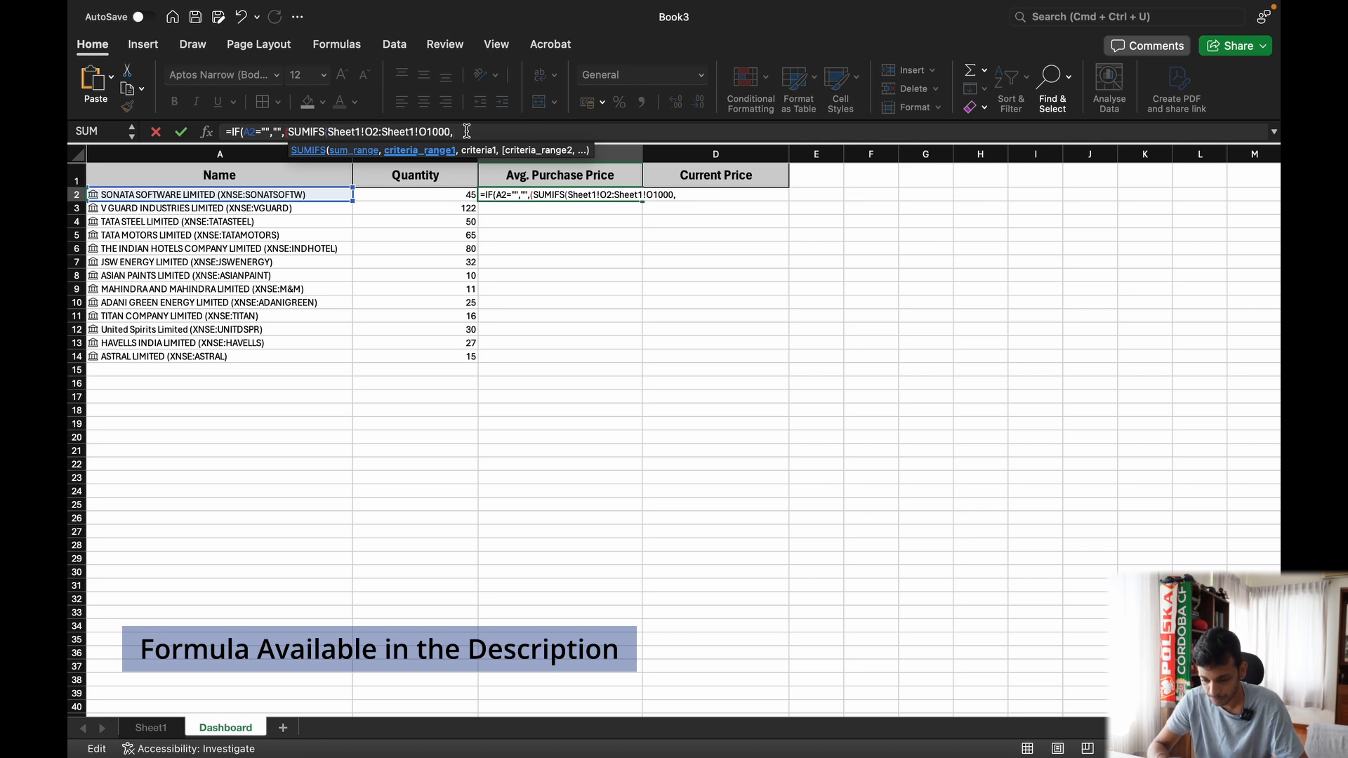
text(Sheet1!A2:Sheet1!1000)
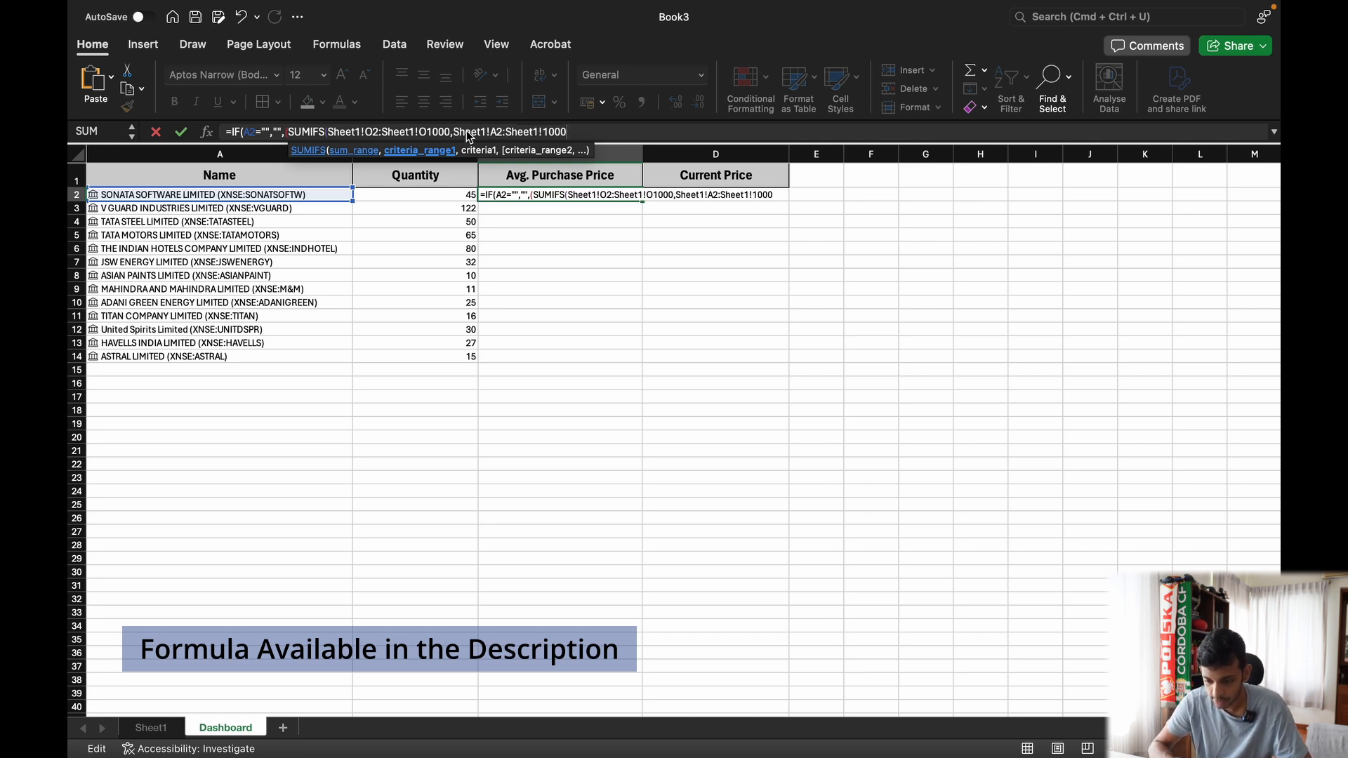
click(544, 133)
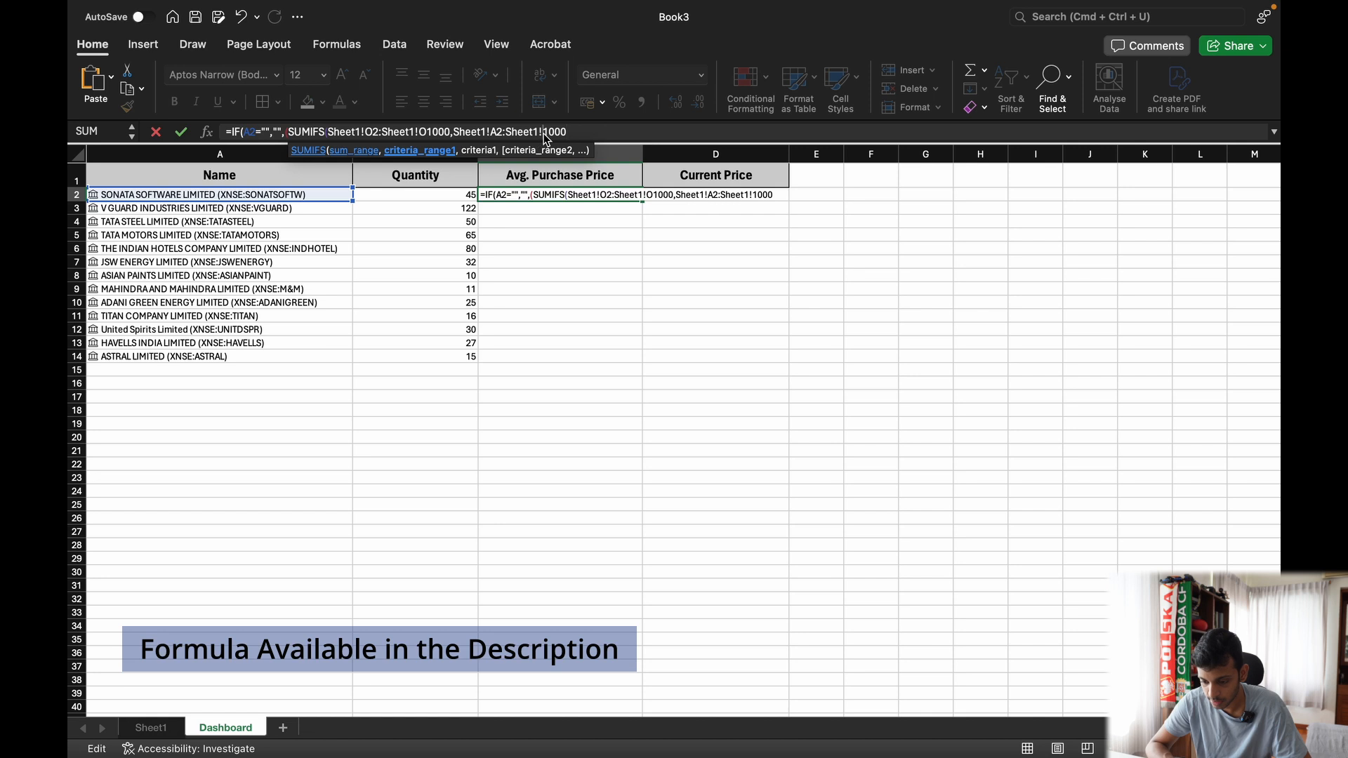
text(A)
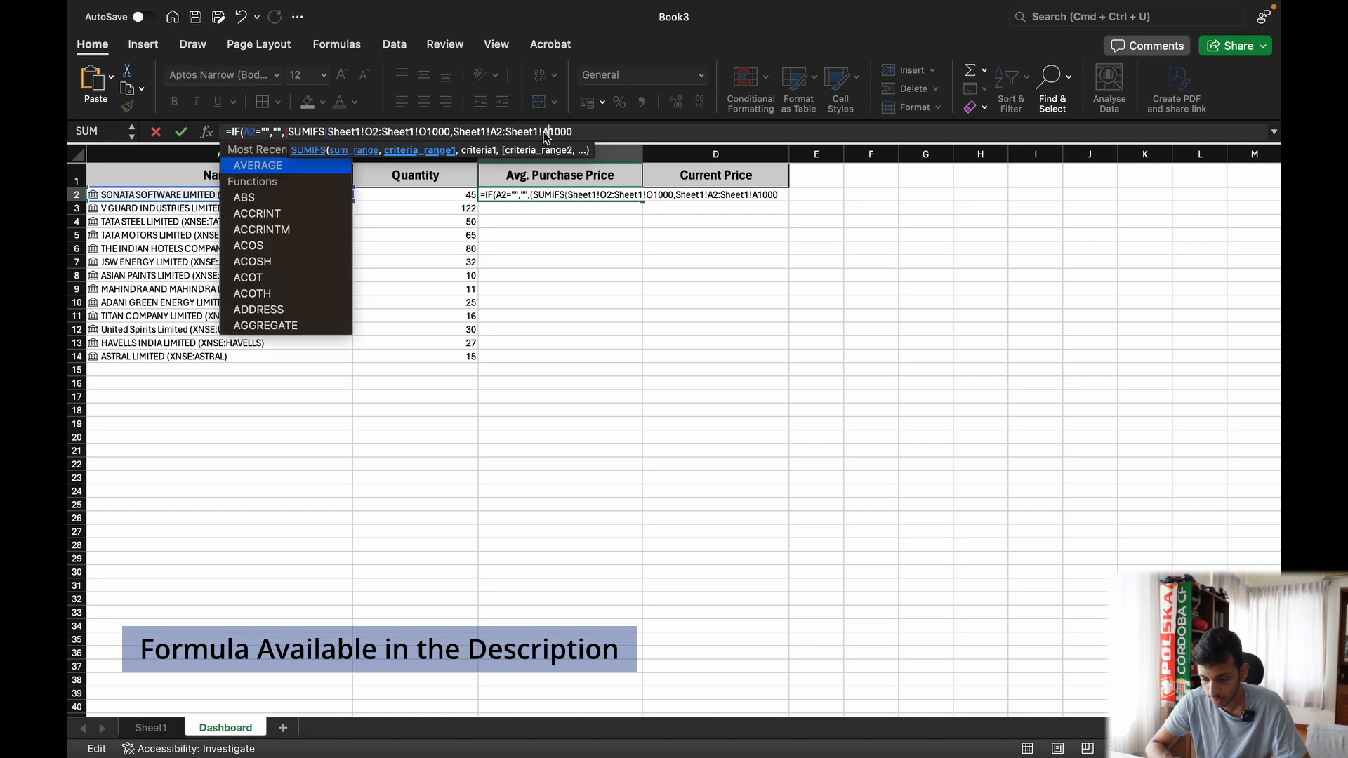
click(584, 132)
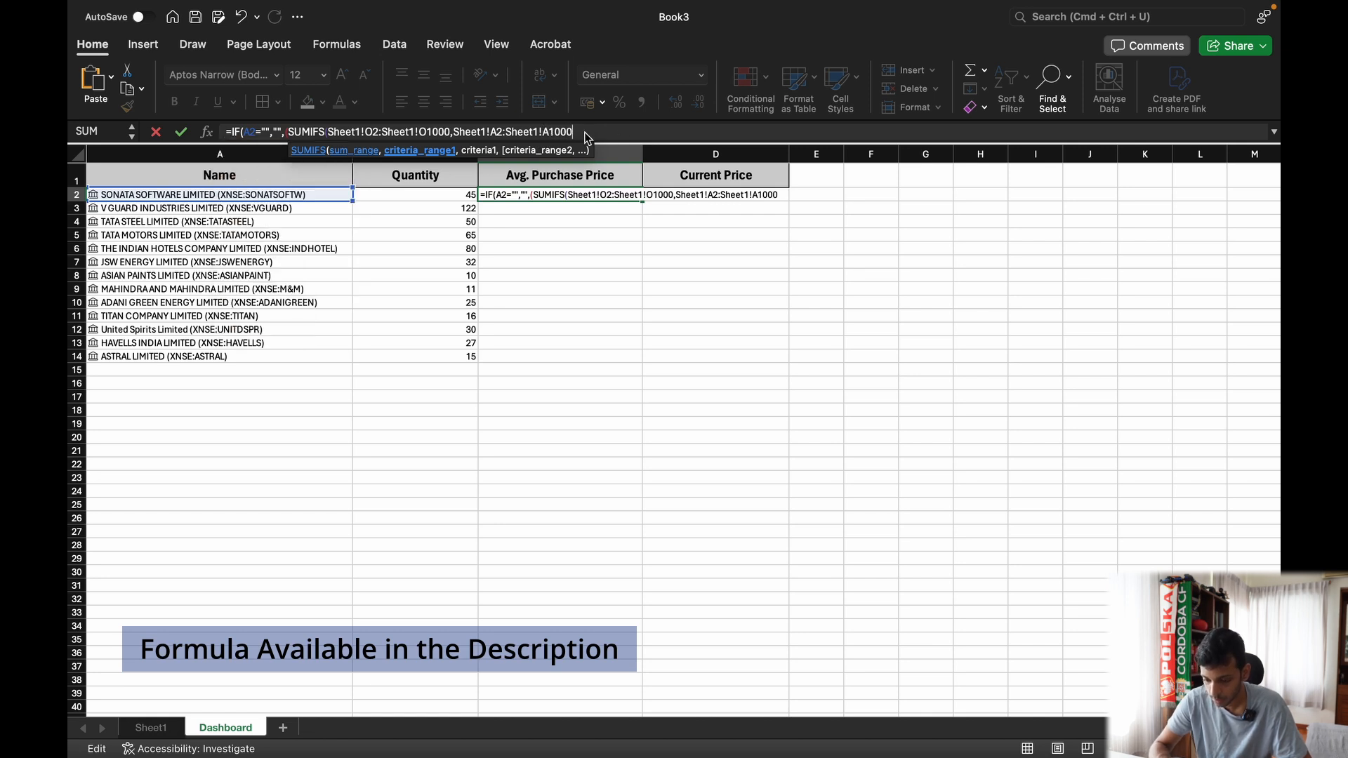
text(,A2)
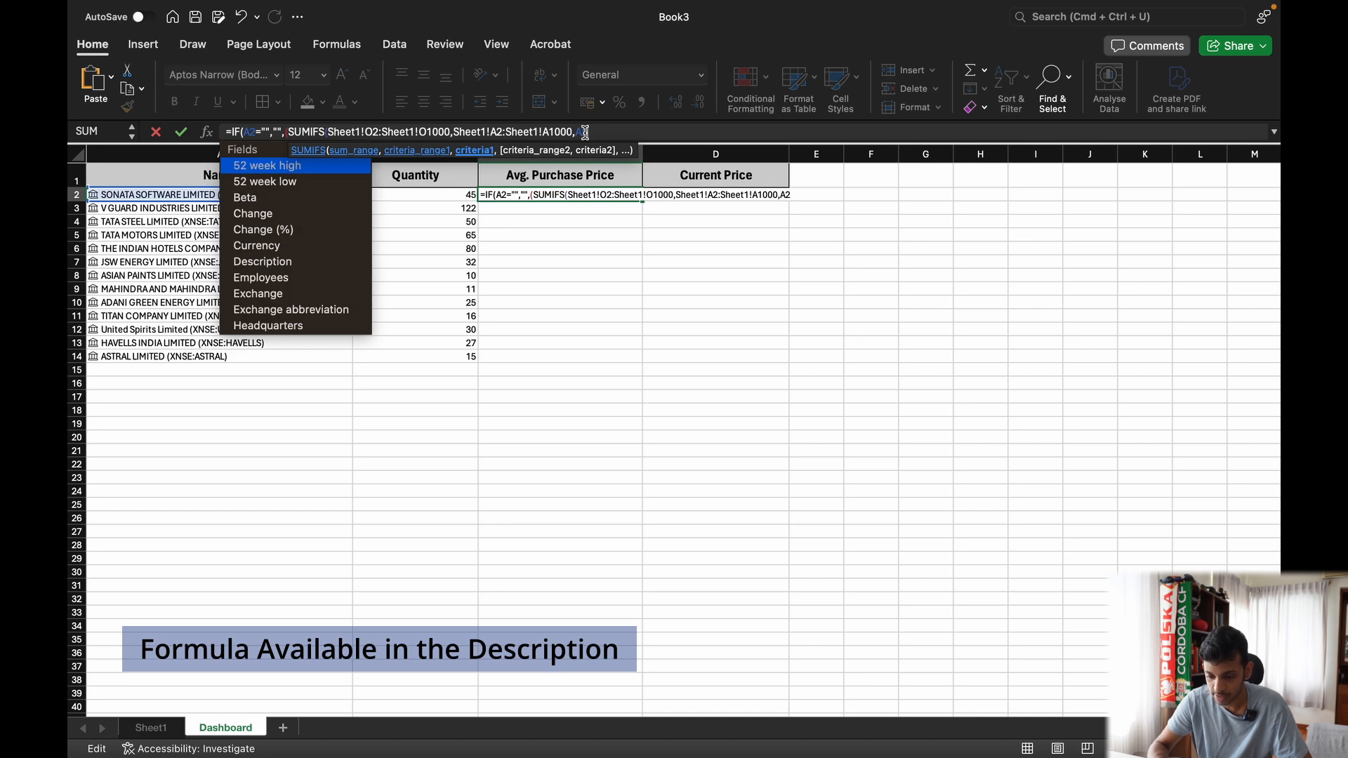
Step: Add Sheet1!G2:Sheet1!G1000 as the second SUMIFS criteria range with "buy" as its criteria
text(,)
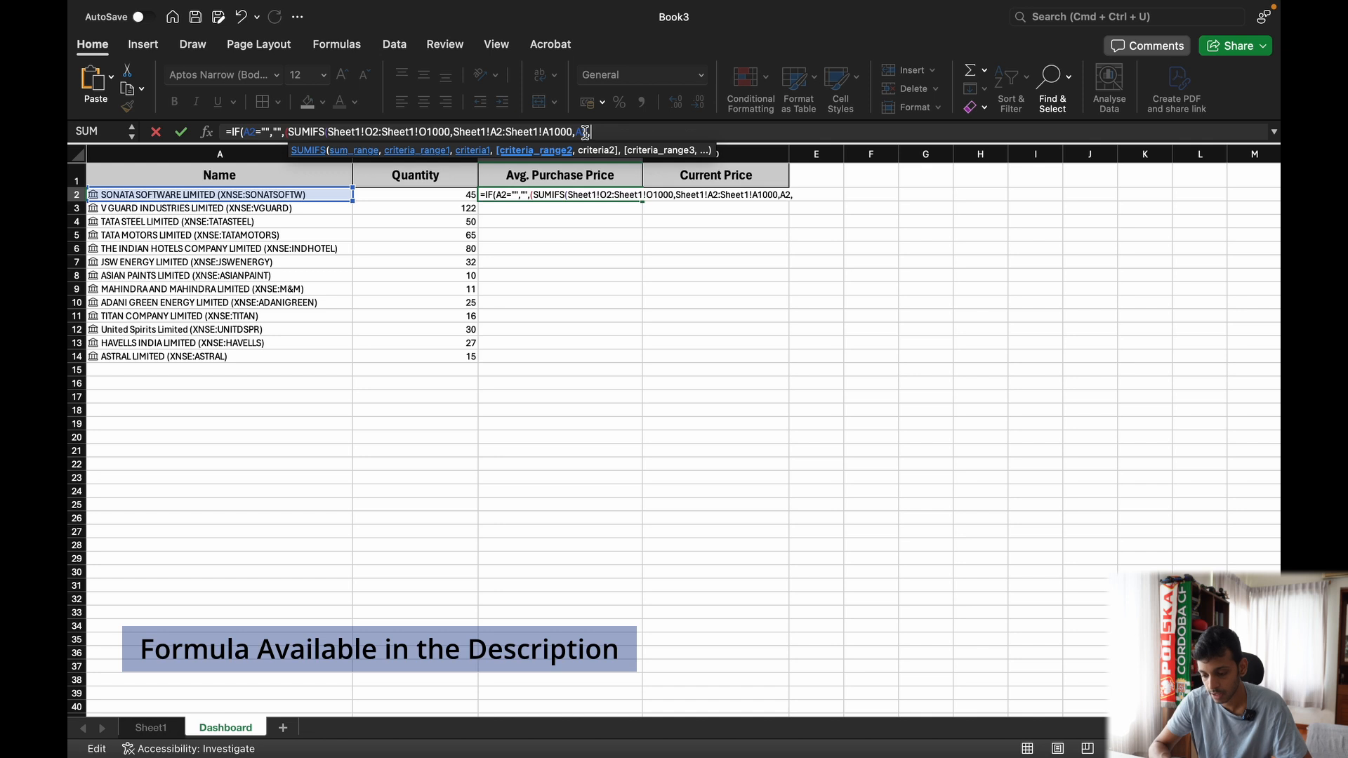
text(Sheet1!A2:Sheet1!1000)
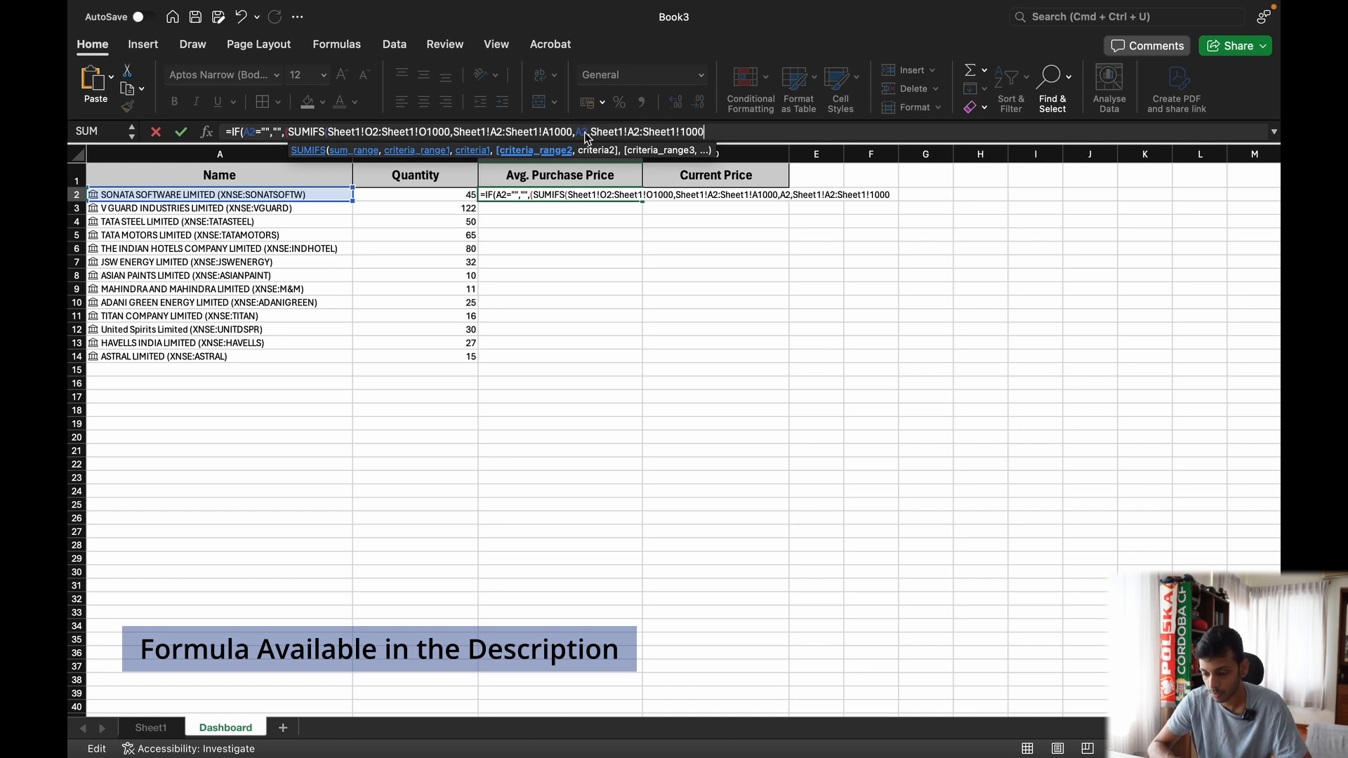
click(679, 133)
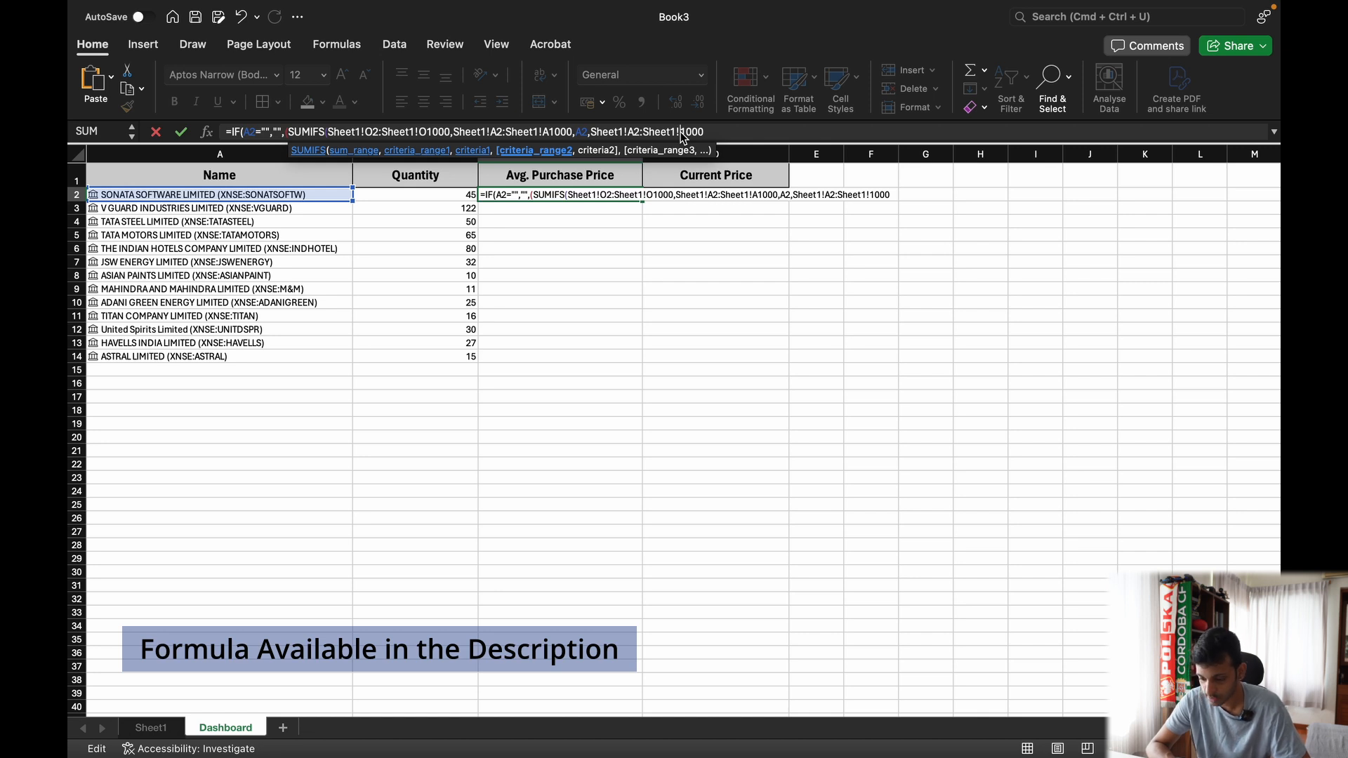
key(BackSpace)
text(G)
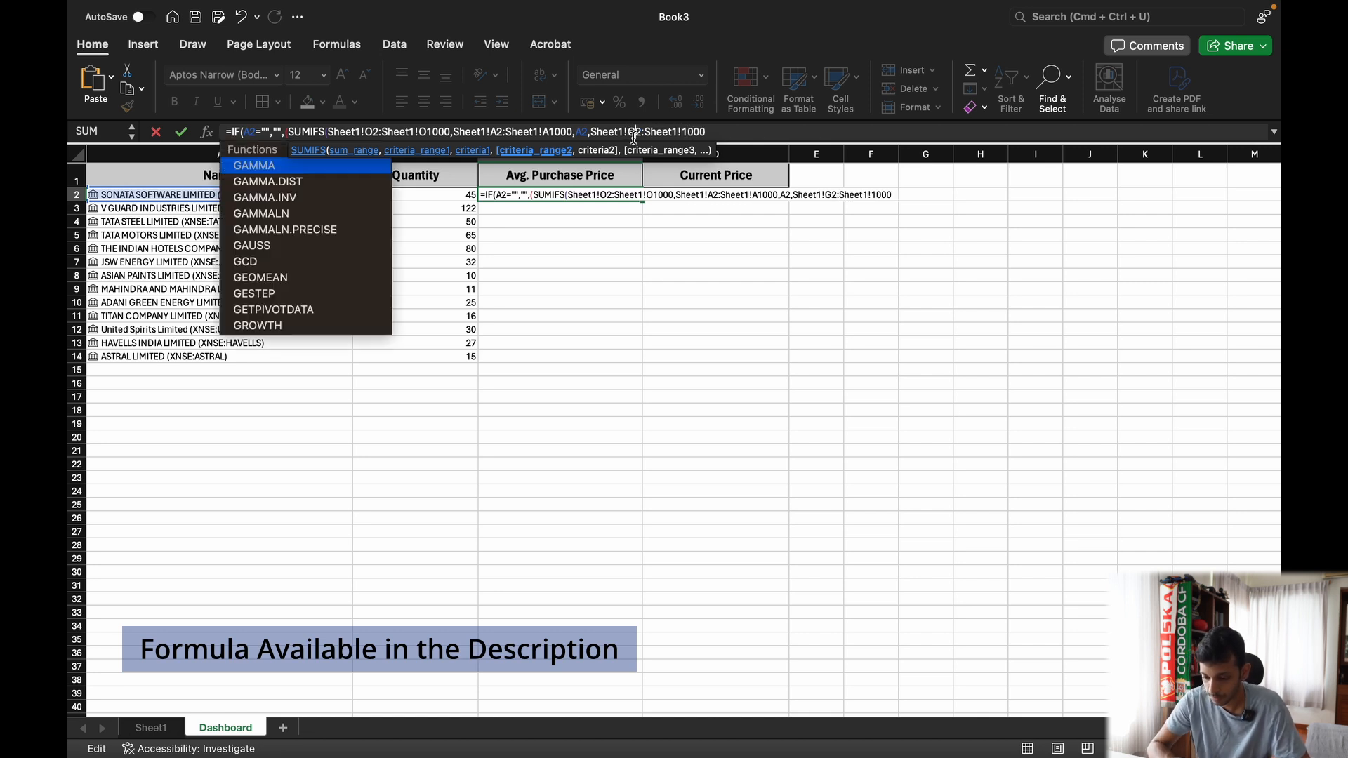
click(683, 133)
text(G)
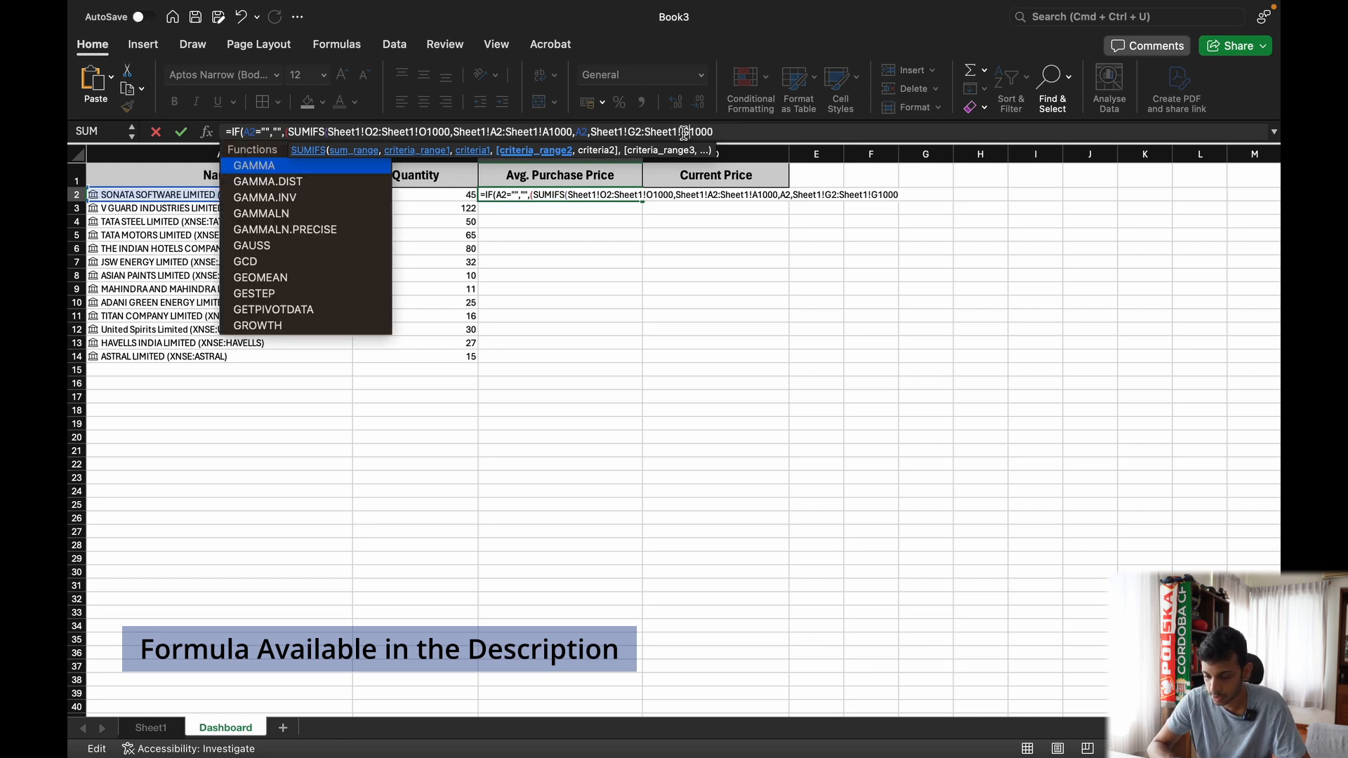
click(728, 130)
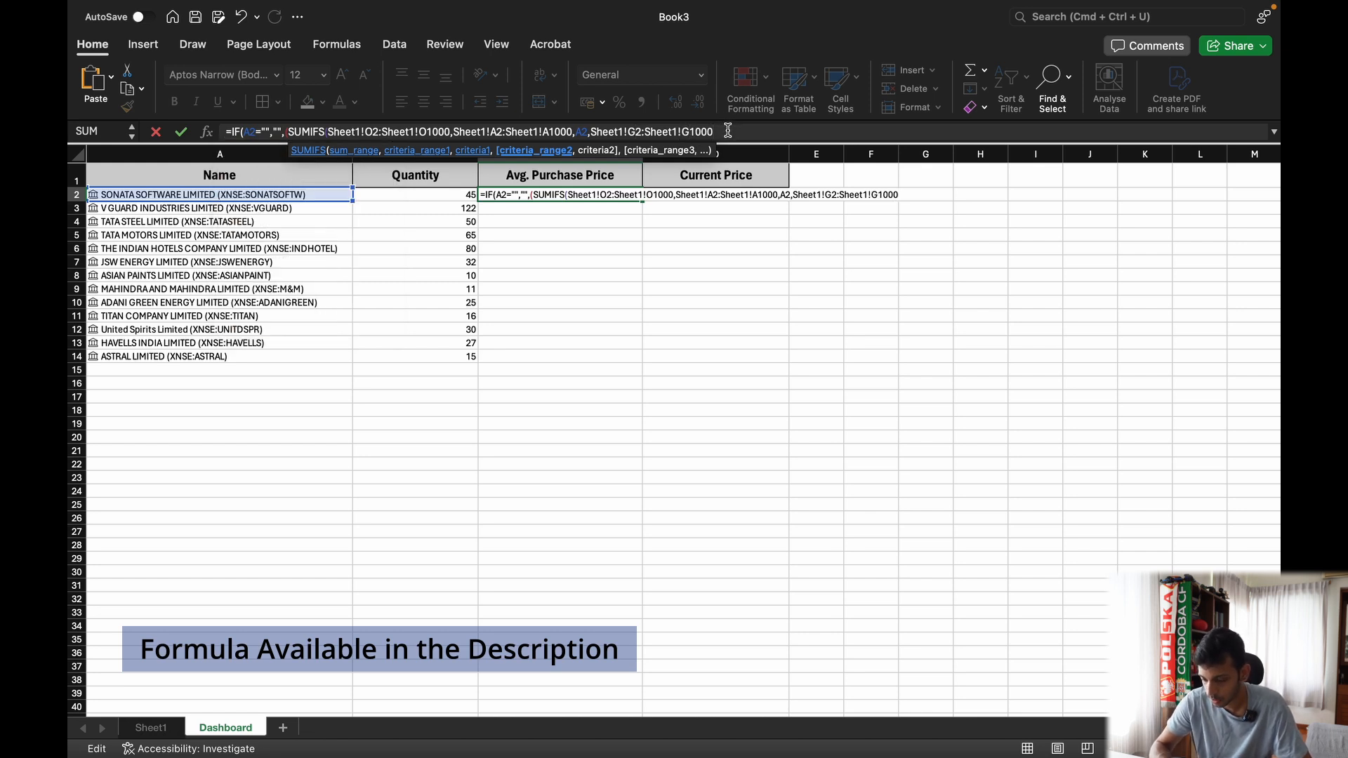
text(,"")
text(buy)
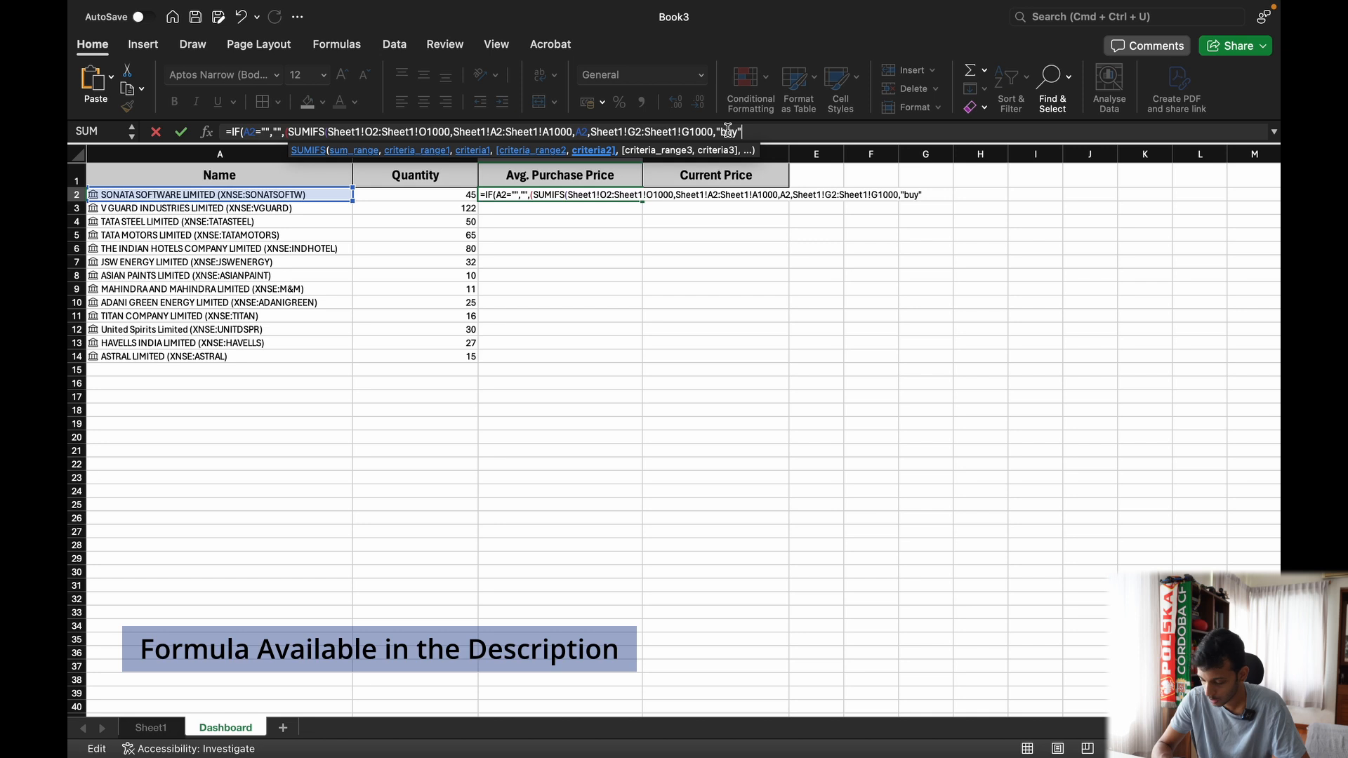
Step: Close the SUMIFS, divide it by B2, close the remaining parentheses and commit the formula in C2
text())
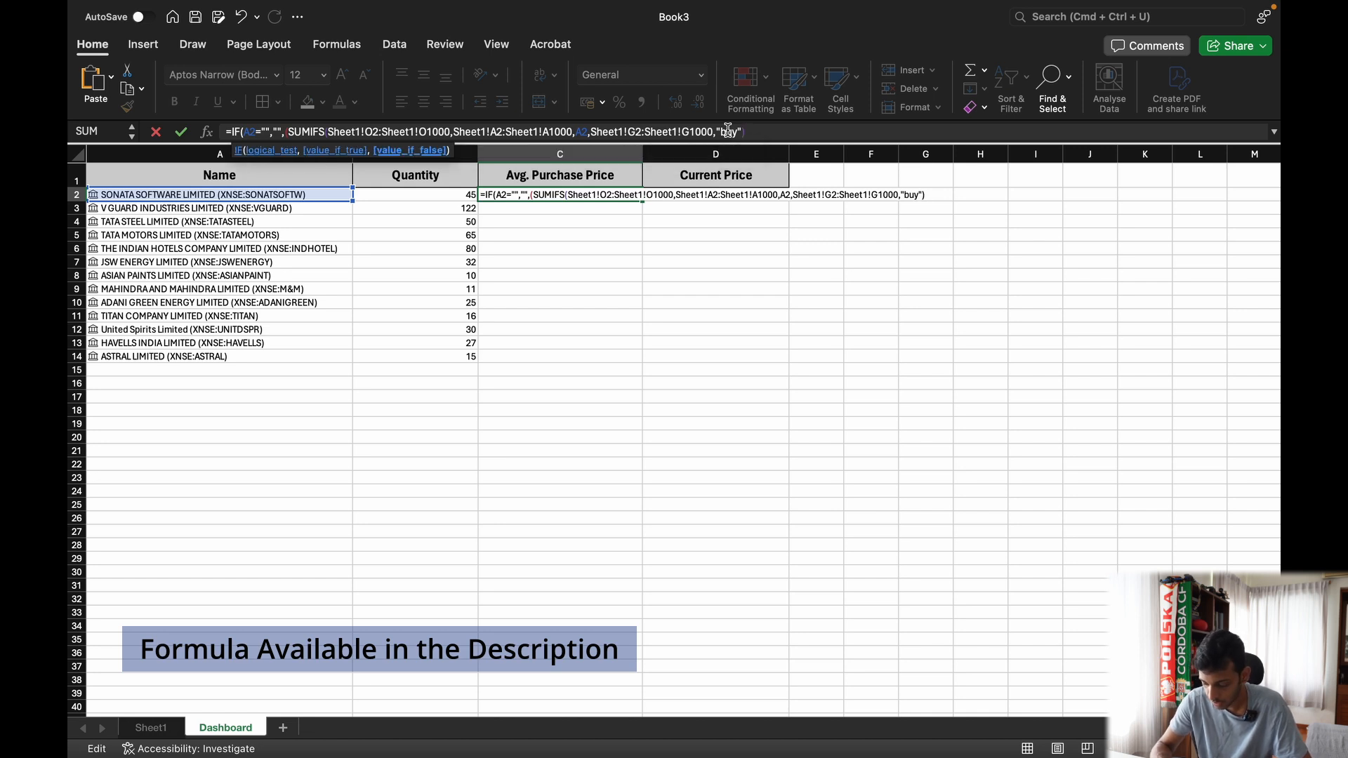
text(/)
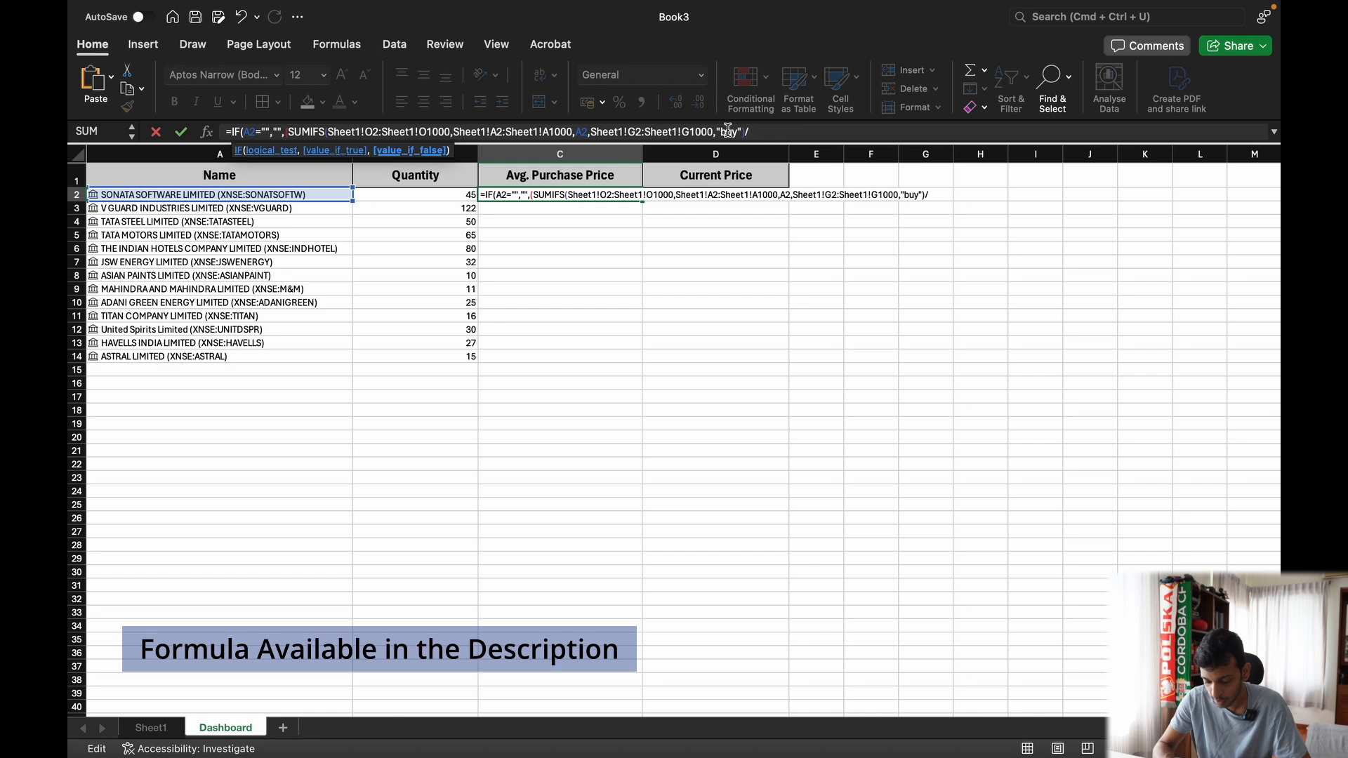
text(B2)
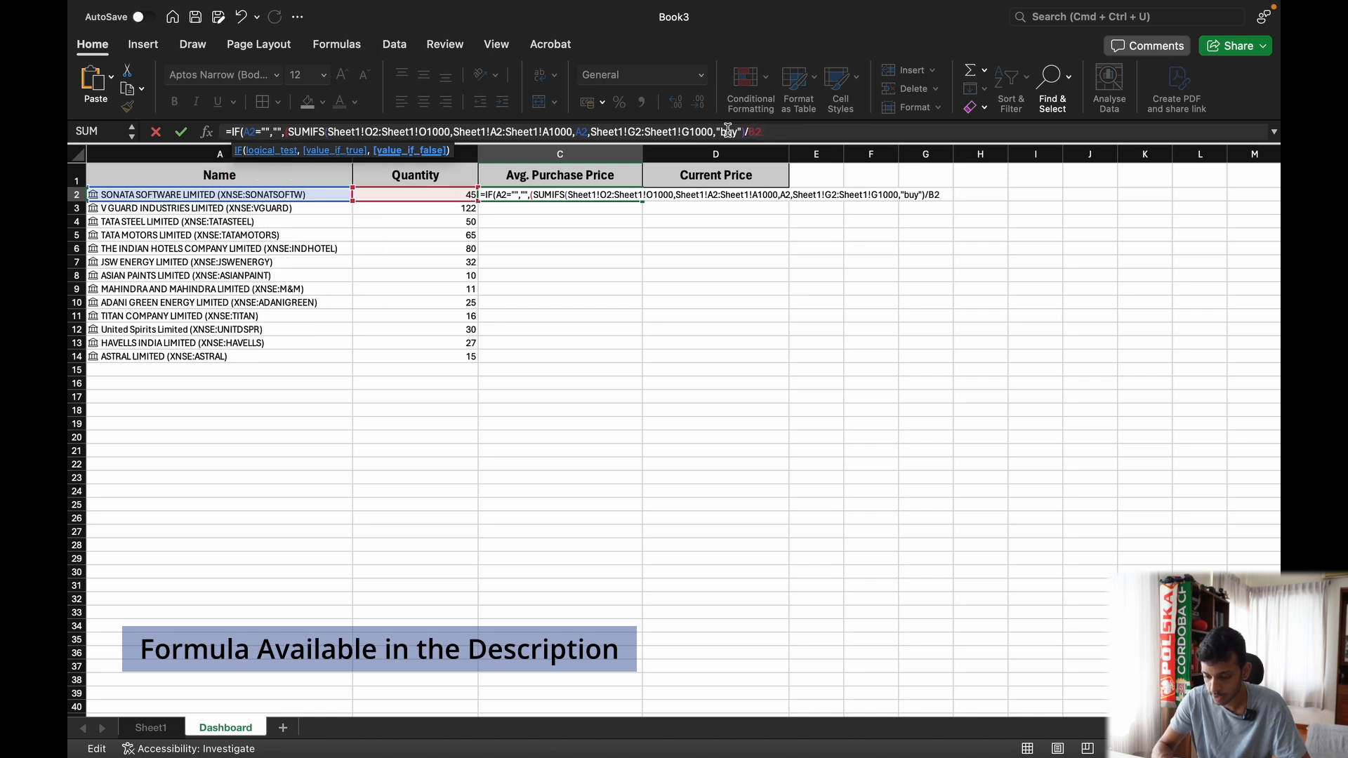
text())
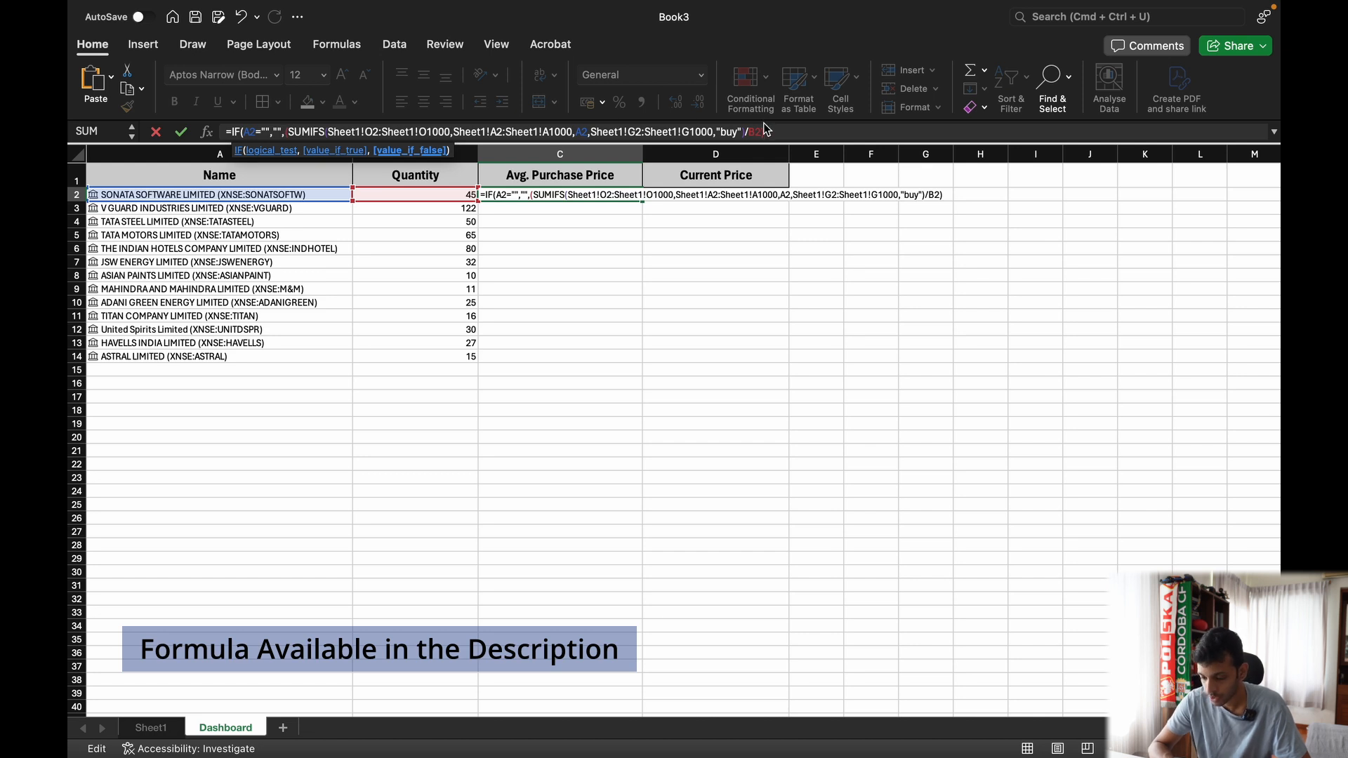
text())
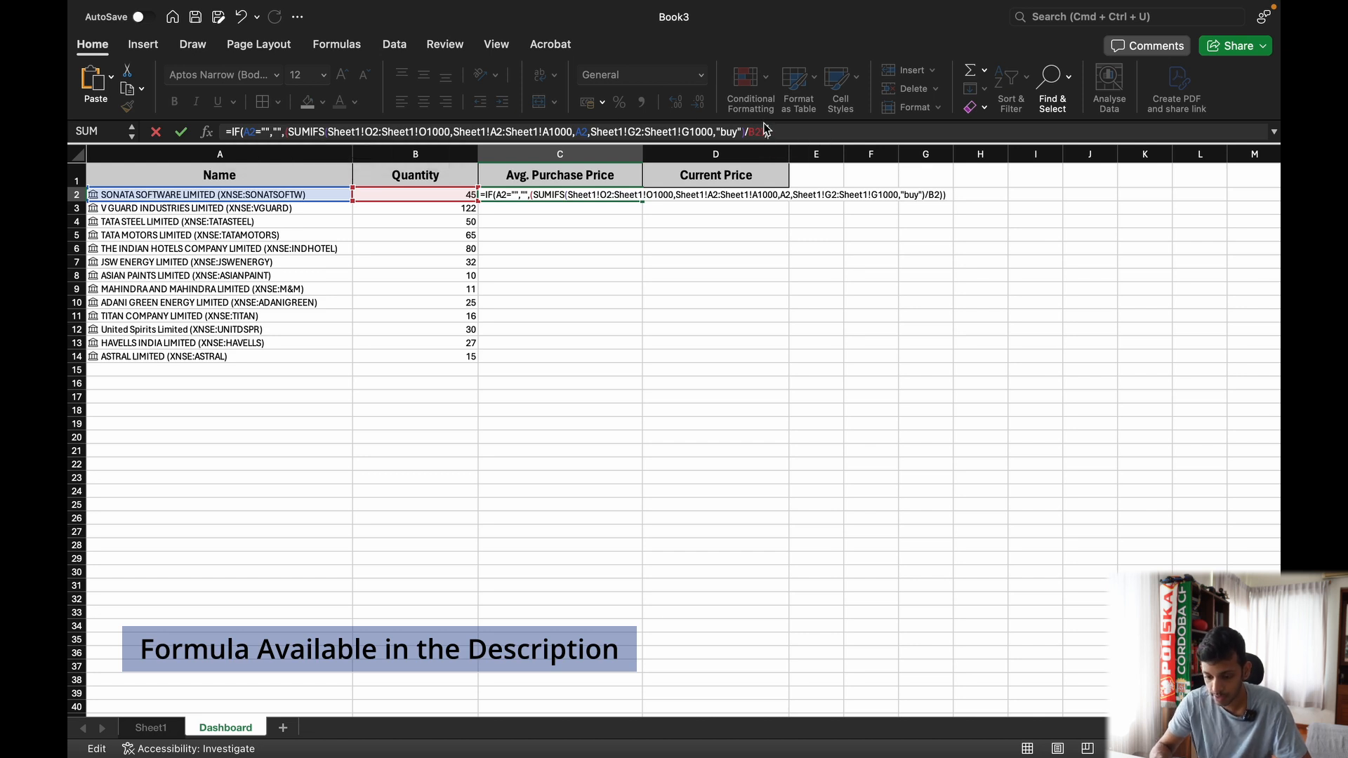
key(Return)
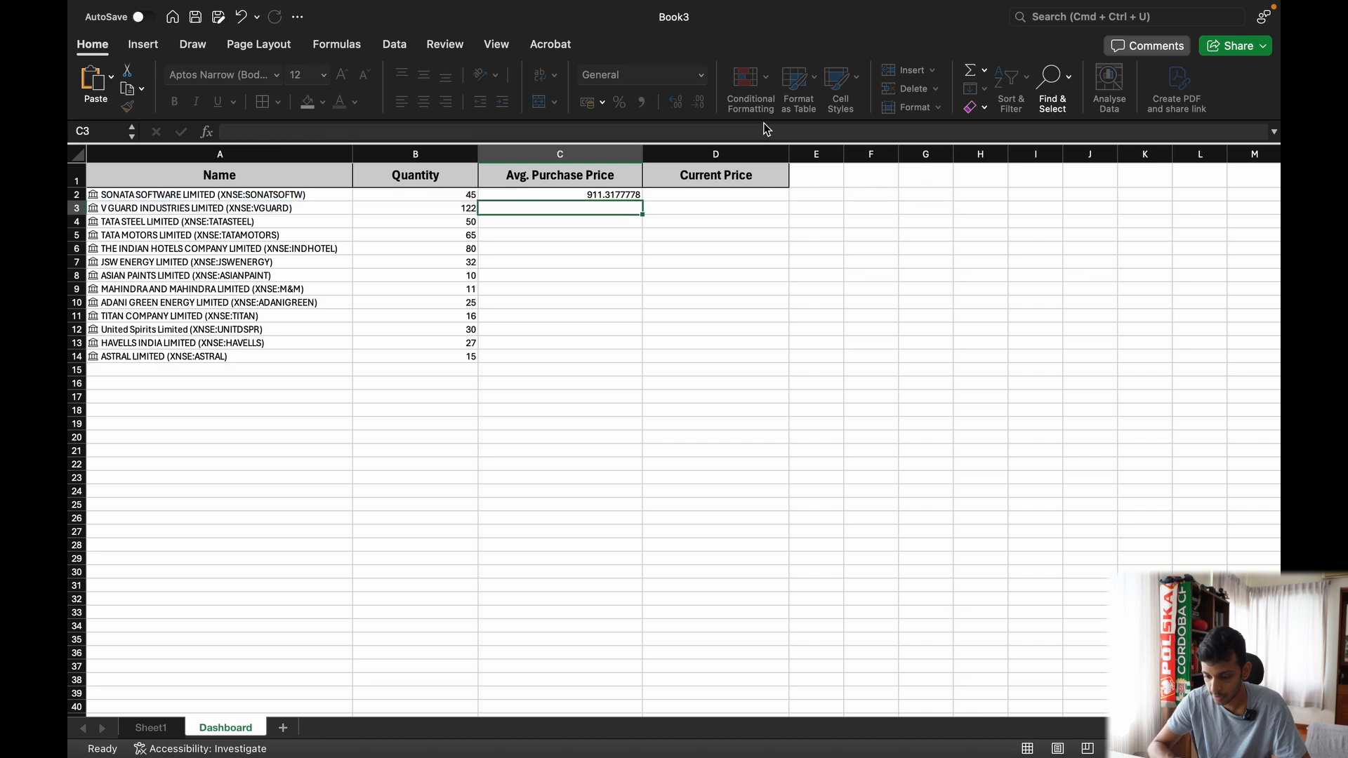
Step: Fill the C2 average purchase price formula down to C14 and show the prices with two decimal places
click(620, 196)
drag(642, 202, 650, 367)
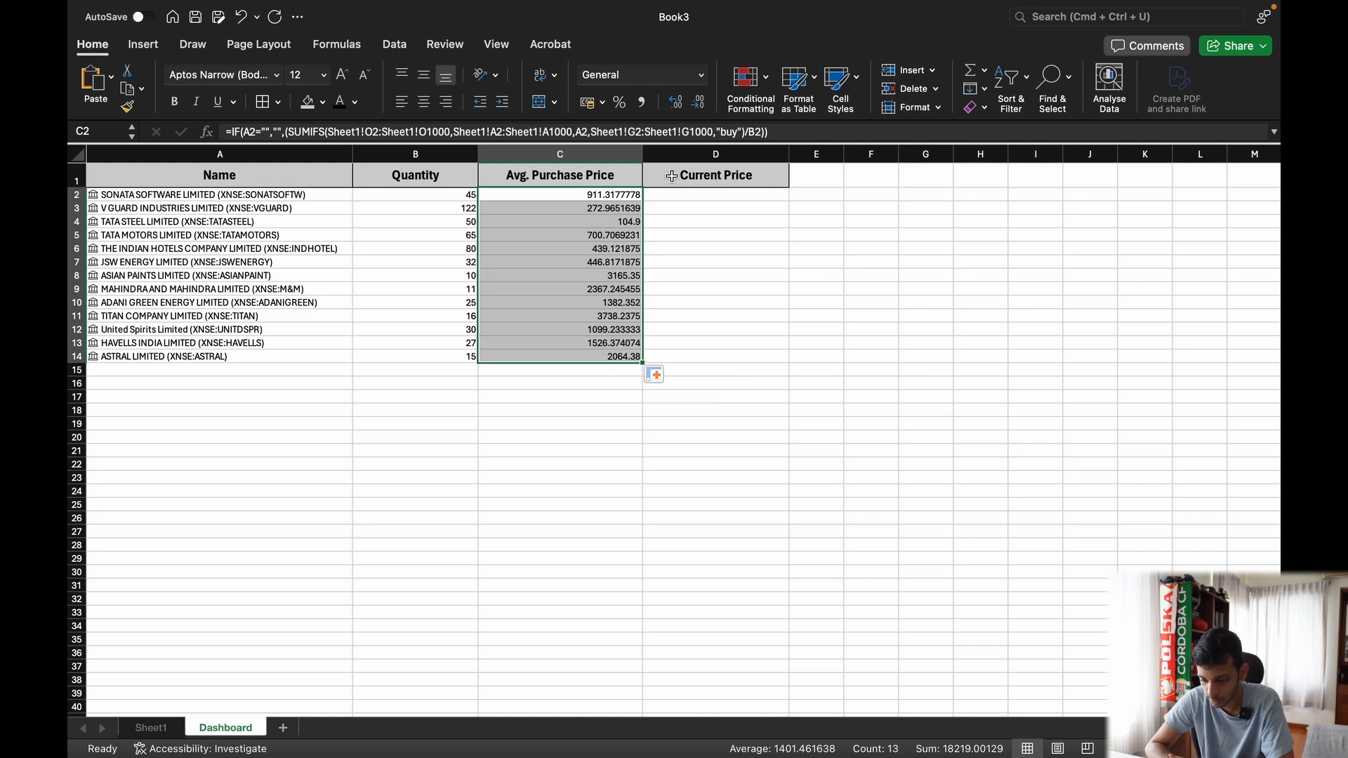
click(699, 106)
click(699, 106)
click(699, 106)
click(699, 107)
click(699, 107)
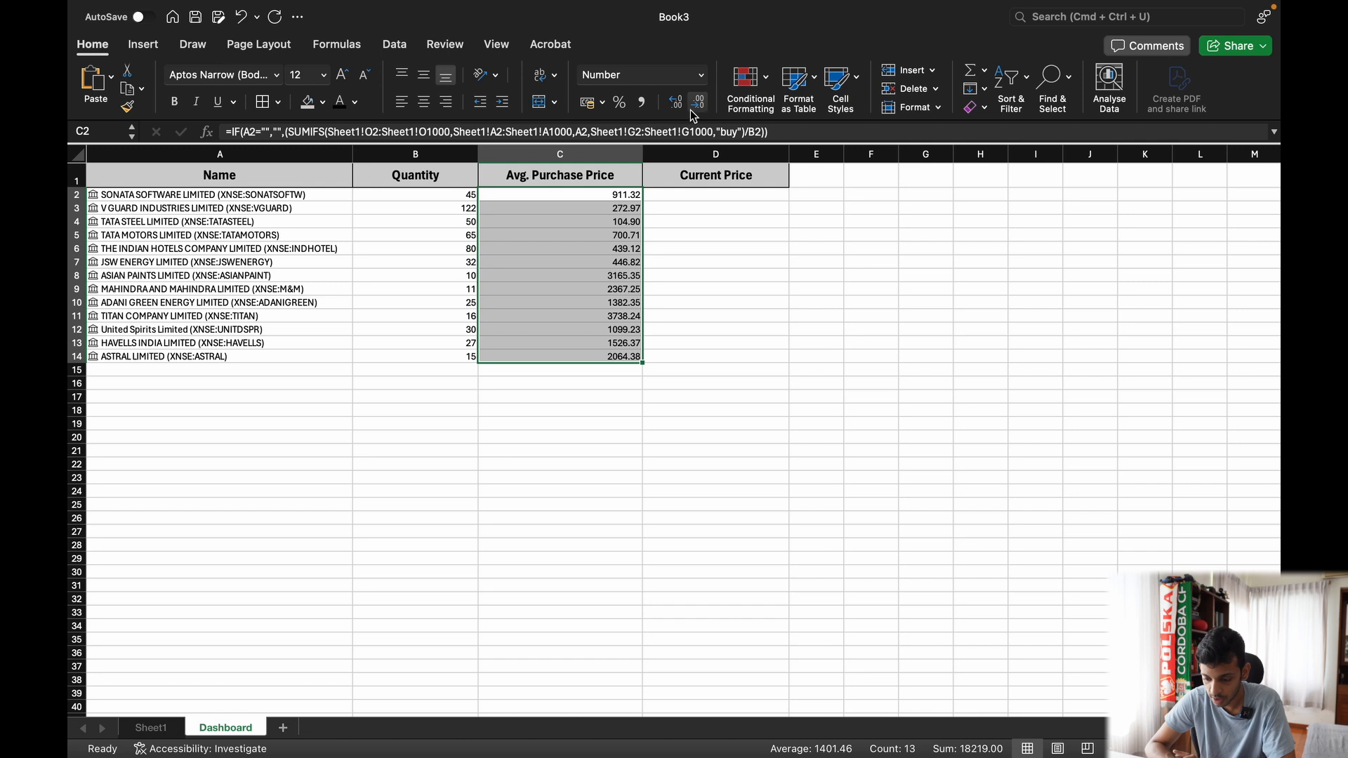
click(697, 194)
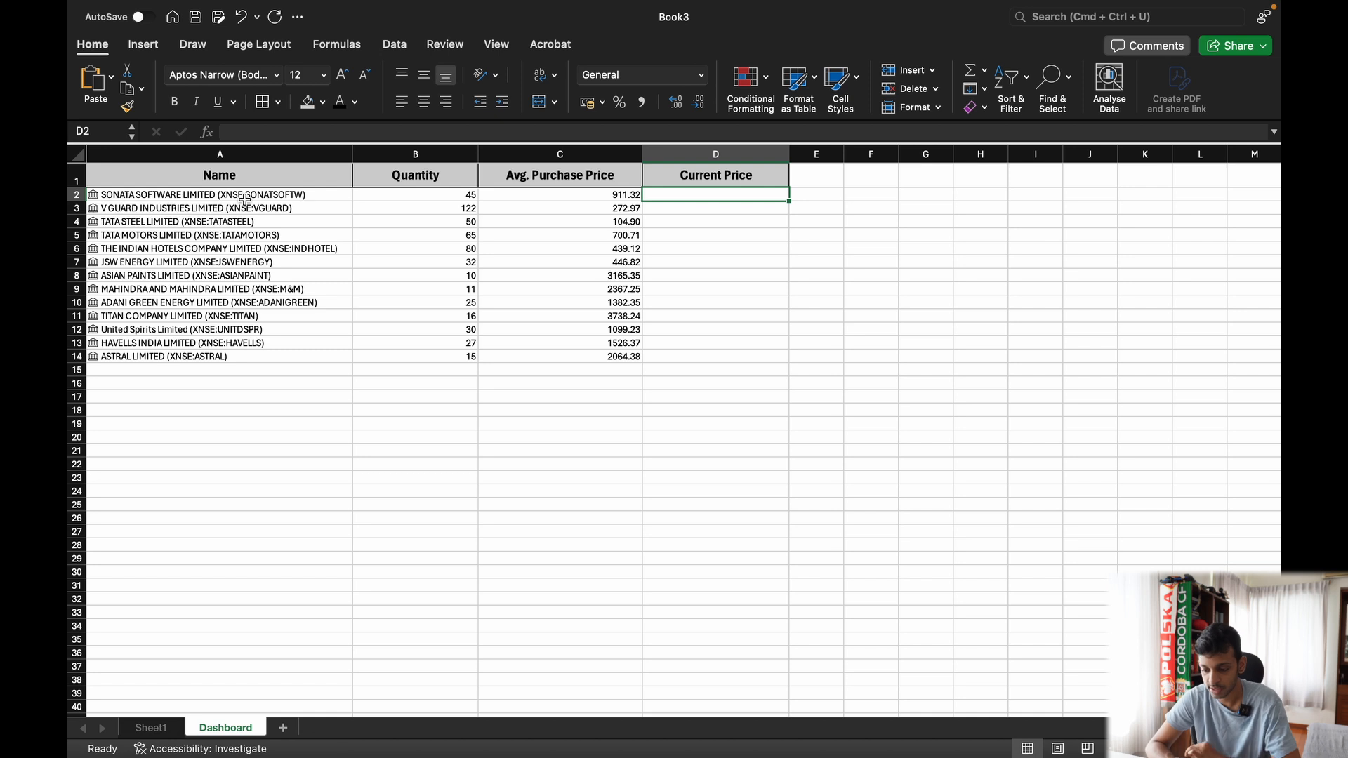
Step: Enter the formula =A2.Price in D2 to pull the first holding's current price from its stock data
text(A2.Price)
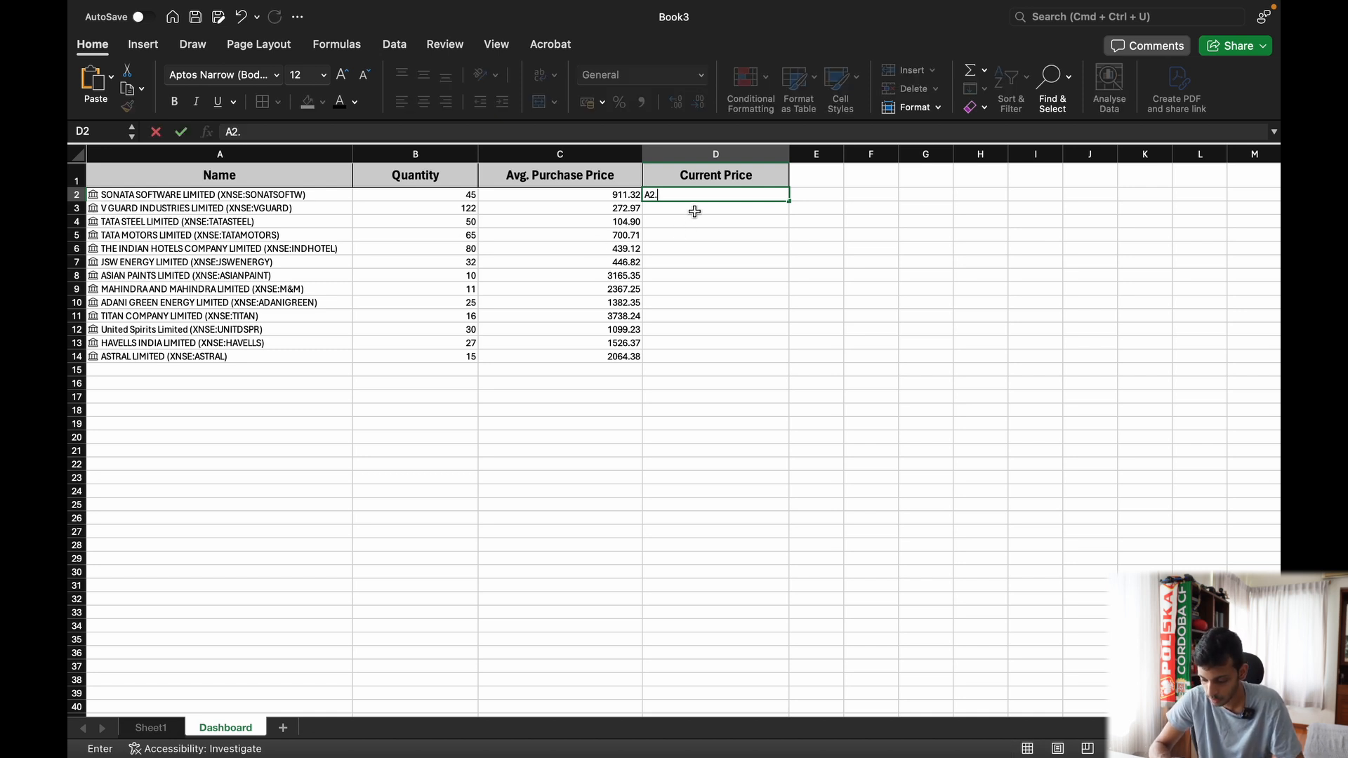
key(Return)
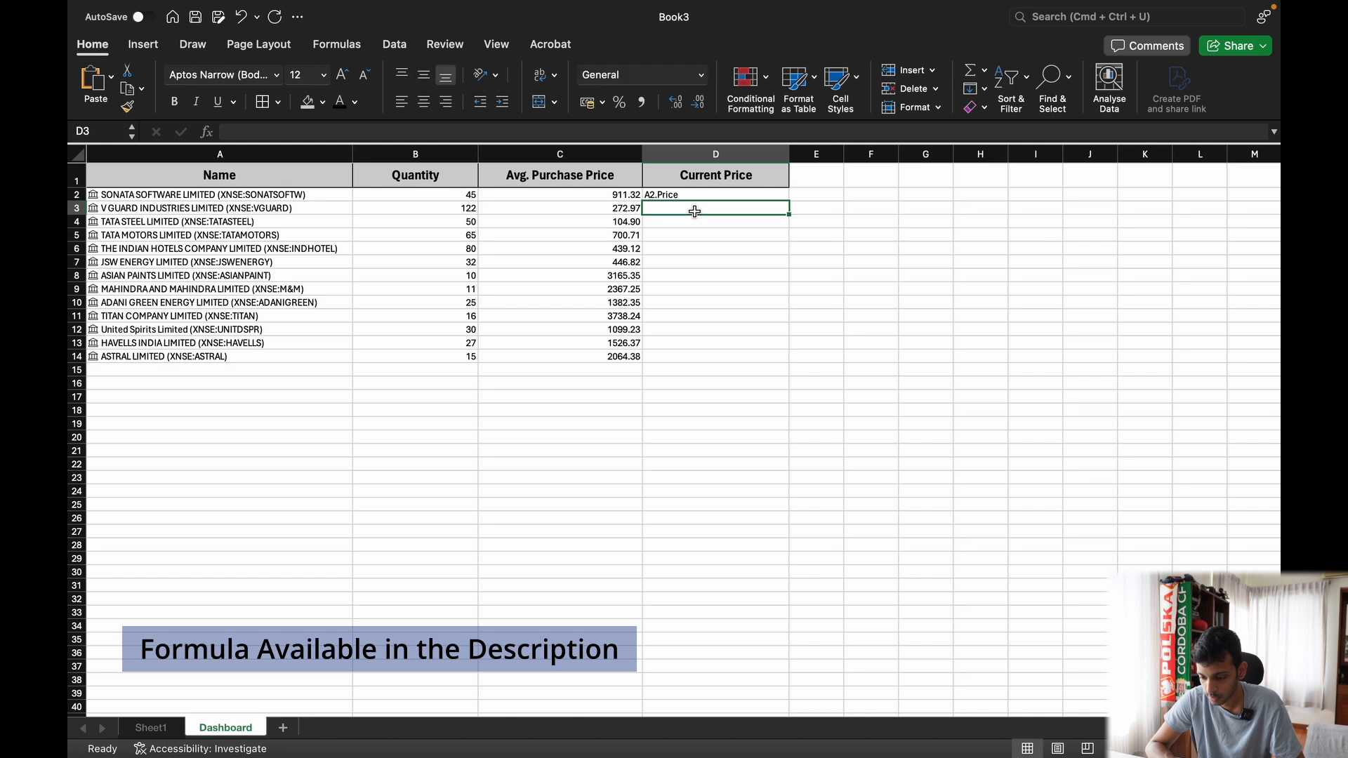
click(692, 195)
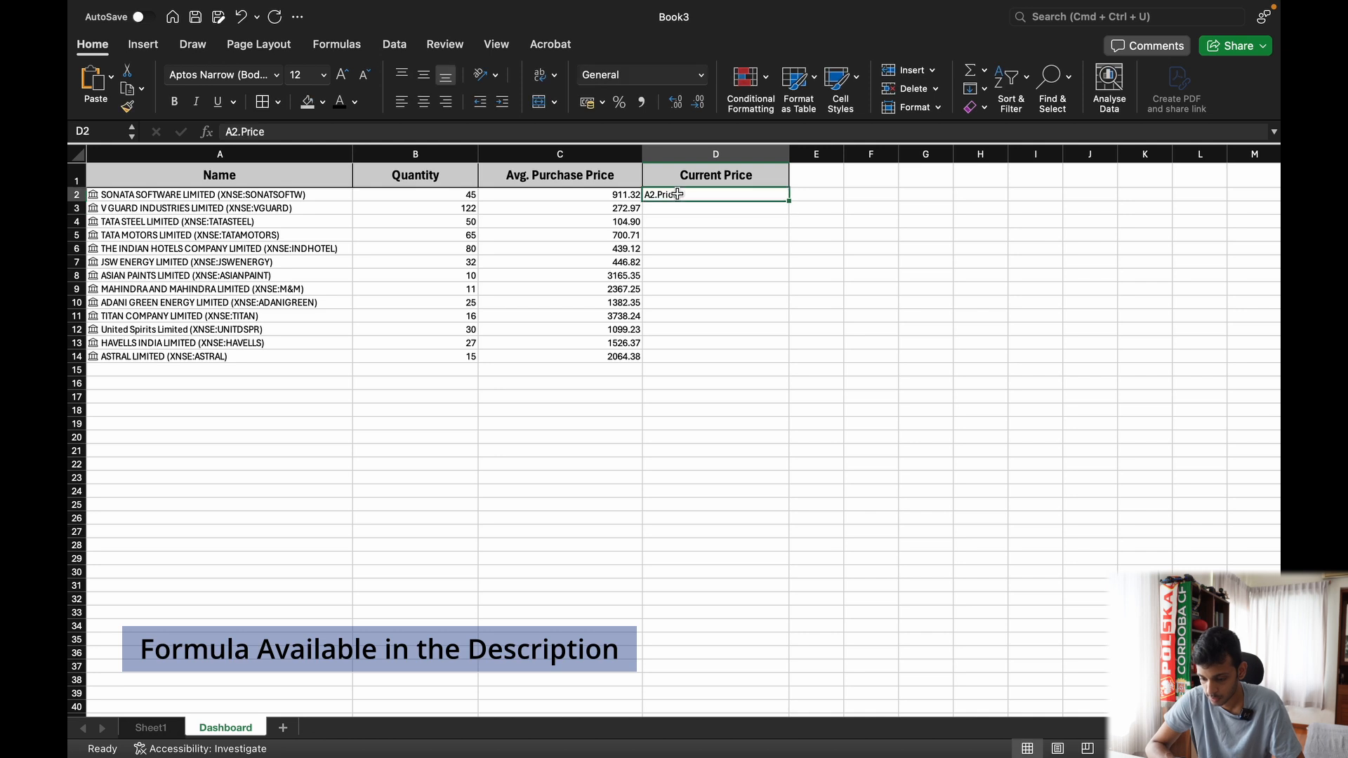
click(229, 132)
text(=)
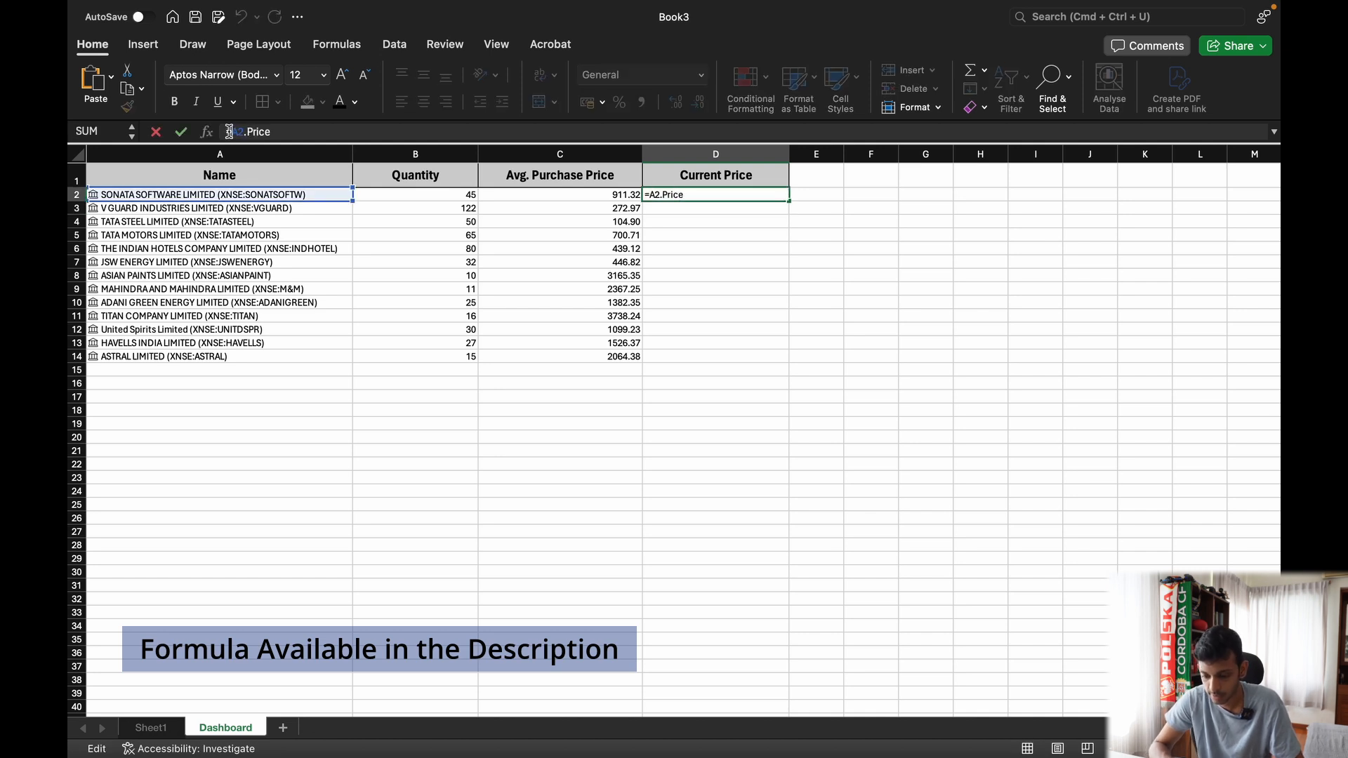
key(Return)
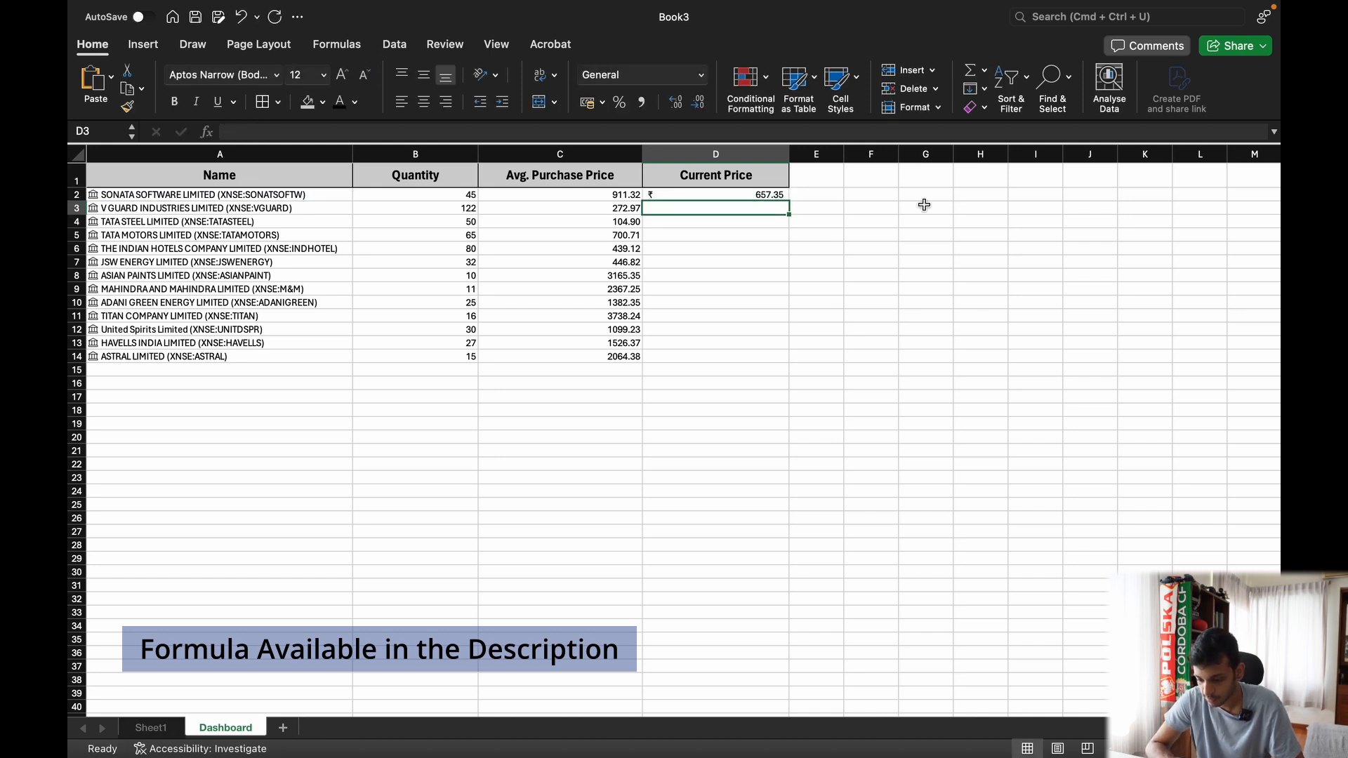
Step: Fill the D2 current price formula down to D14 for the remaining holdings
click(738, 195)
drag(791, 202, 770, 365)
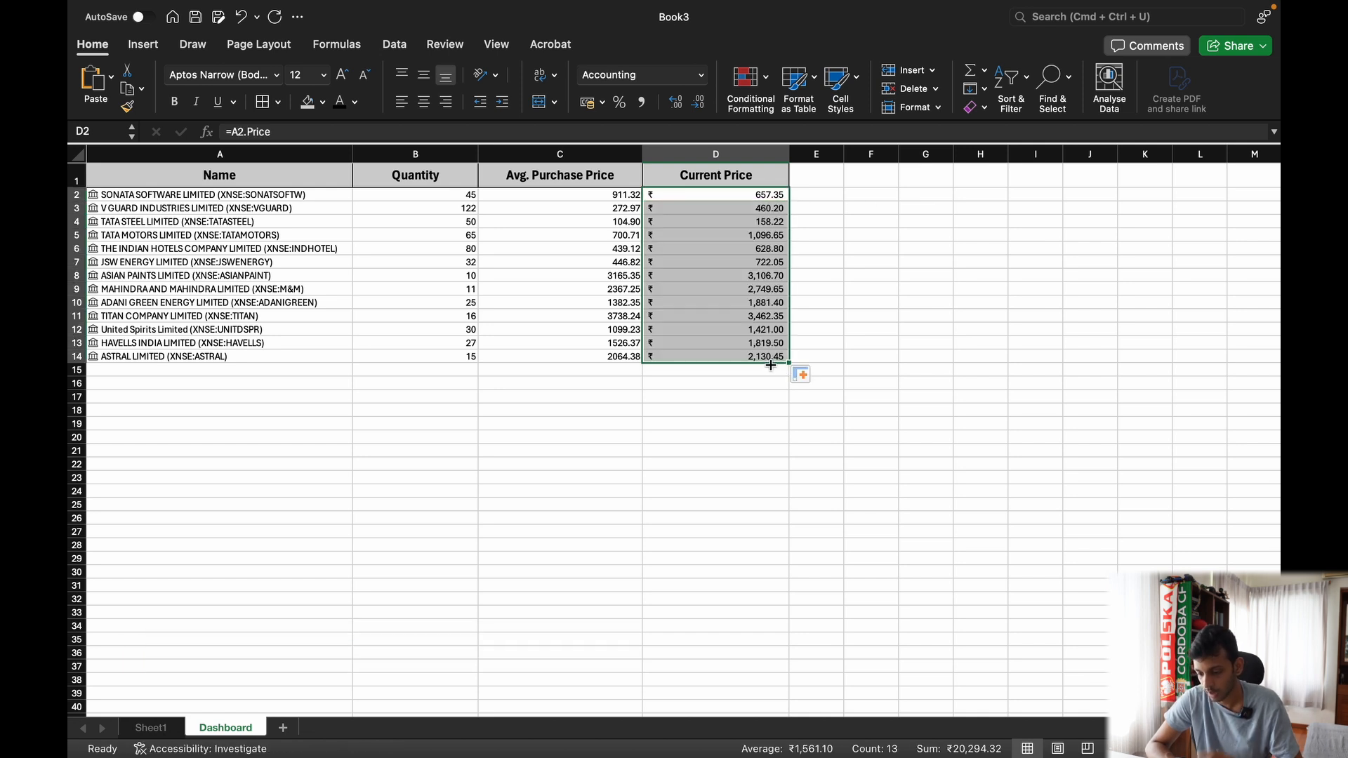
click(766, 424)
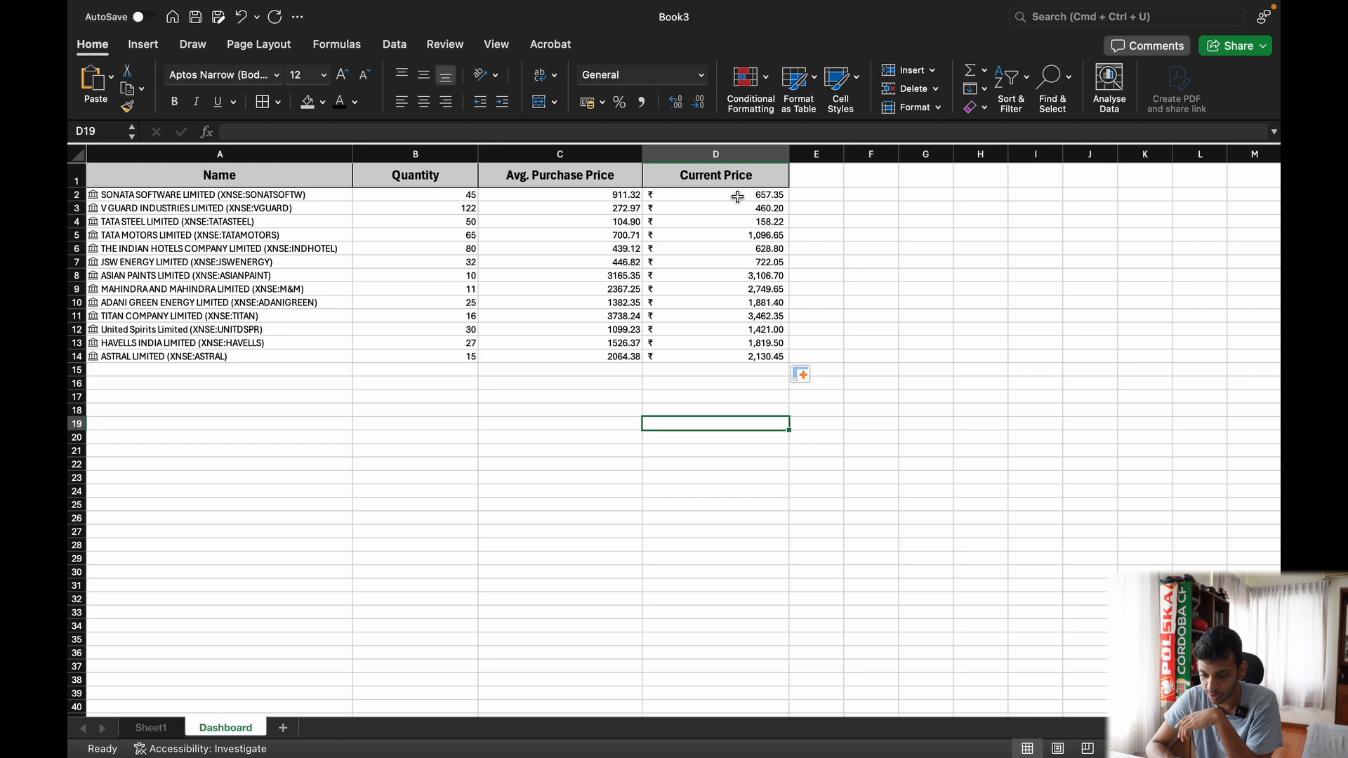
click(737, 196)
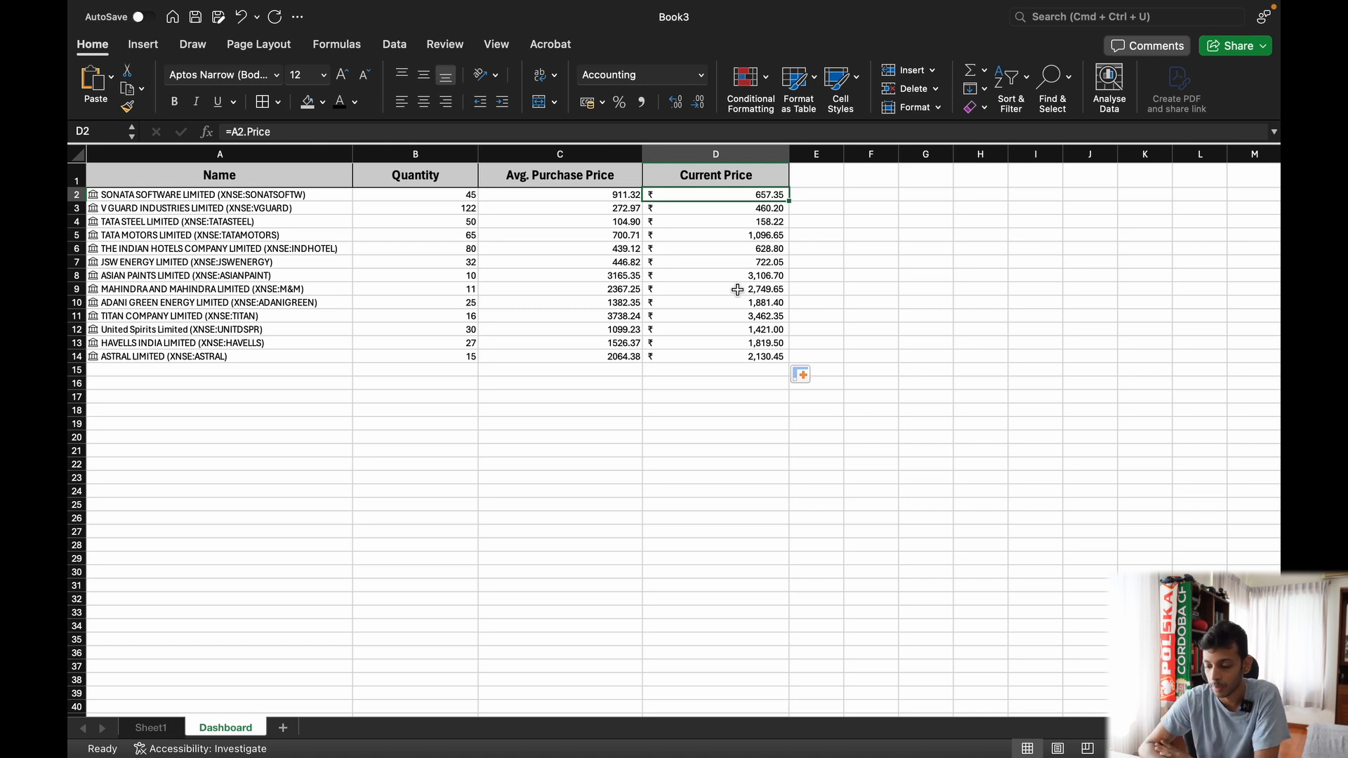
click(821, 191)
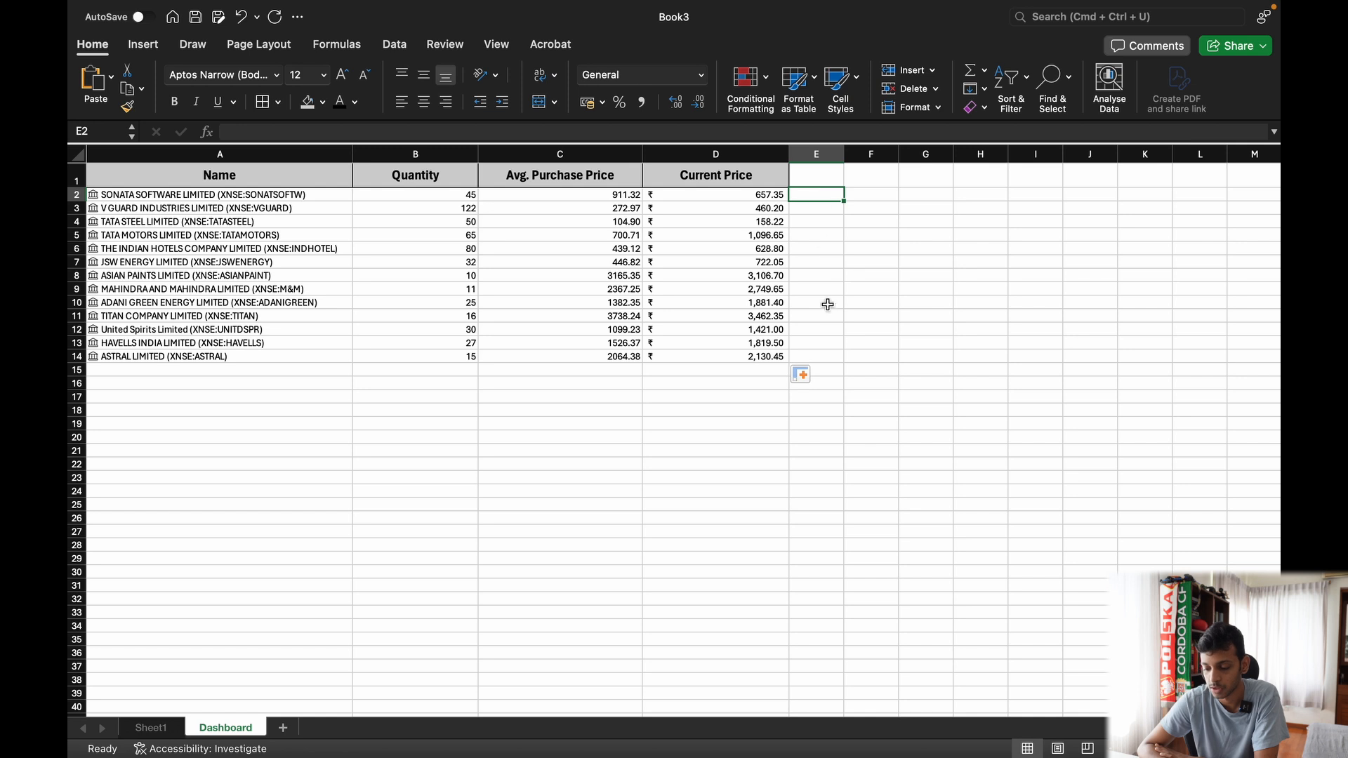